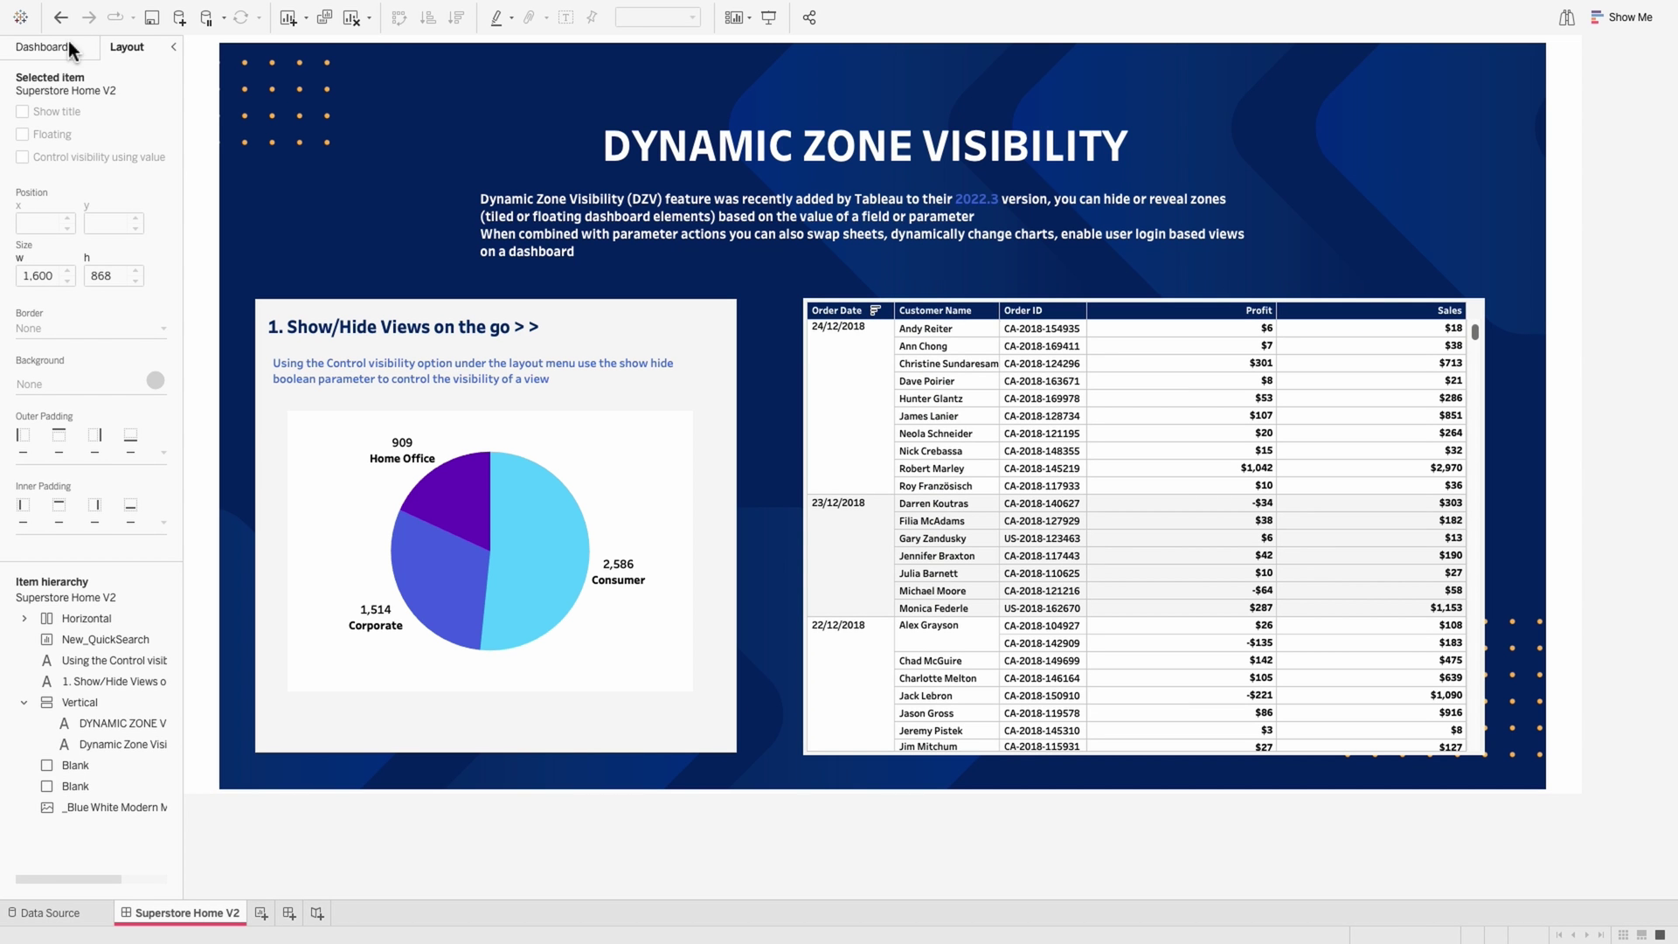
Step: On the dashboard, test-filter the order table with the Home Office pie slice, then select the table zone
{"action": "left_click", "coordinate": [66, 46]}
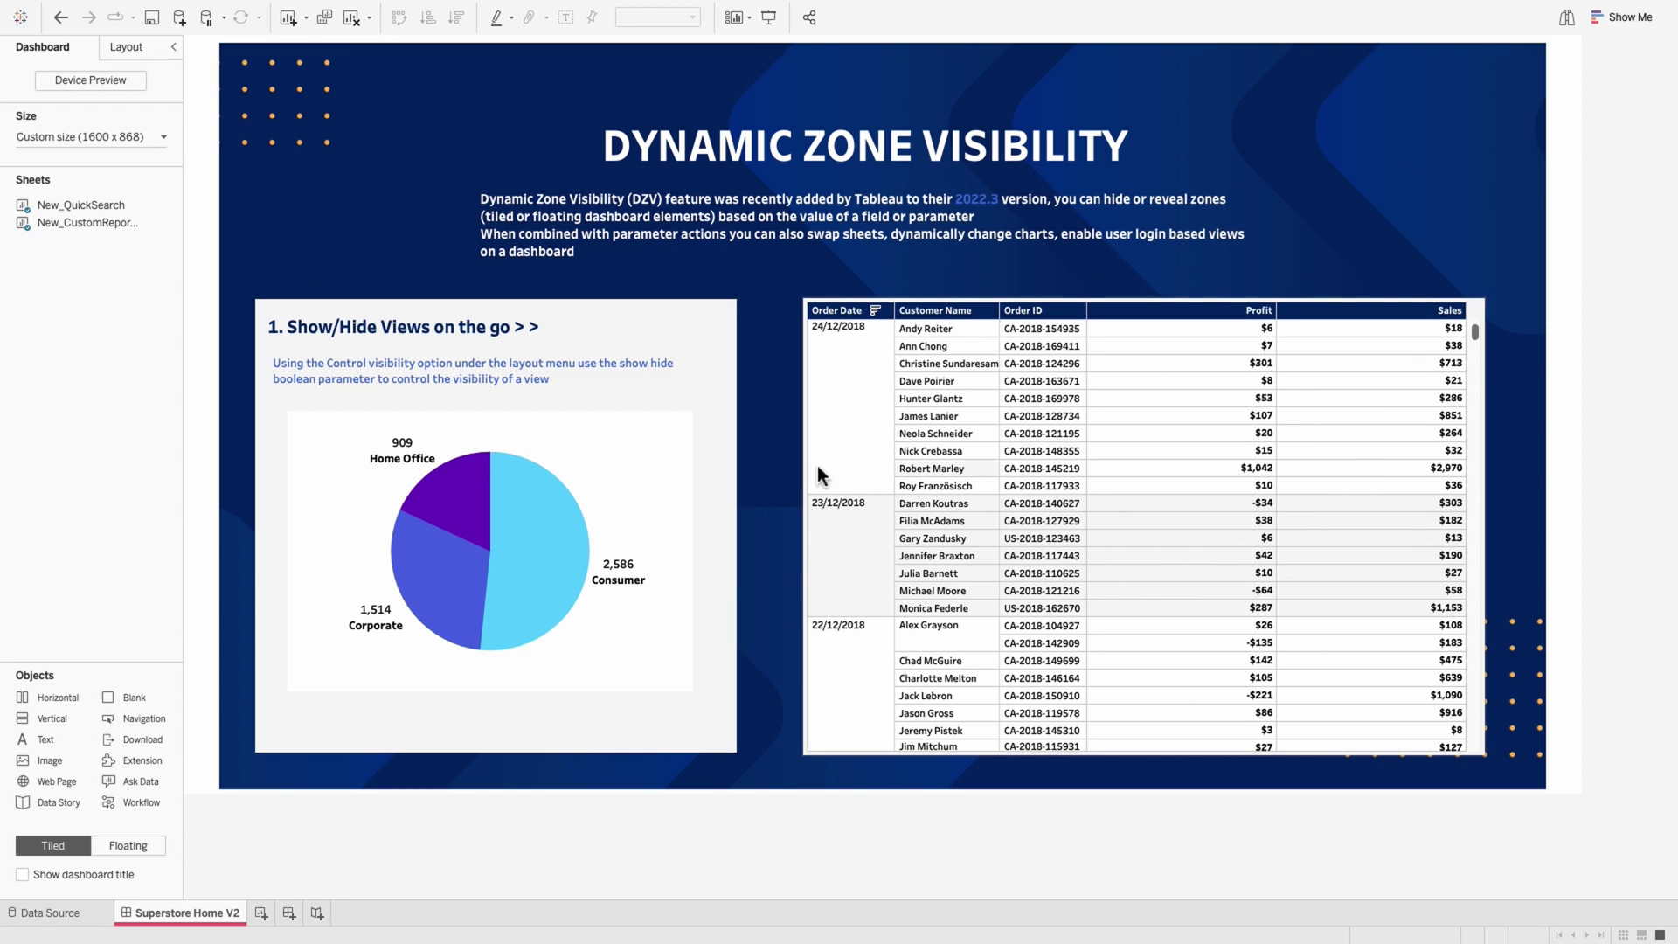
{"action": "left_click", "coordinate": [469, 527]}
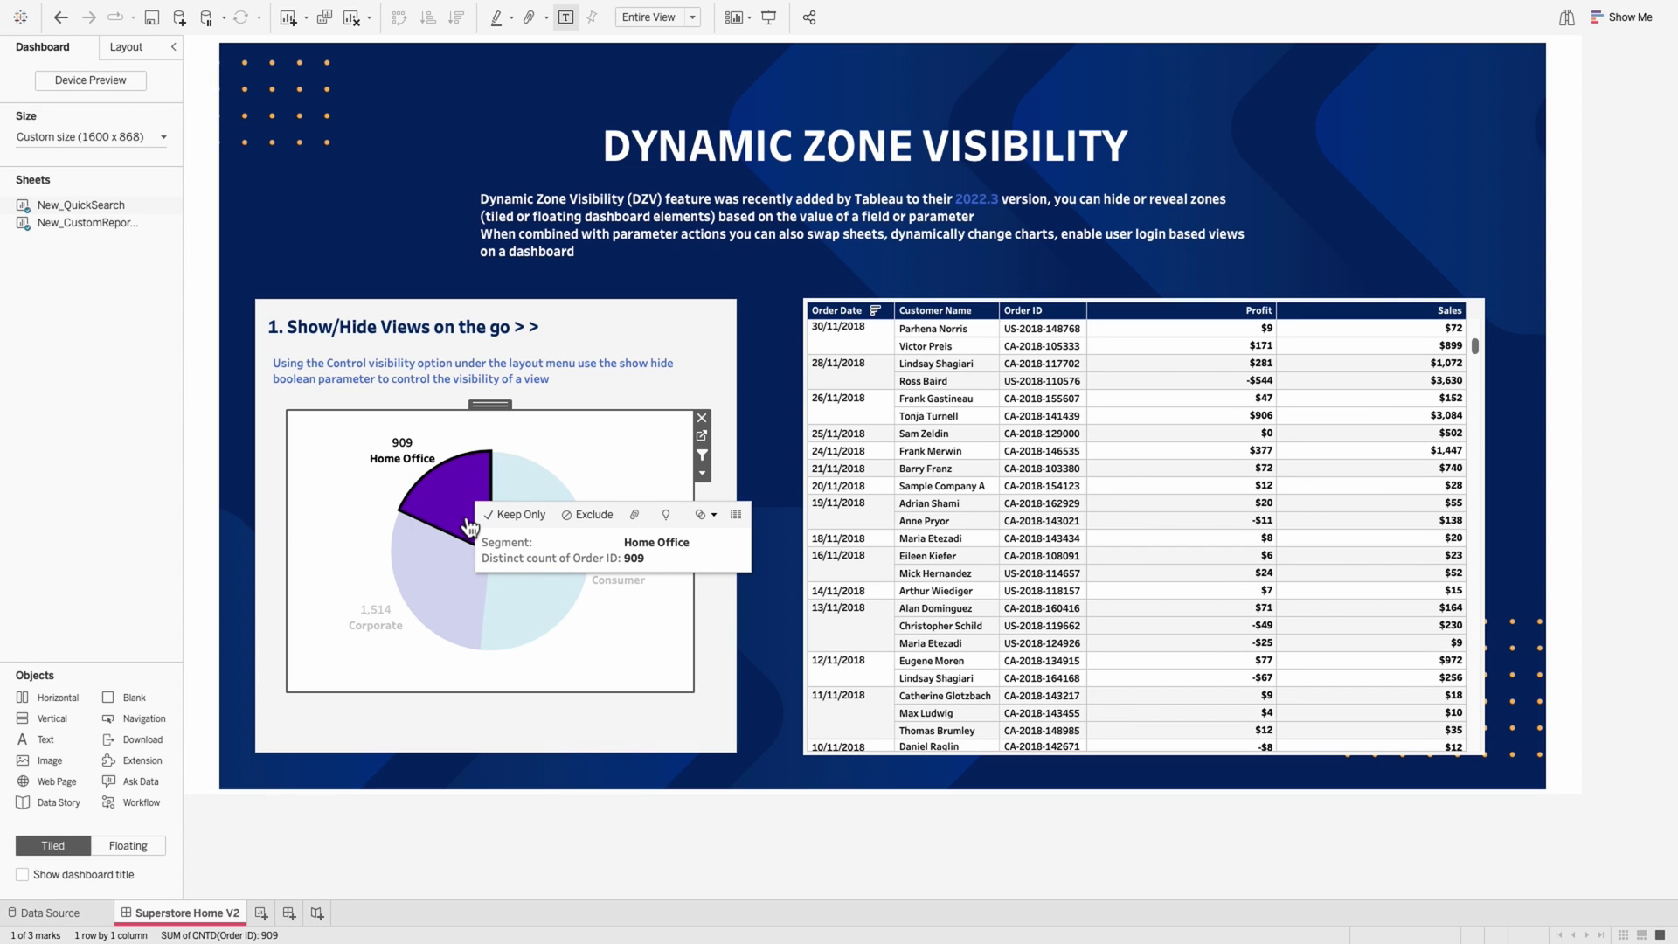
{"action": "left_click", "coordinate": [470, 527]}
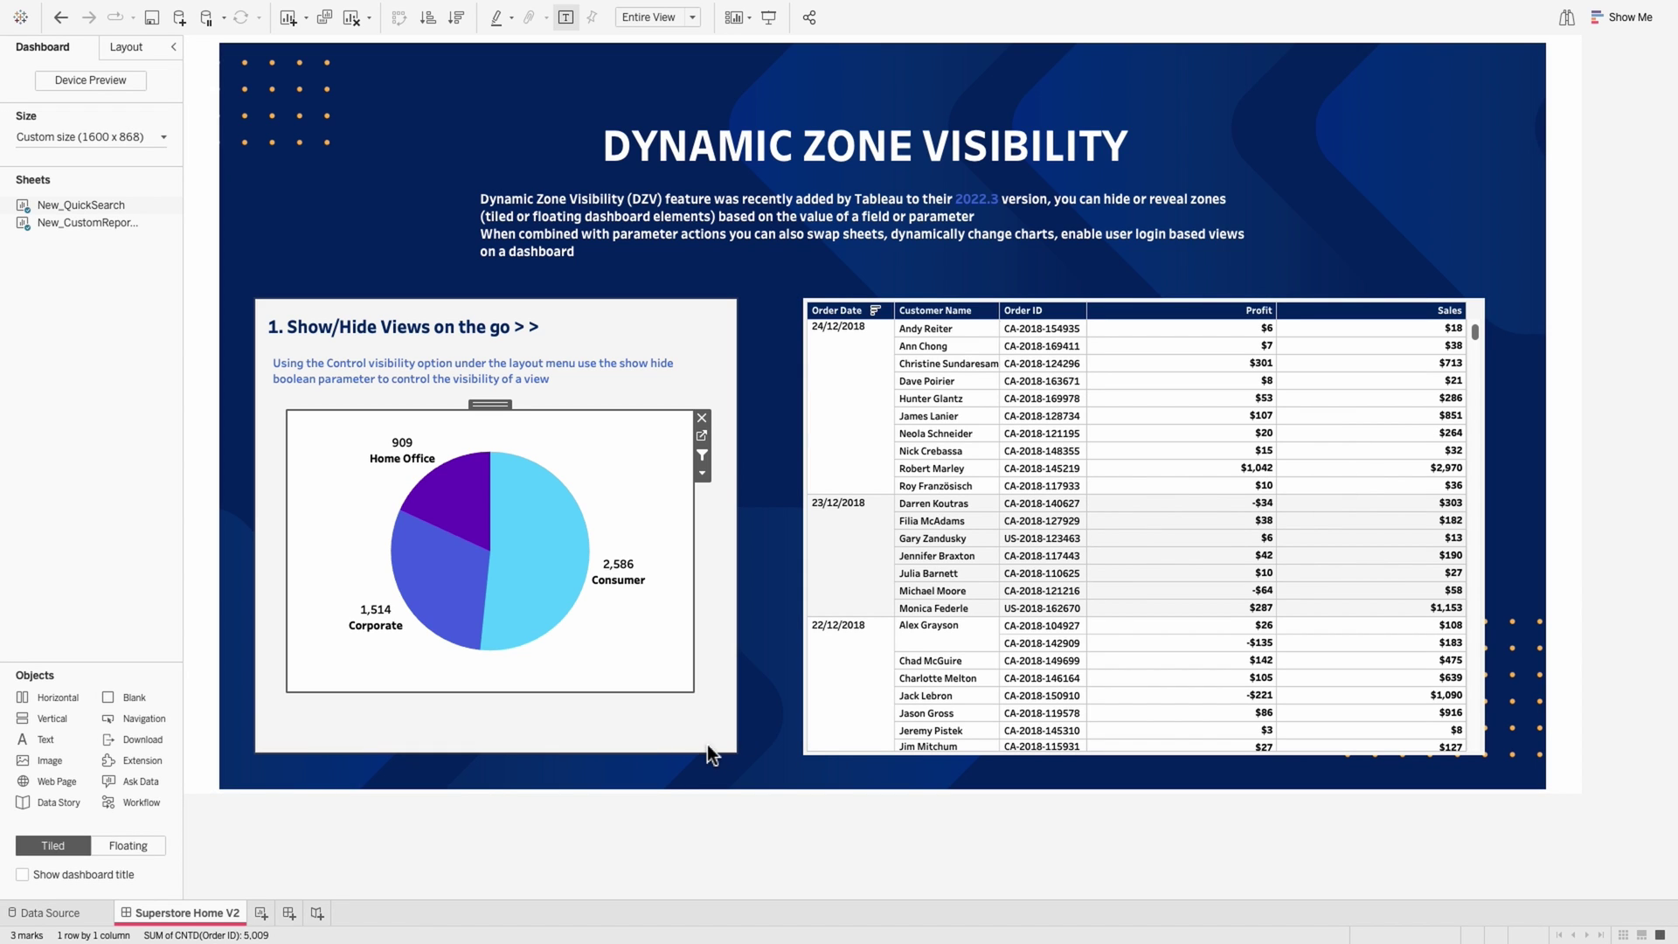
{"action": "left_click", "coordinate": [1476, 308]}
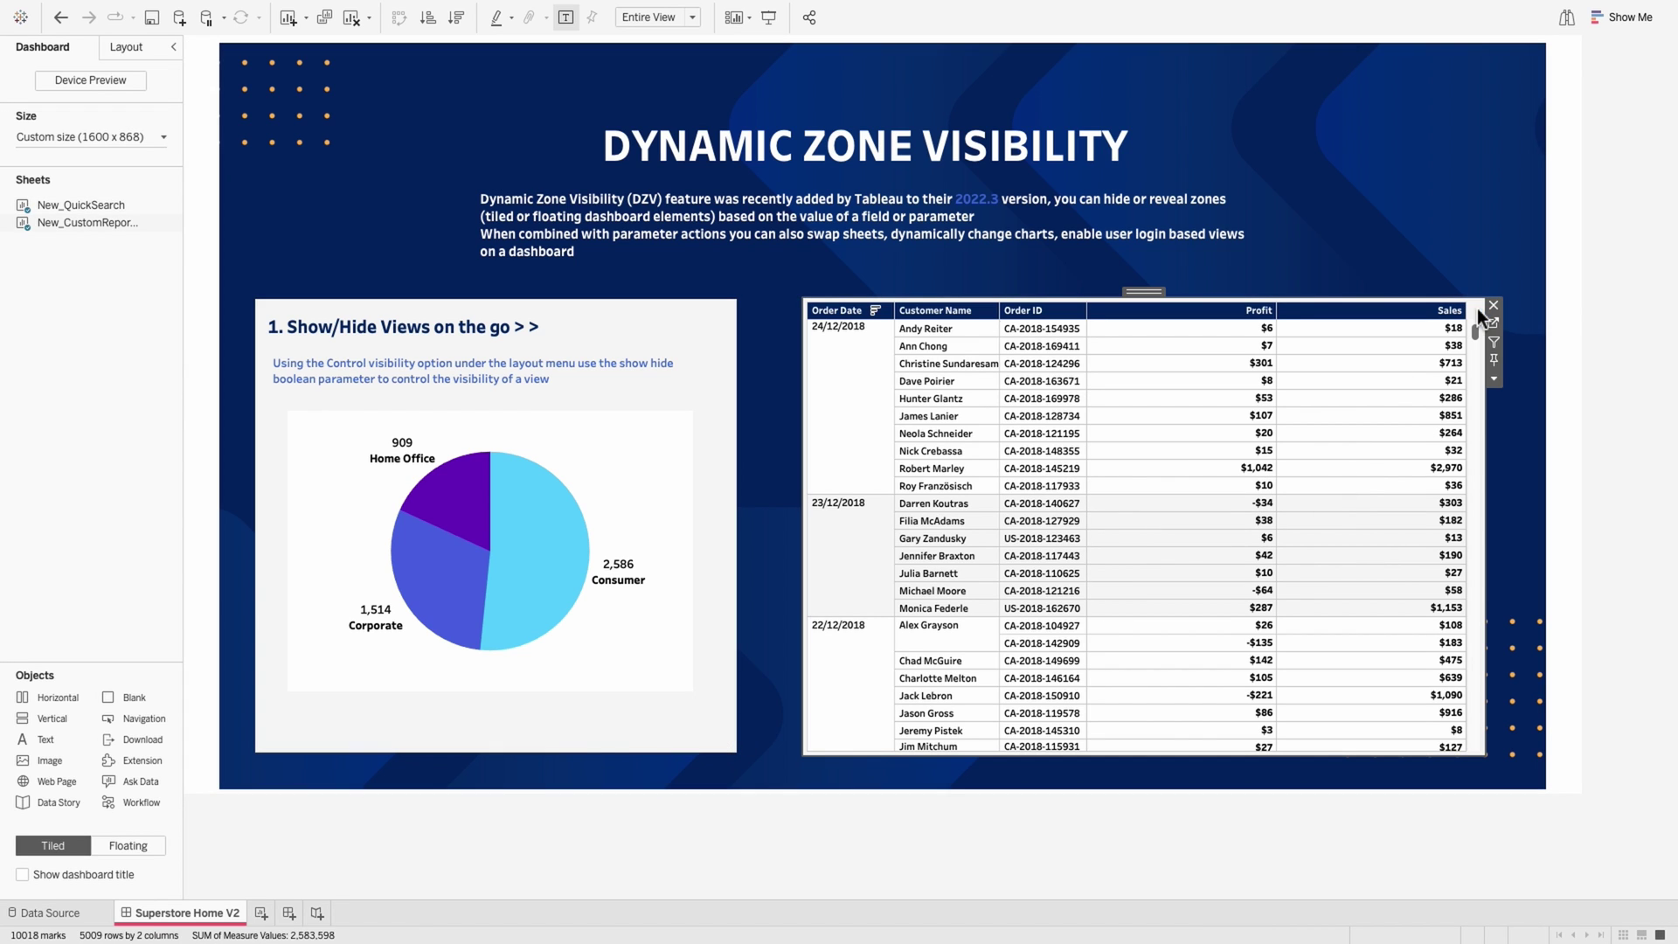
Step: Open the order table's worksheet and start a new parameter named Show/Hide Parameter
{"action": "left_click", "coordinate": [1492, 327]}
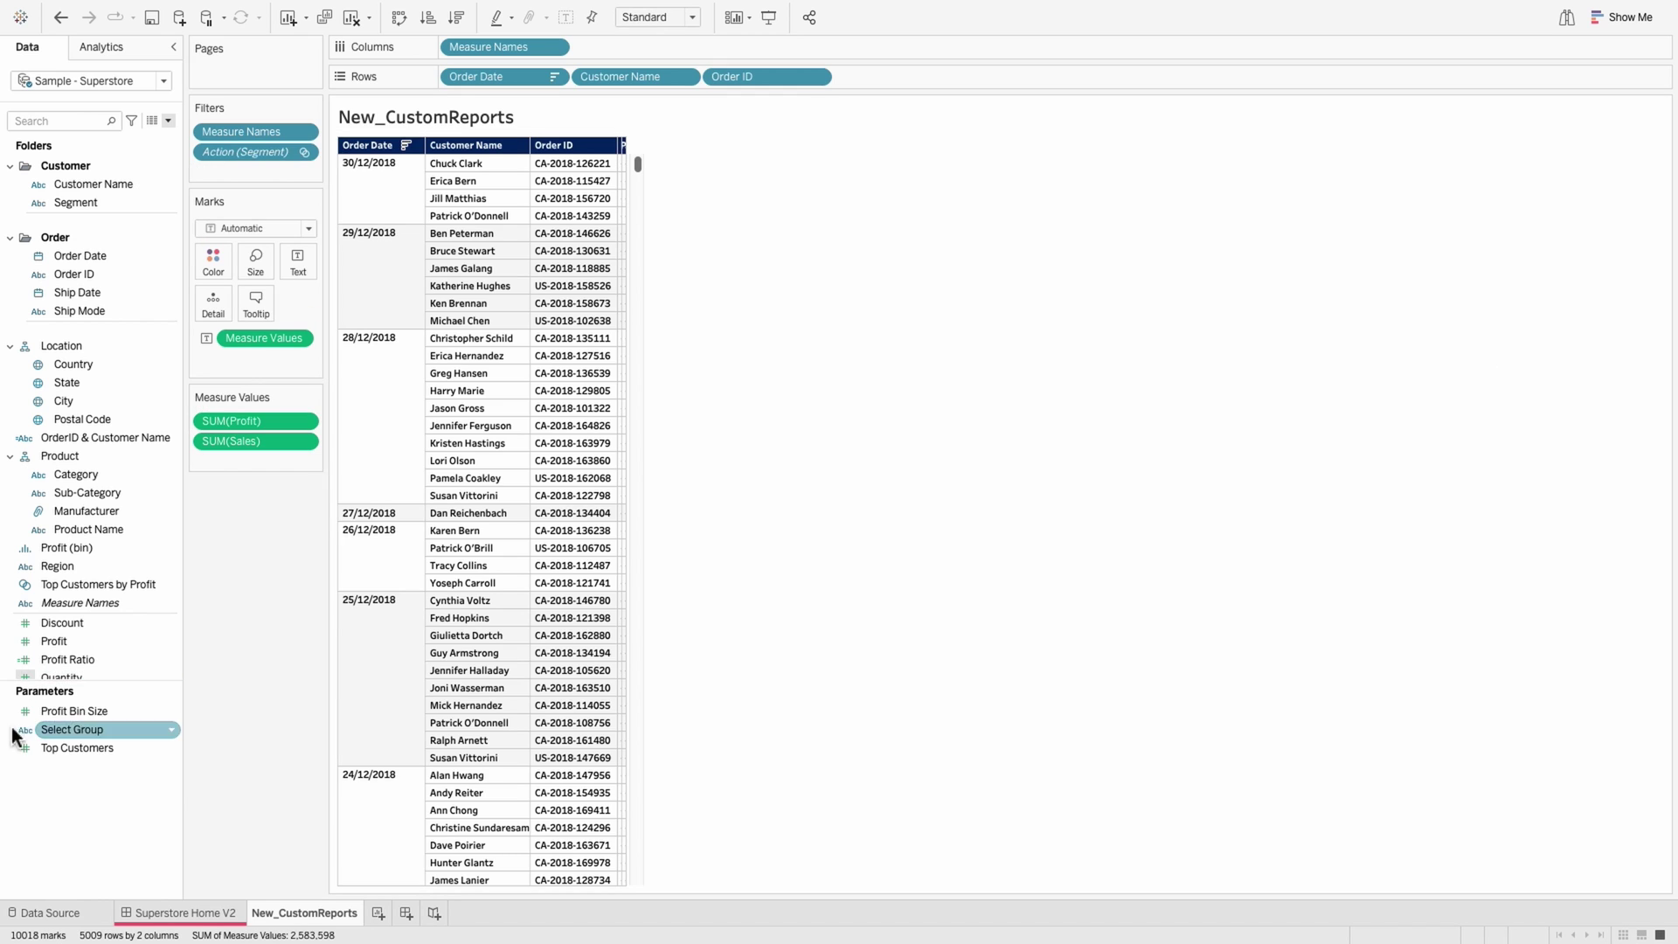
{"action": "right_click", "coordinate": [37, 791]}
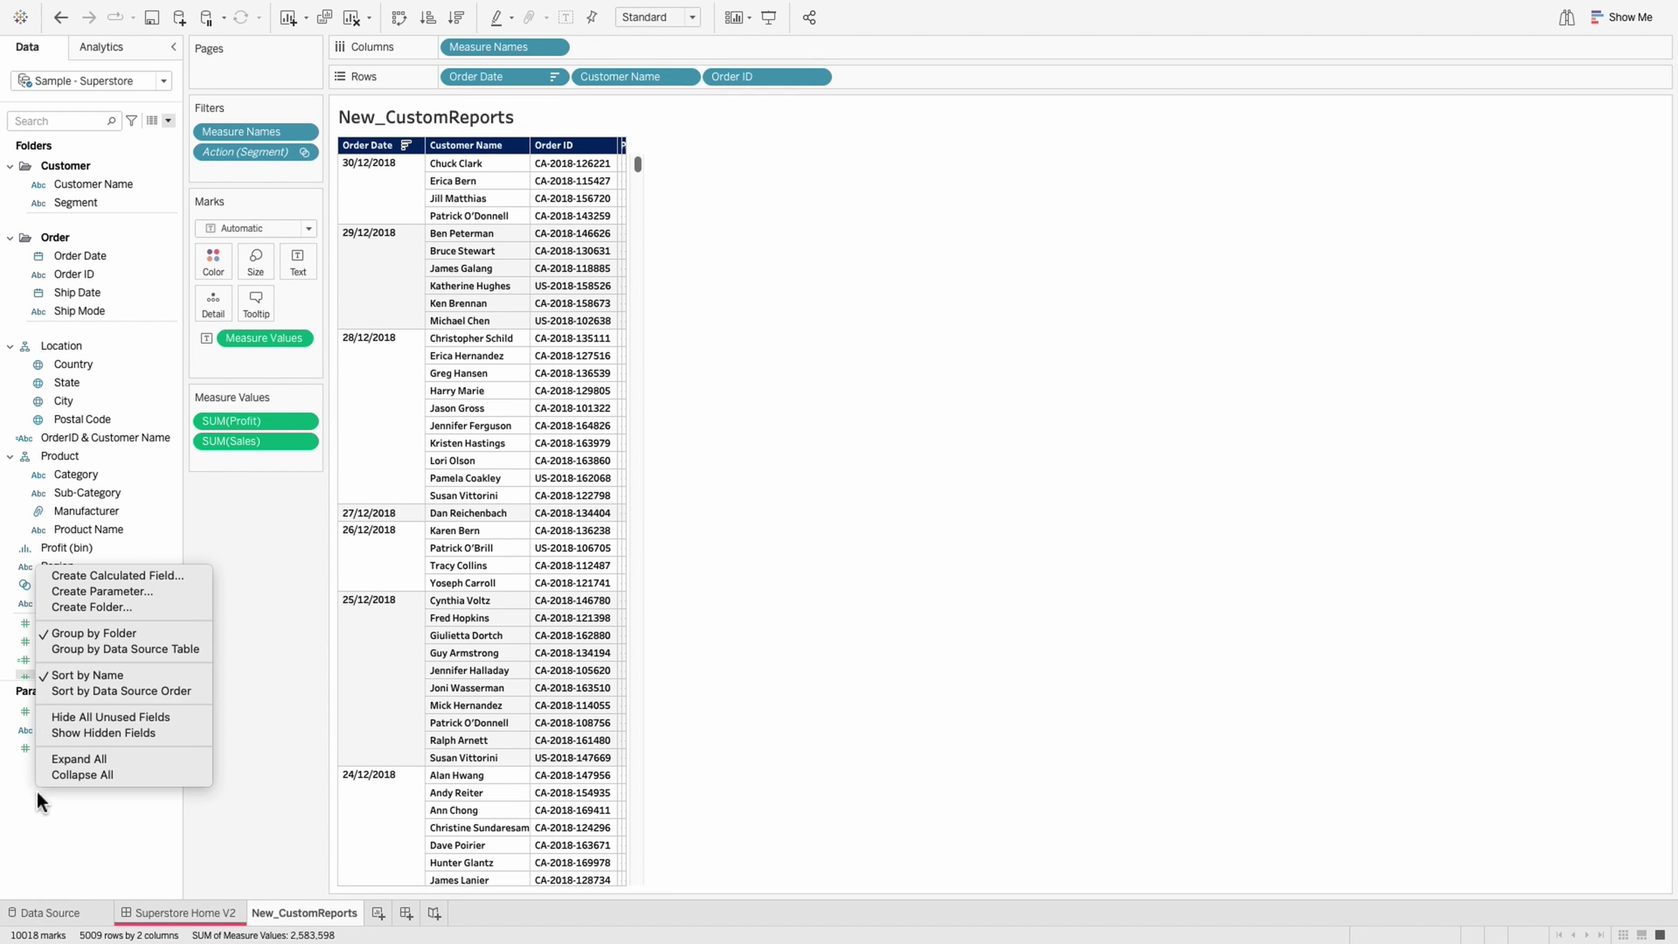
{"action": "left_click", "coordinate": [84, 589]}
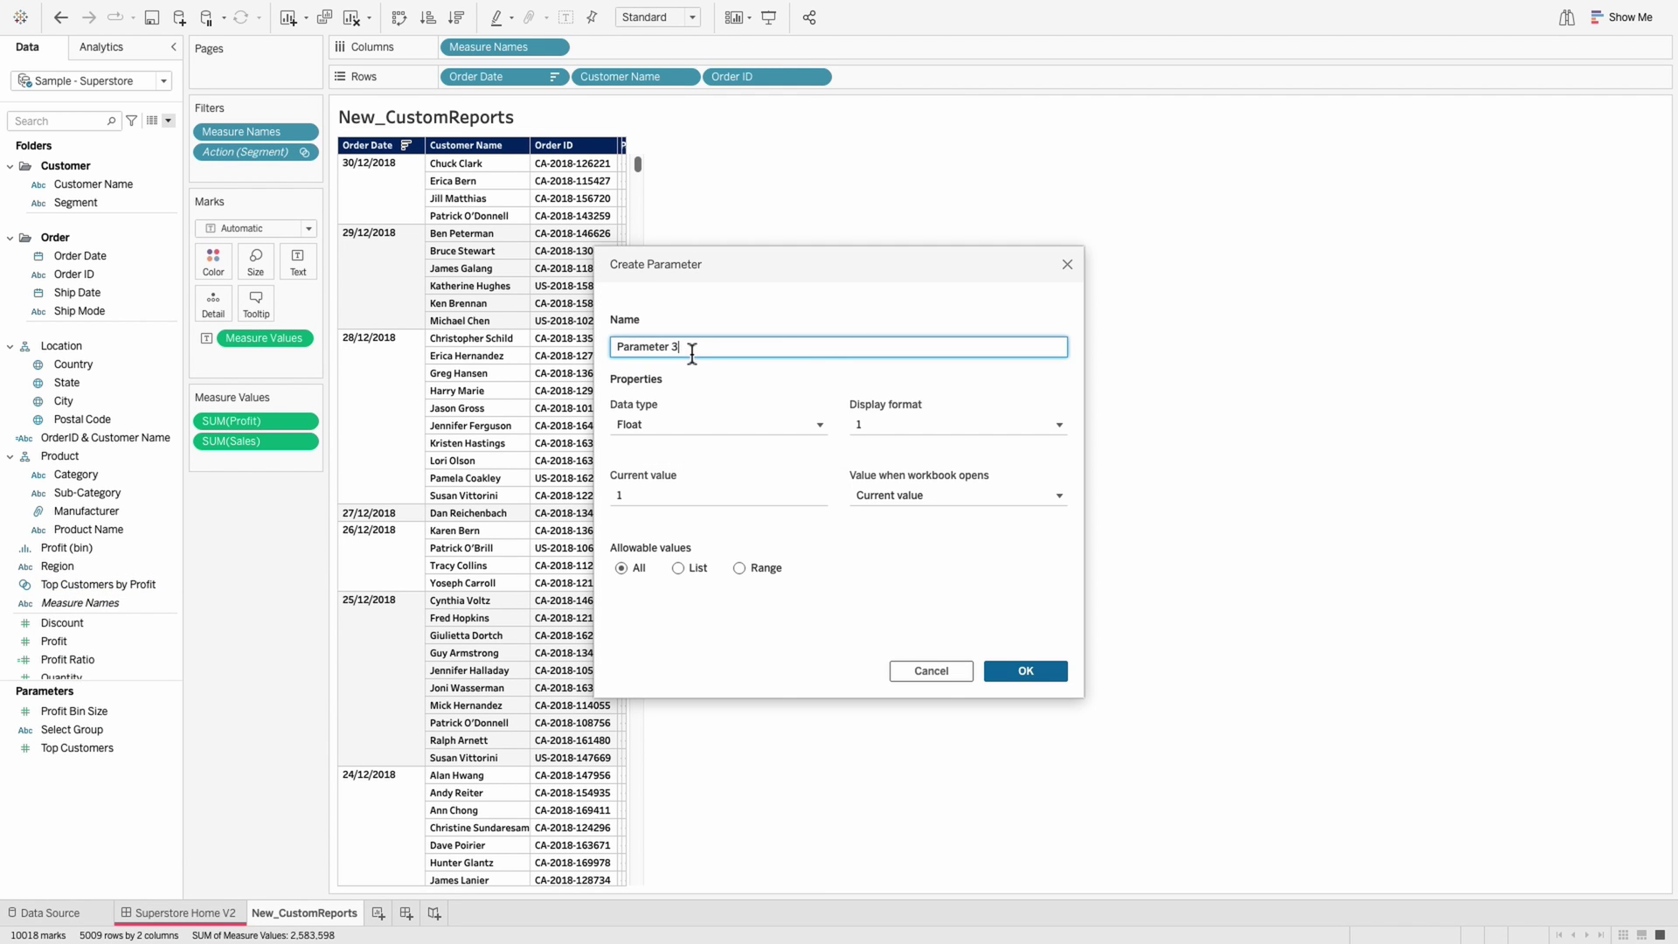
{"action": "type", "text": "D"}
Step: Make the parameter Boolean with True displayed as Show and False as Hide
{"action": "left_click", "coordinate": [672, 423]}
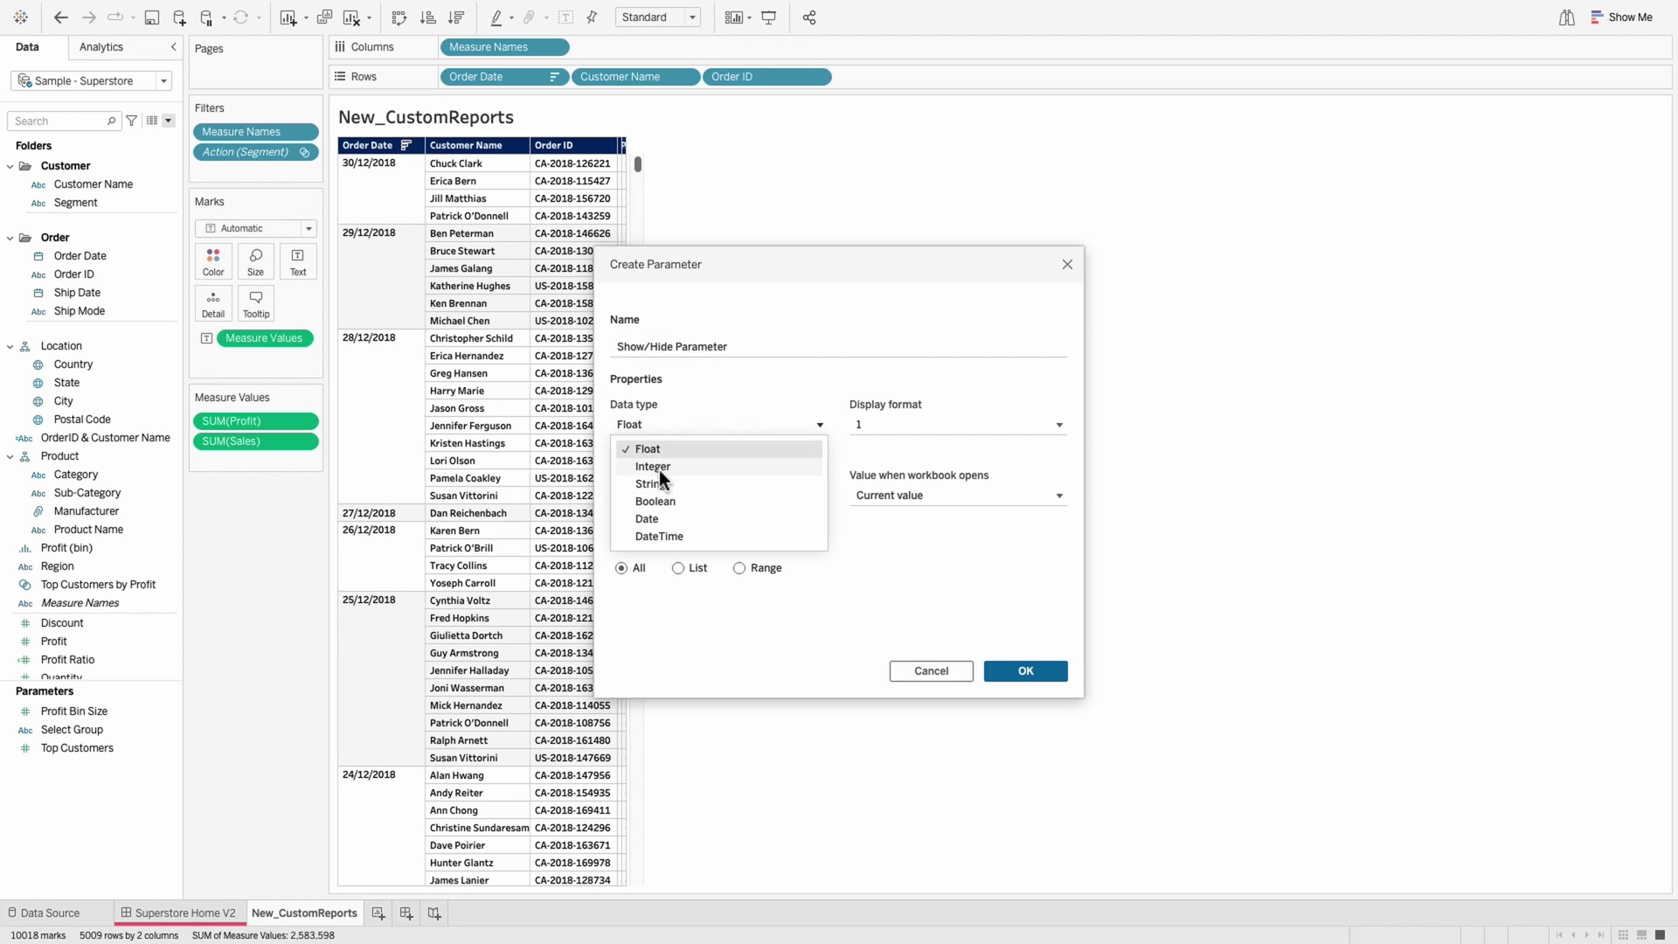
{"action": "left_click", "coordinate": [653, 500]}
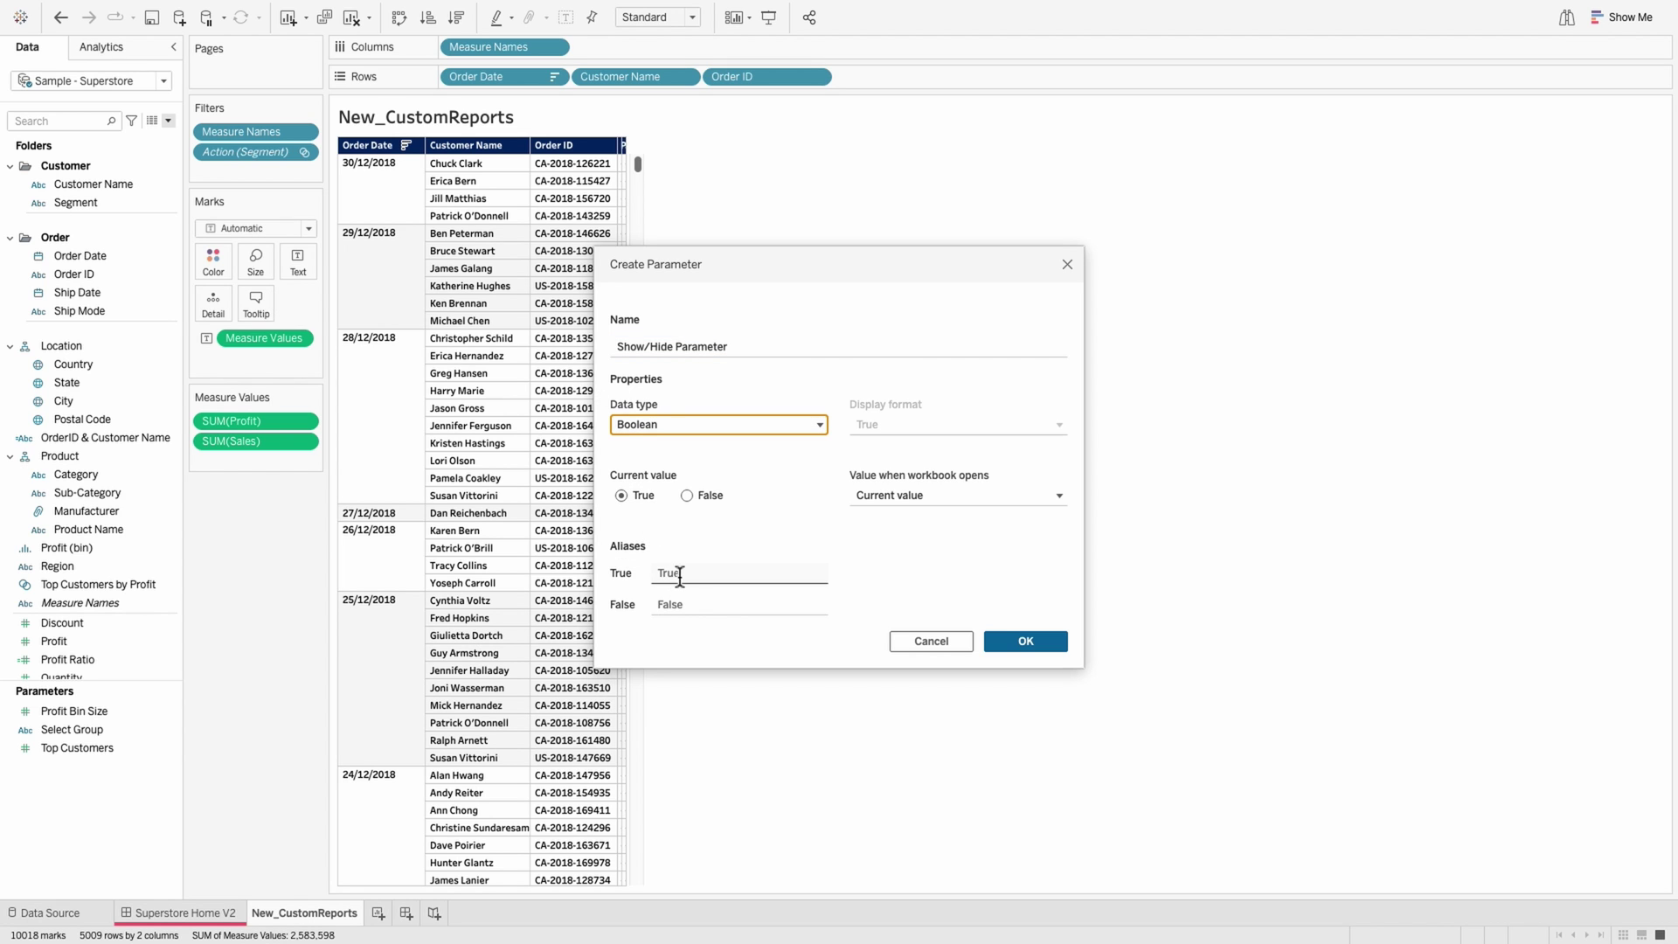
{"action": "left_click", "coordinate": [710, 575]}
{"action": "type", "text": "Show"}
{"action": "key", "text": "Tab"}
{"action": "type", "text": "Hide"}
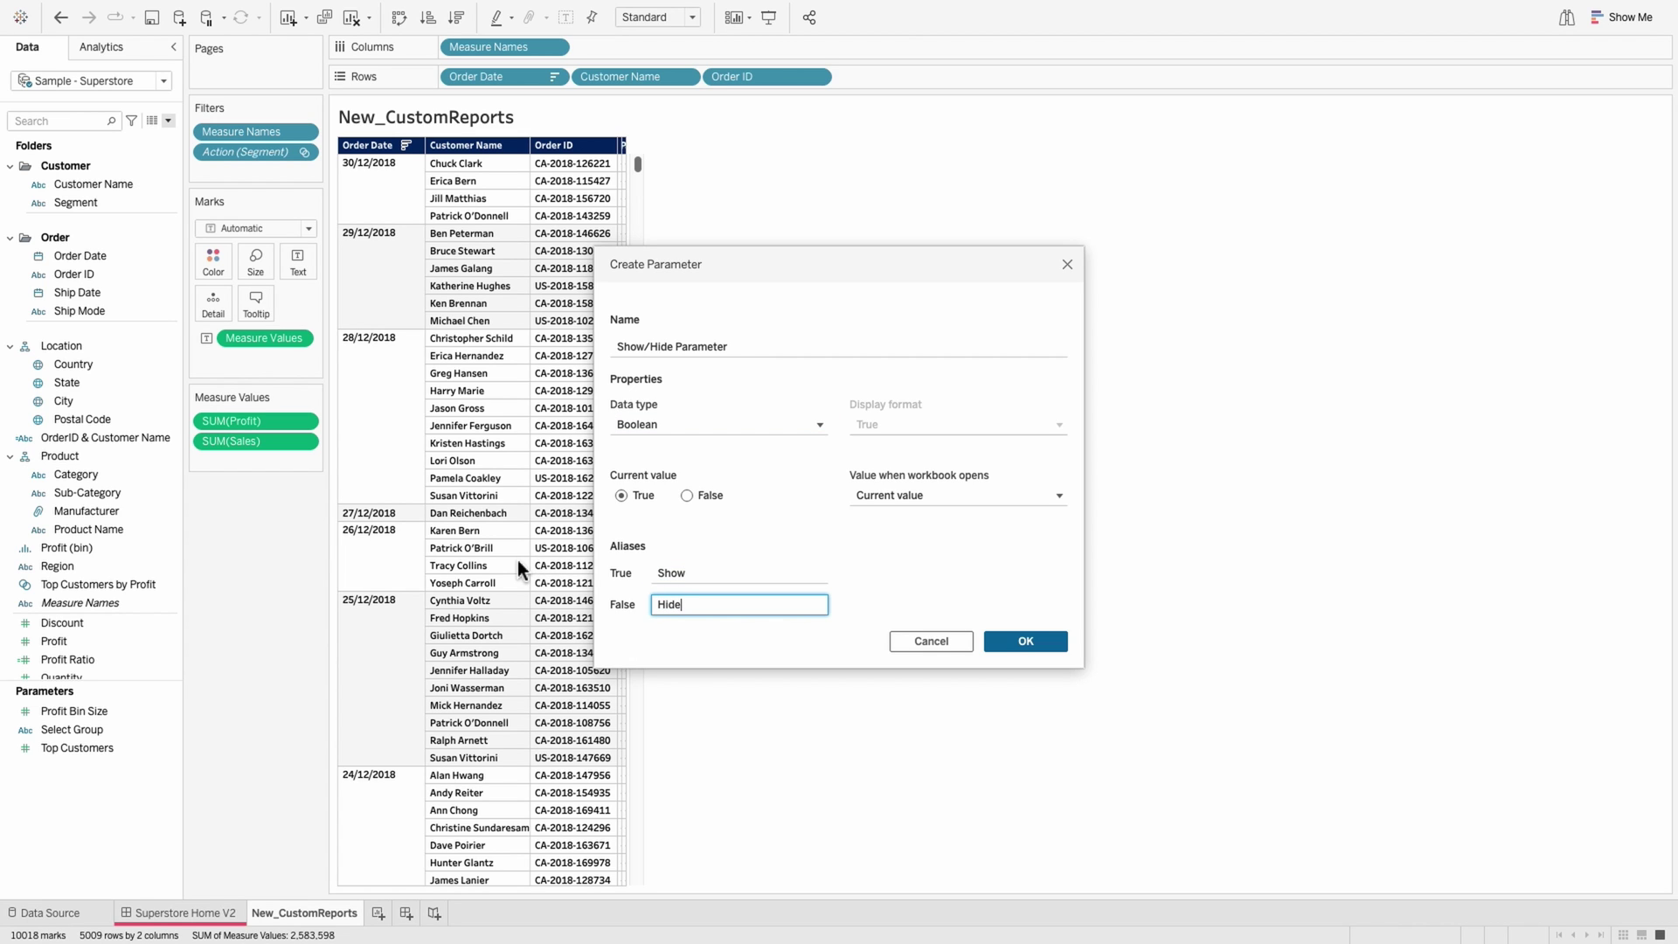
{"action": "left_click", "coordinate": [1026, 641]}
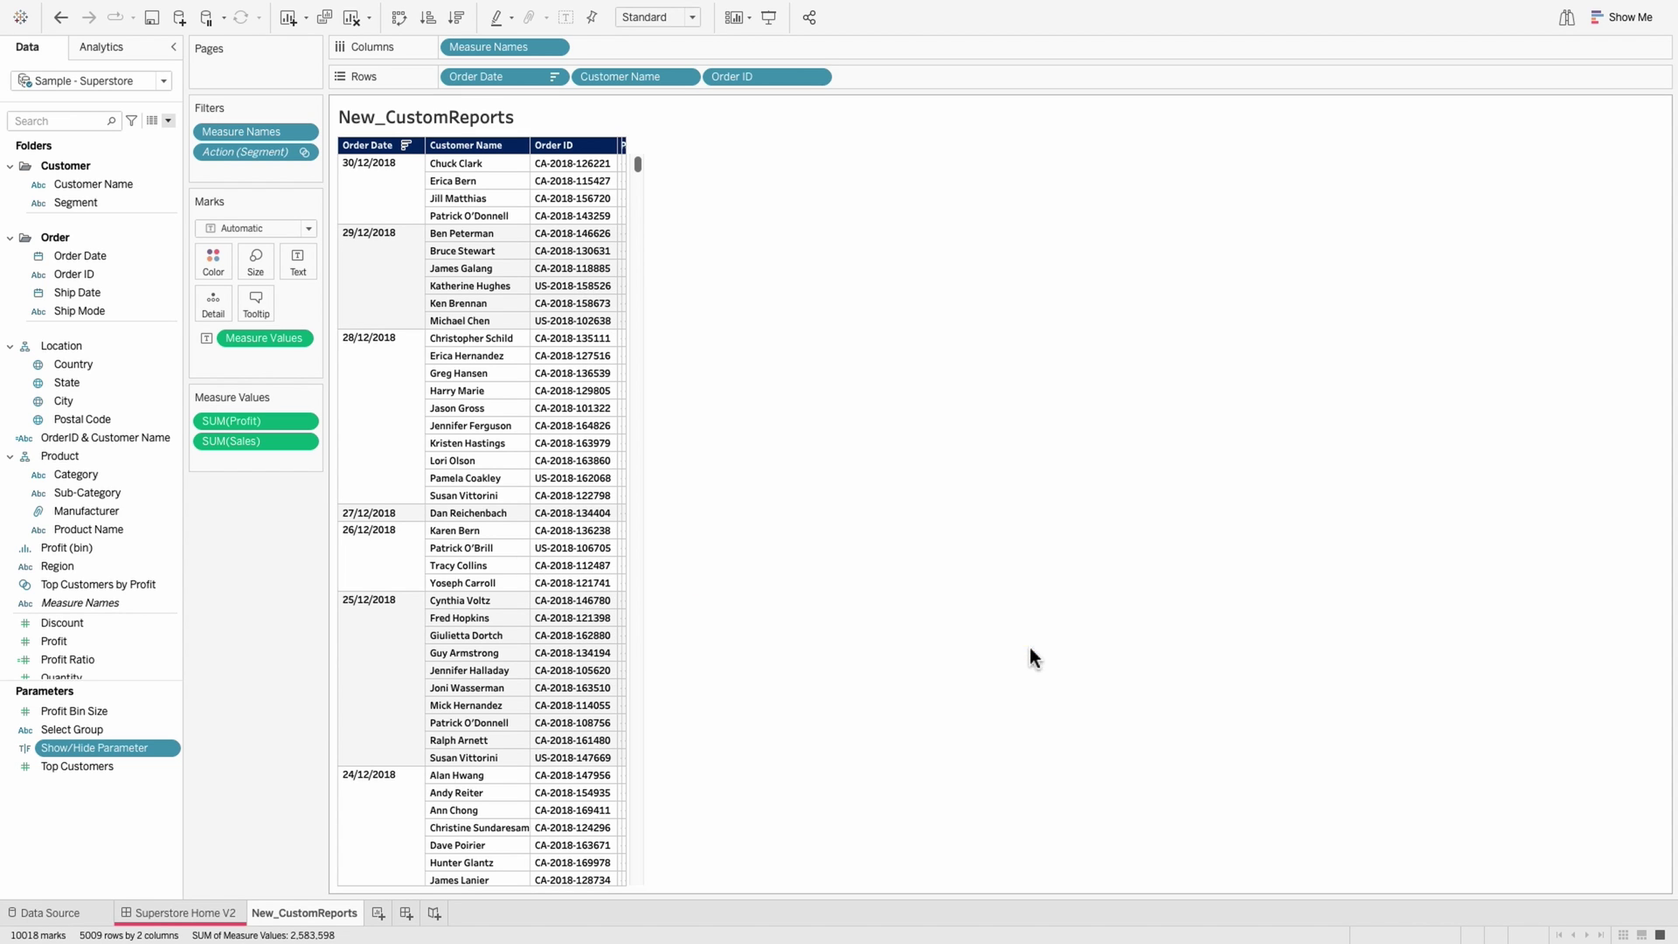
Step: Add the Show/Hide Parameter control to the dashboard and place it just above the order table
{"action": "left_click", "coordinate": [184, 913]}
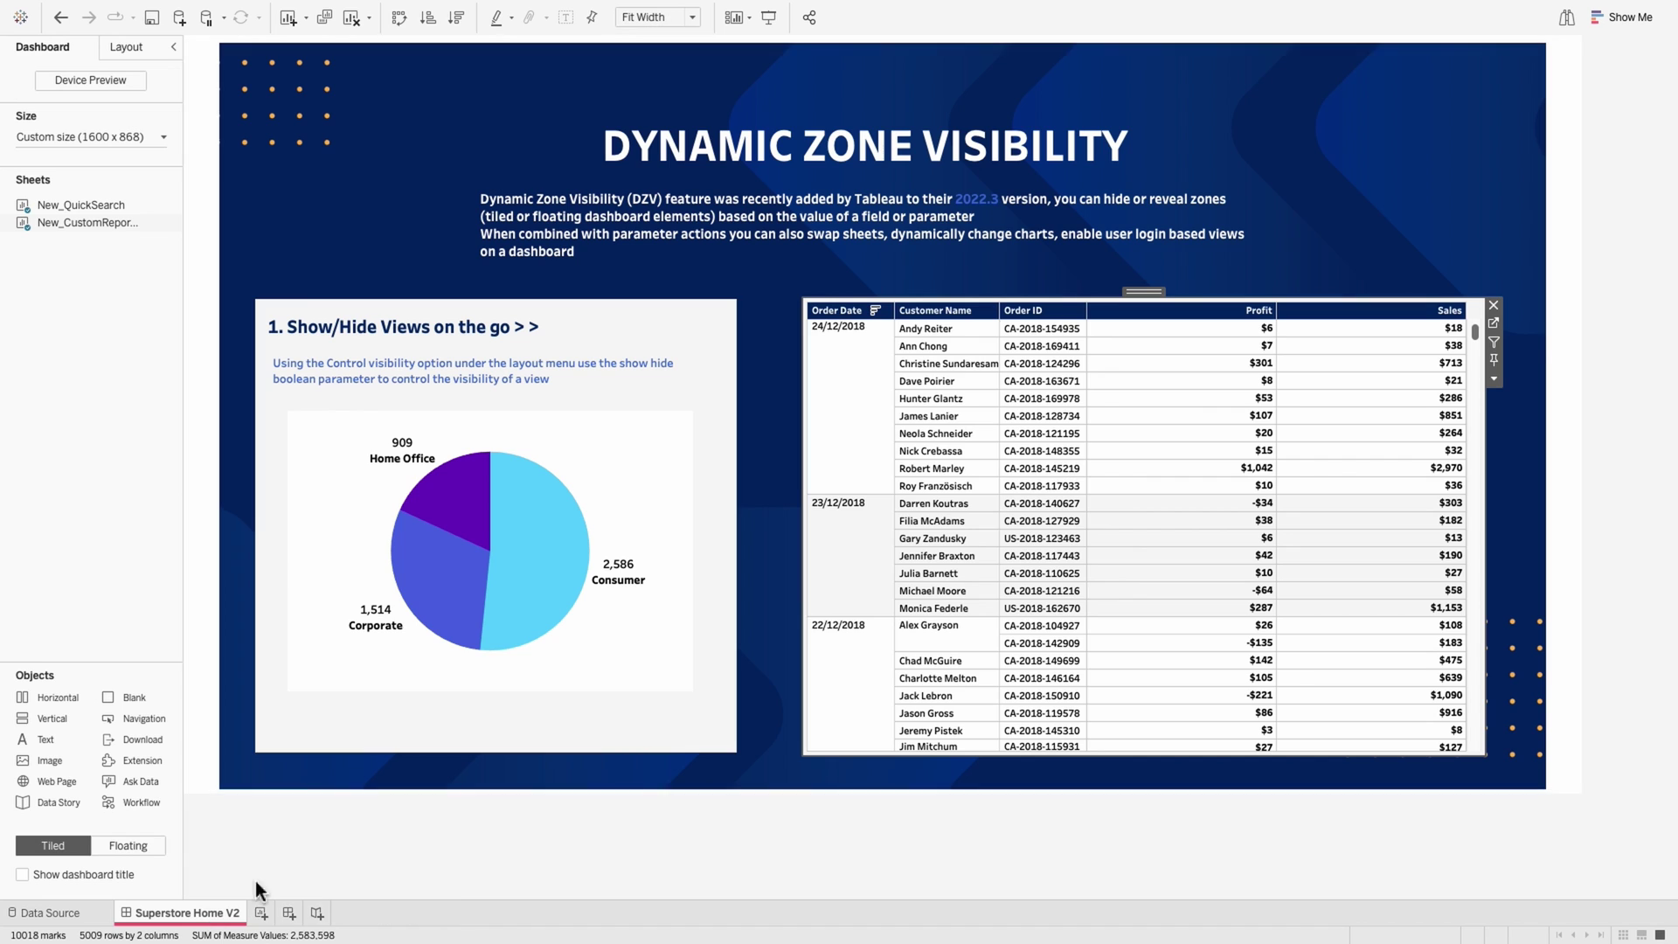
{"action": "left_click", "coordinate": [1494, 378]}
{"action": "mouse_move", "coordinate": [1545, 519]}
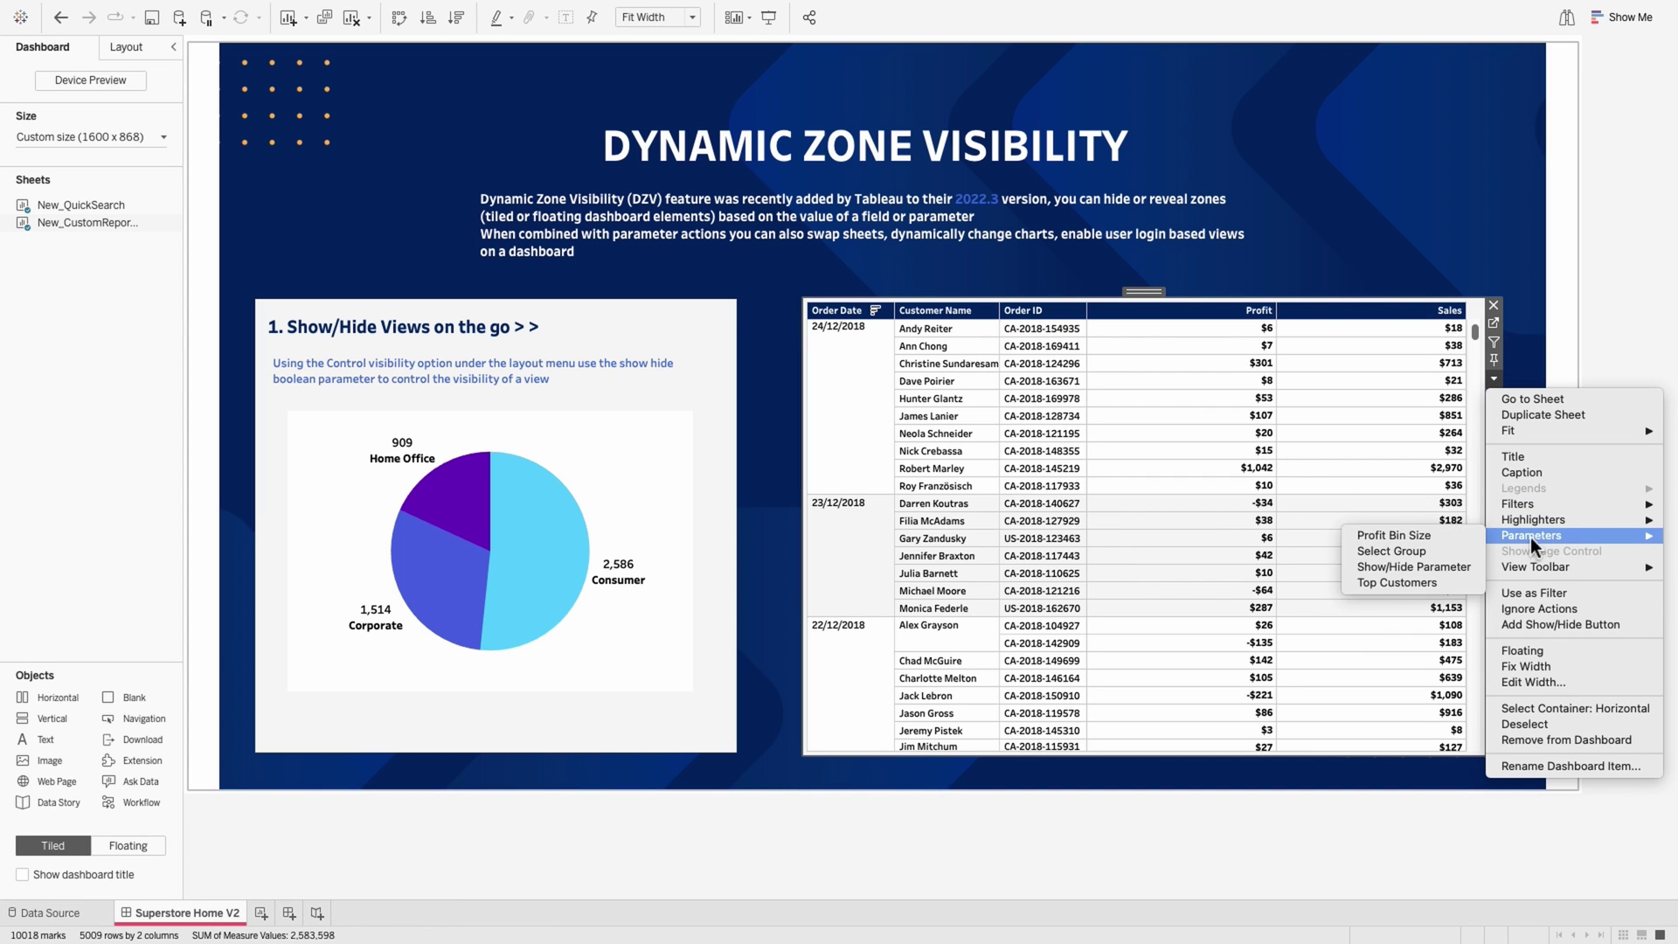
{"action": "left_click", "coordinate": [1413, 566]}
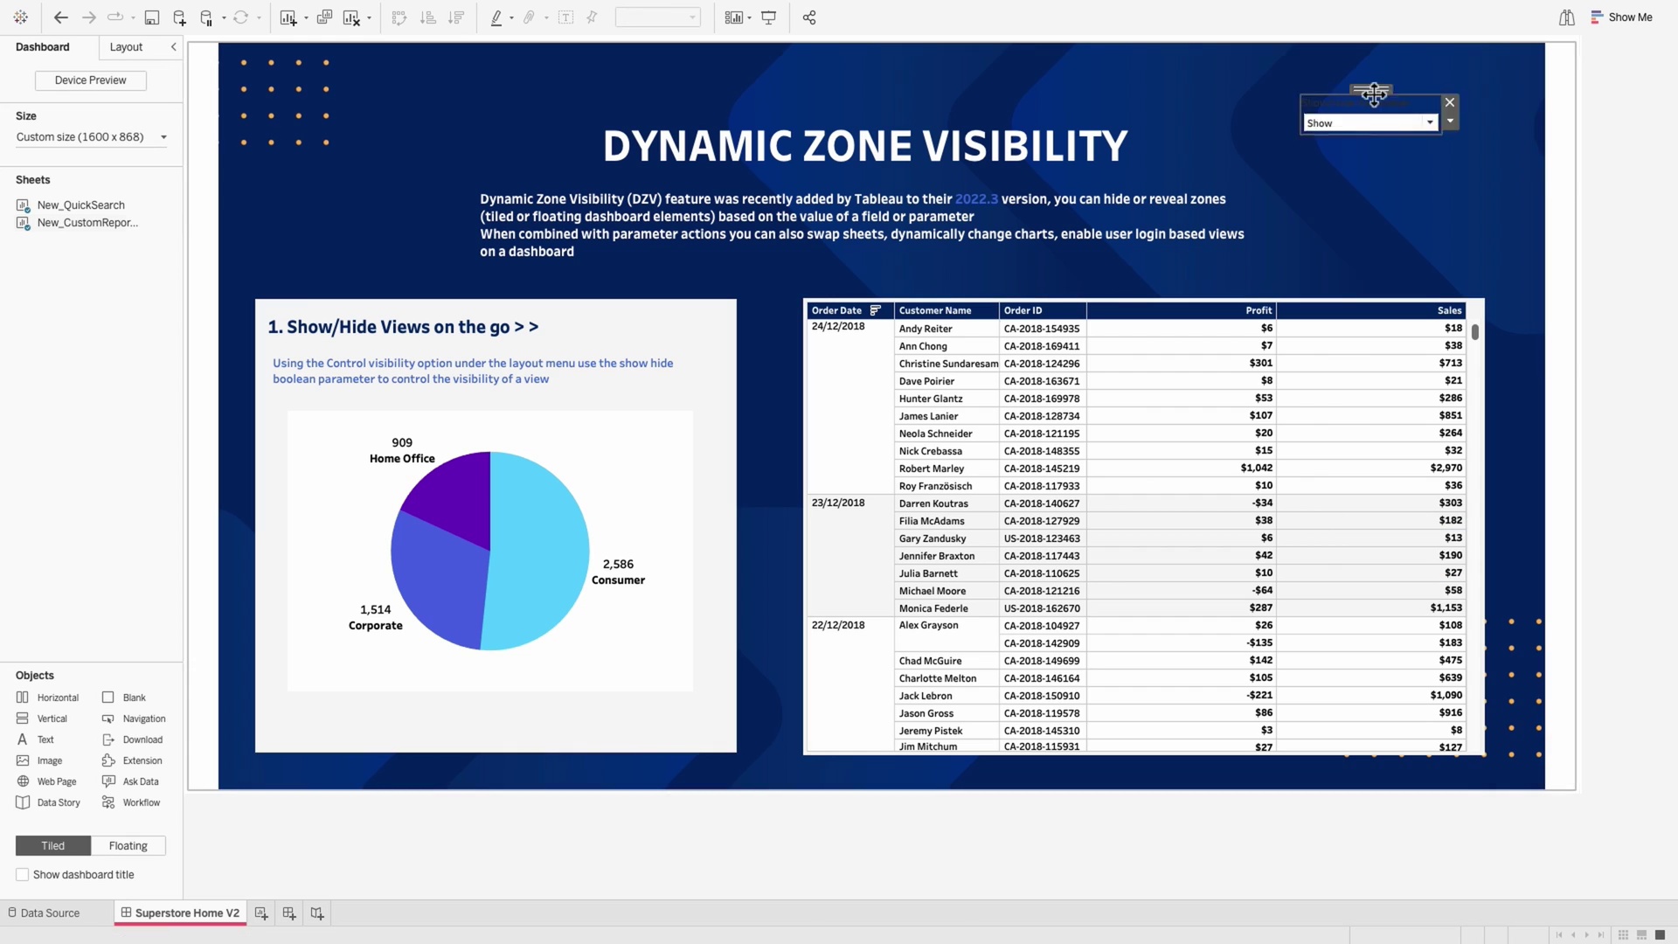
{"action": "left_click_drag", "start_coordinate": [1381, 114], "coordinate": [1393, 253]}
Step: Give the parameter control a white background shading
{"action": "right_click", "coordinate": [1393, 254]}
{"action": "left_click", "coordinate": [1454, 312]}
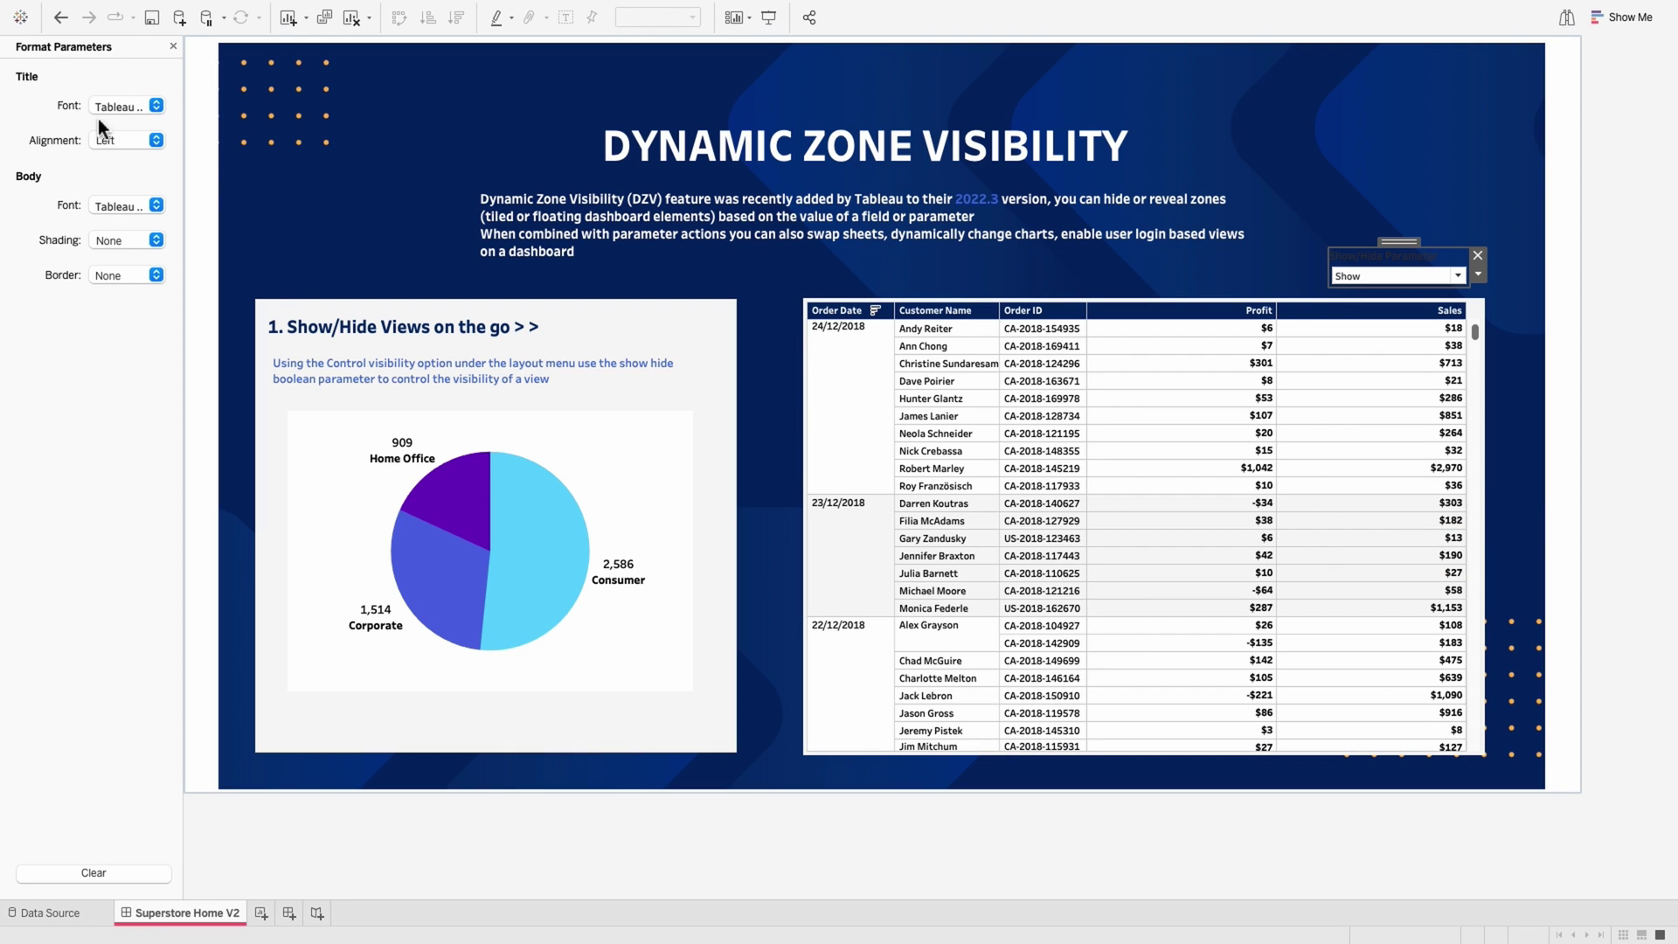
{"action": "left_click", "coordinate": [112, 239]}
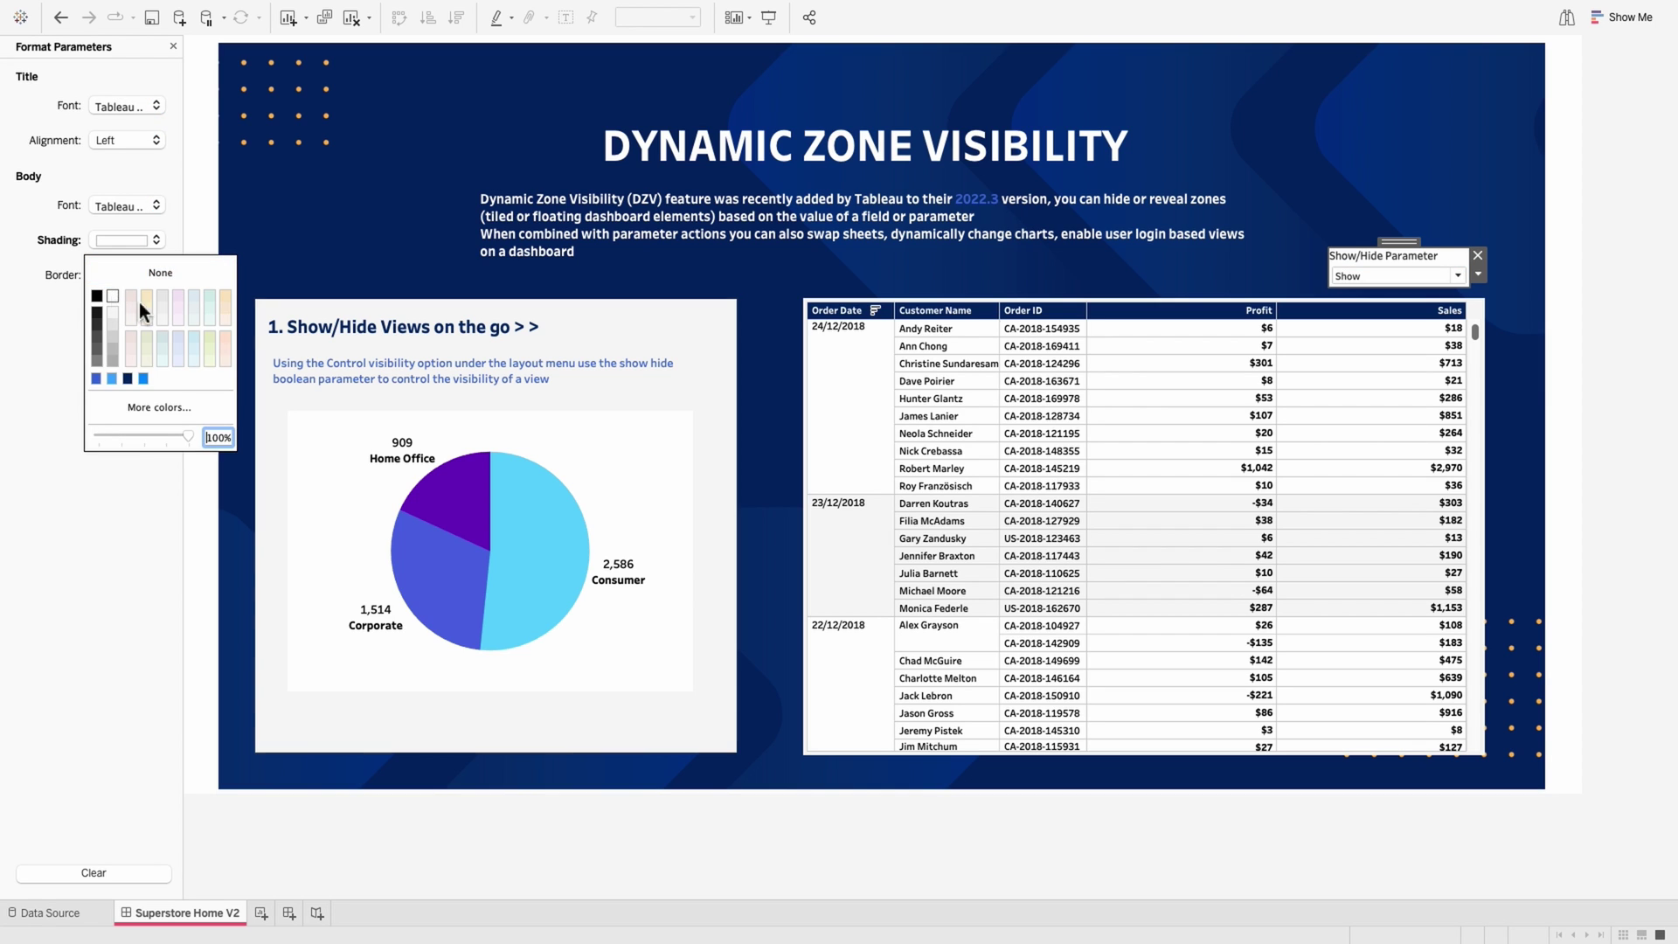
{"action": "left_click", "coordinate": [1640, 329]}
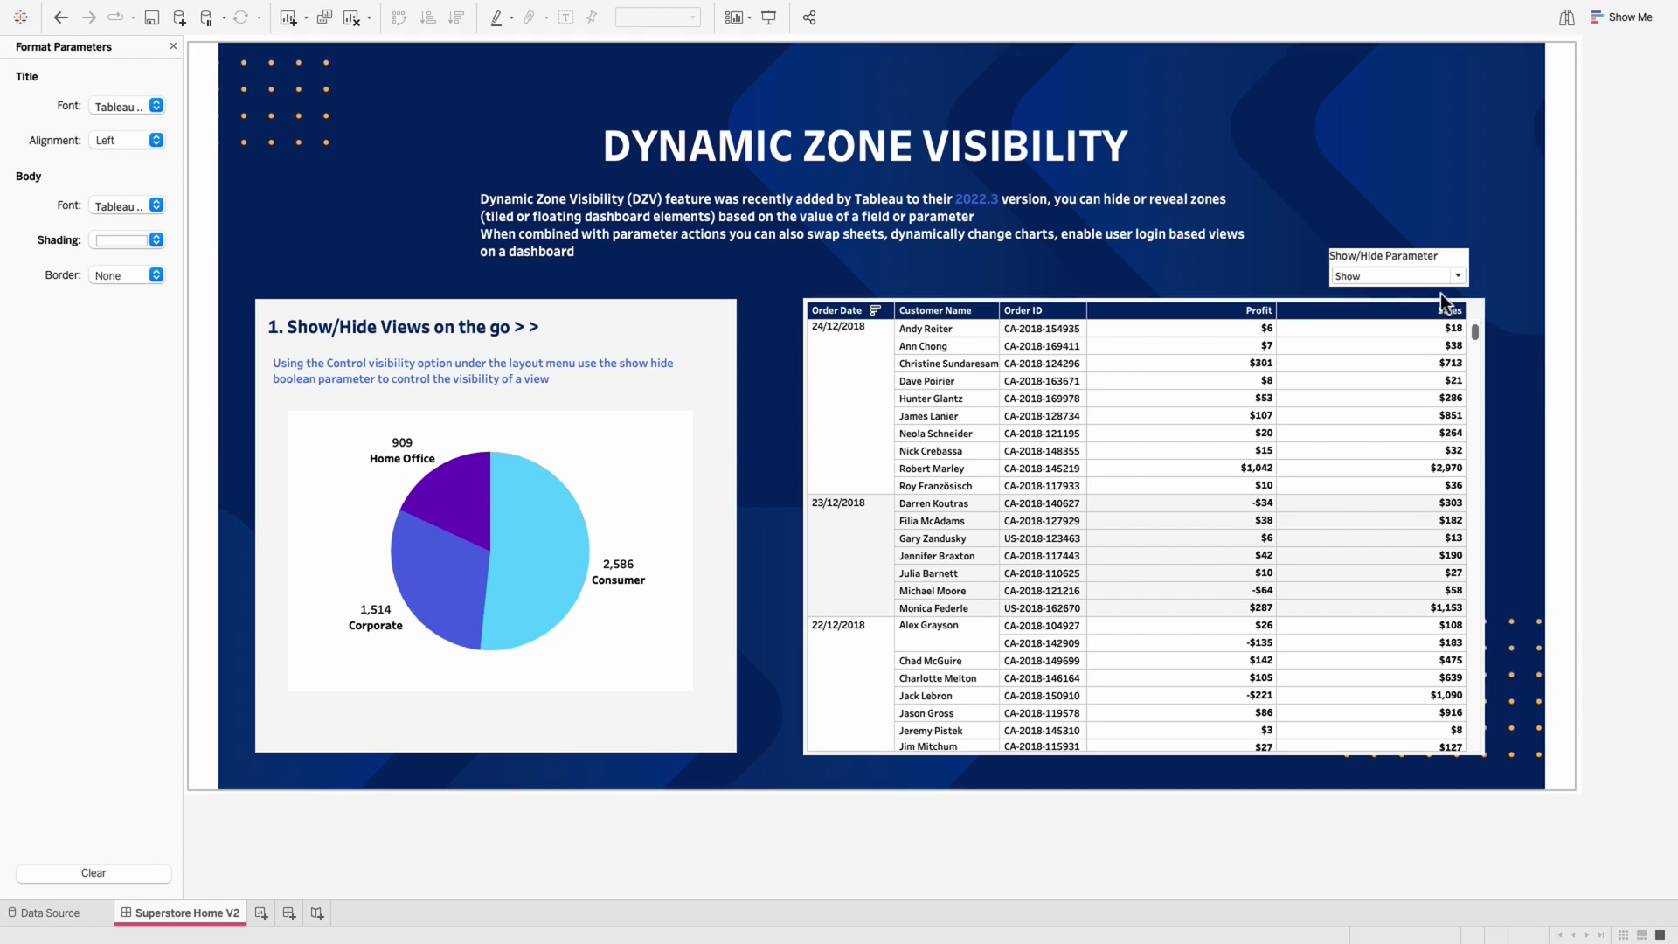
Step: Test the parameter by switching it to Hide and back to Show, then select the order table
{"action": "left_click", "coordinate": [1404, 278]}
{"action": "left_click", "coordinate": [1404, 306]}
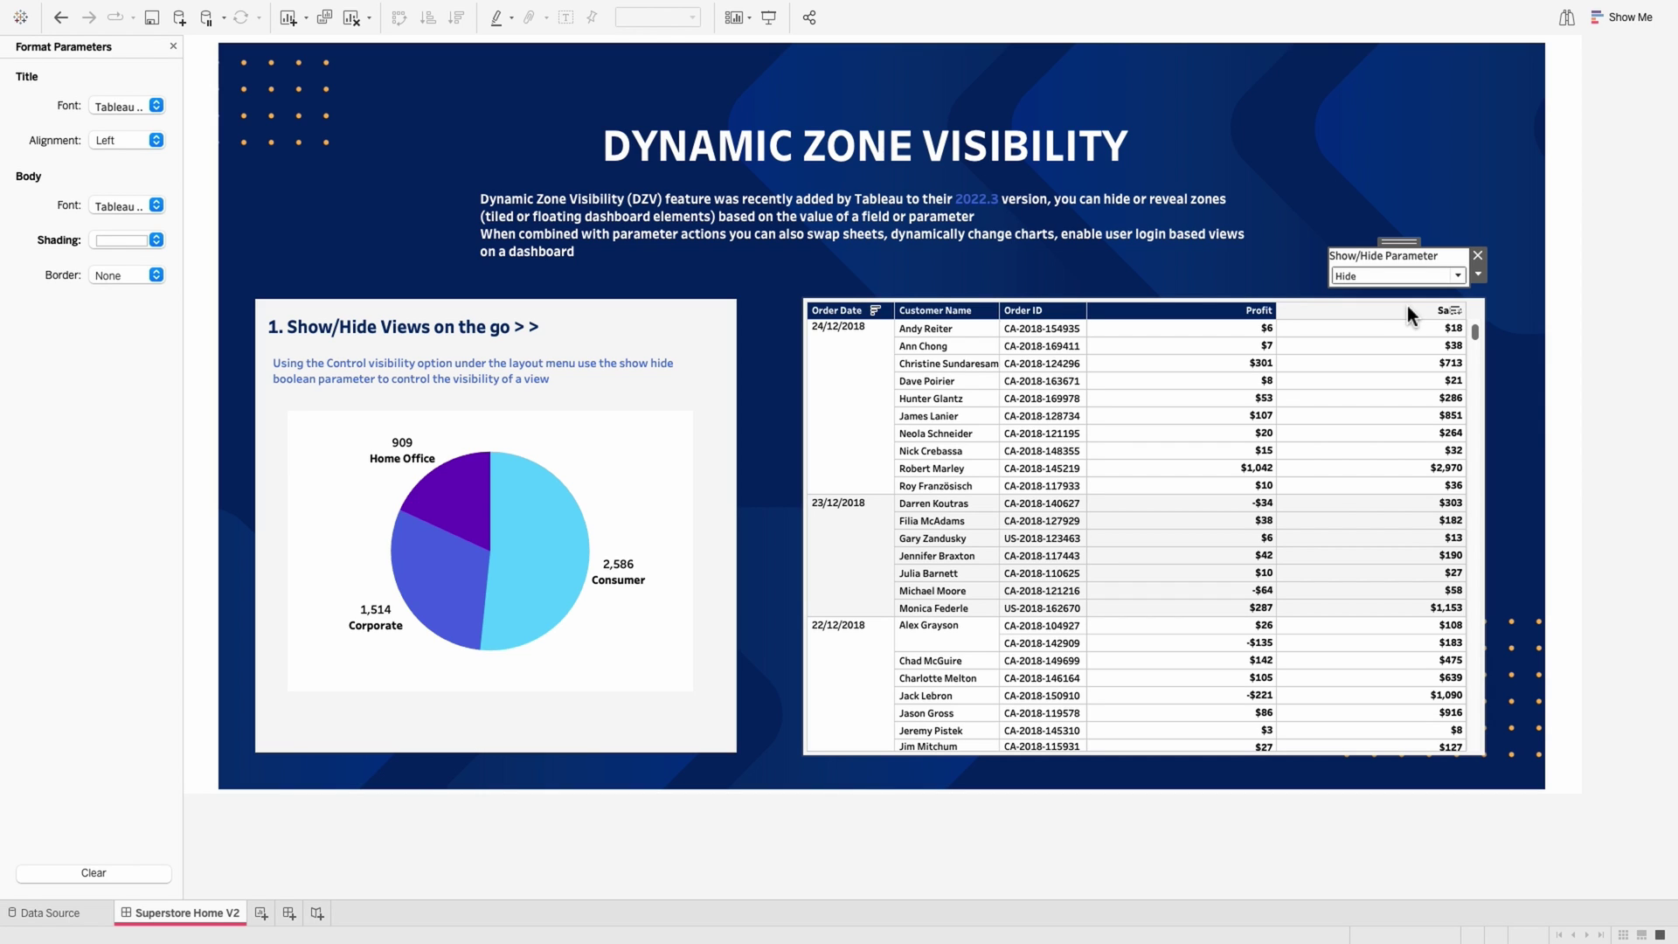
{"action": "left_click", "coordinate": [1418, 276]}
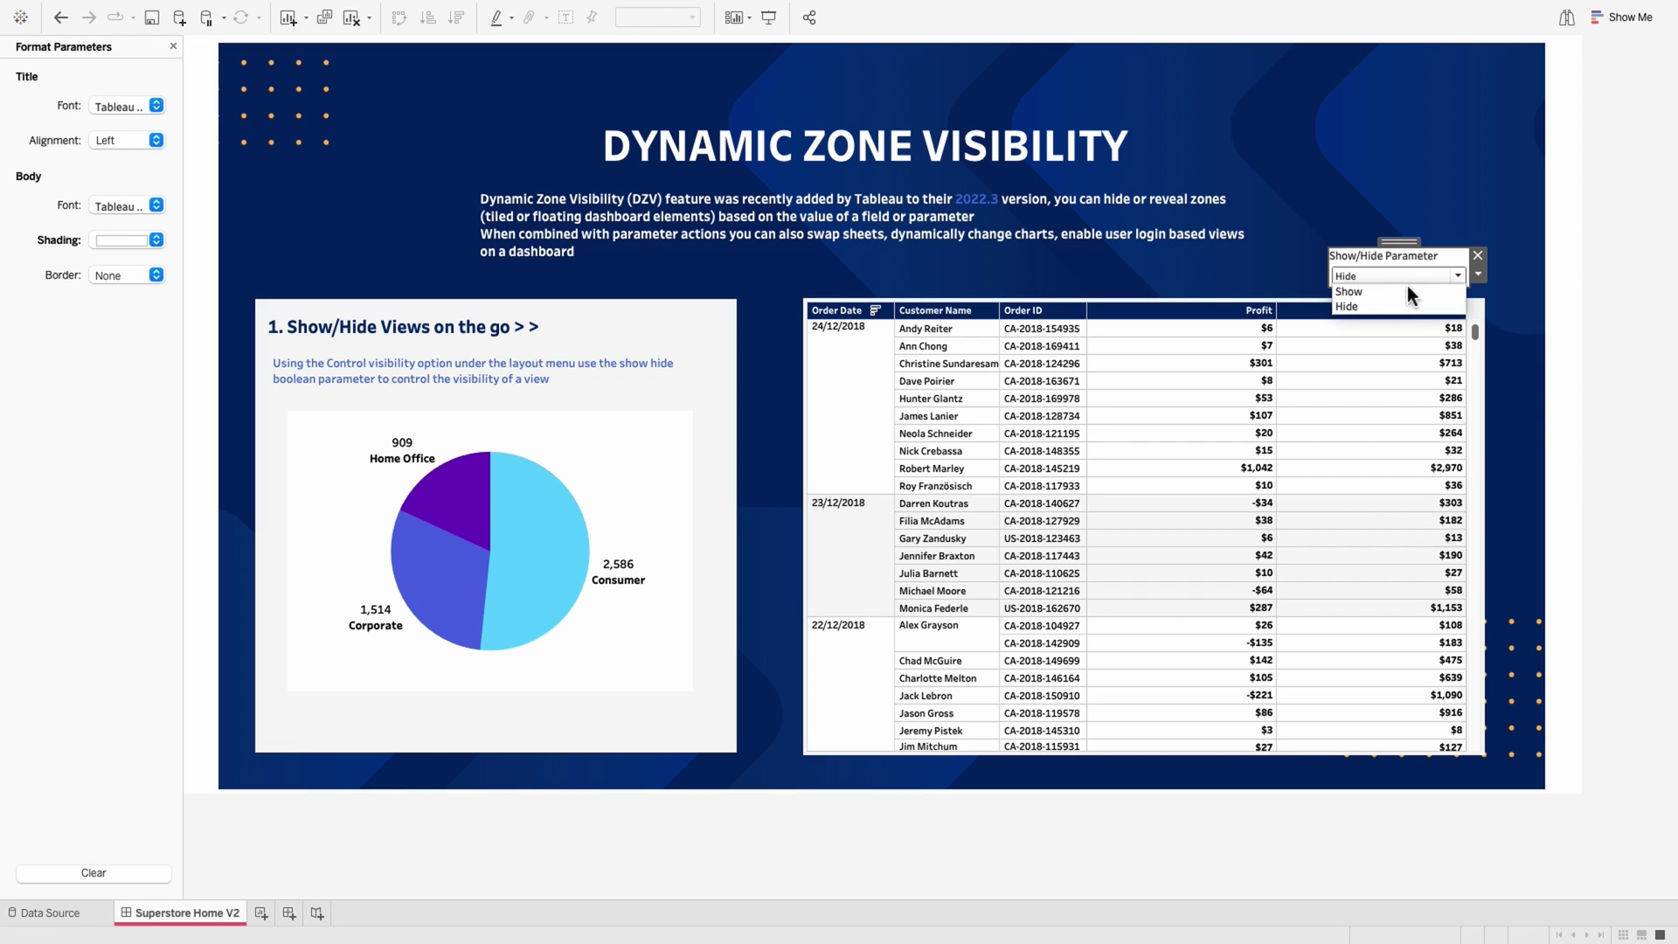
{"action": "left_click", "coordinate": [1408, 289]}
{"action": "left_click", "coordinate": [822, 303]}
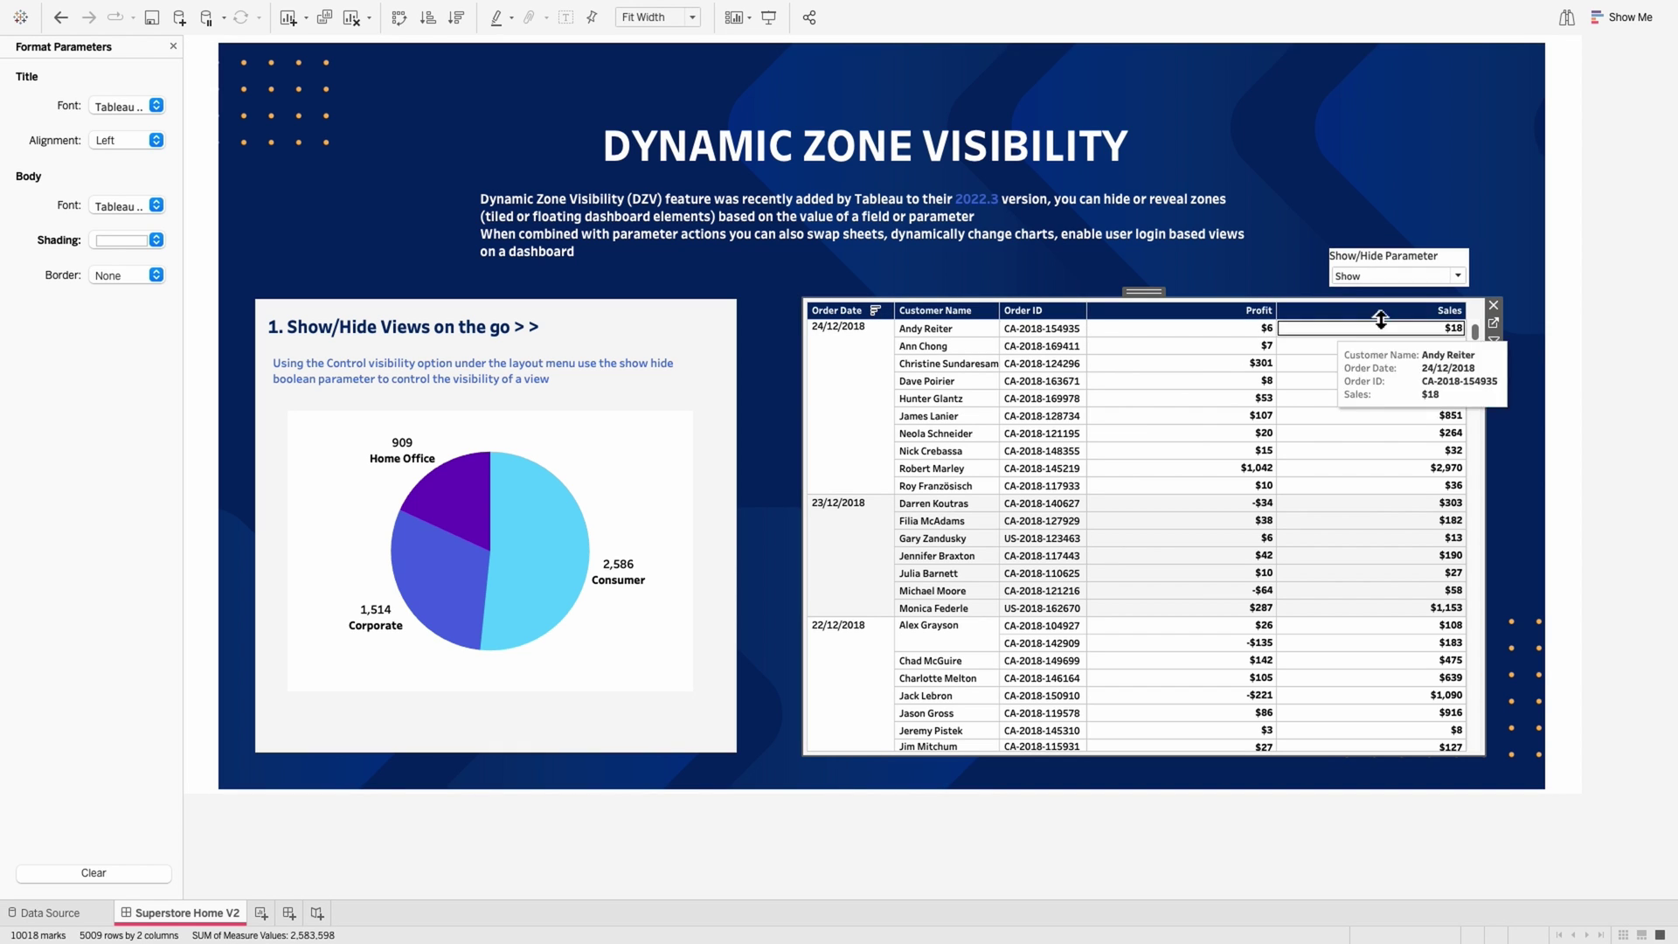
Step: On the order table's worksheet, start a calculated field named Show Hide filtering
{"action": "left_click", "coordinate": [1493, 322]}
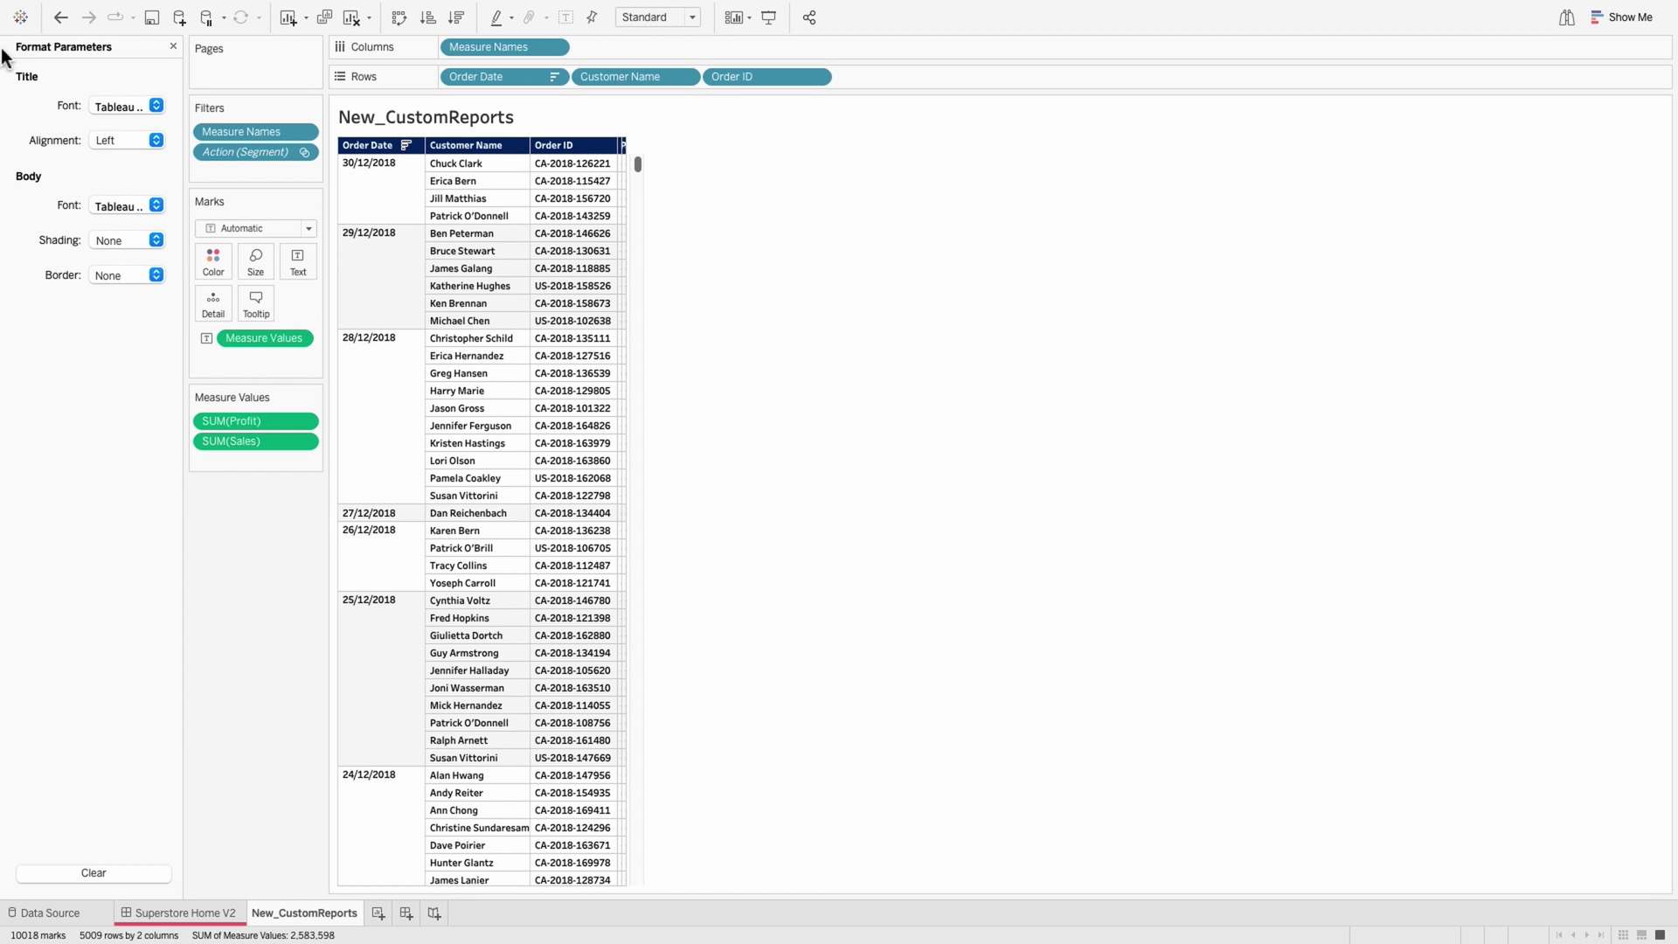
{"action": "left_click", "coordinate": [173, 46]}
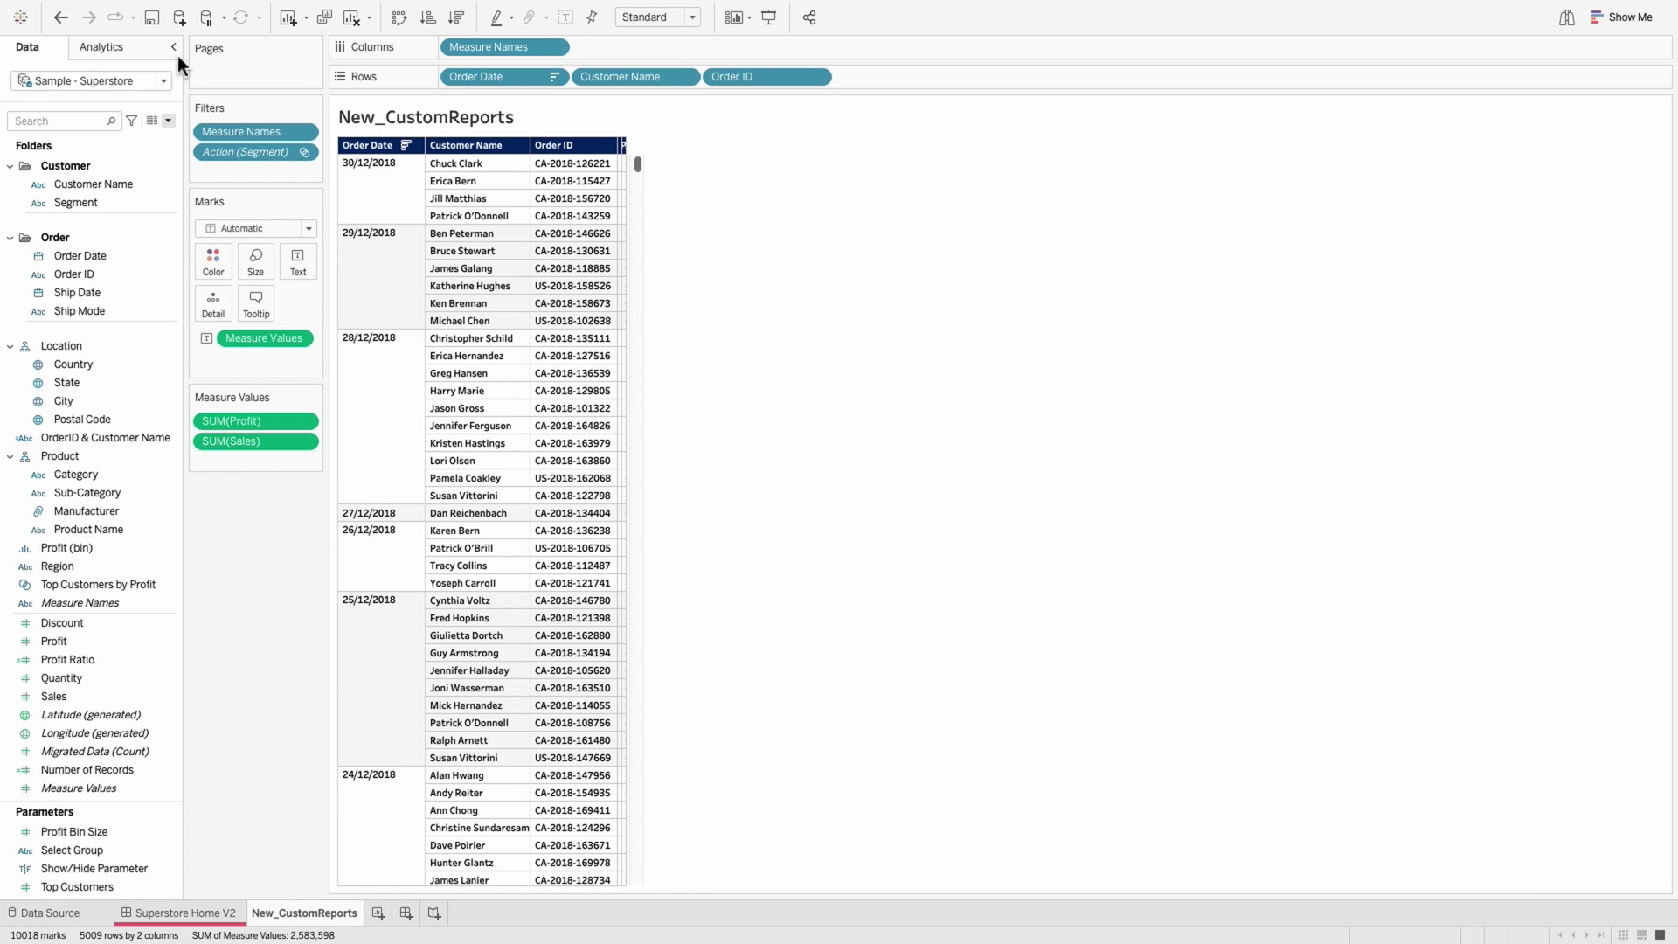
{"action": "left_click", "coordinate": [168, 121]}
{"action": "left_click", "coordinate": [152, 138]}
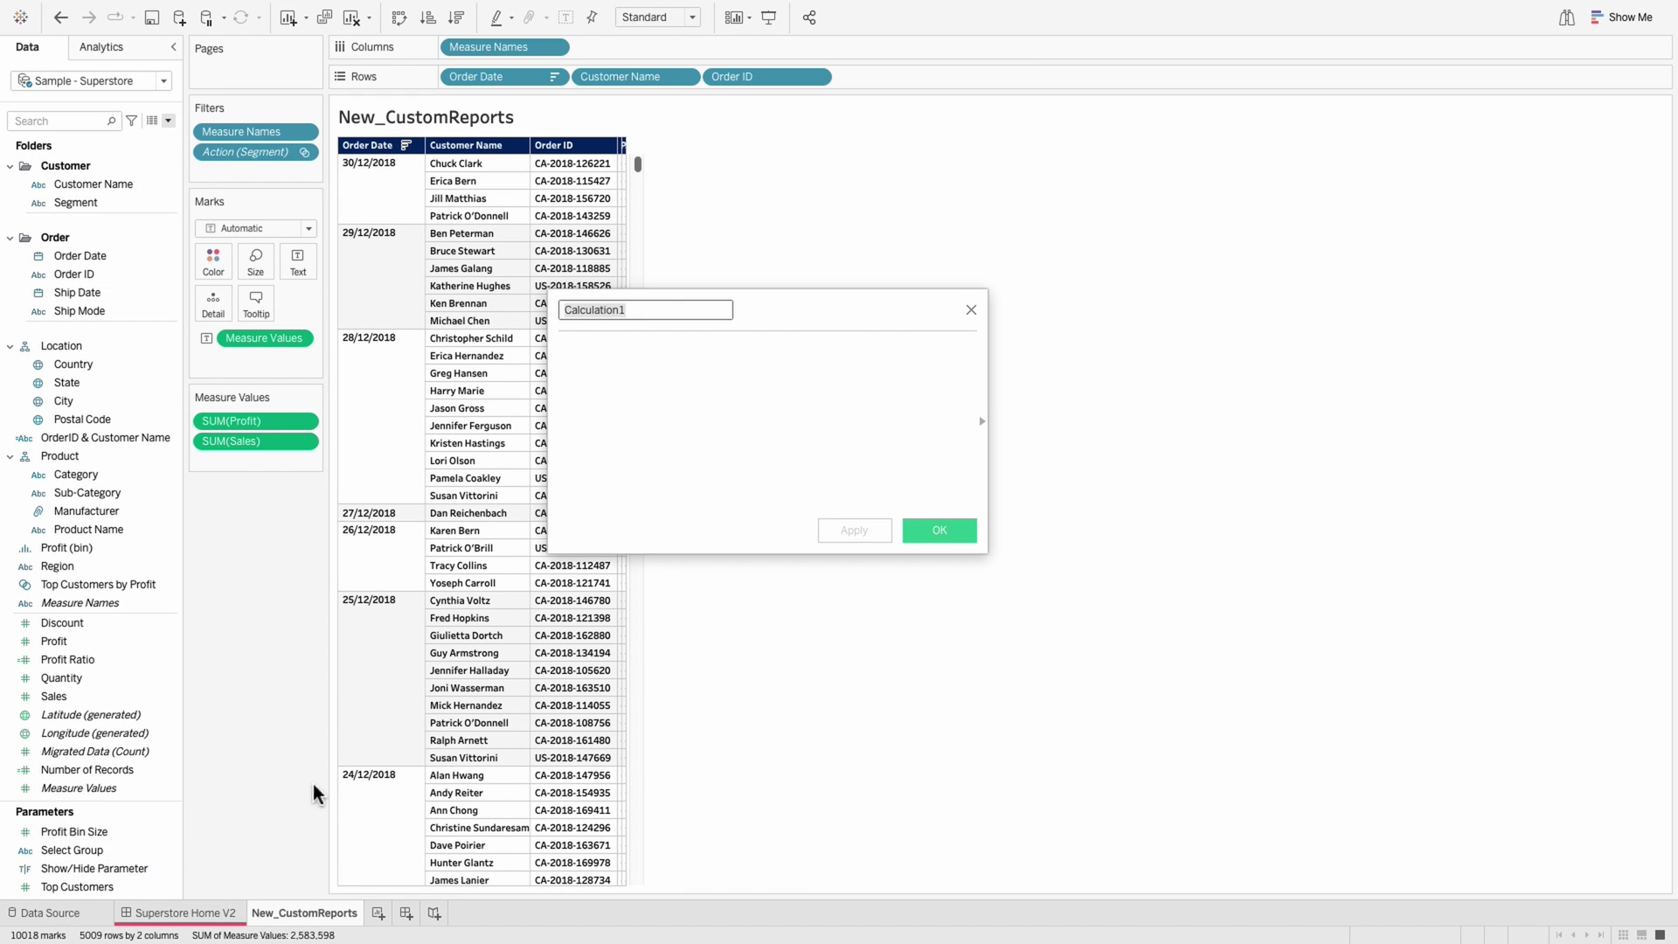
{"action": "type", "text": "Show Hide filtering"}
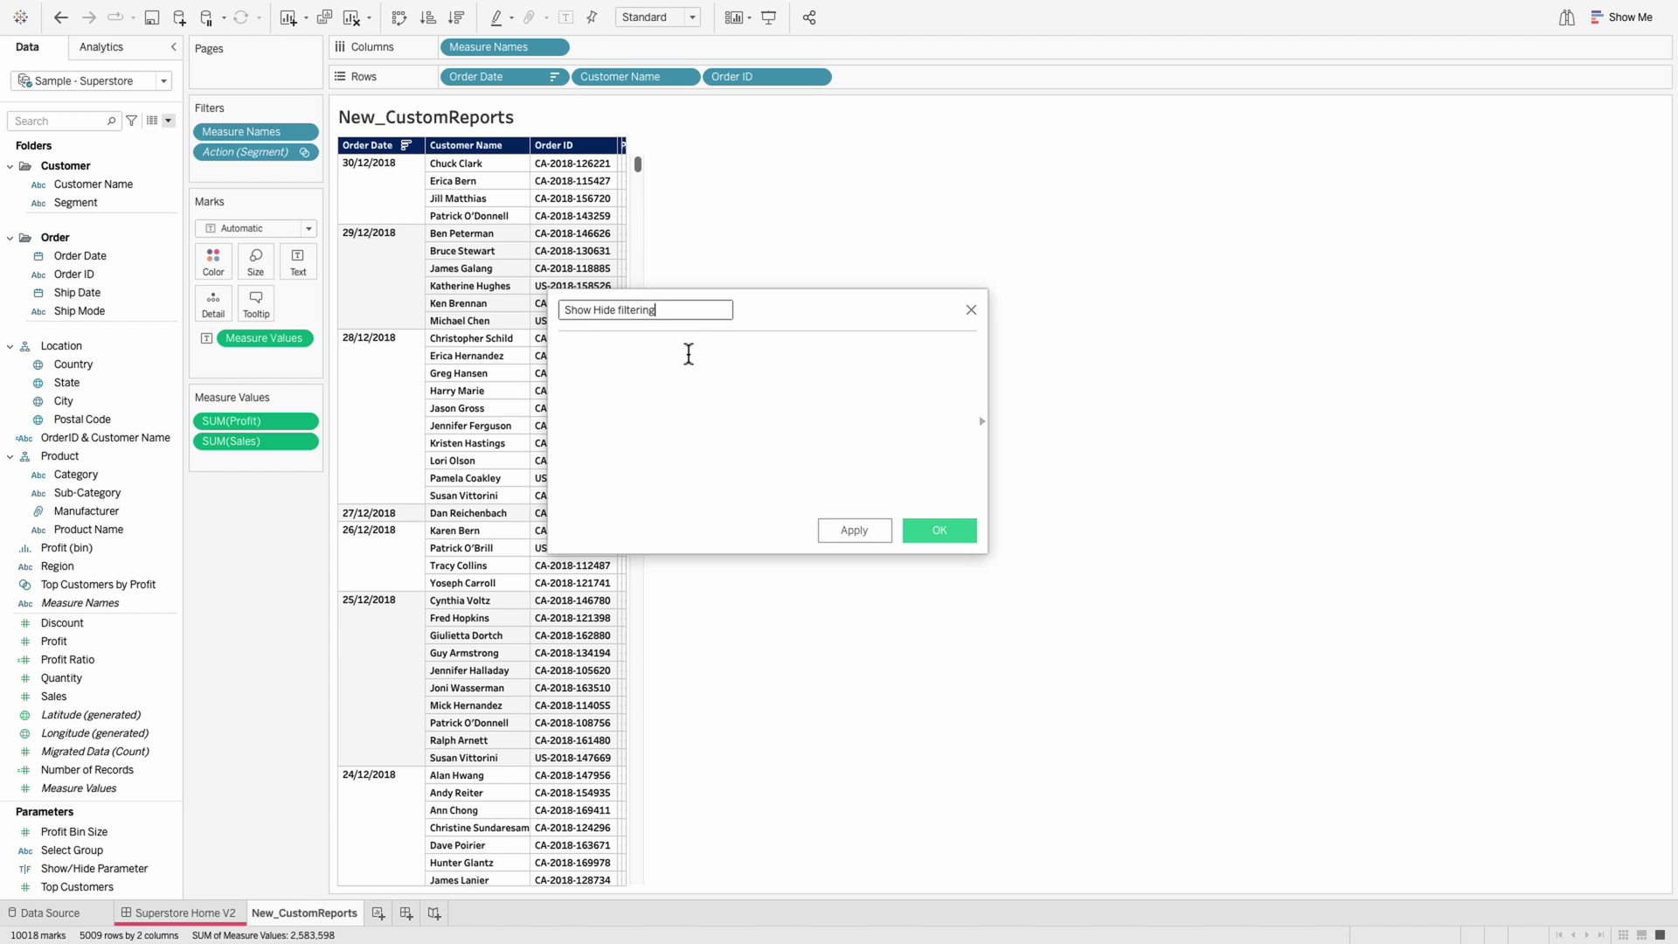
Step: Write the formula's opening: IF [Show/Hide Parameter]=True THEN 'Show'
{"action": "left_click", "coordinate": [688, 354]}
{"action": "type", "text": "if"}
{"action": "key", "text": "Return"}
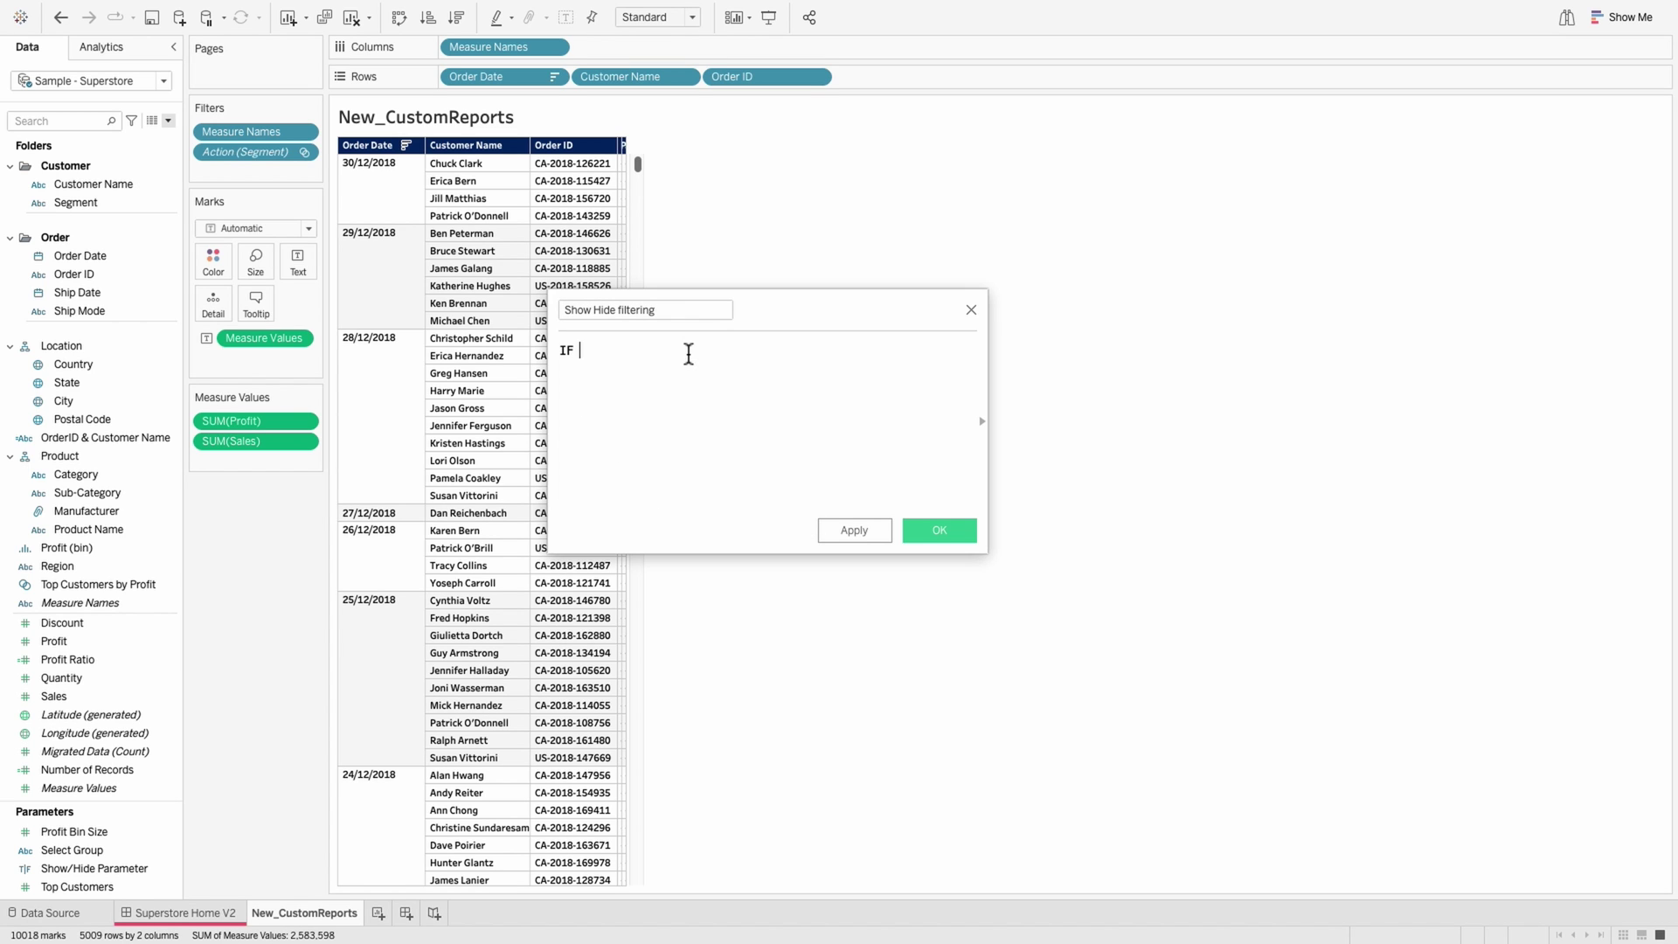
{"action": "key", "text": "Return"}
{"action": "type", "text": "show"}
{"action": "key", "text": "Return"}
{"action": "type", "text": "="}
{"action": "key", "text": "BackSpace"}
{"action": "type", "text": "True "}
{"action": "type", "text": "then"}
{"action": "type", "text": " 'Show"}
{"action": "type", "text": "'"}
{"action": "key", "text": "Return"}
Step: Finish the formula with ELSE 'Hide' END and save the calculated field
{"action": "type", "text": "end"}
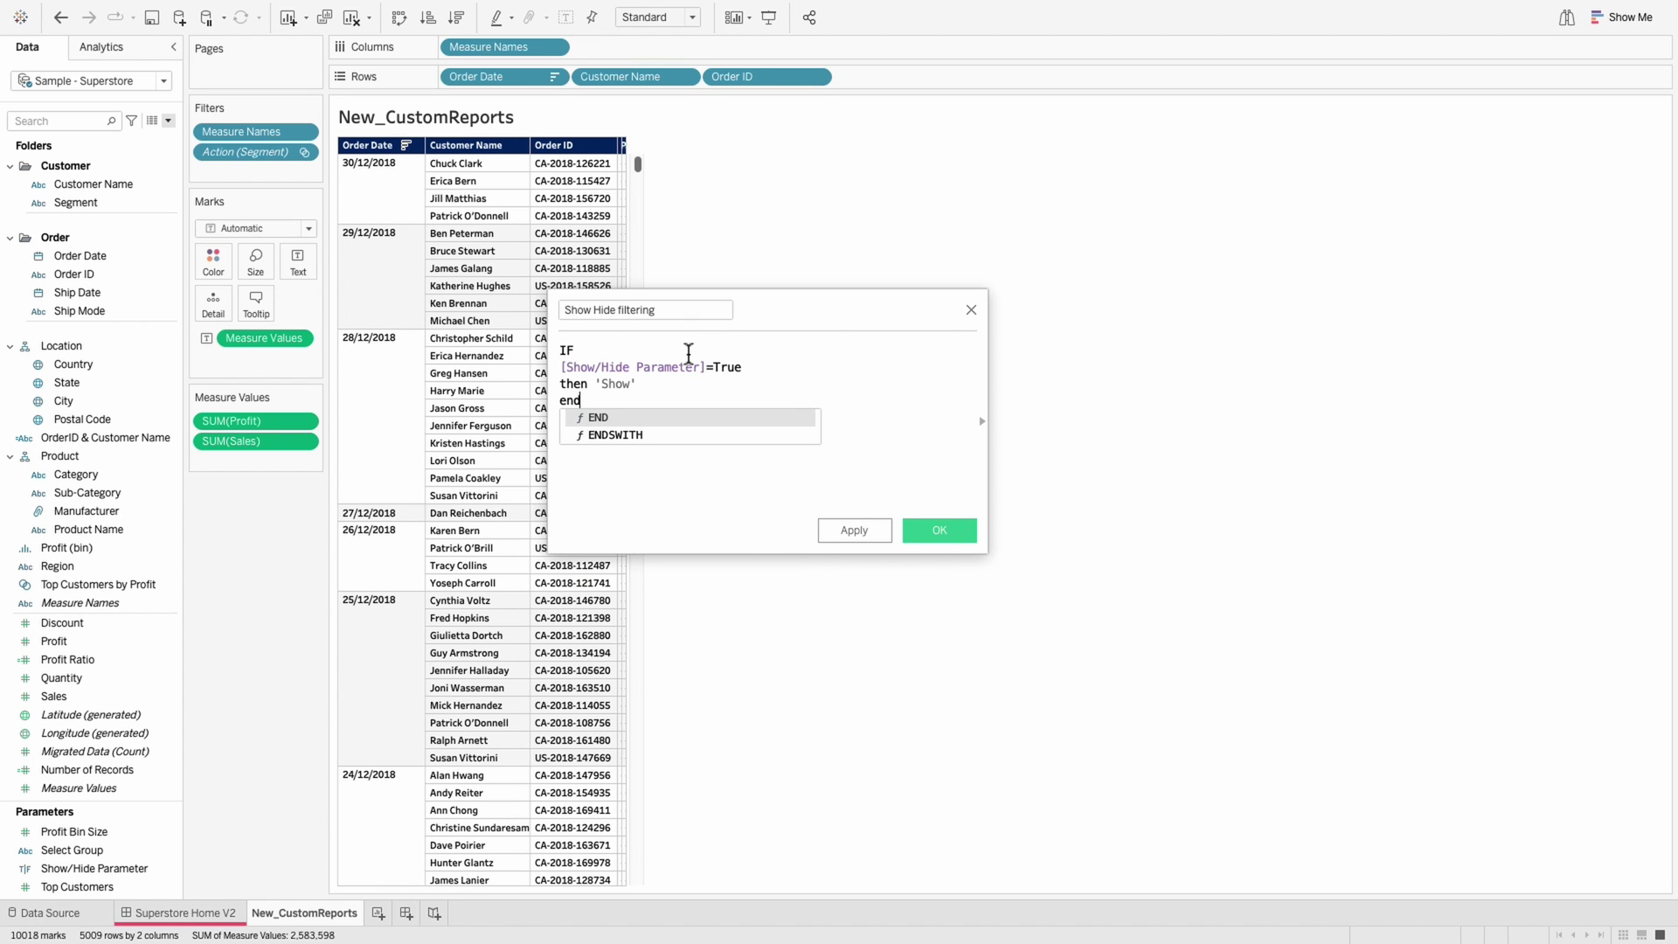
{"action": "left_click", "coordinate": [656, 387]}
{"action": "key", "text": "Return"}
{"action": "type", "text": "else 'Hide"}
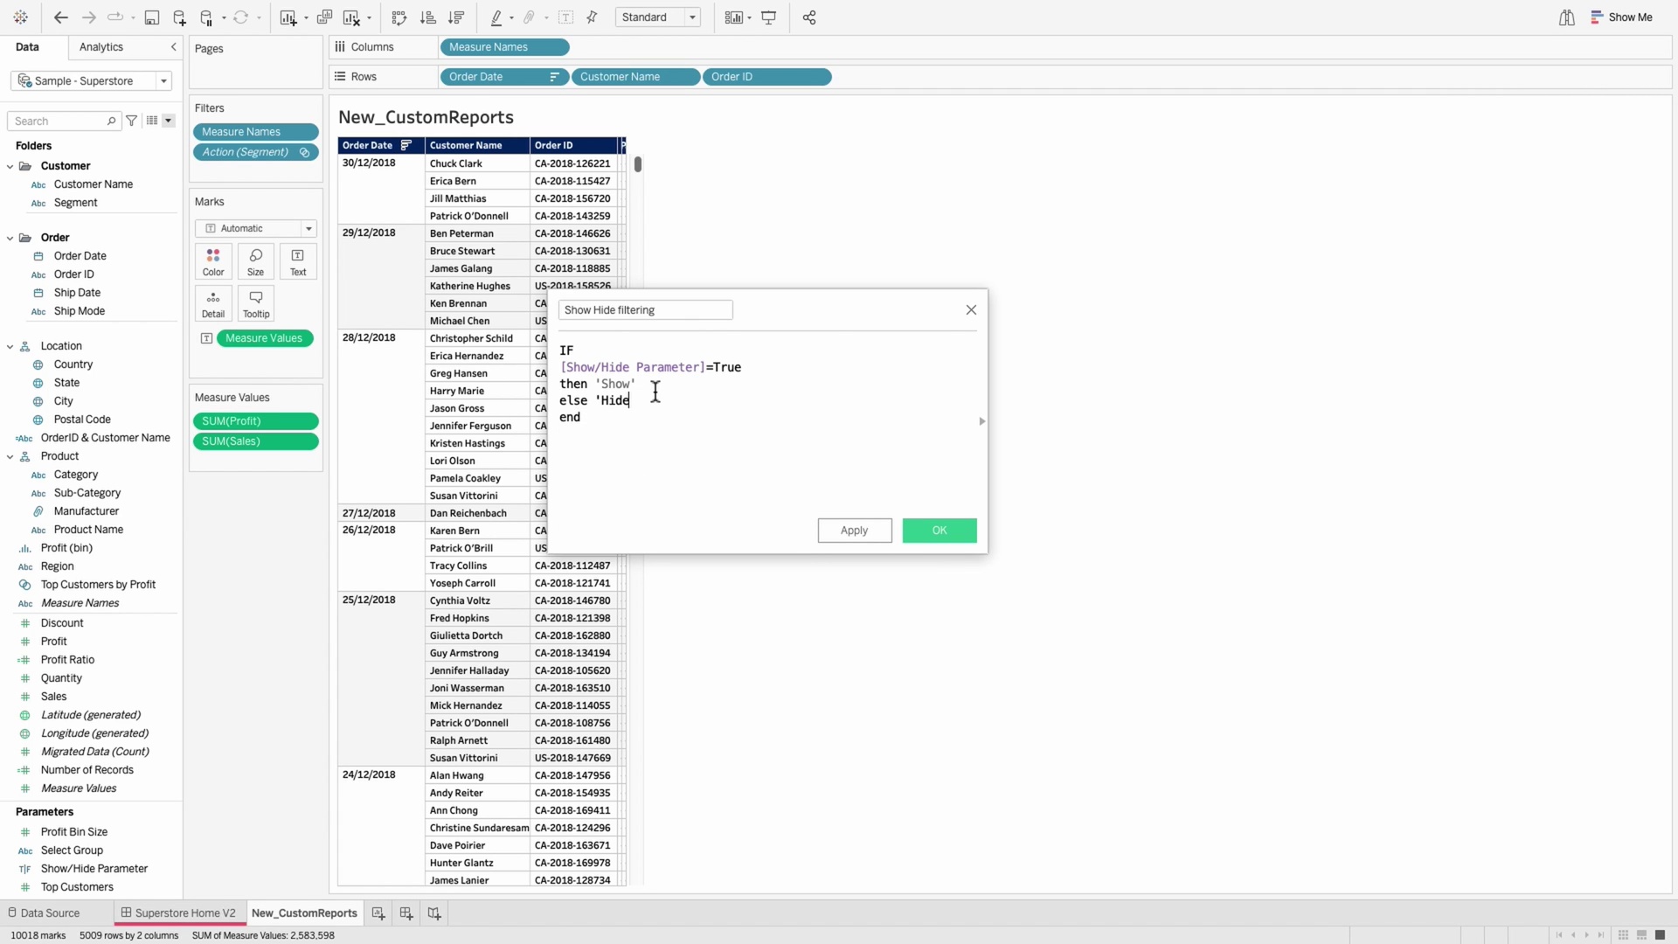
{"action": "type", "text": "'"}
{"action": "left_click", "coordinate": [933, 531]}
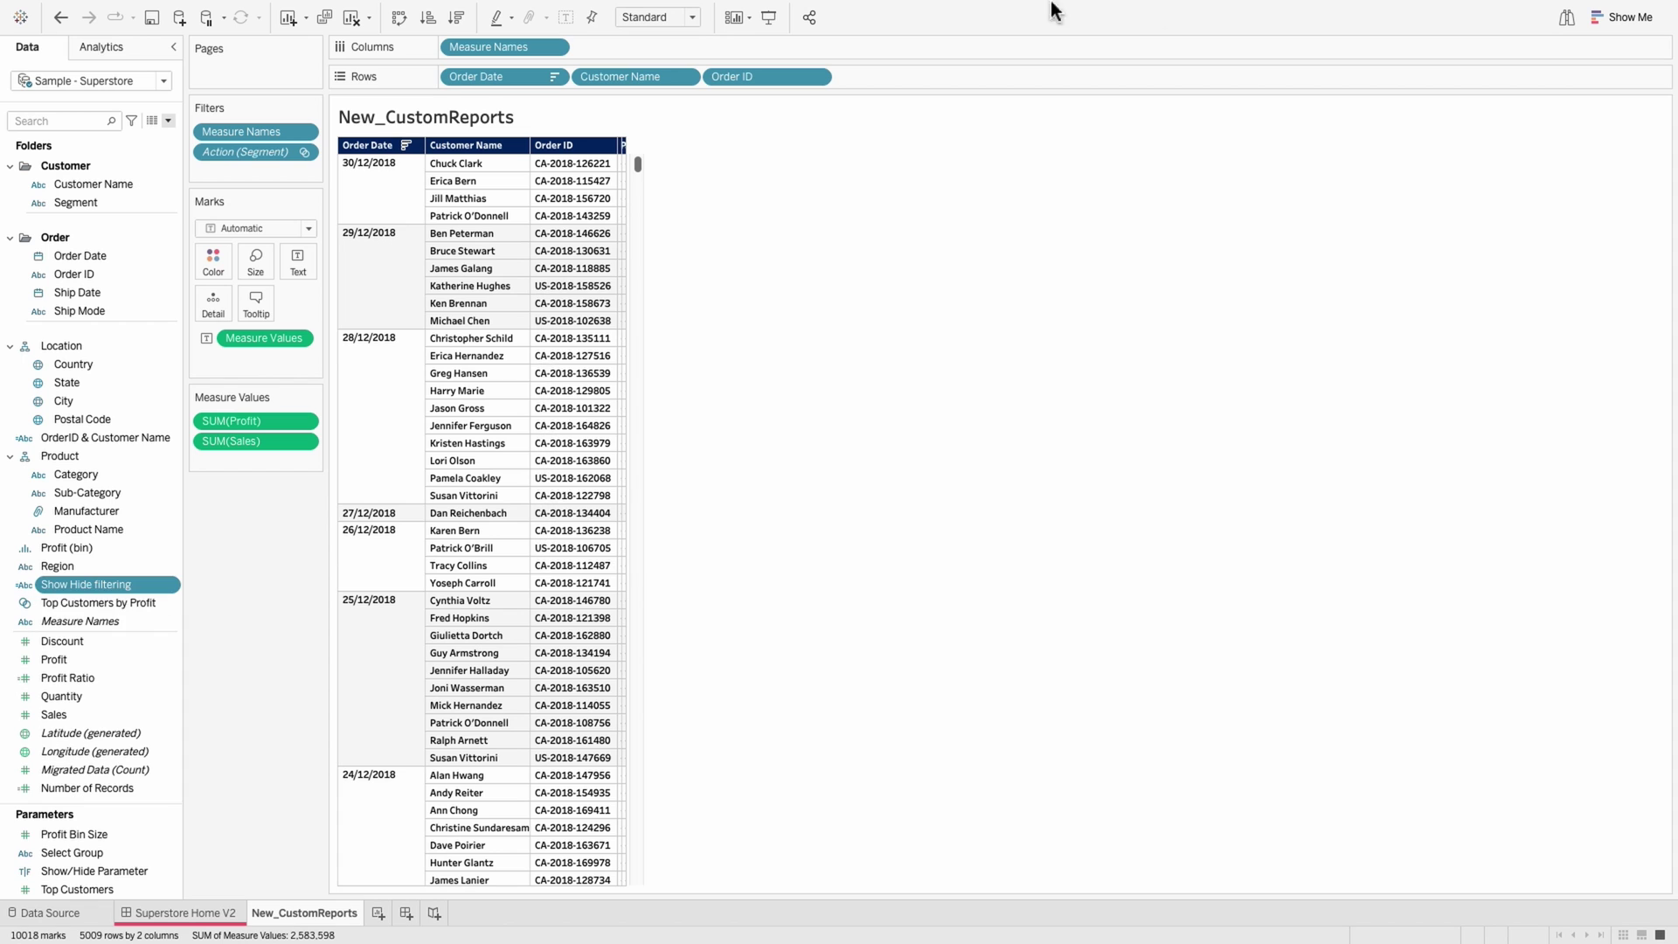
Step: Filter the sheet on Show Hide filtering using a custom value list containing only Show
{"action": "left_click_drag", "start_coordinate": [90, 587], "coordinate": [249, 165]}
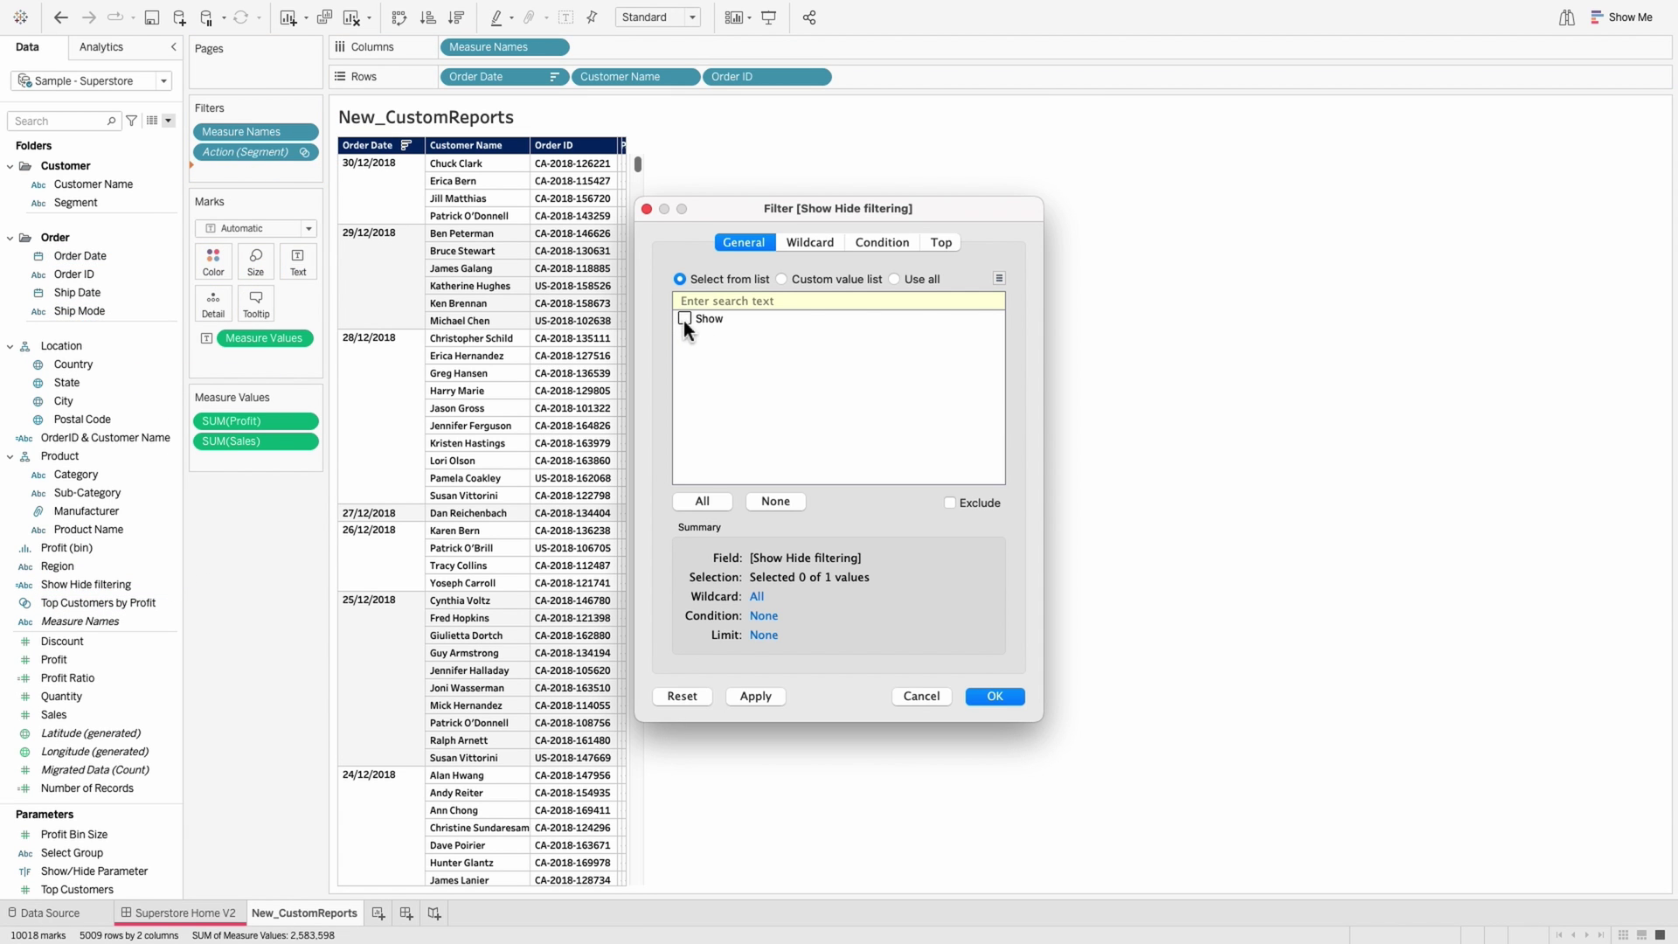
{"action": "left_click", "coordinate": [795, 281]}
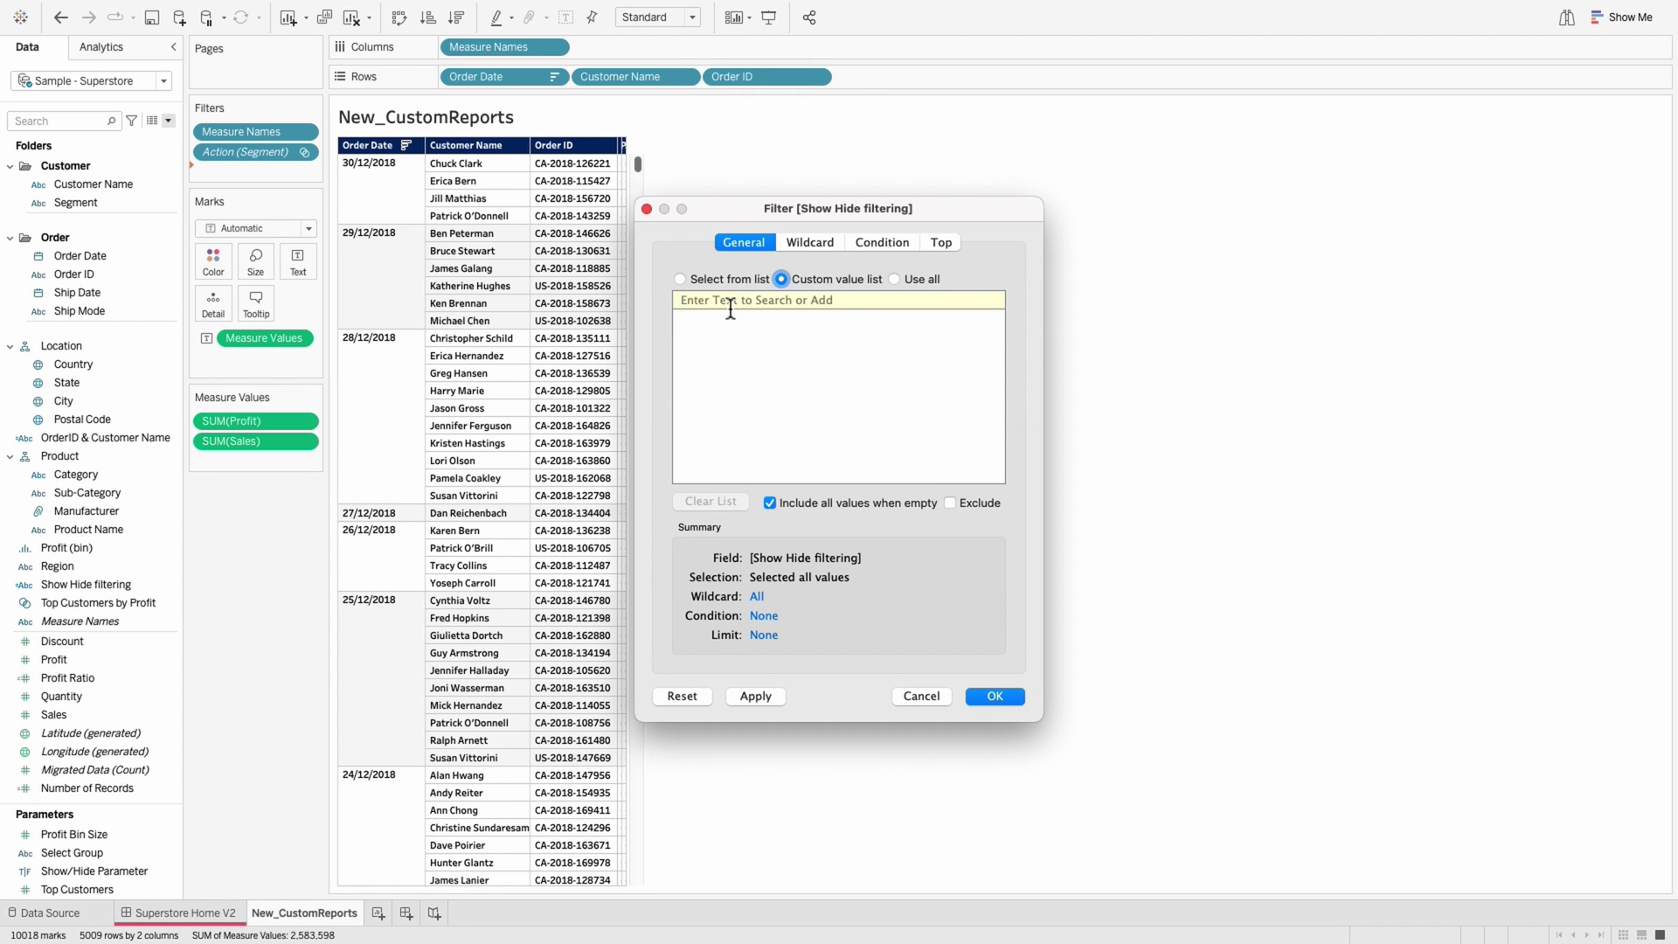
{"action": "type", "text": "Show"}
{"action": "left_click", "coordinate": [982, 300]}
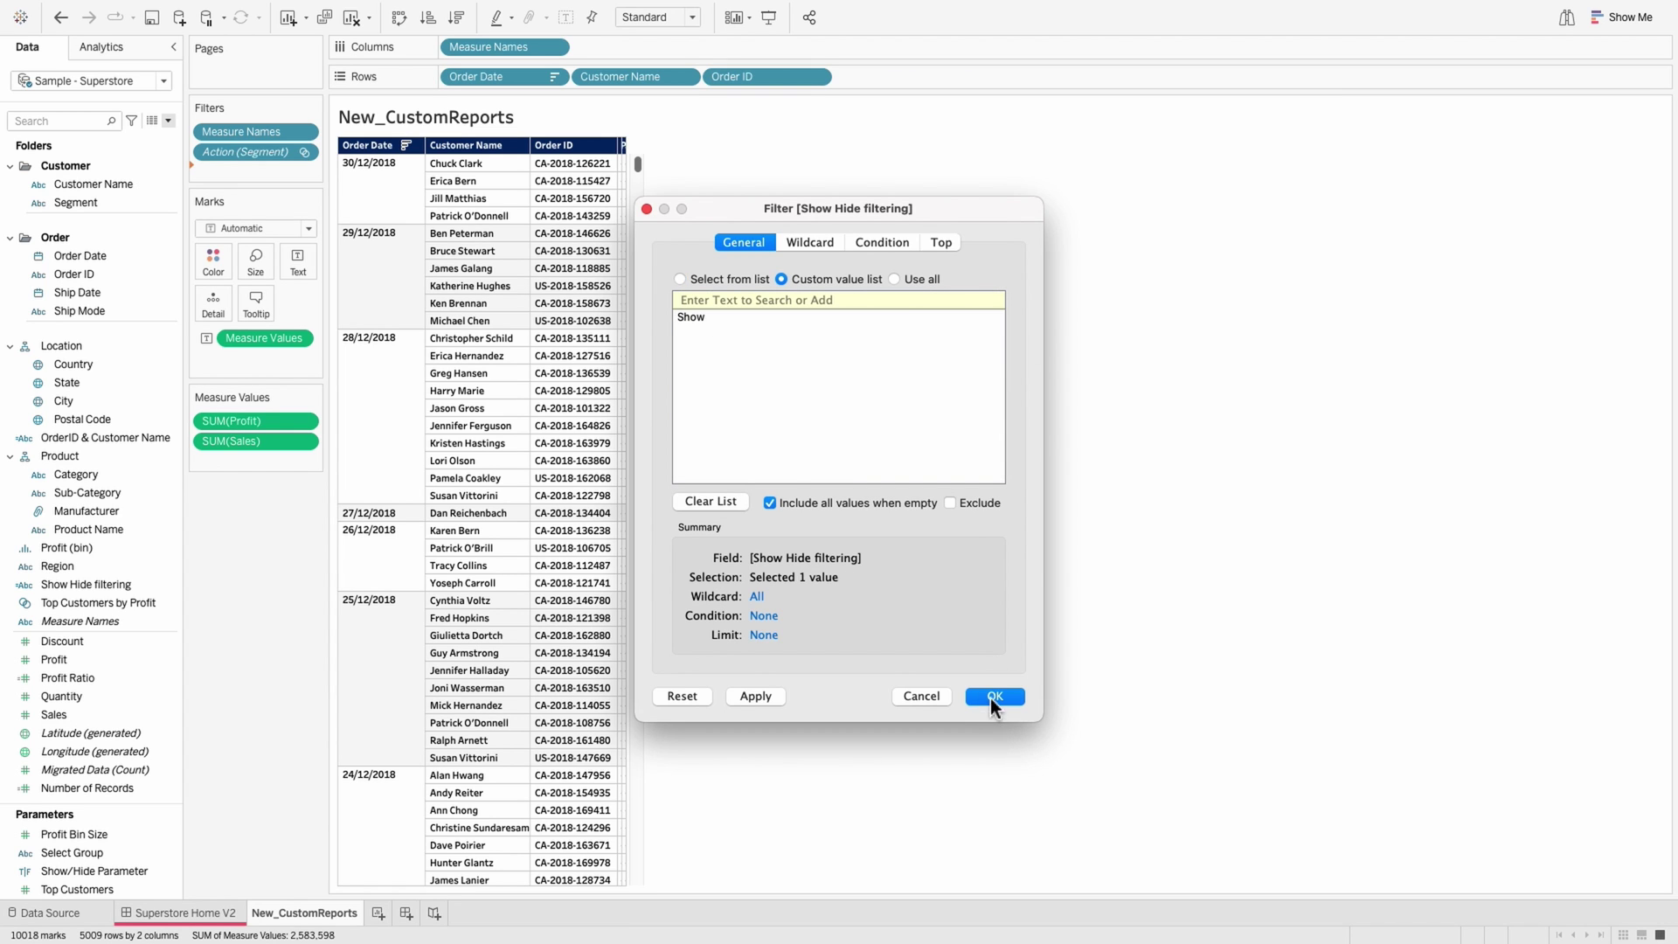
{"action": "left_click", "coordinate": [995, 697]}
Step: On Superstore Home V2, test the table by setting the parameter to Hide and back to Show
{"action": "left_click", "coordinate": [184, 912]}
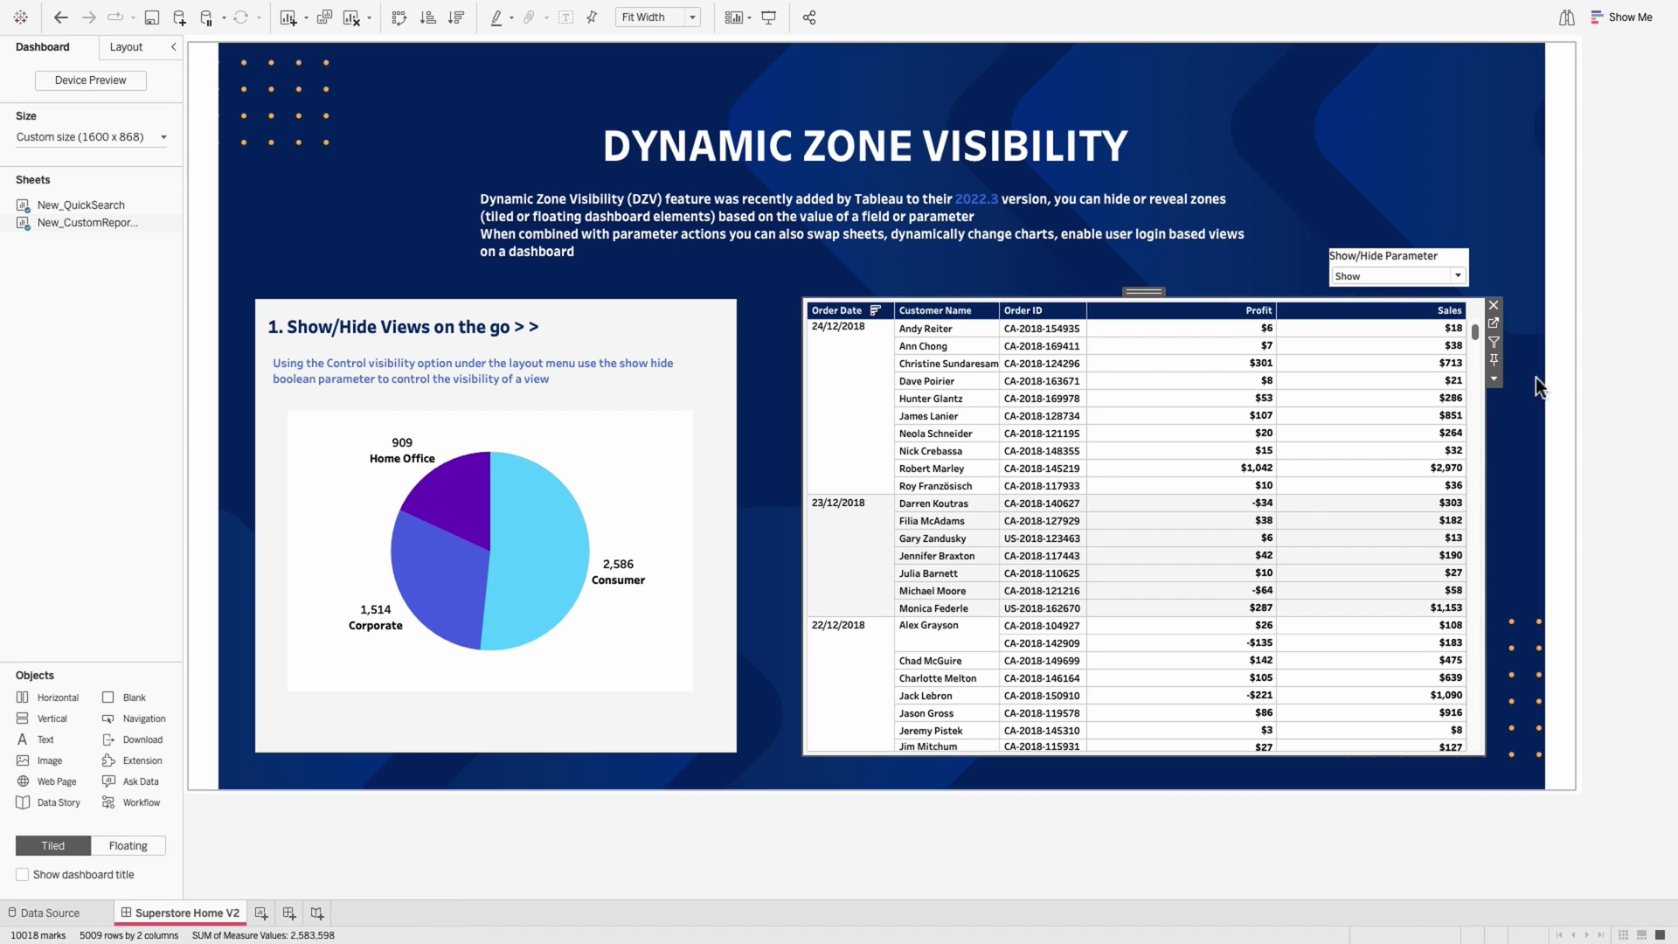
{"action": "left_click", "coordinate": [1398, 276]}
{"action": "left_click", "coordinate": [1376, 301]}
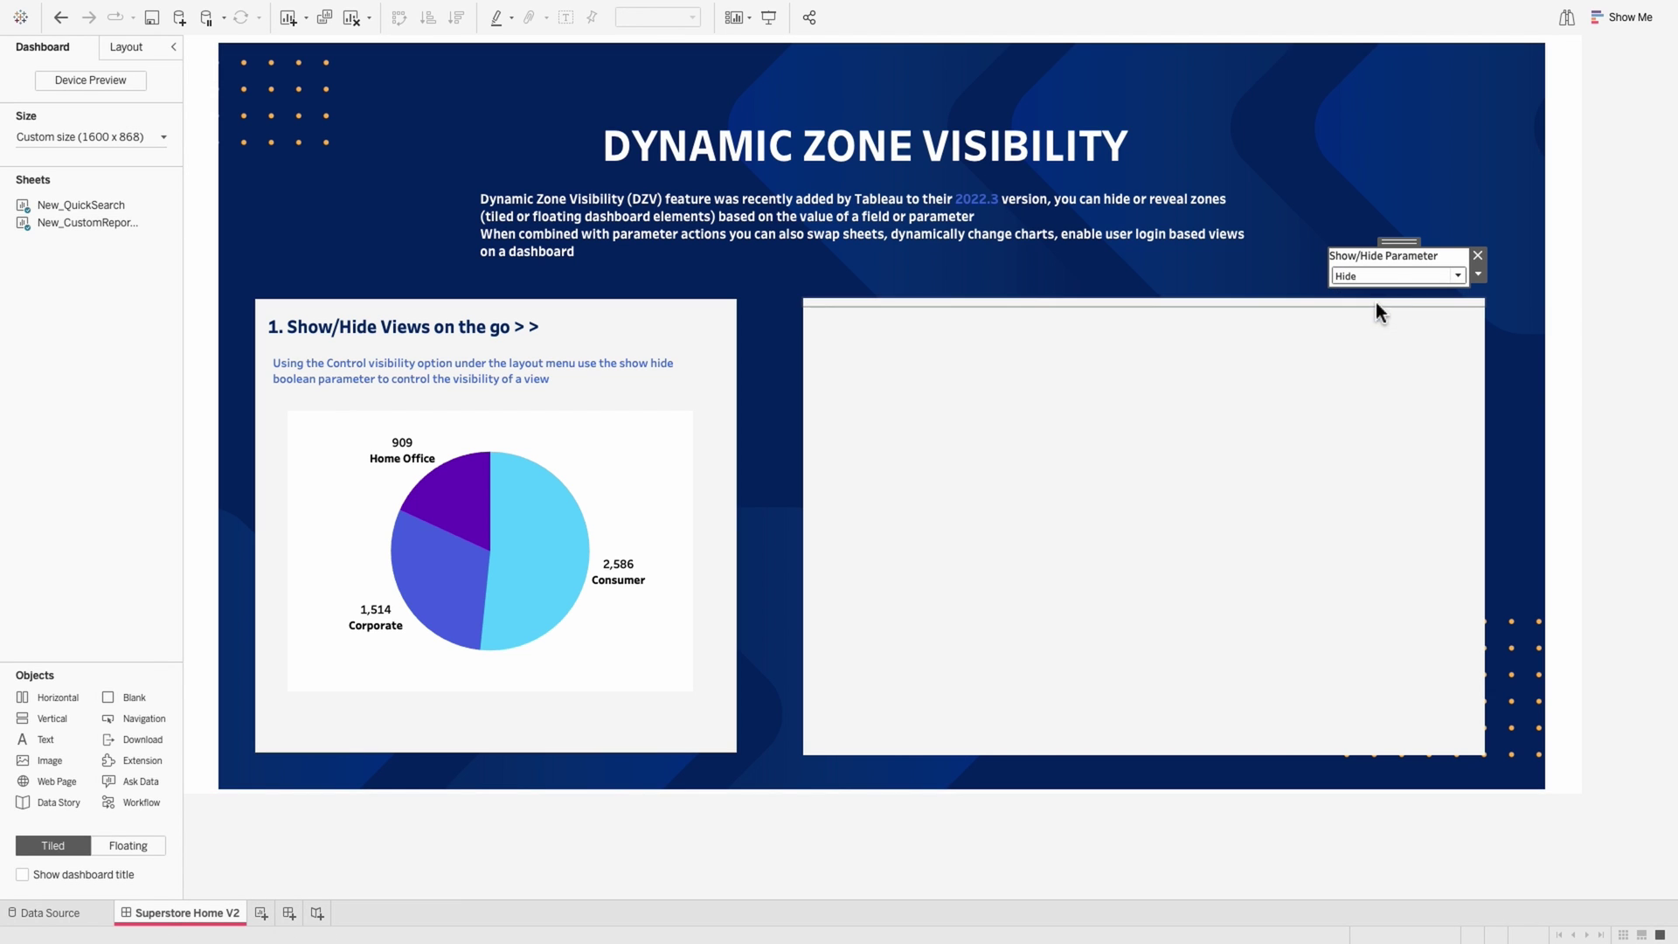
{"action": "left_click", "coordinate": [1371, 270]}
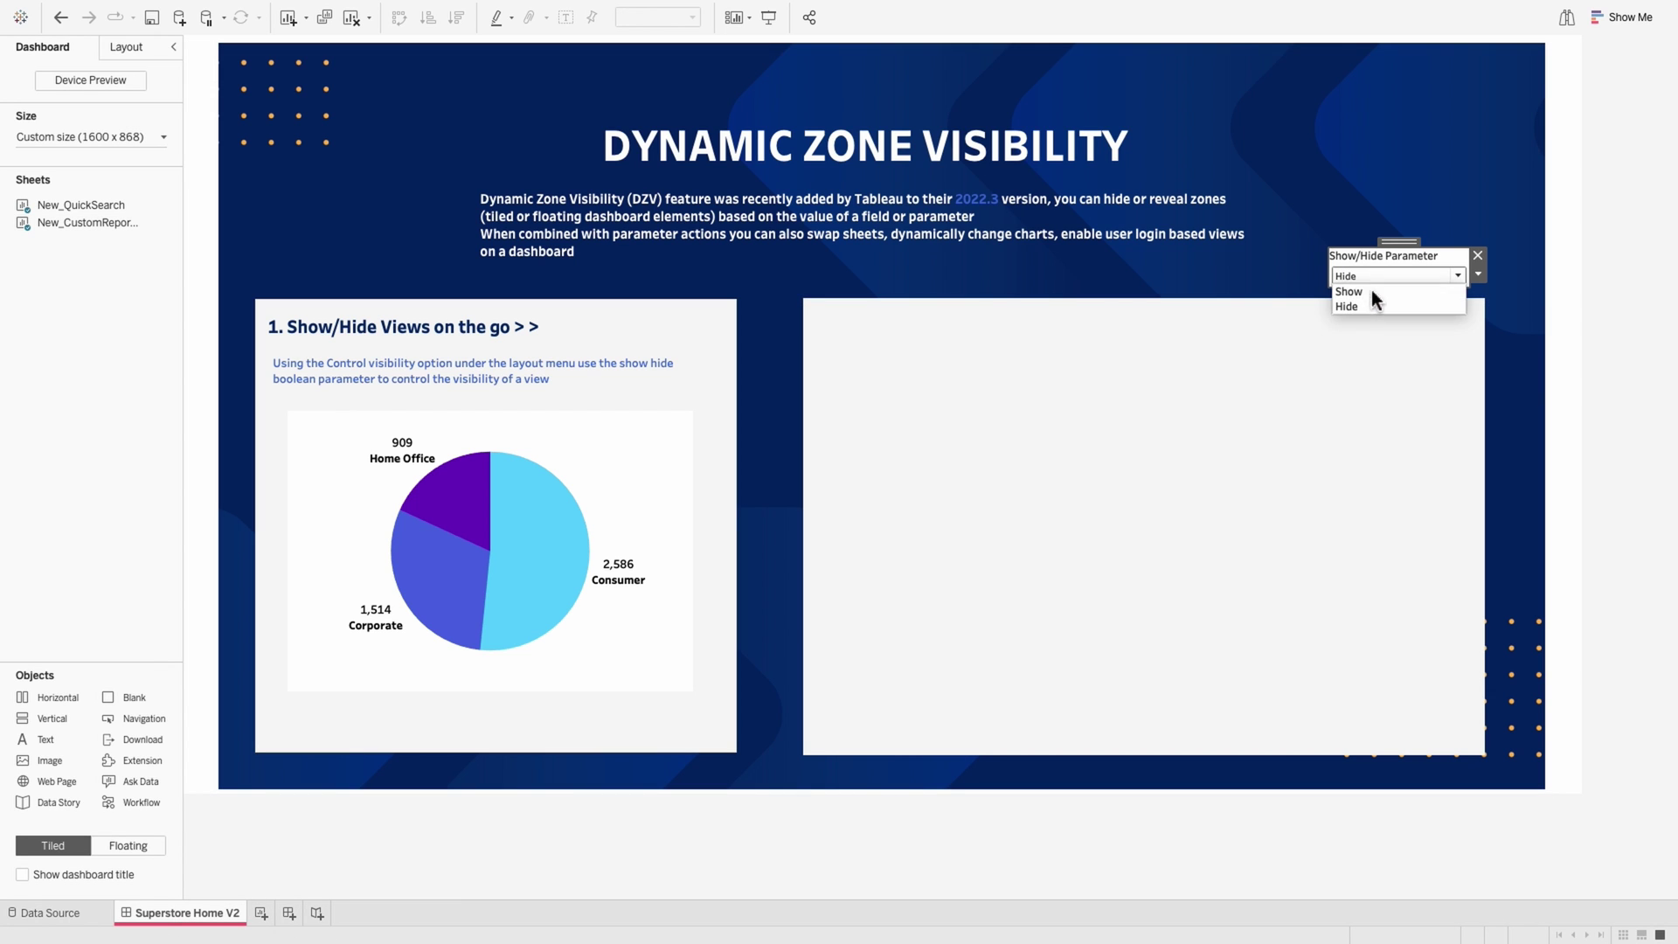
{"action": "left_click", "coordinate": [1371, 291]}
{"action": "left_click", "coordinate": [1473, 302]}
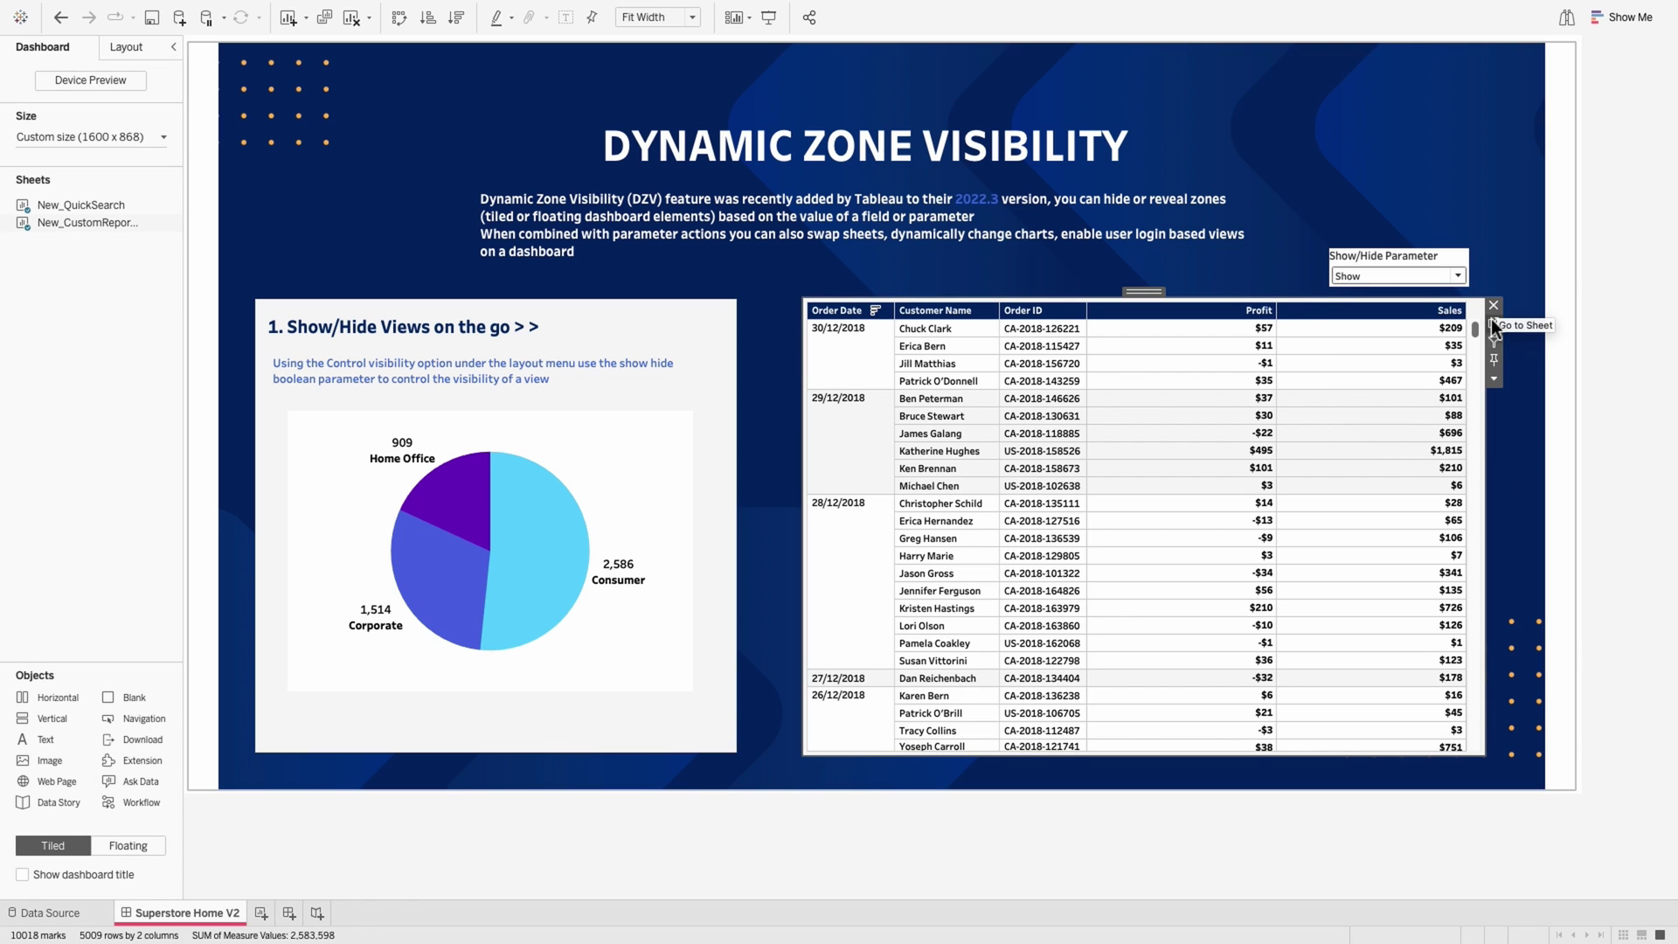
Step: Remove the Show Hide filtering filter from the worksheet and delete the field itself
{"action": "left_click", "coordinate": [1491, 330]}
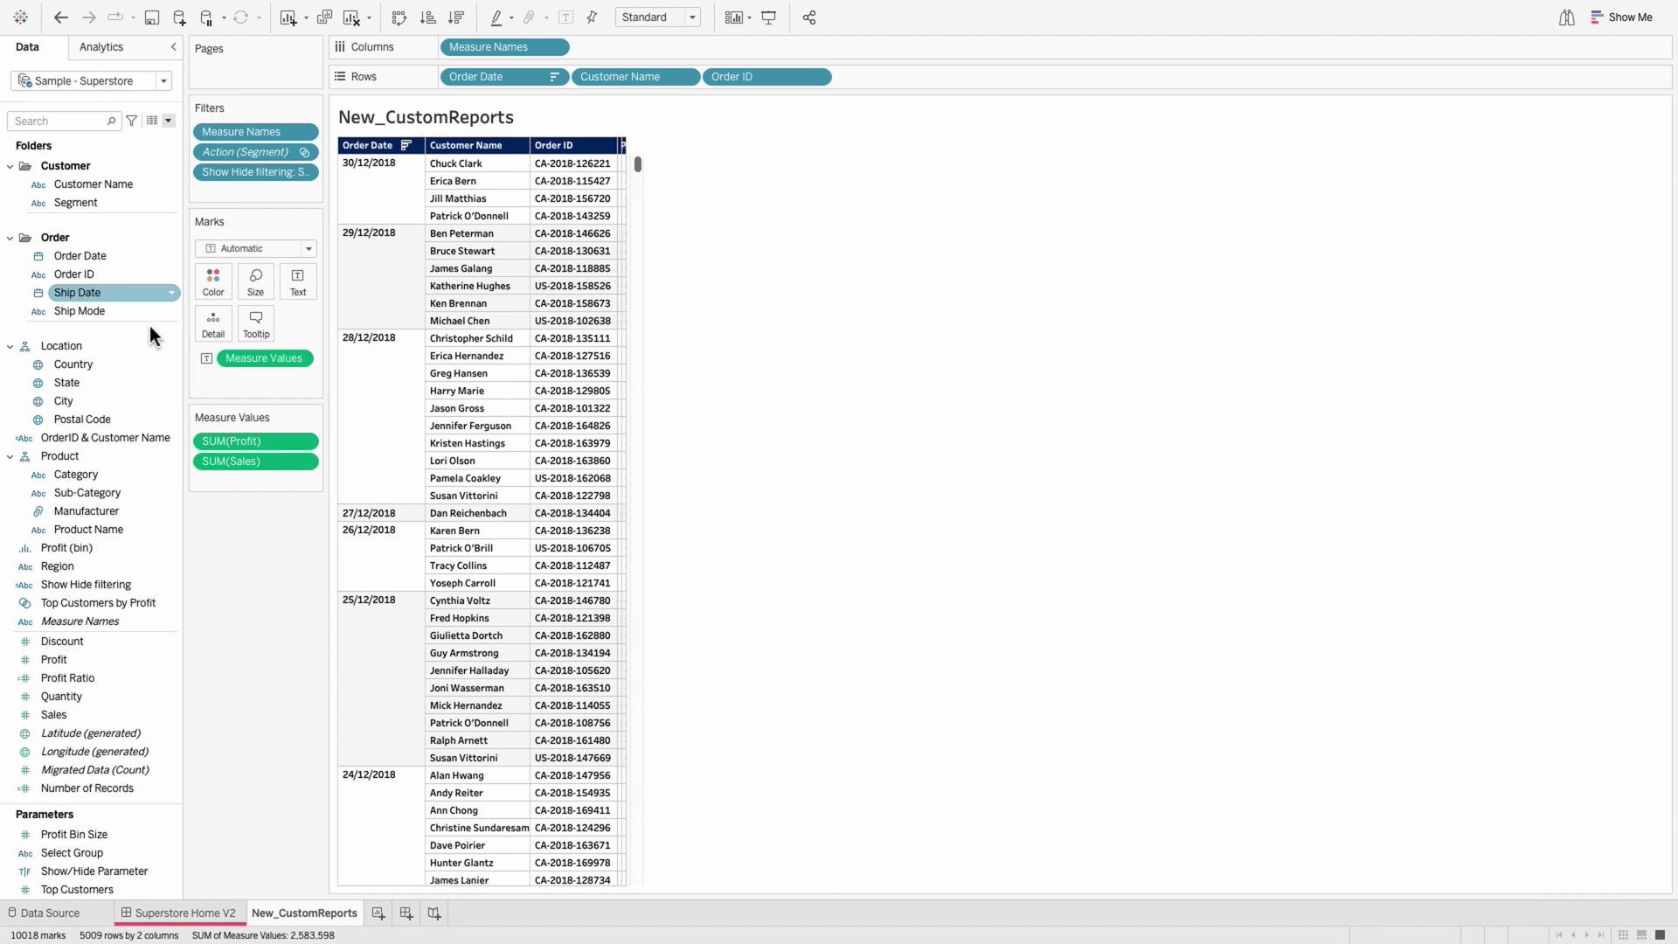
{"action": "left_click_drag", "start_coordinate": [264, 173], "coordinate": [277, 575]}
{"action": "left_click", "coordinate": [61, 123]}
{"action": "type", "text": "show"}
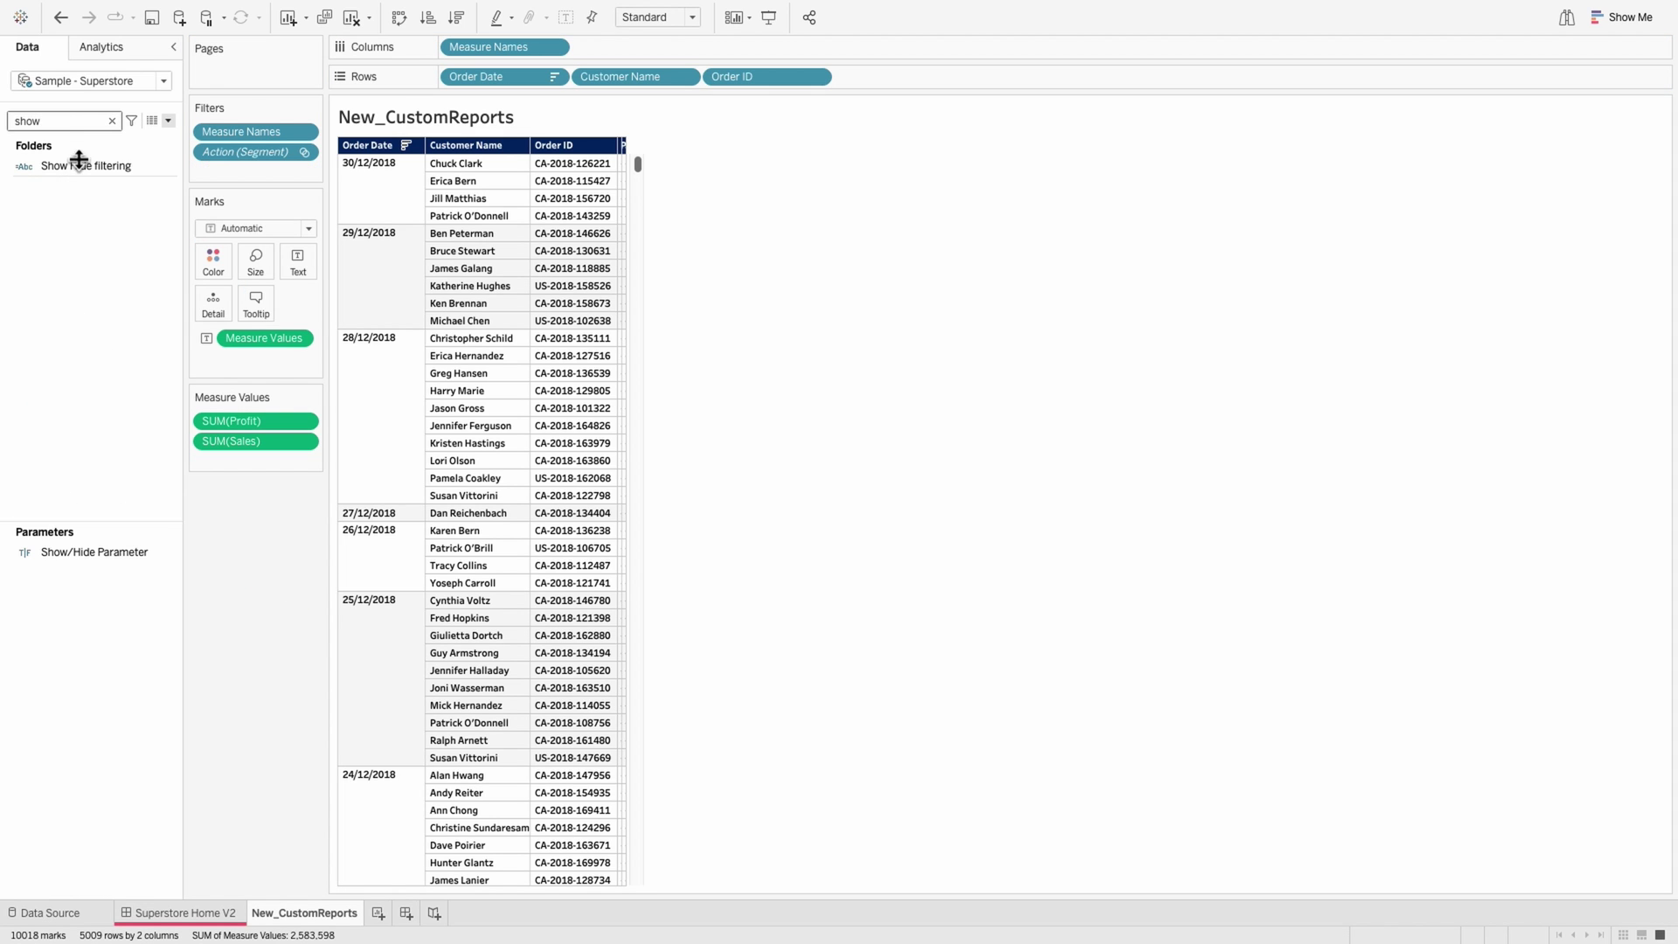
{"action": "right_click", "coordinate": [80, 166]}
{"action": "left_click", "coordinate": [131, 318]}
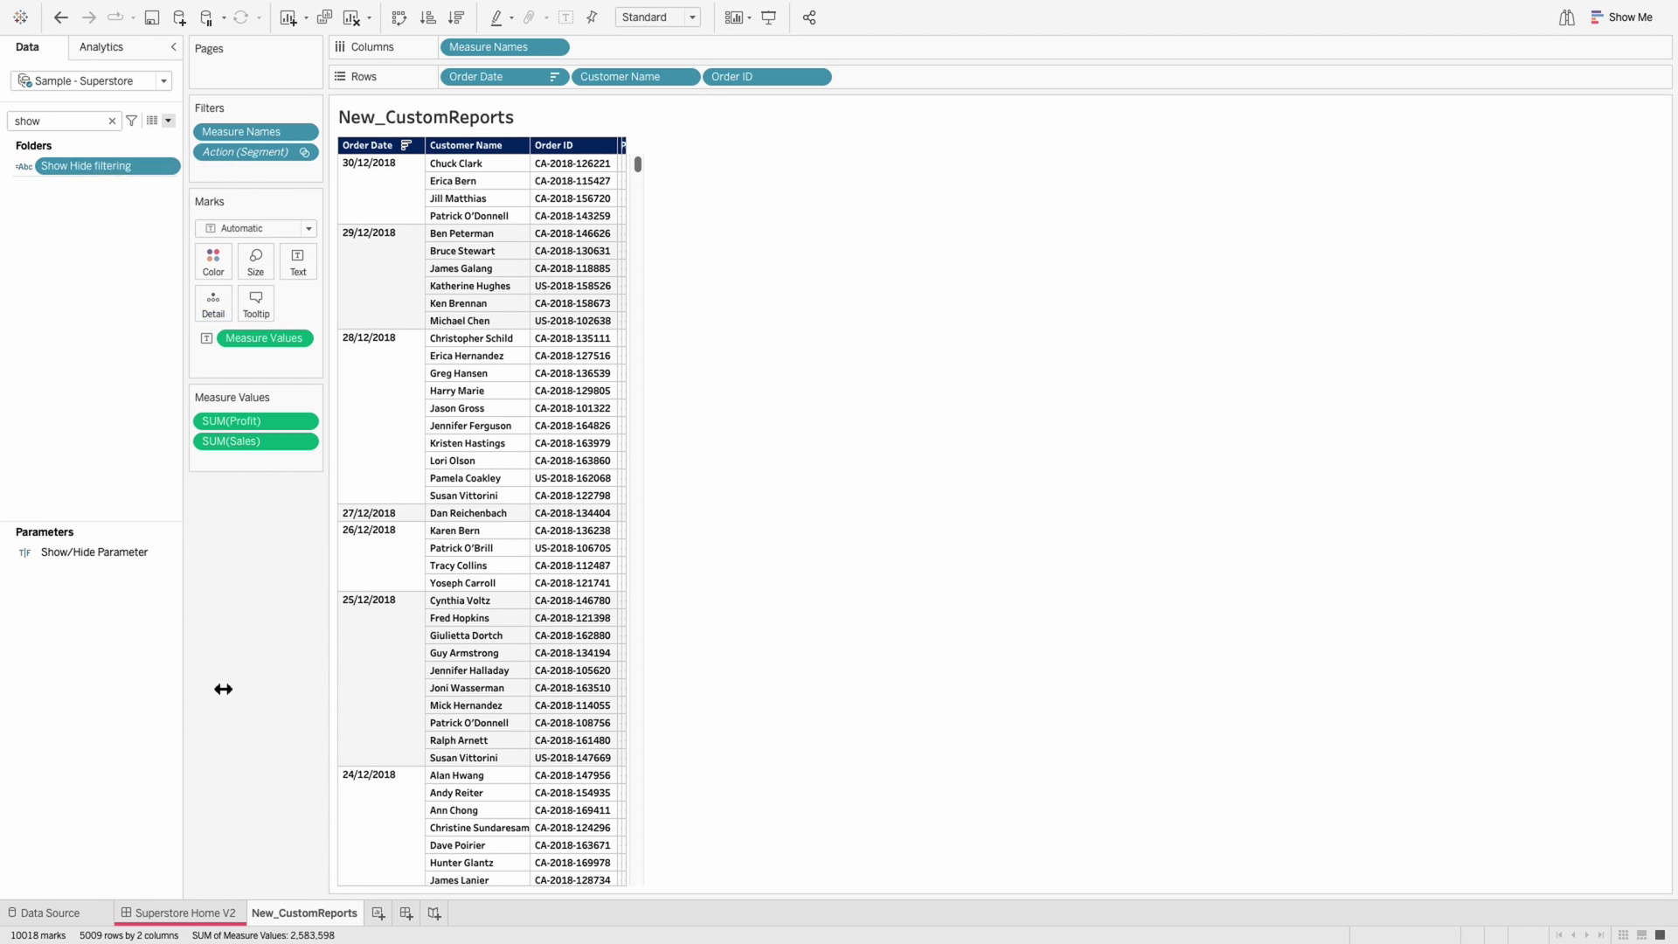
Step: Back on the dashboard, make the table's visibility controlled by the Show/Hide Parameter value
{"action": "left_click", "coordinate": [192, 912]}
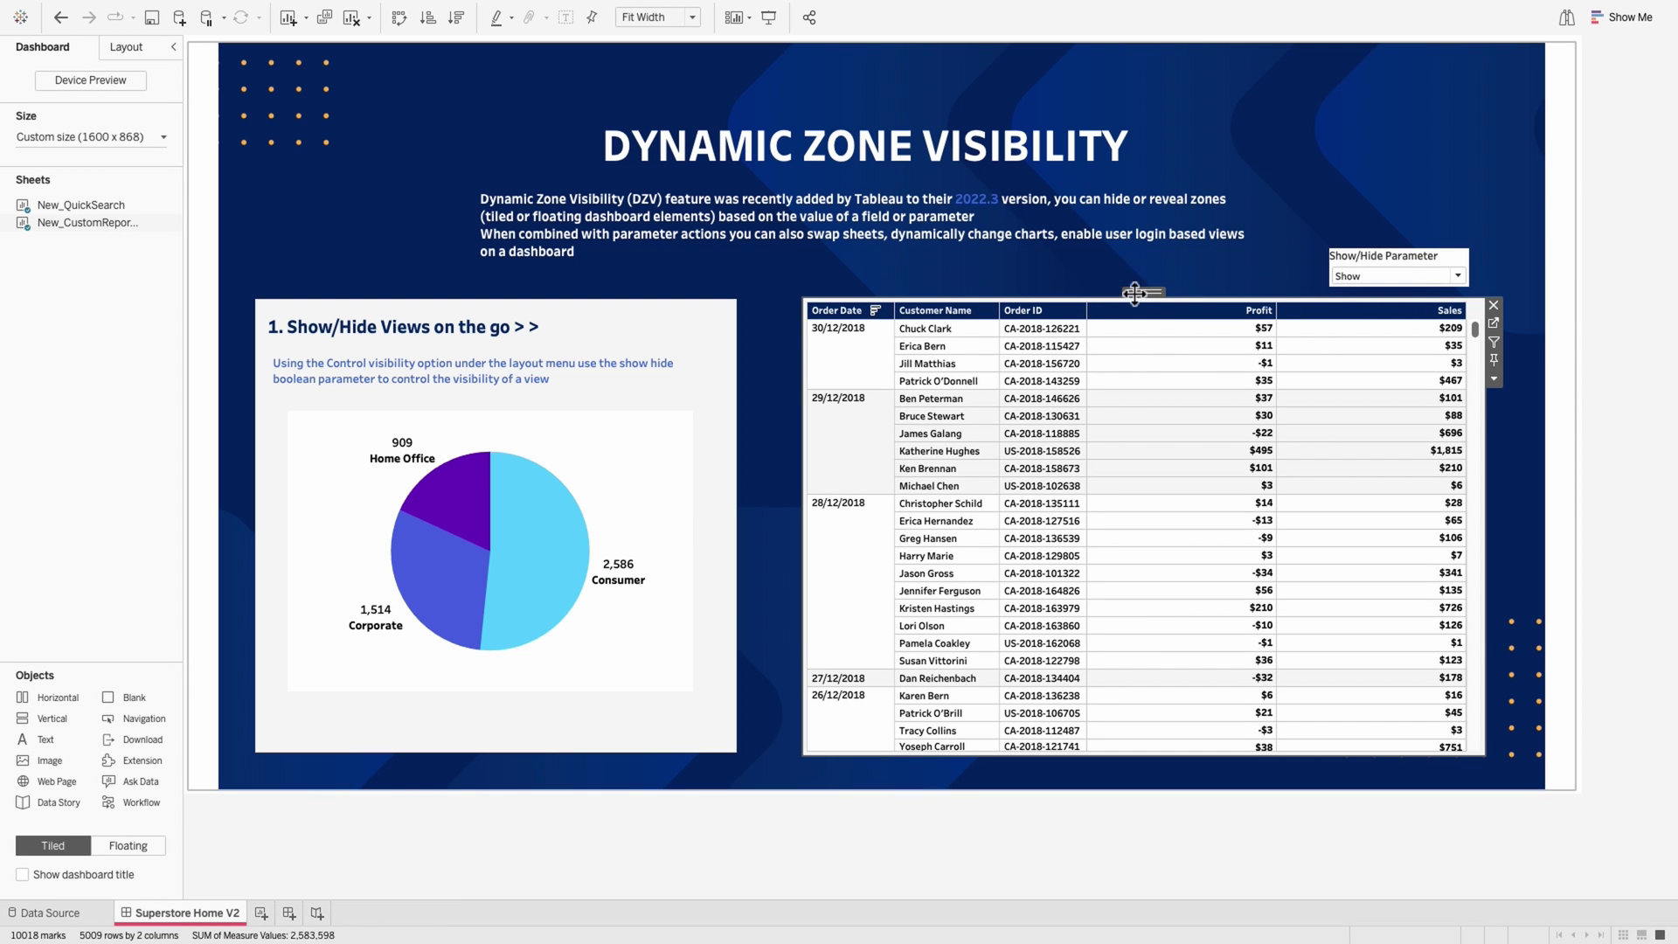
{"action": "left_click", "coordinate": [126, 47]}
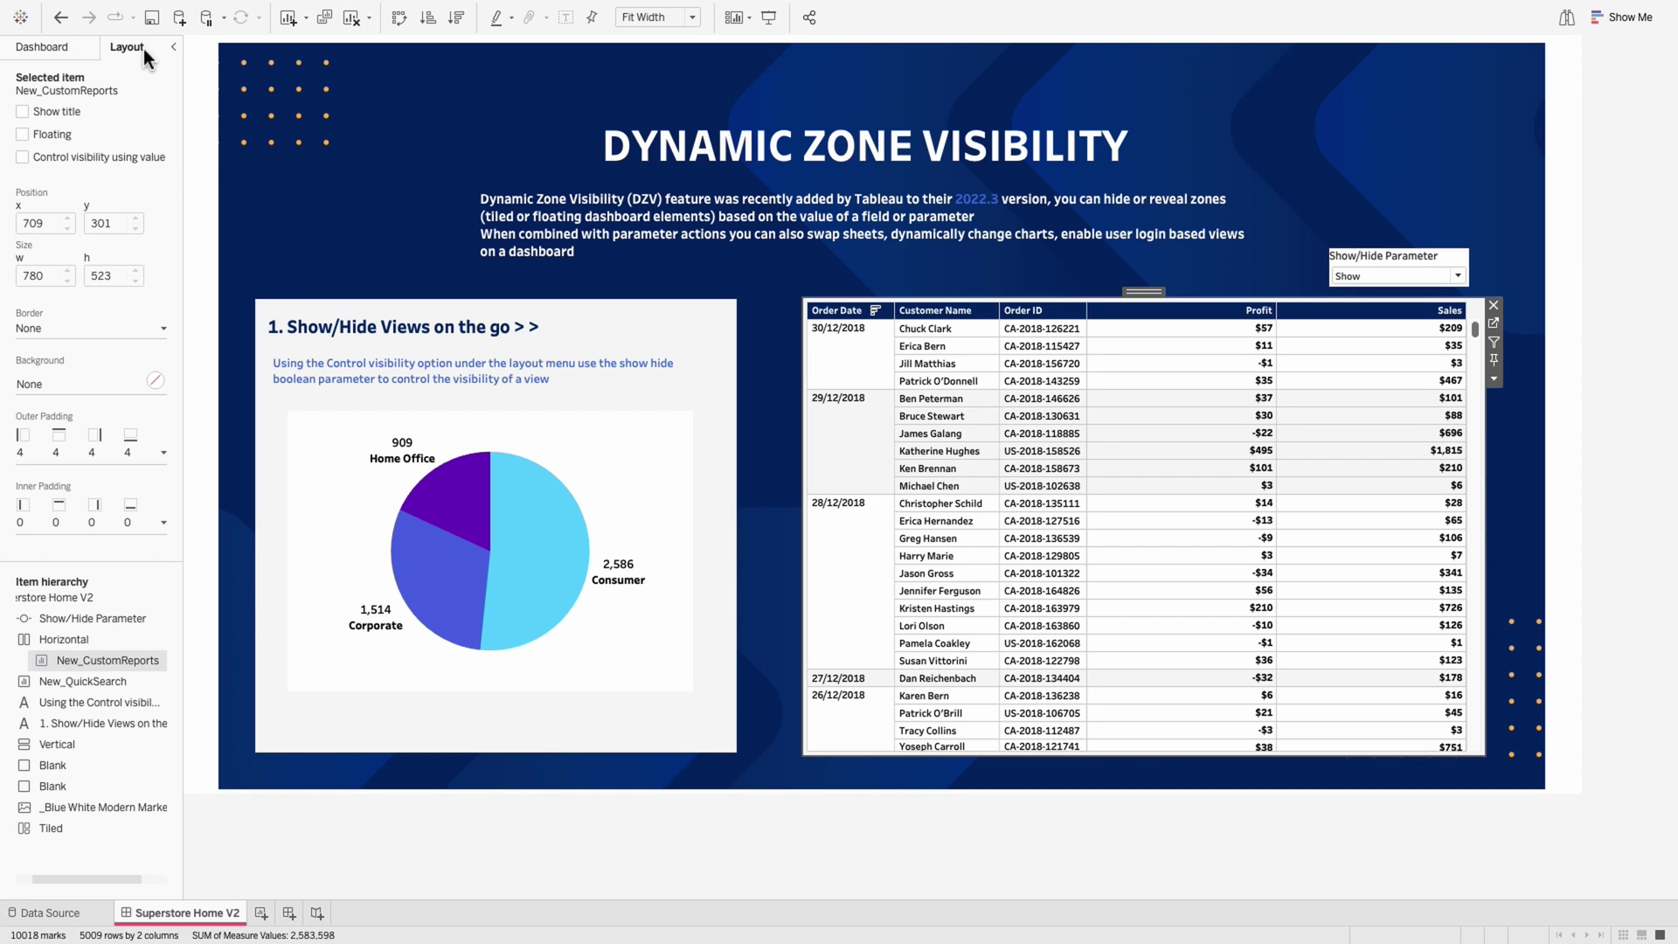
{"action": "left_click", "coordinate": [58, 158]}
{"action": "left_click", "coordinate": [64, 176]}
{"action": "left_click", "coordinate": [70, 225]}
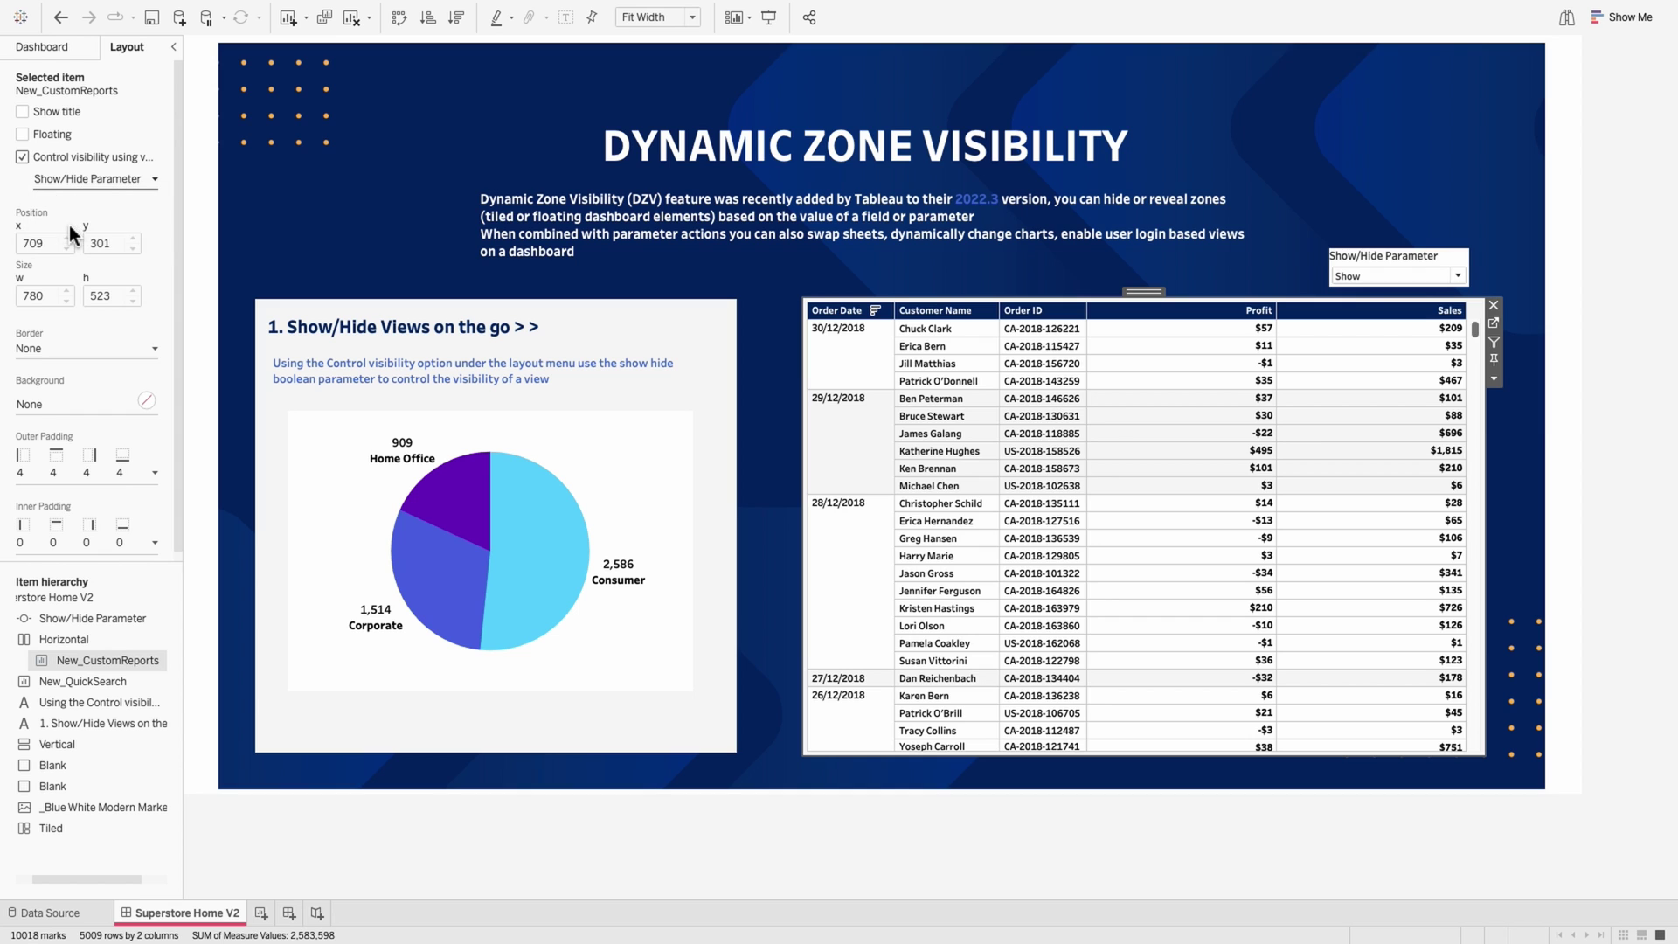
Step: Test the parameter with Hide then Show, and turn off the control's title
{"action": "left_click", "coordinate": [1416, 276]}
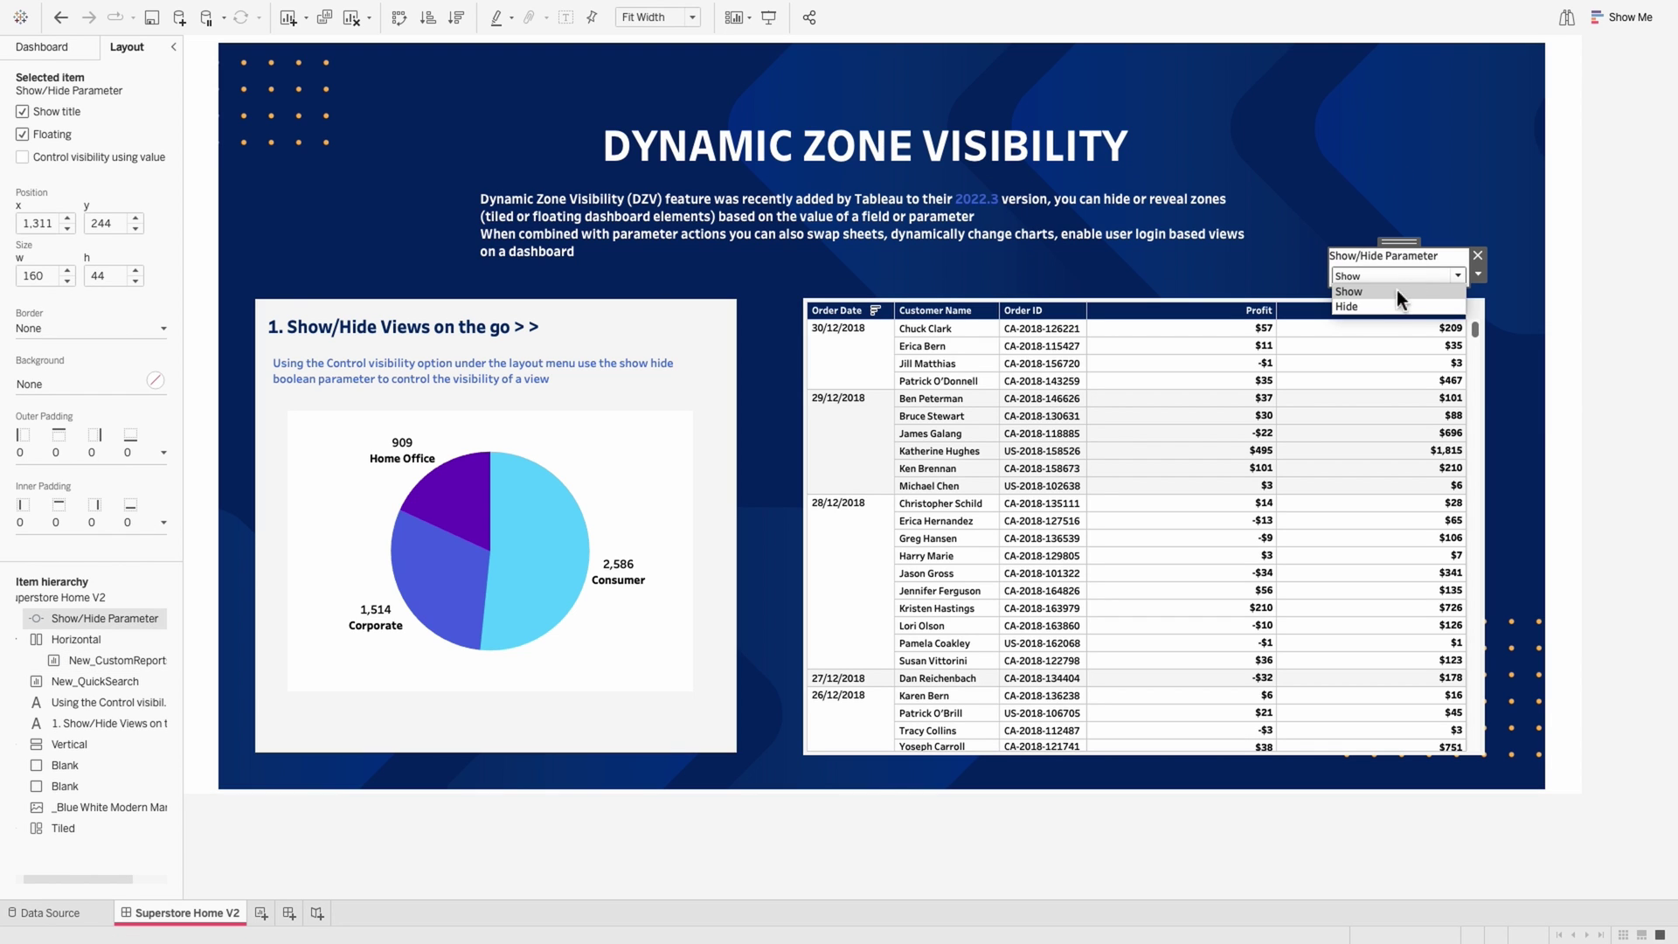
{"action": "left_click", "coordinate": [1384, 304]}
{"action": "left_click", "coordinate": [1382, 278]}
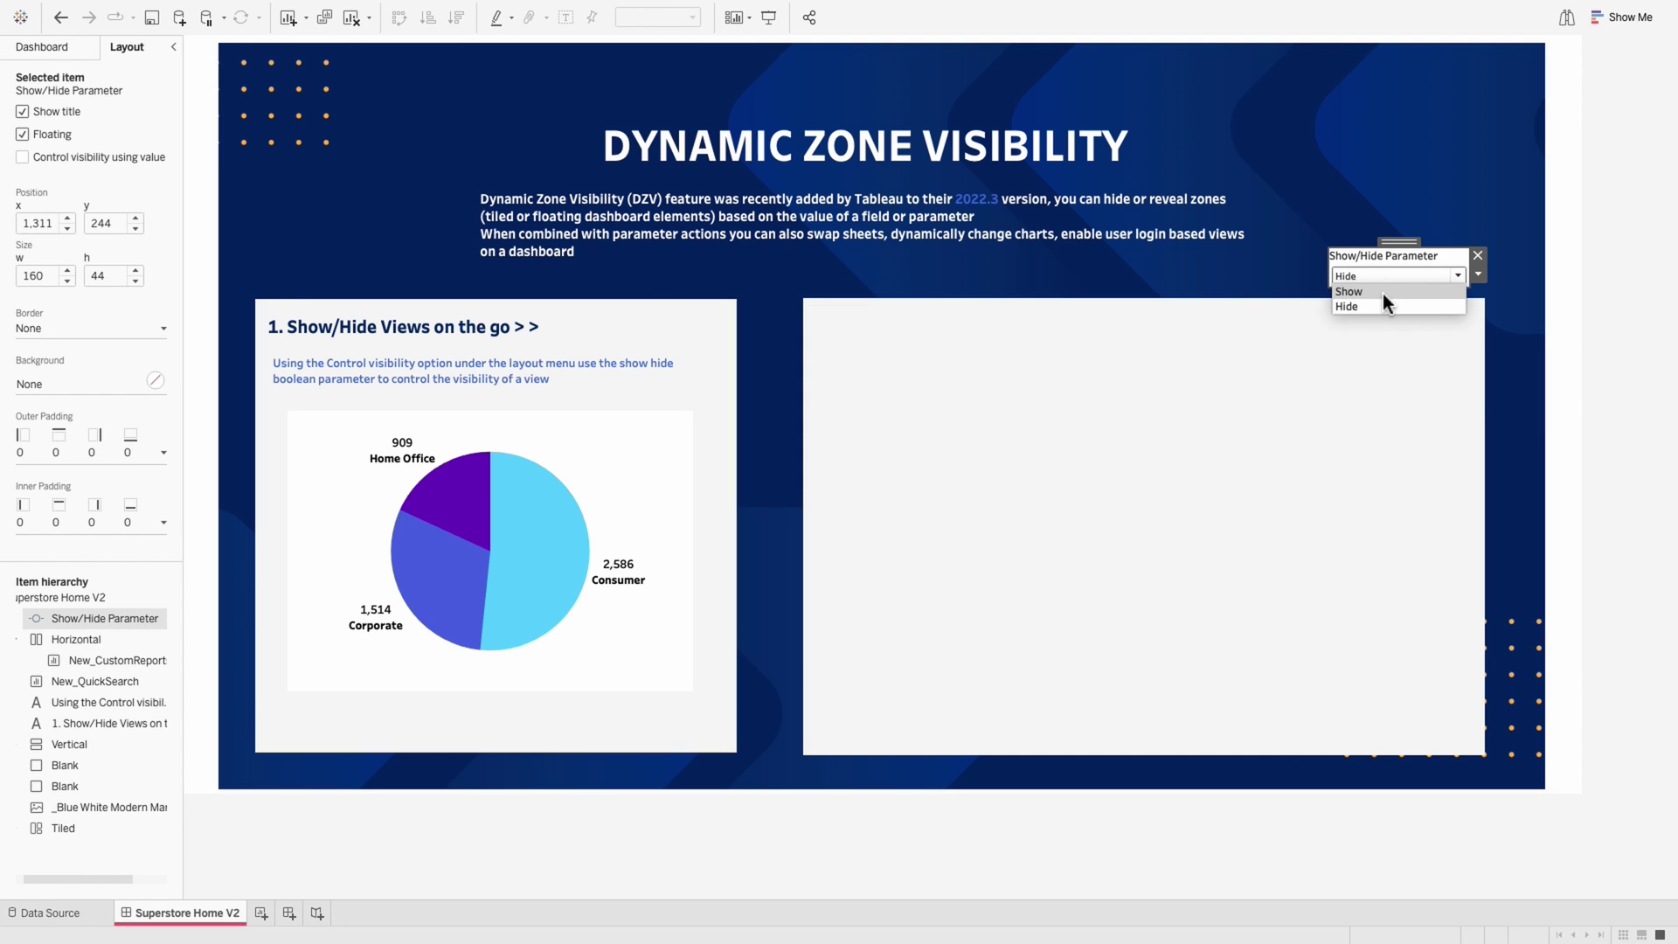
{"action": "left_click", "coordinate": [1383, 294]}
{"action": "right_click", "coordinate": [1382, 255]}
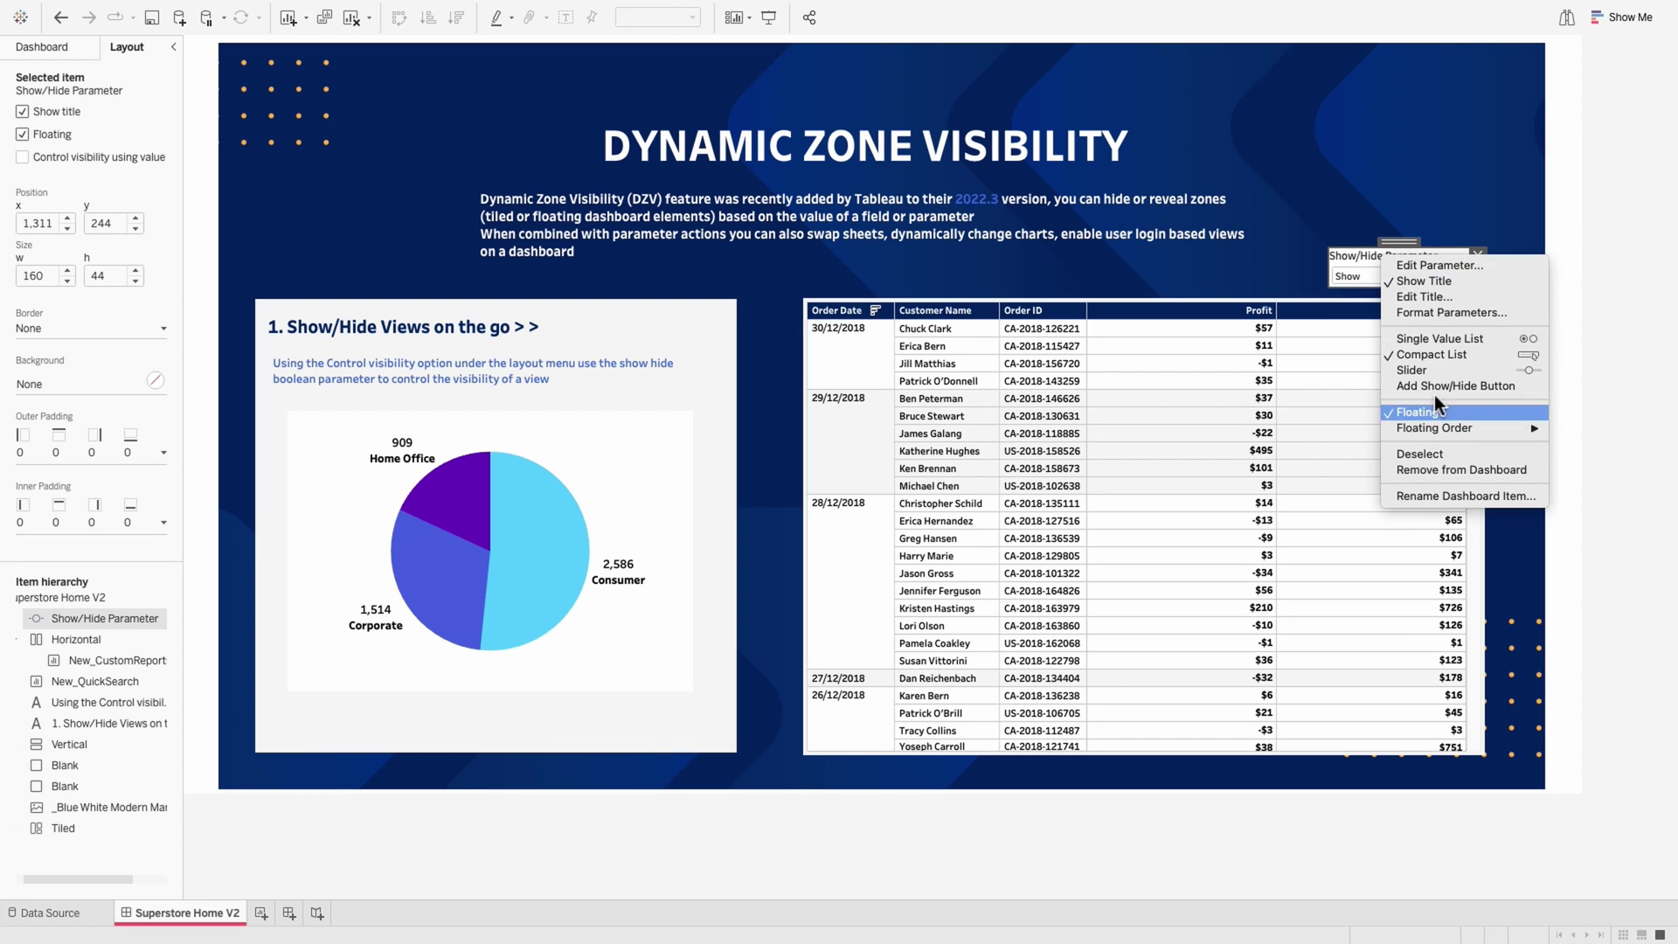
{"action": "left_click", "coordinate": [1424, 281]}
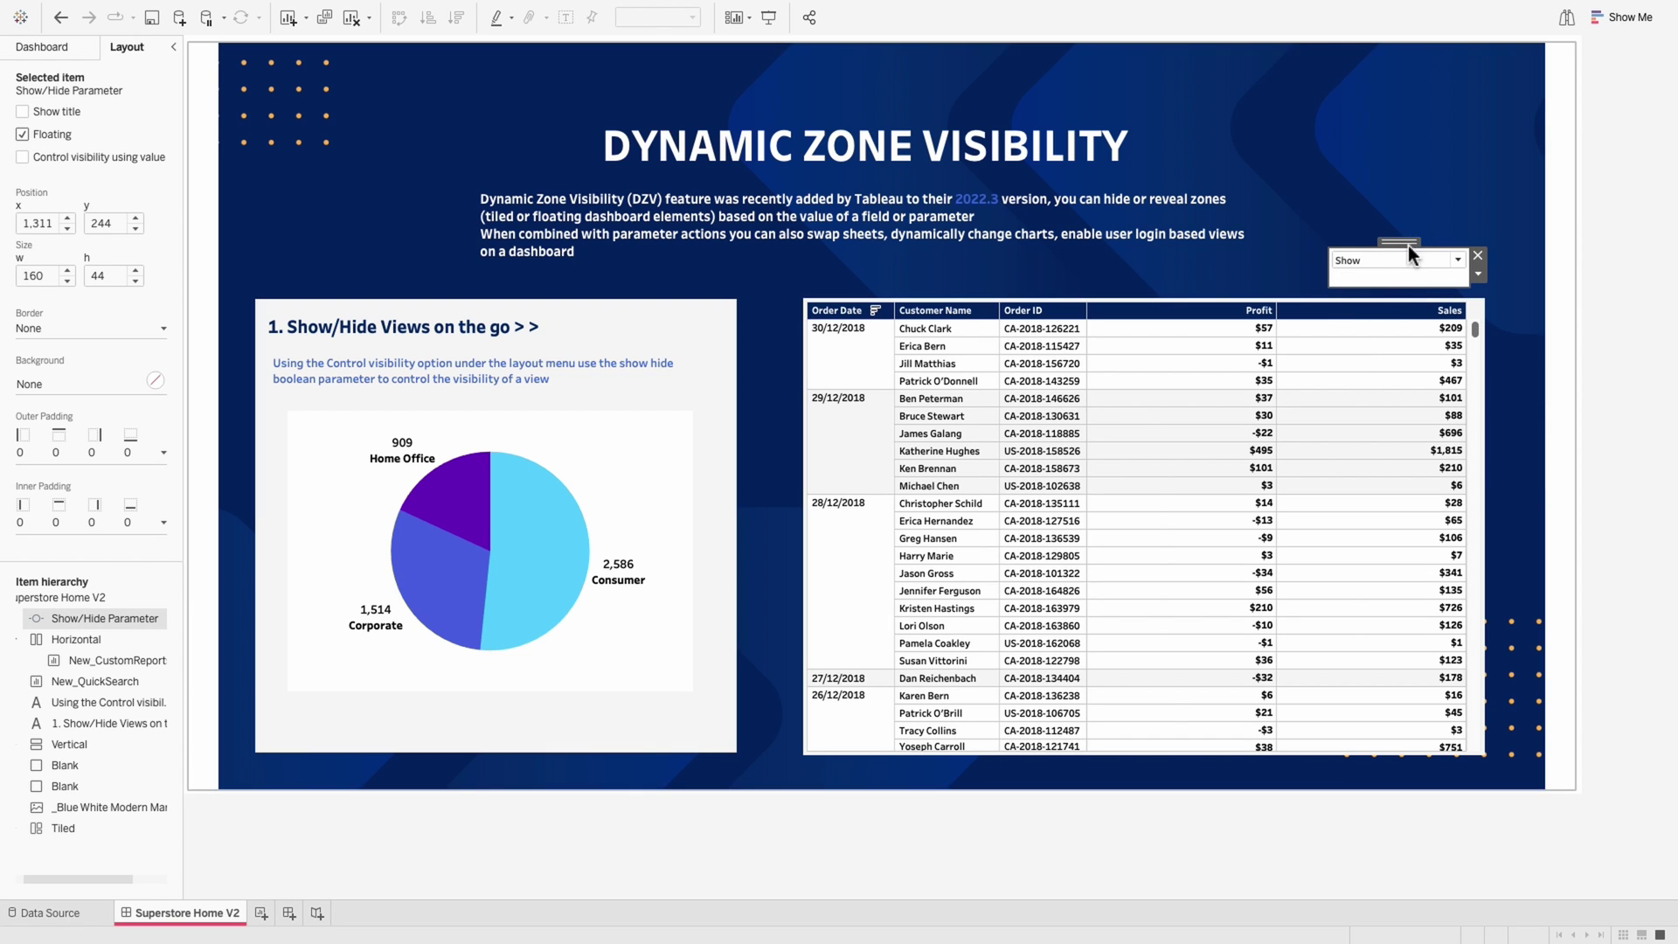
Step: Move the parameter control below the pie chart and test it with Hide
{"action": "left_click_drag", "start_coordinate": [1380, 262], "coordinate": [652, 736]}
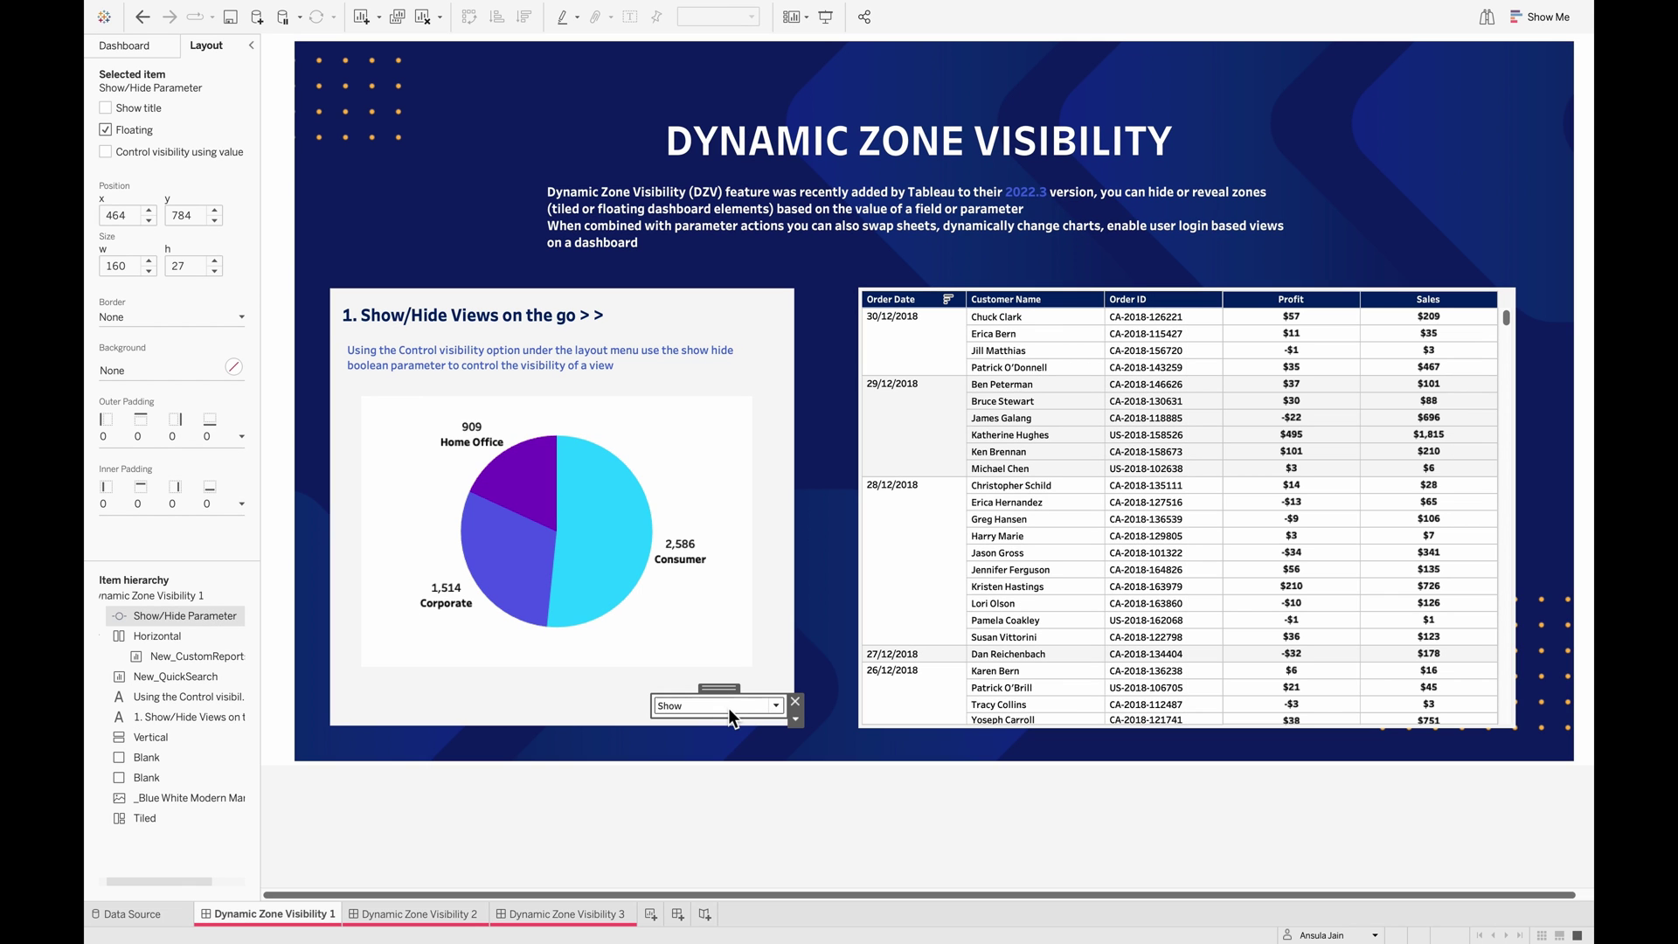
{"action": "left_click", "coordinate": [732, 717]}
{"action": "left_click", "coordinate": [711, 738]}
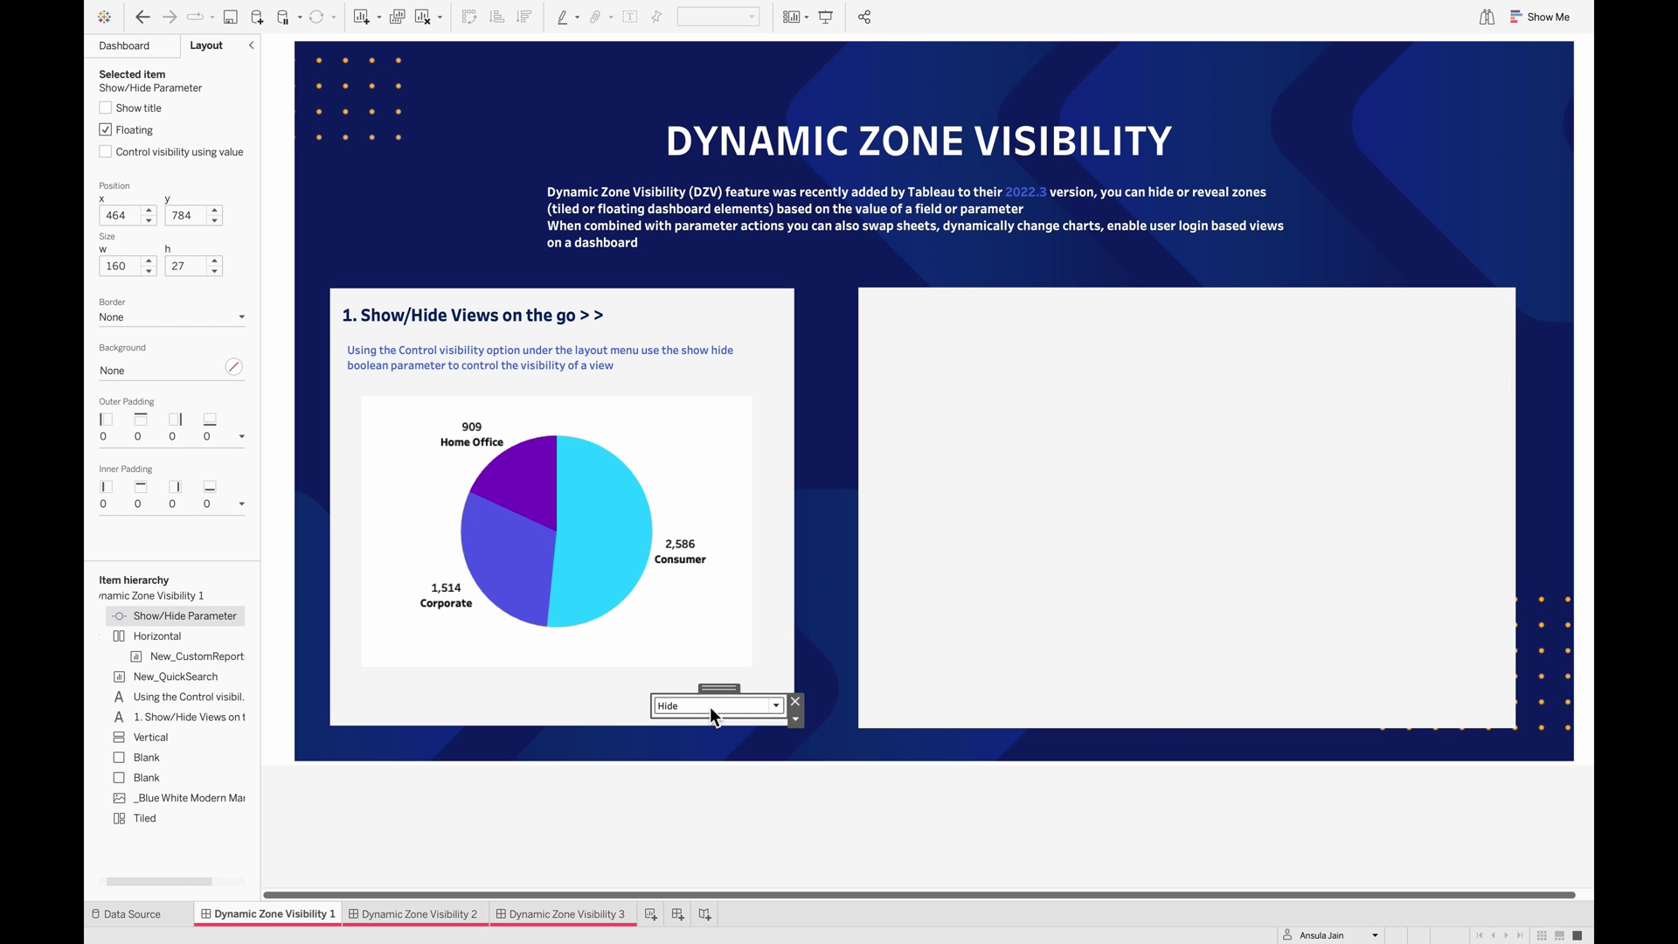
{"action": "left_click", "coordinate": [710, 706]}
Step: Reset the parameter to Show, review the Bar chart, Line Chart and Table sheets, then return to Superstore 2
{"action": "left_click", "coordinate": [706, 726]}
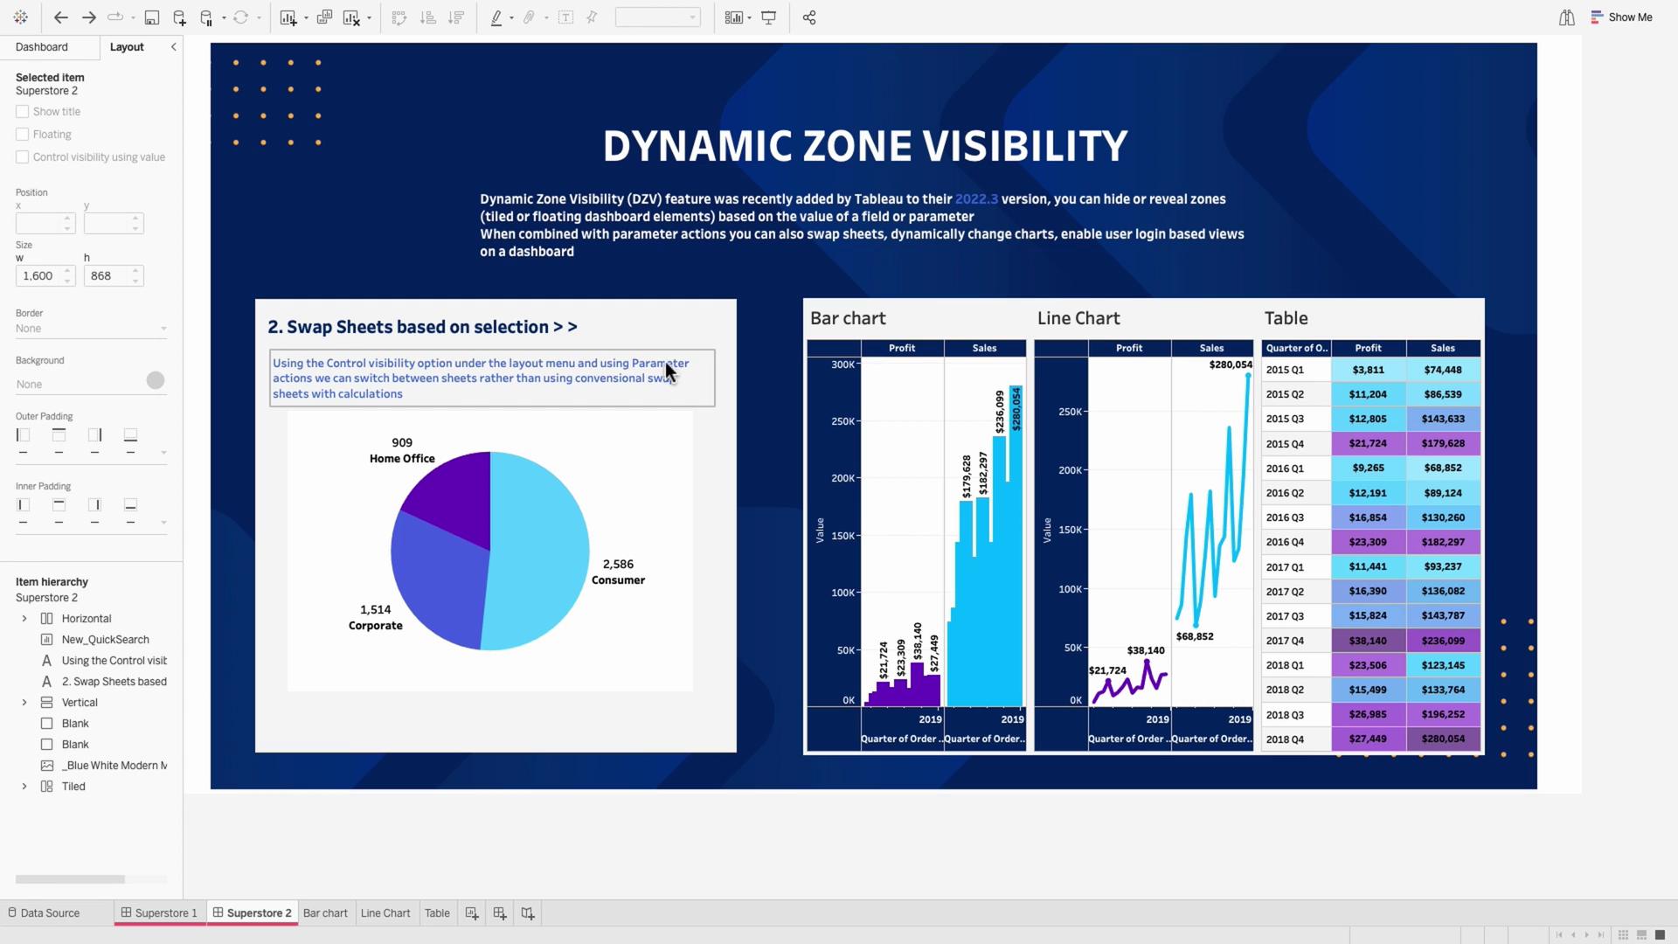
{"action": "left_click", "coordinate": [337, 916]}
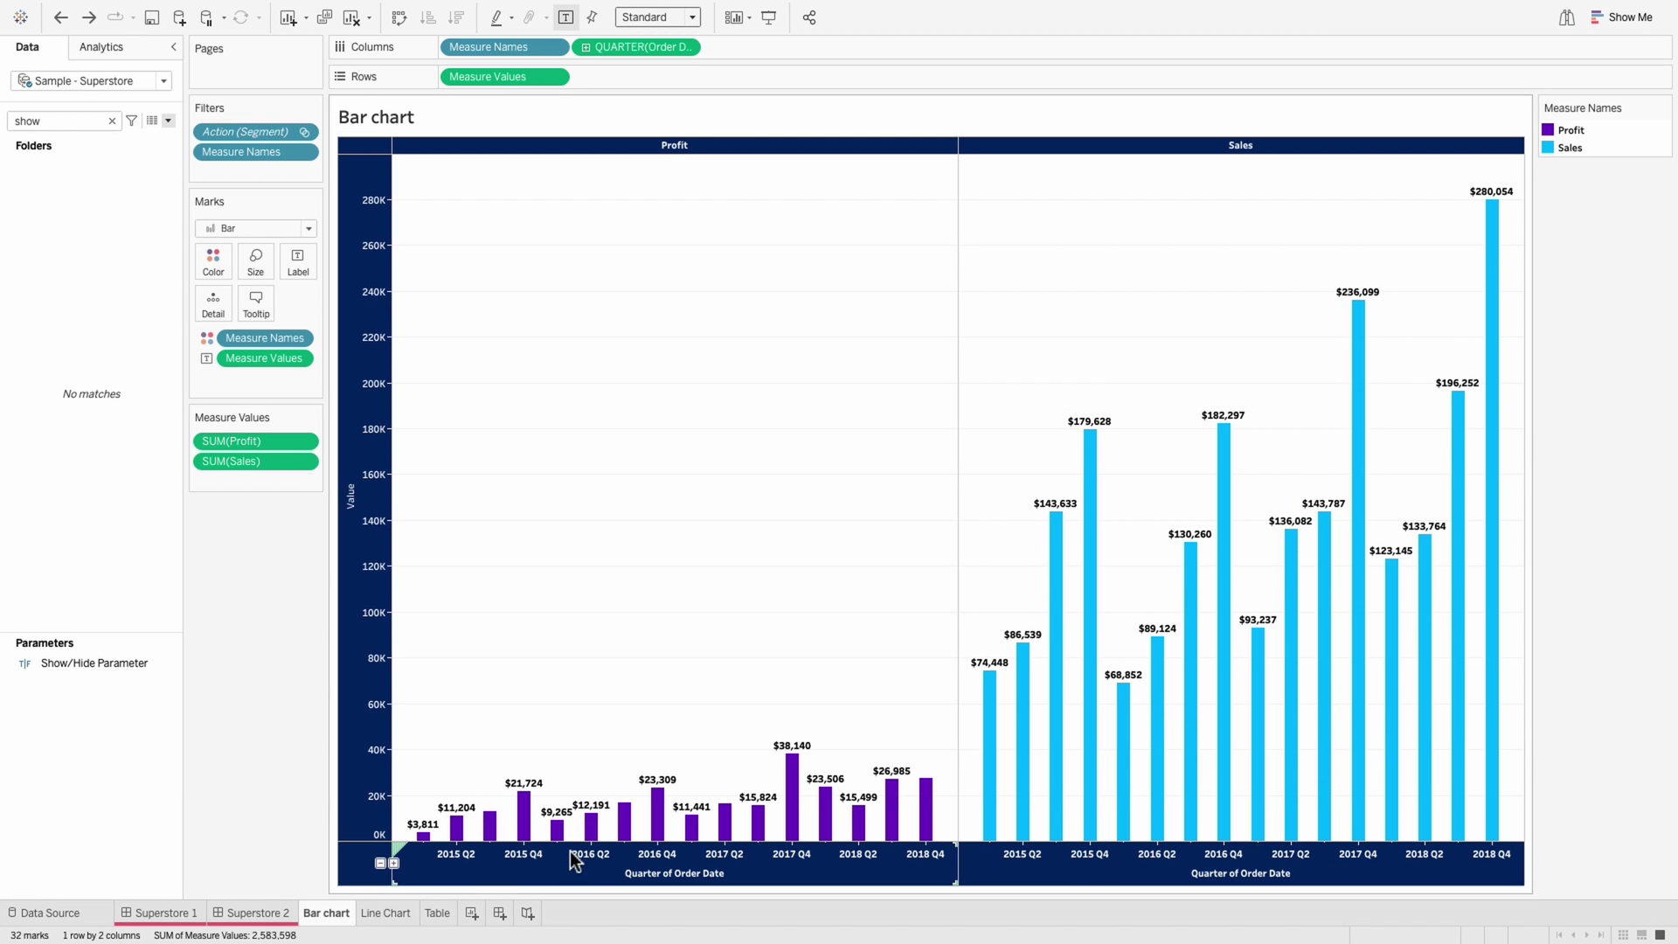
{"action": "left_click", "coordinate": [386, 913]}
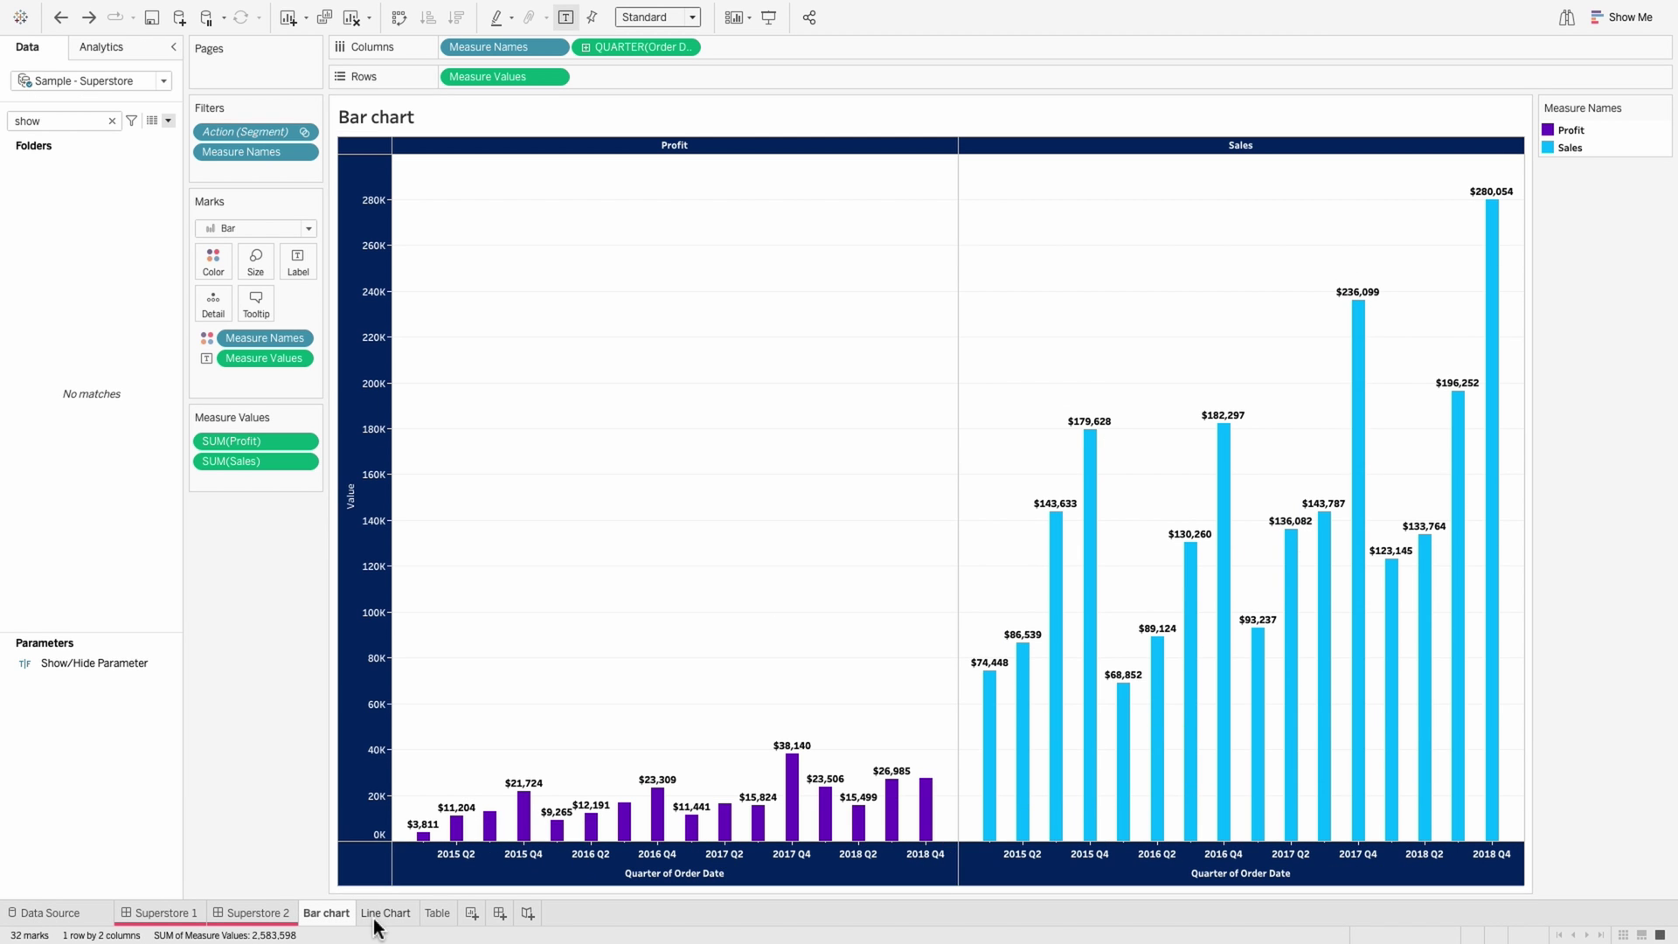
{"action": "left_click", "coordinate": [437, 914]}
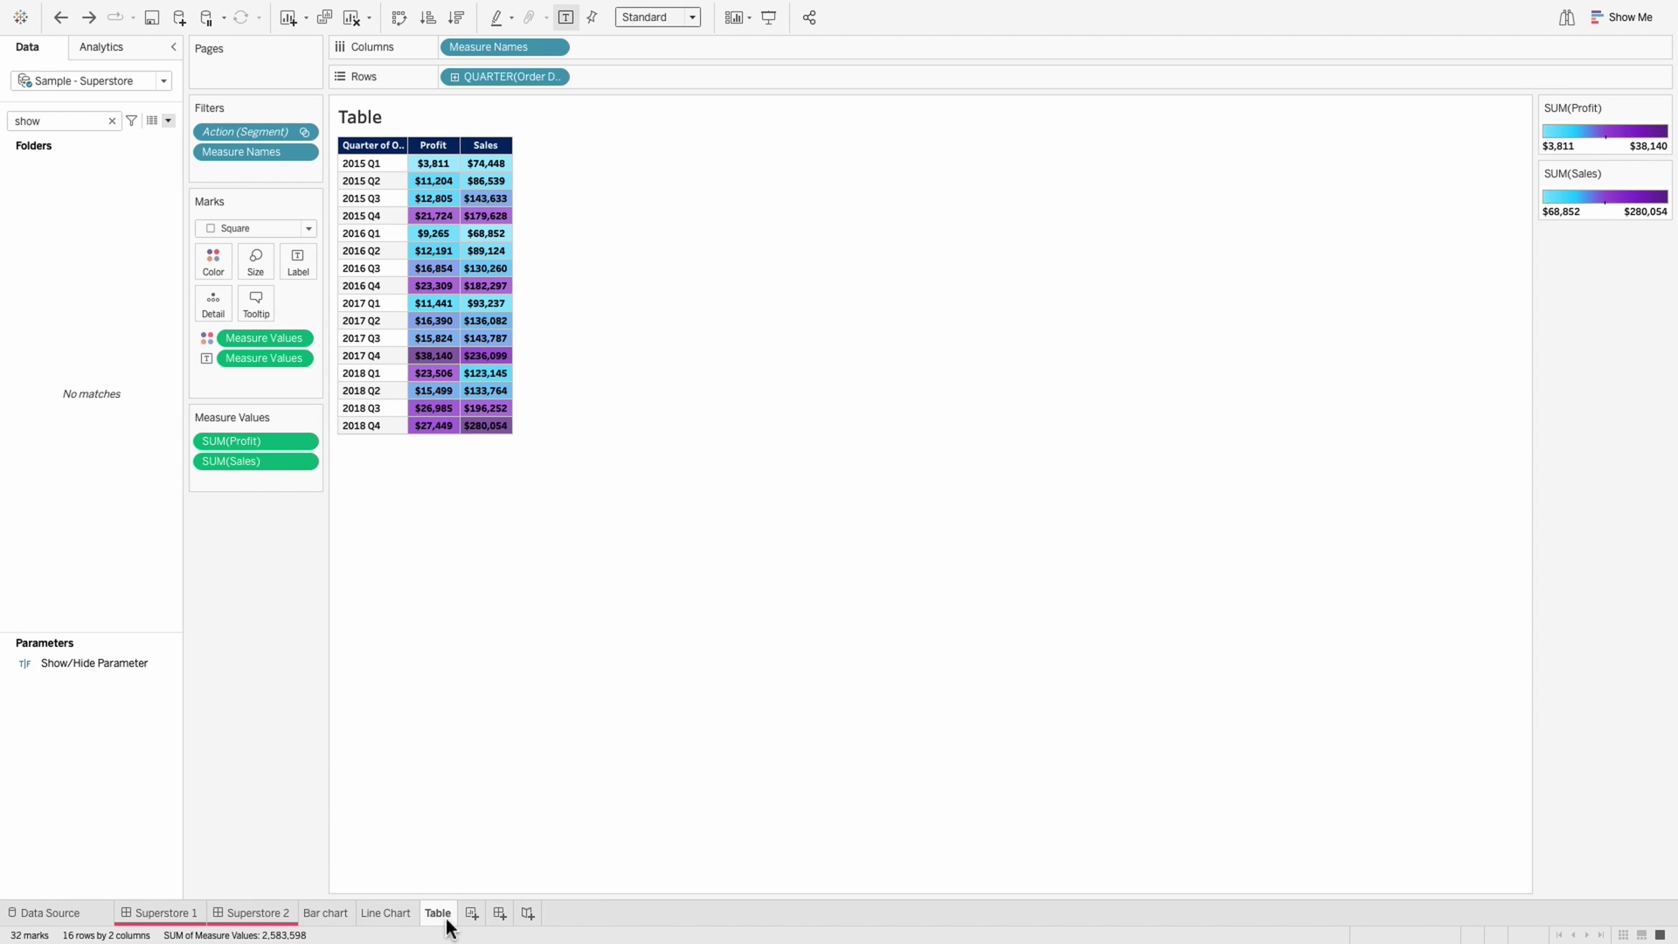
{"action": "left_click", "coordinate": [687, 17]}
{"action": "left_click", "coordinate": [263, 912]}
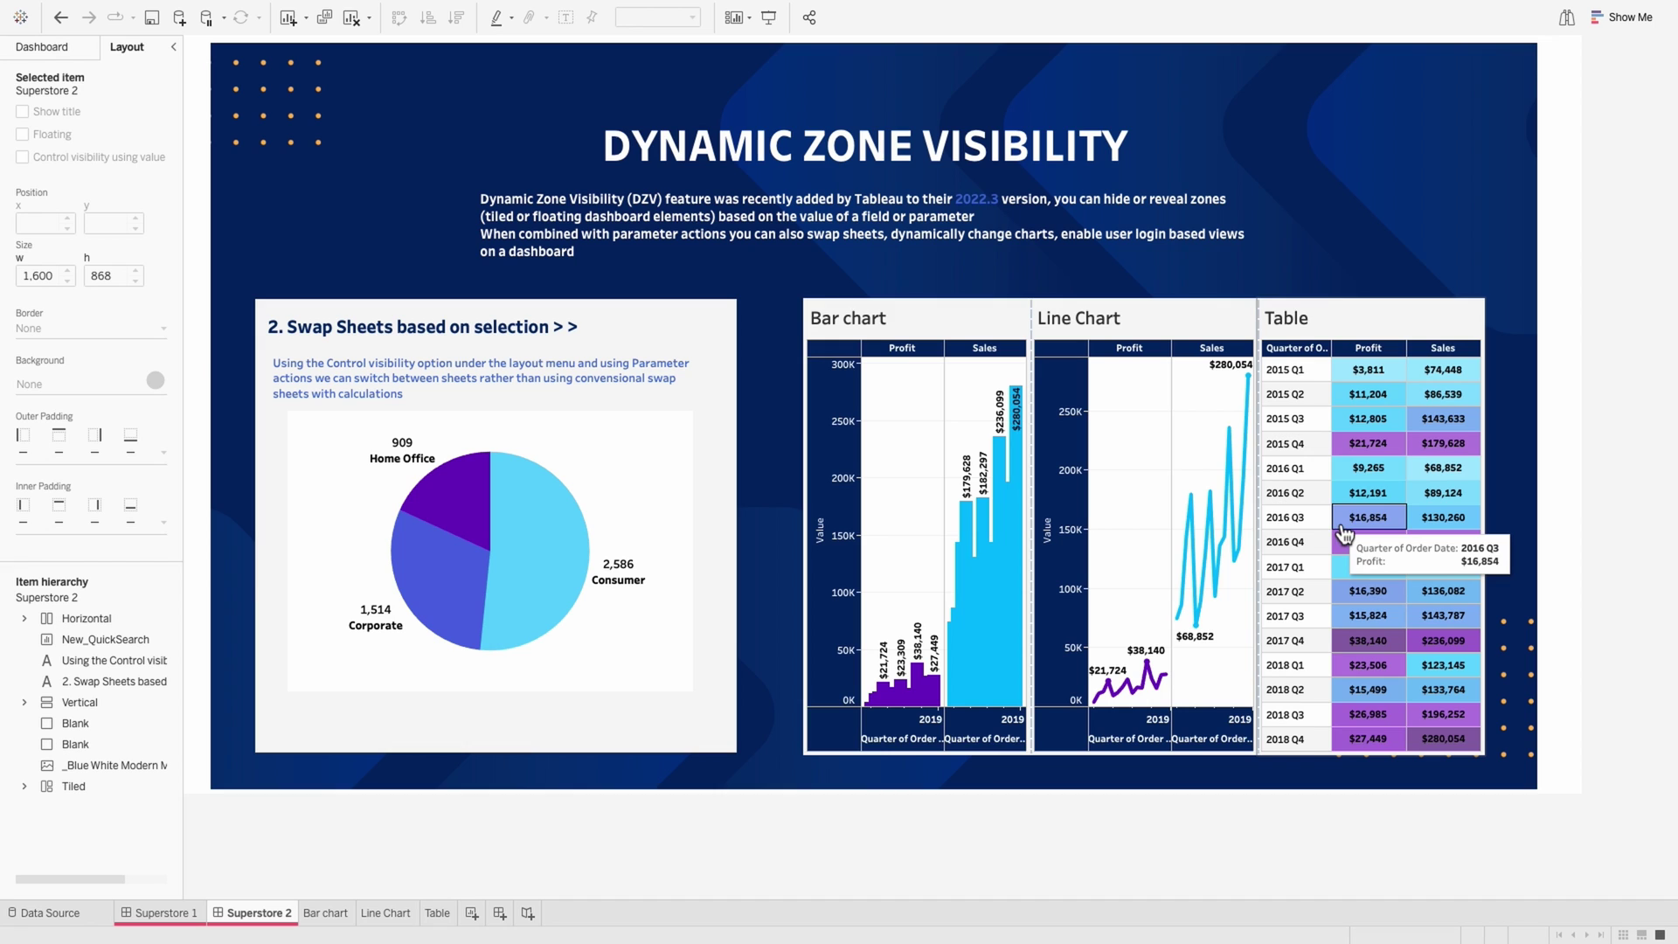
Step: From the Bar chart sheet, start a new parameter named Chart Type
{"action": "left_click", "coordinate": [847, 311]}
{"action": "left_click", "coordinate": [1044, 323]}
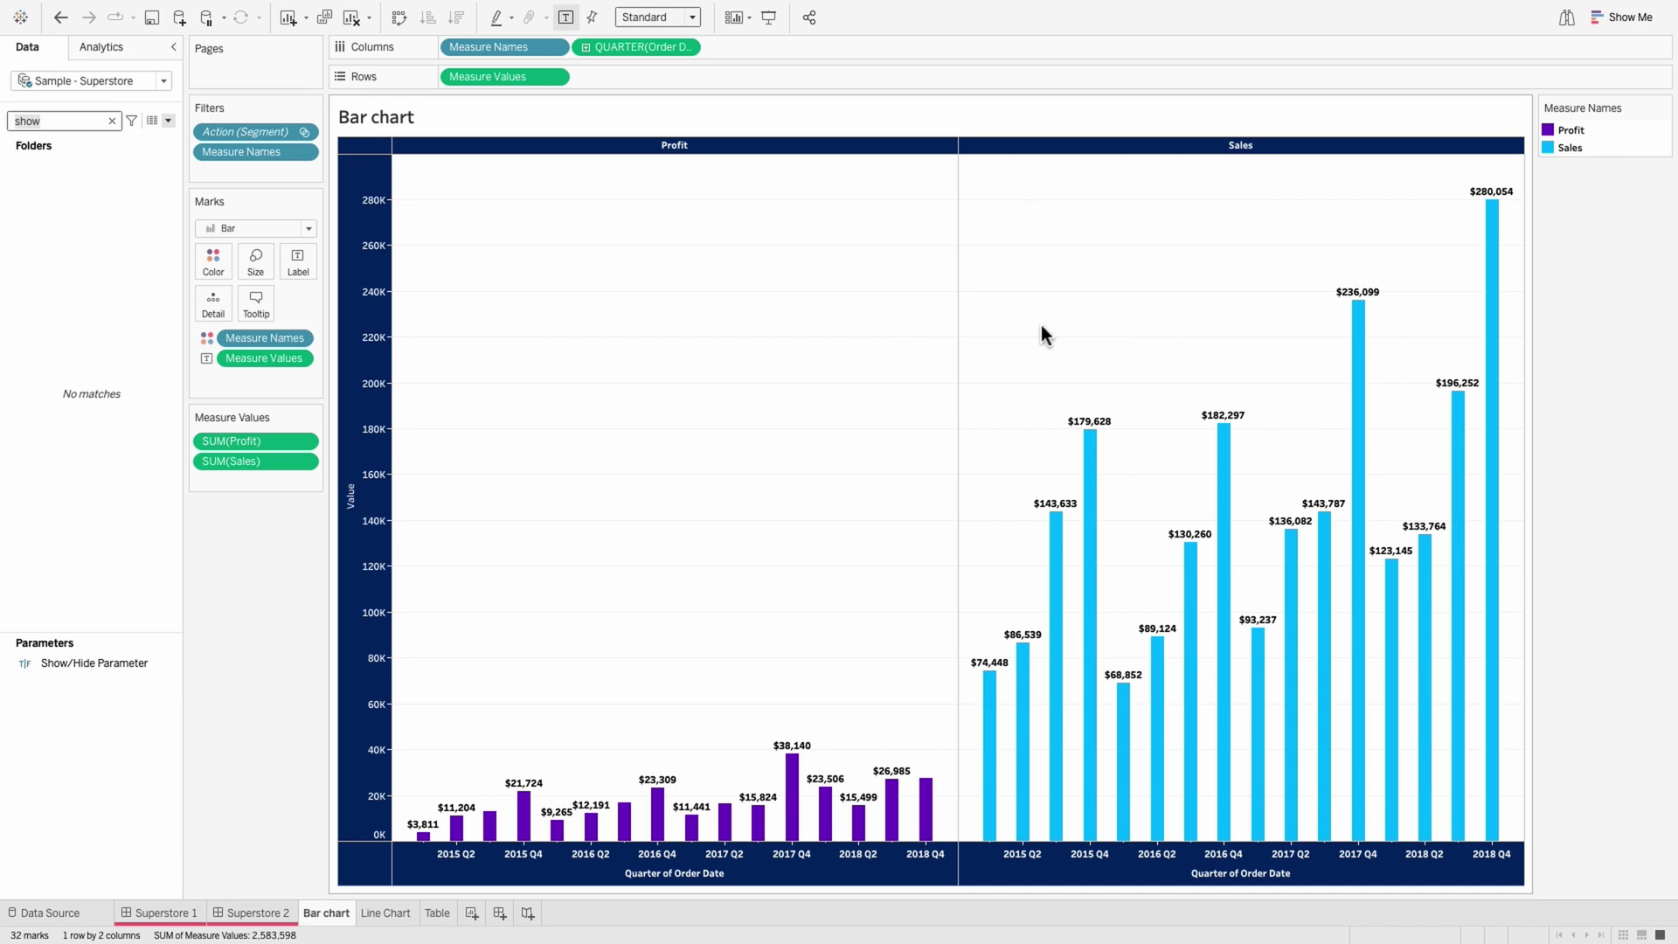
{"action": "right_click", "coordinate": [90, 795]}
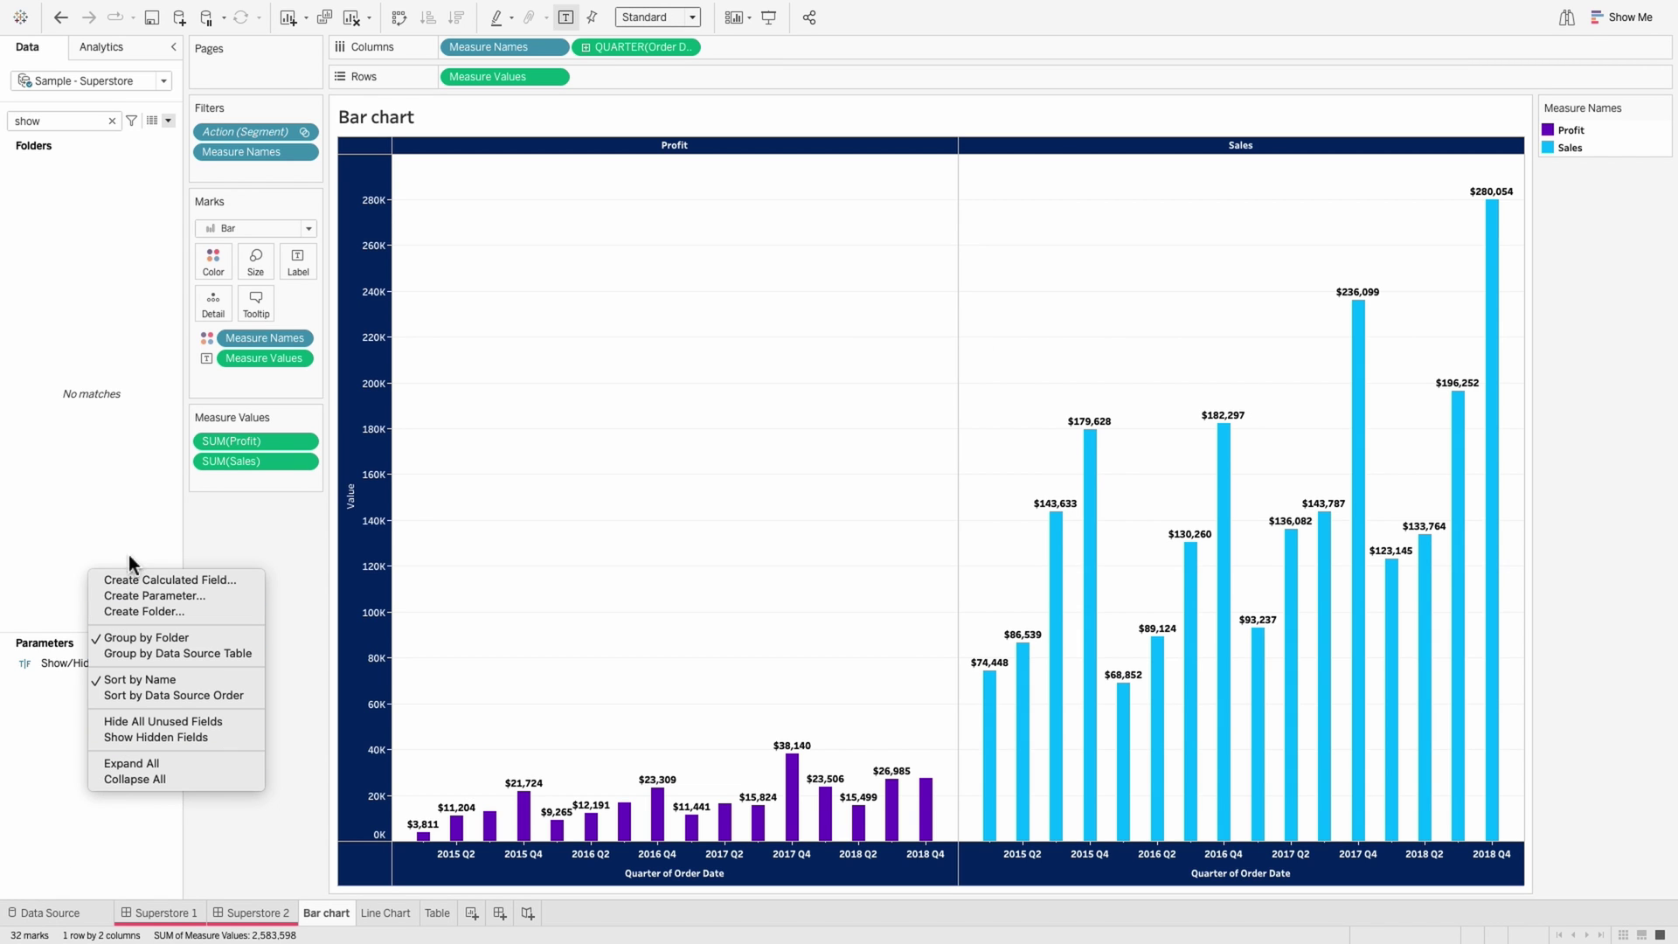
{"action": "left_click", "coordinate": [135, 594]}
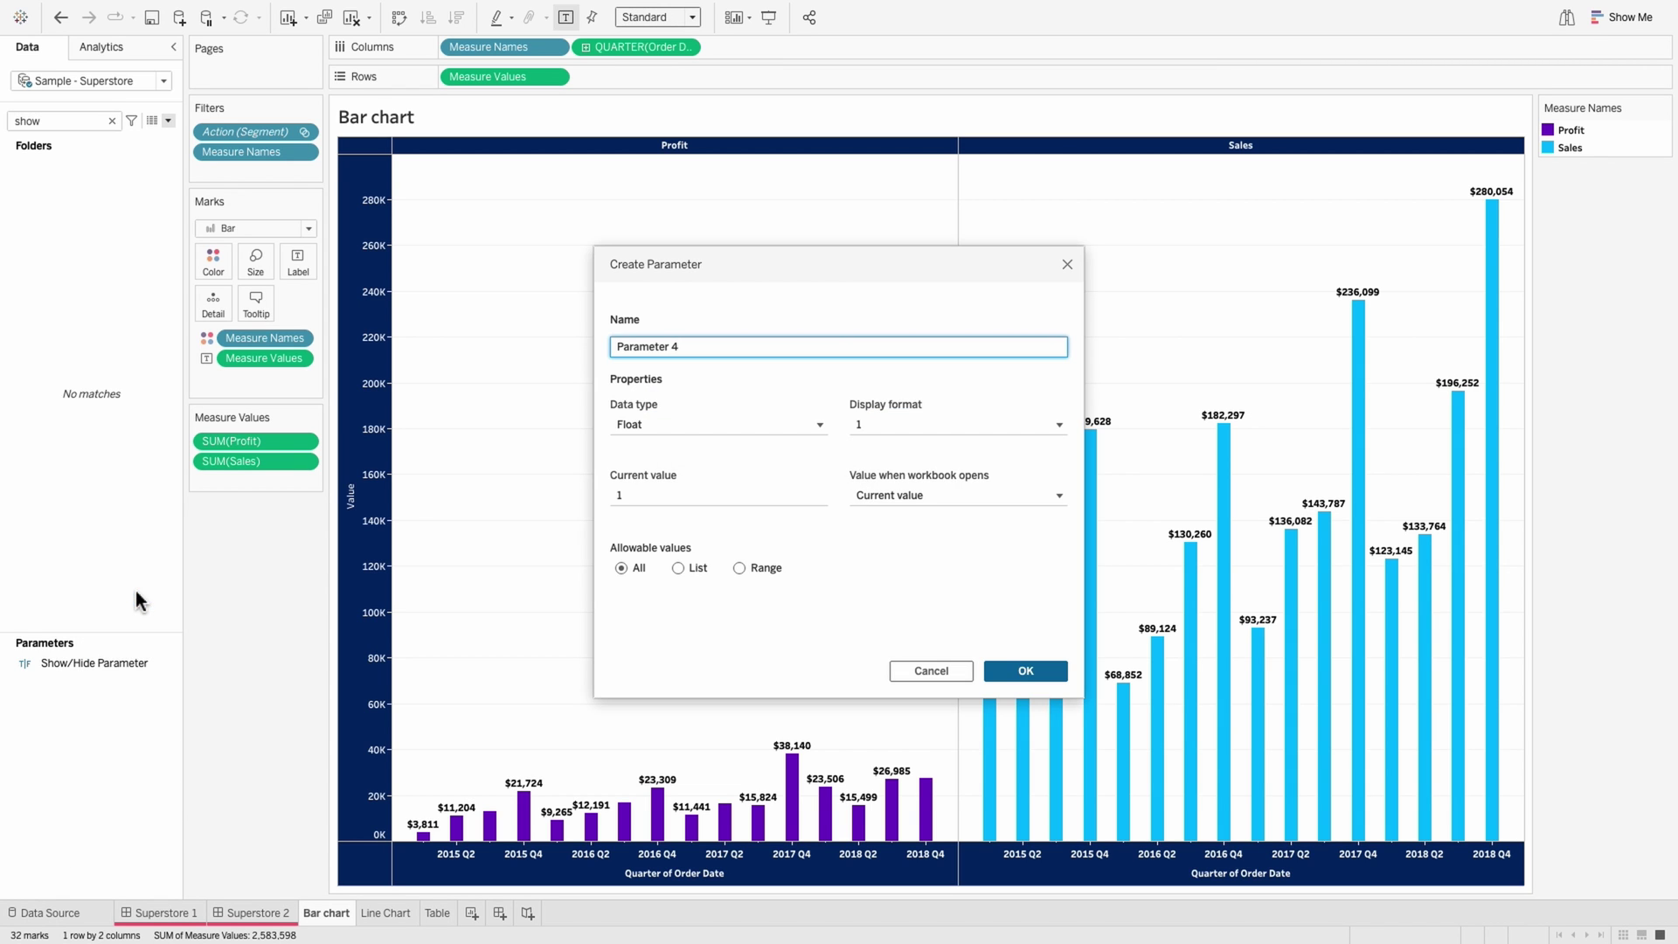
{"action": "key", "text": "ctrl+a"}
{"action": "type", "text": "Chart T"}
Step: Make Chart Type a String with a list of Bar Chart, Line Chart and Table, and save it
{"action": "left_click", "coordinate": [637, 425]}
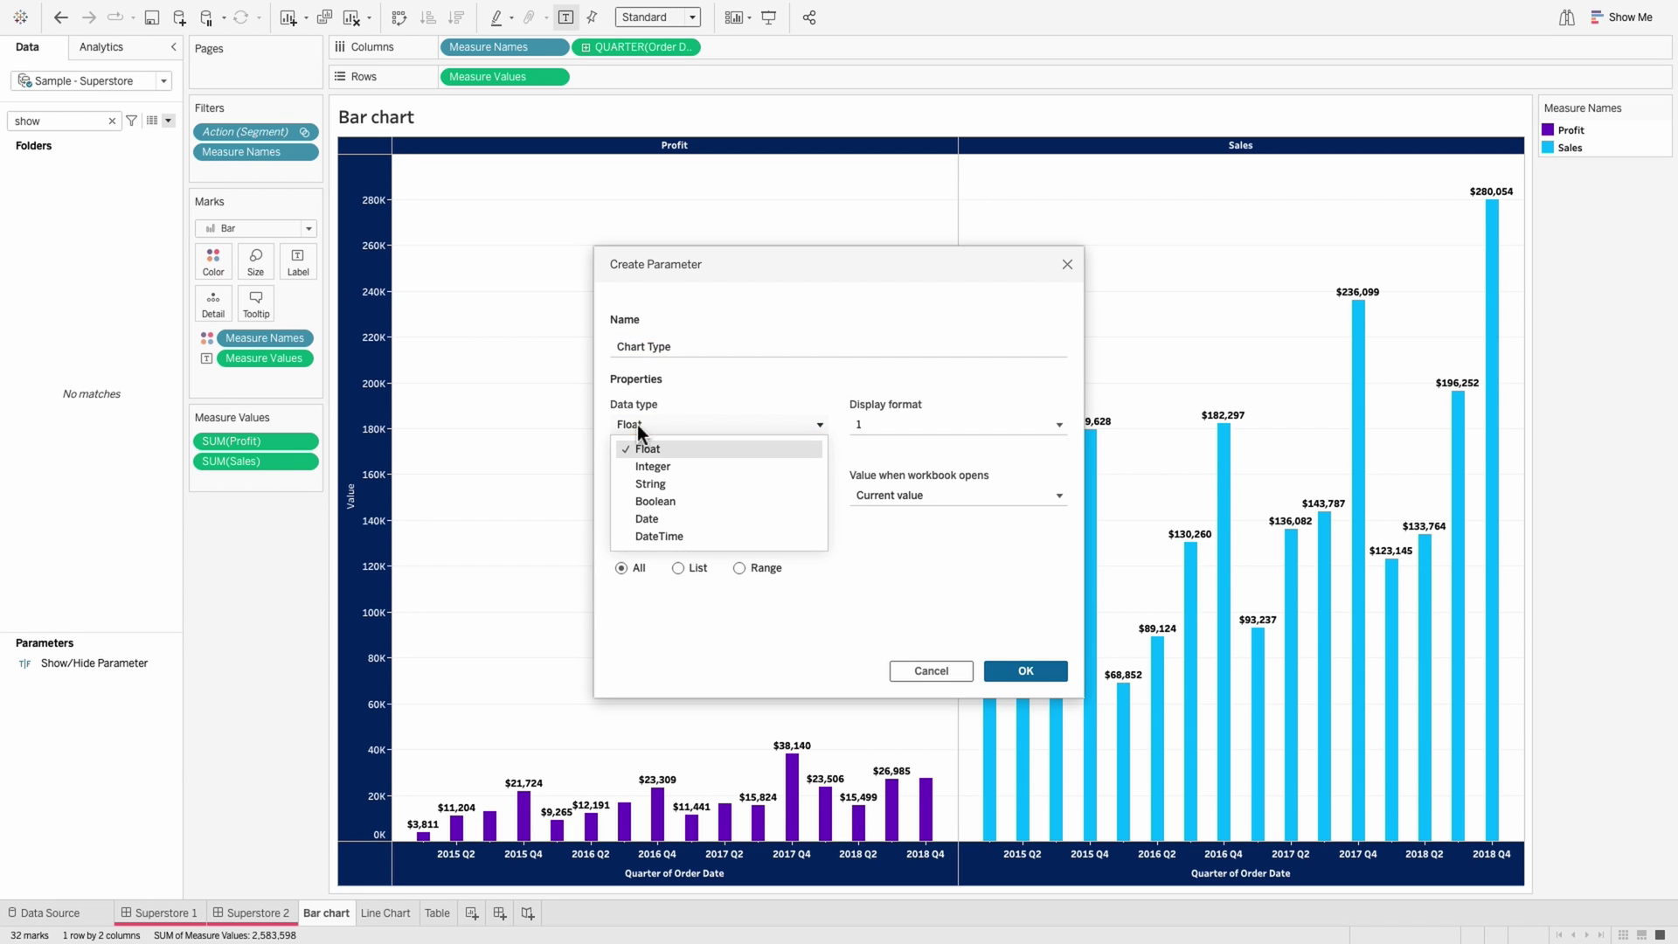
{"action": "left_click", "coordinate": [657, 479]}
{"action": "left_click", "coordinate": [678, 568]}
{"action": "left_click", "coordinate": [673, 620]}
{"action": "type", "text": "Bar Chart"}
{"action": "key", "text": "Return"}
{"action": "type", "text": "Line Chart"}
{"action": "key", "text": "Return"}
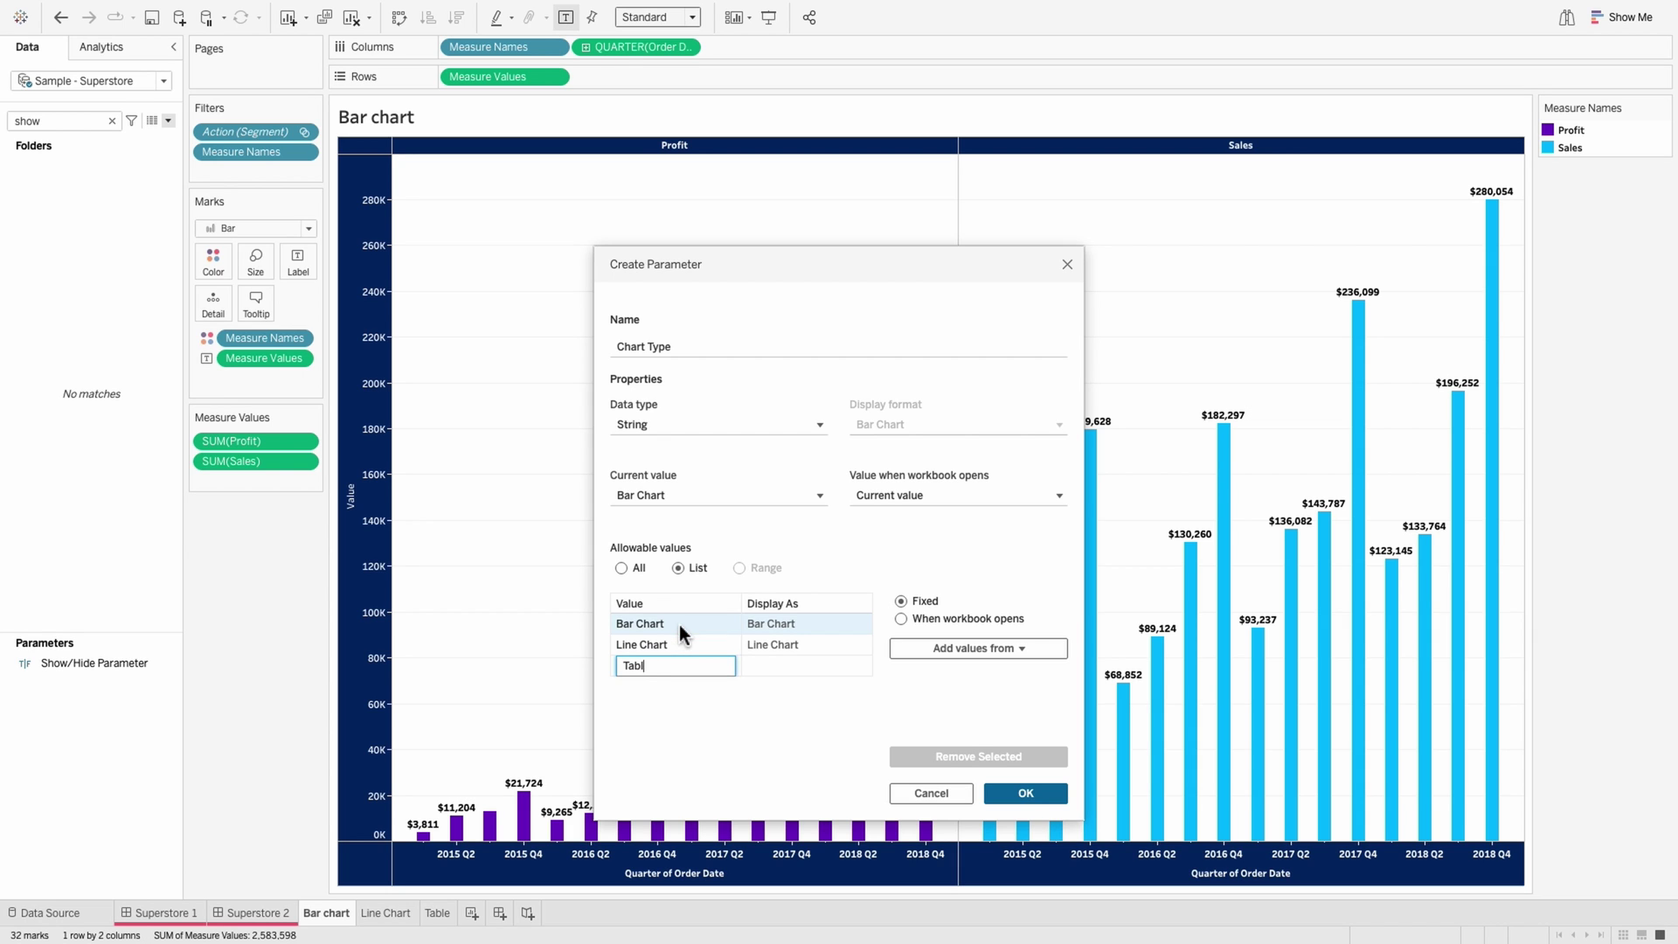
{"action": "key", "text": "Return"}
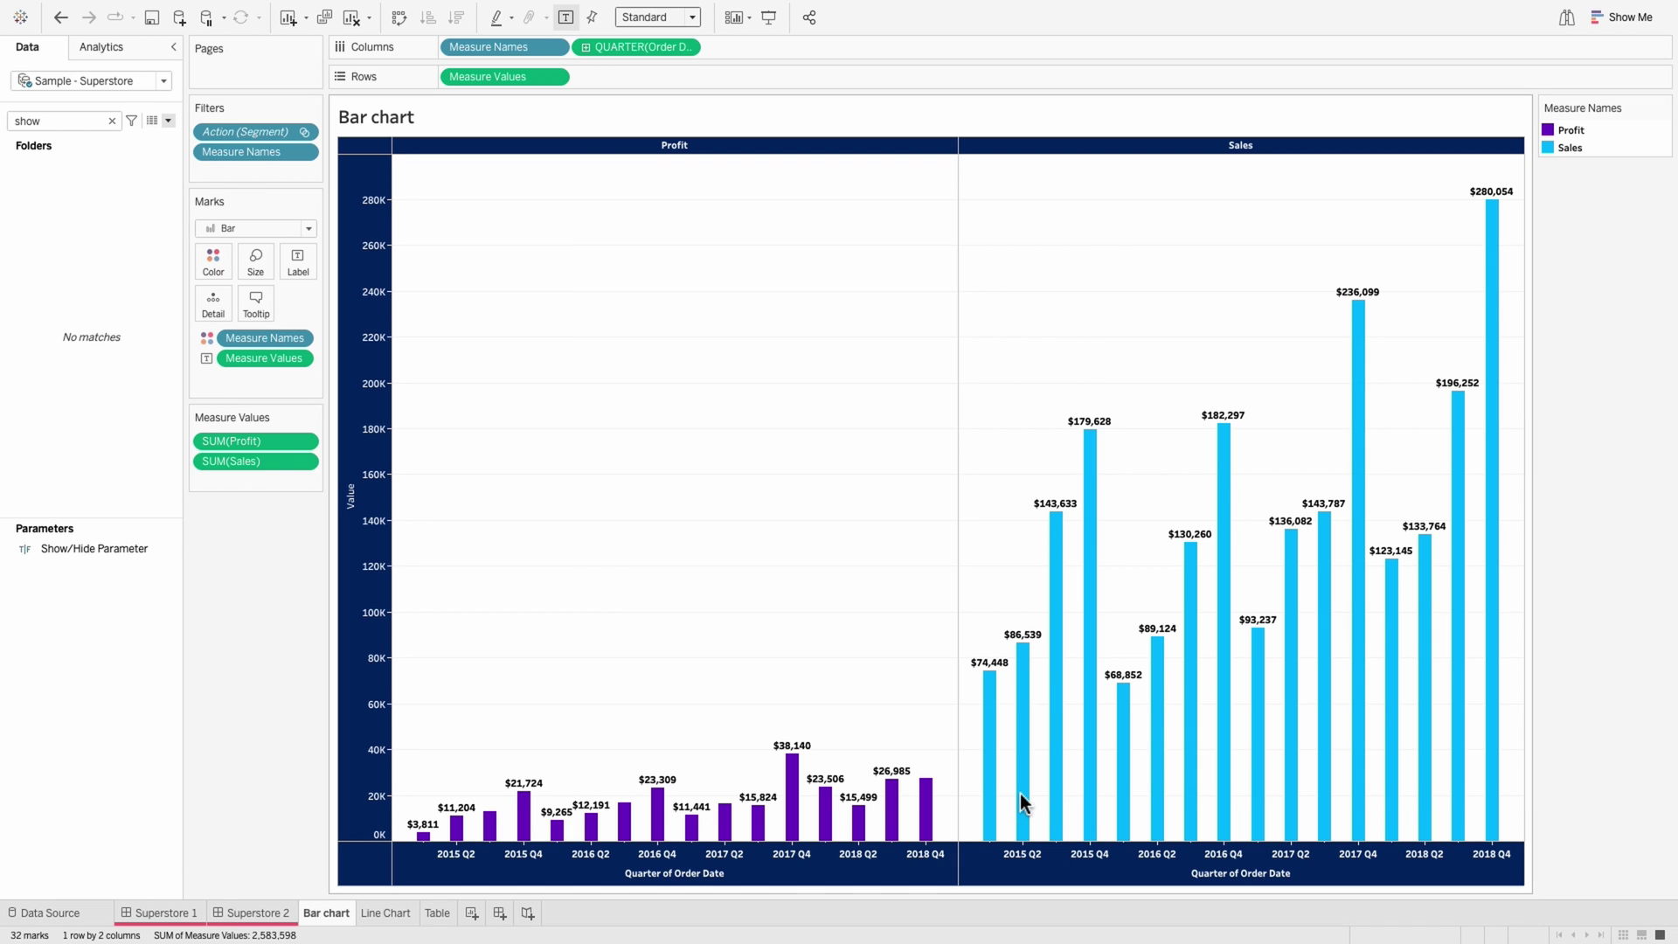
{"action": "left_click", "coordinate": [1024, 794]}
Step: Start a calculated field named Bar chart with the Chart Type parameter dropped into the formula
{"action": "left_click", "coordinate": [112, 121]}
{"action": "type", "text": "chart"}
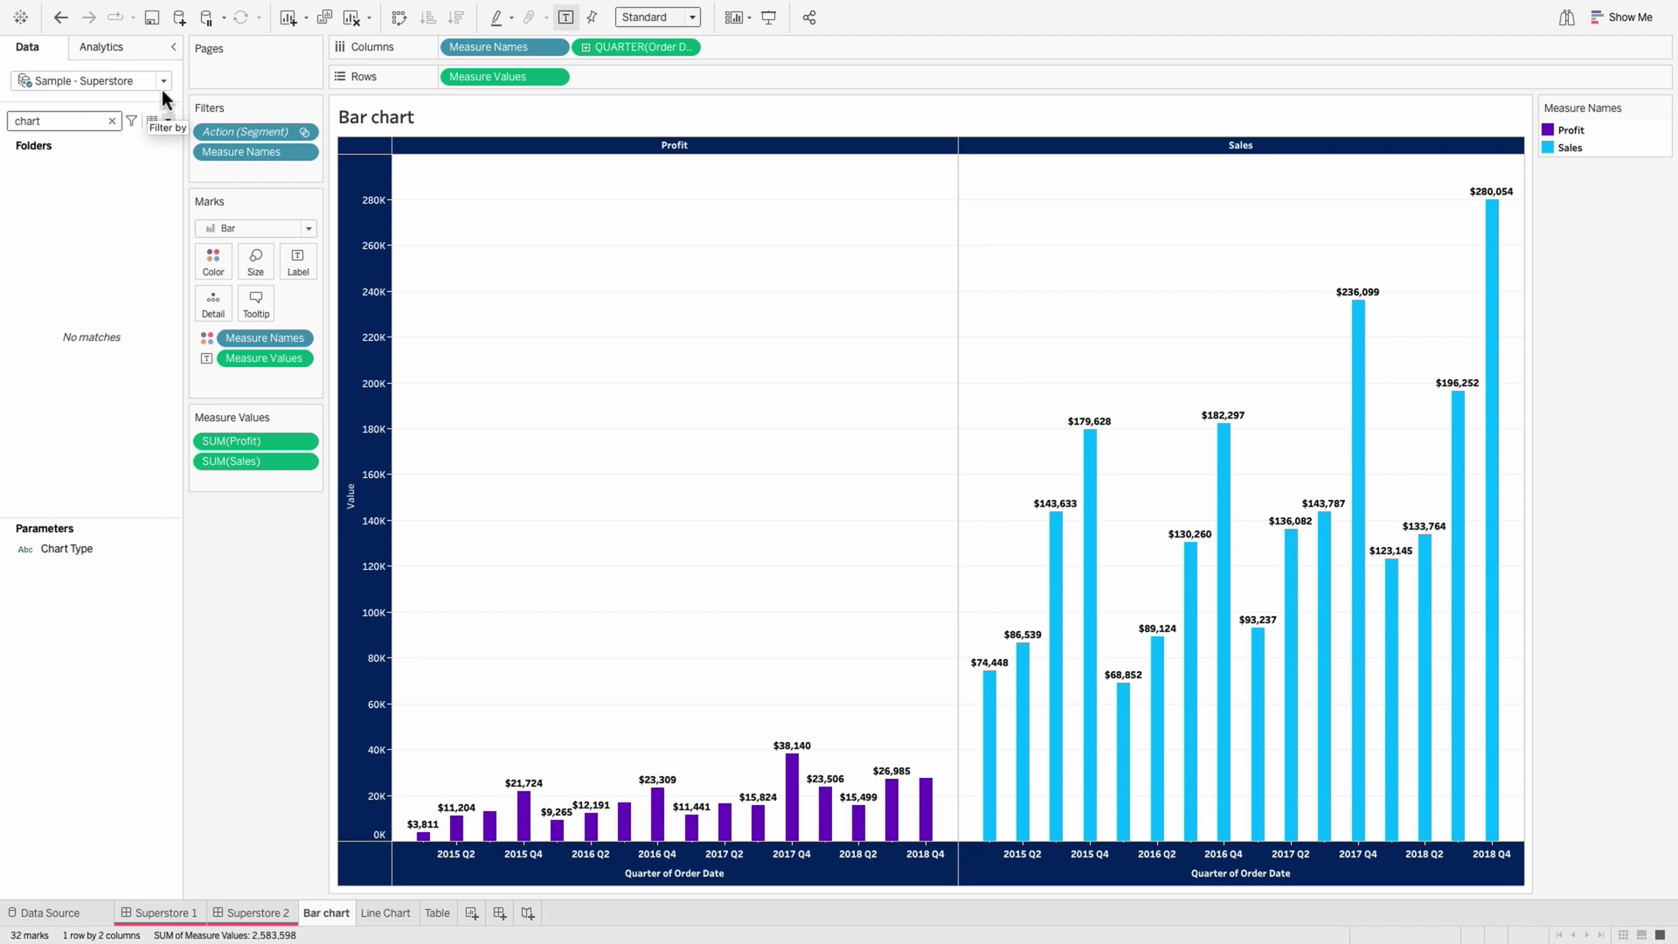
{"action": "left_click", "coordinate": [167, 121]}
{"action": "left_click", "coordinate": [145, 138]}
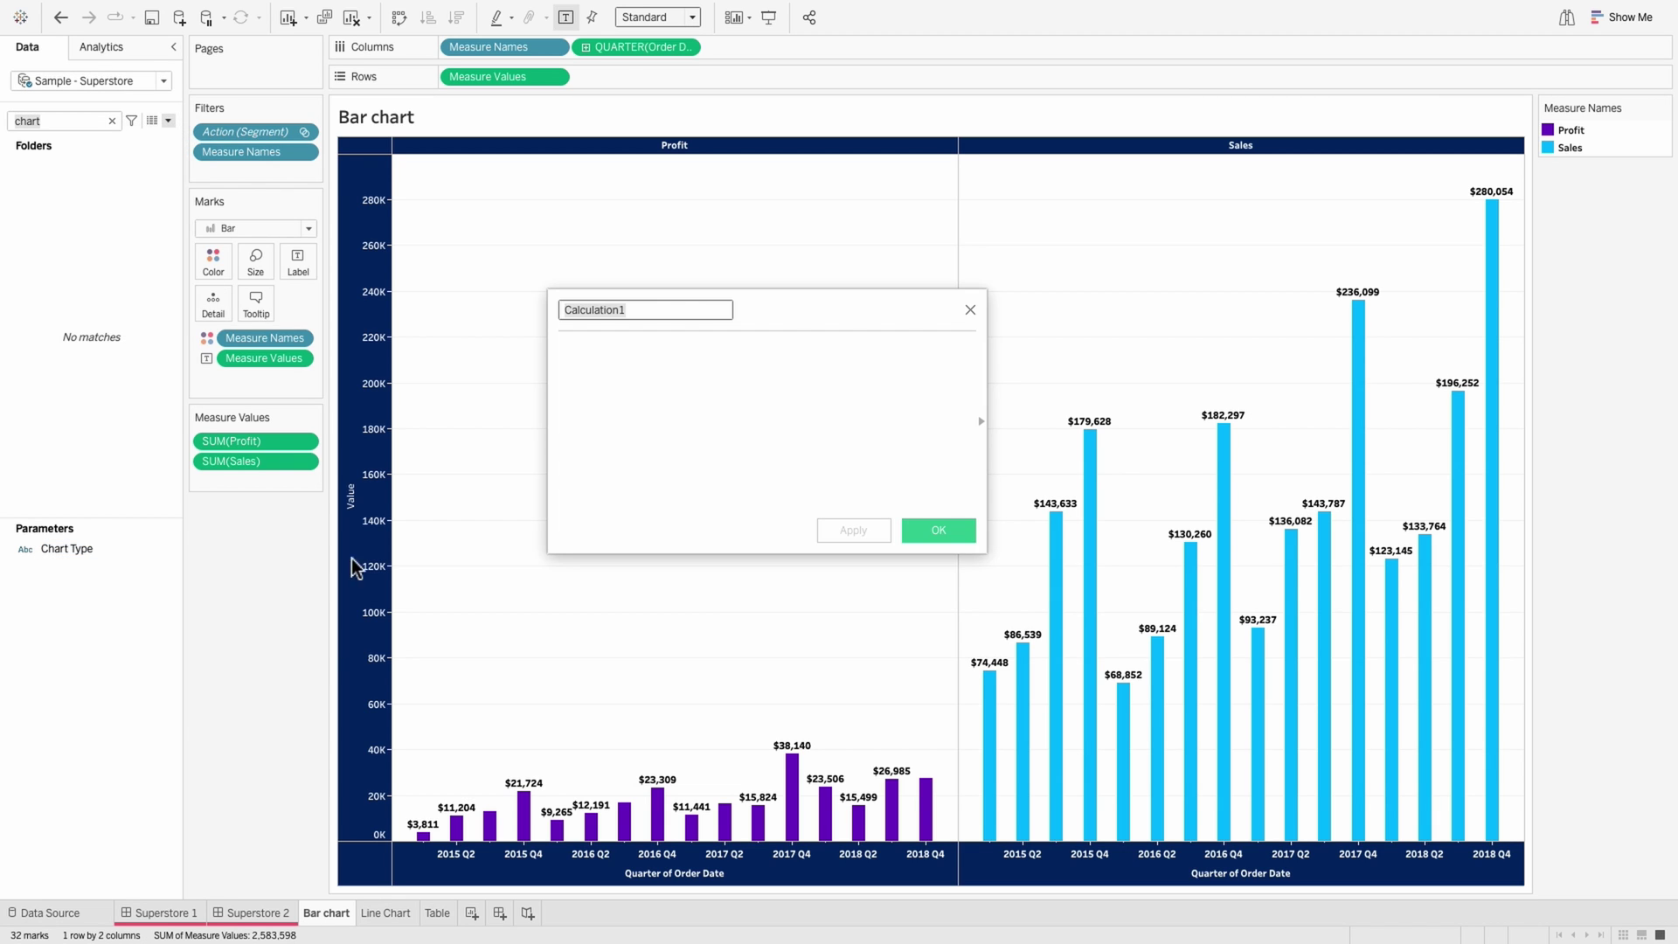
{"action": "left_click_drag", "start_coordinate": [66, 548], "coordinate": [779, 418]}
{"action": "type", "text": "Bar chart"}
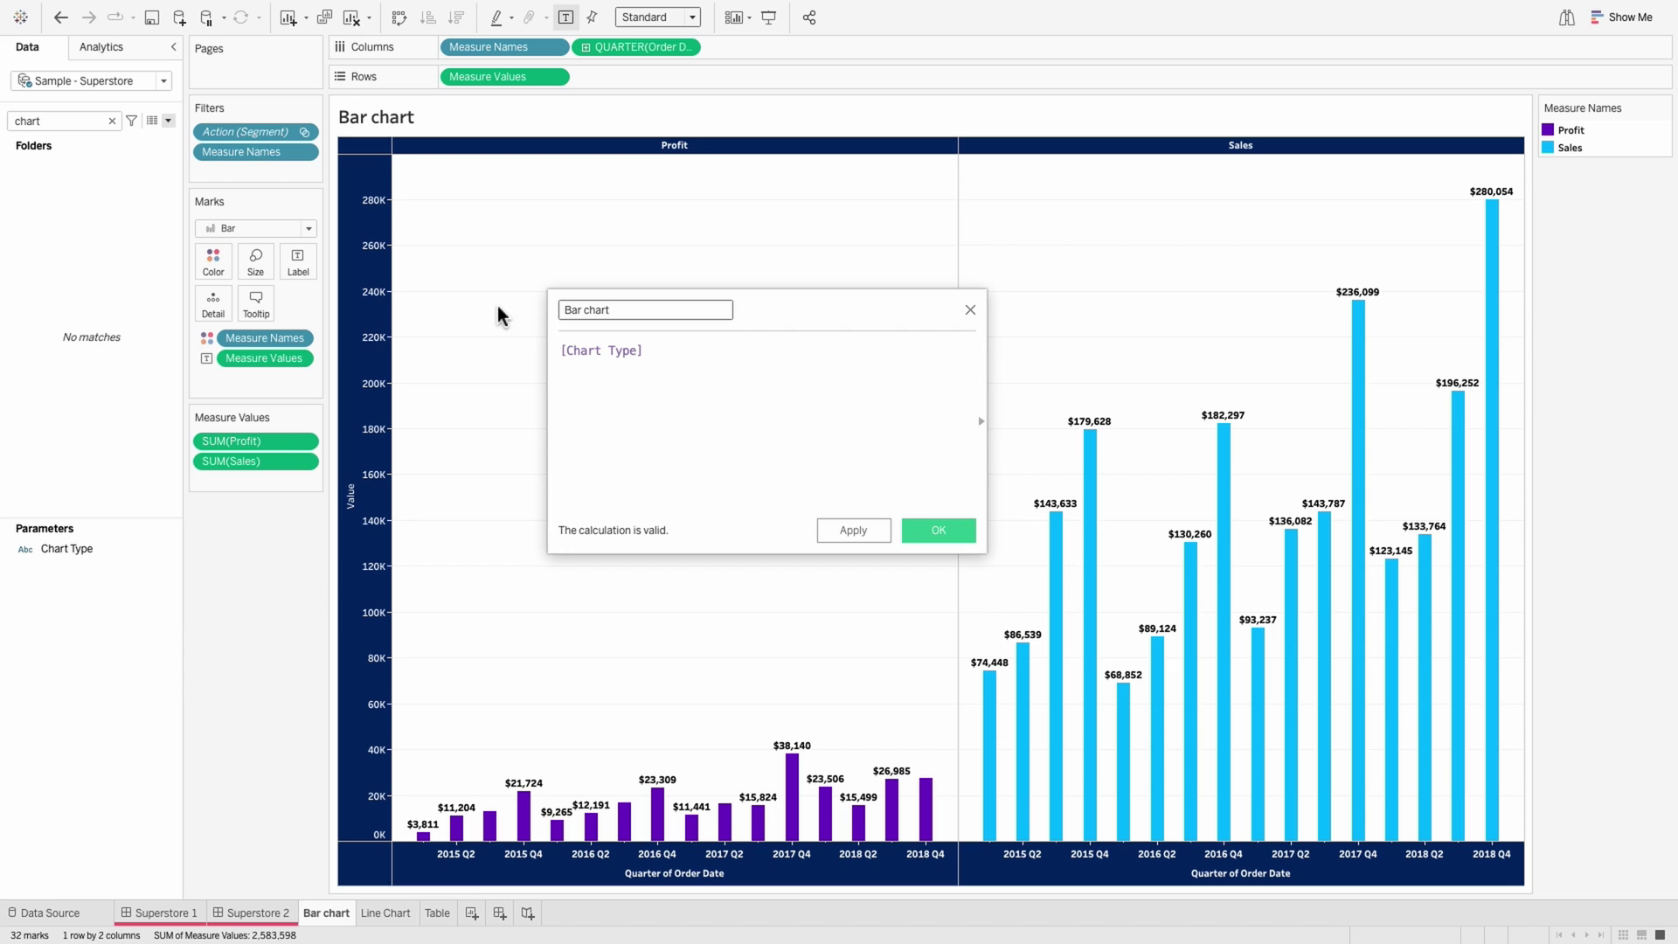
Step: Enter IF [Chart Type]='Bar Chart' THEN True ELSE False END and save the field
{"action": "left_click", "coordinate": [564, 350]}
{"action": "type", "text": "IF [Chart Type]"}
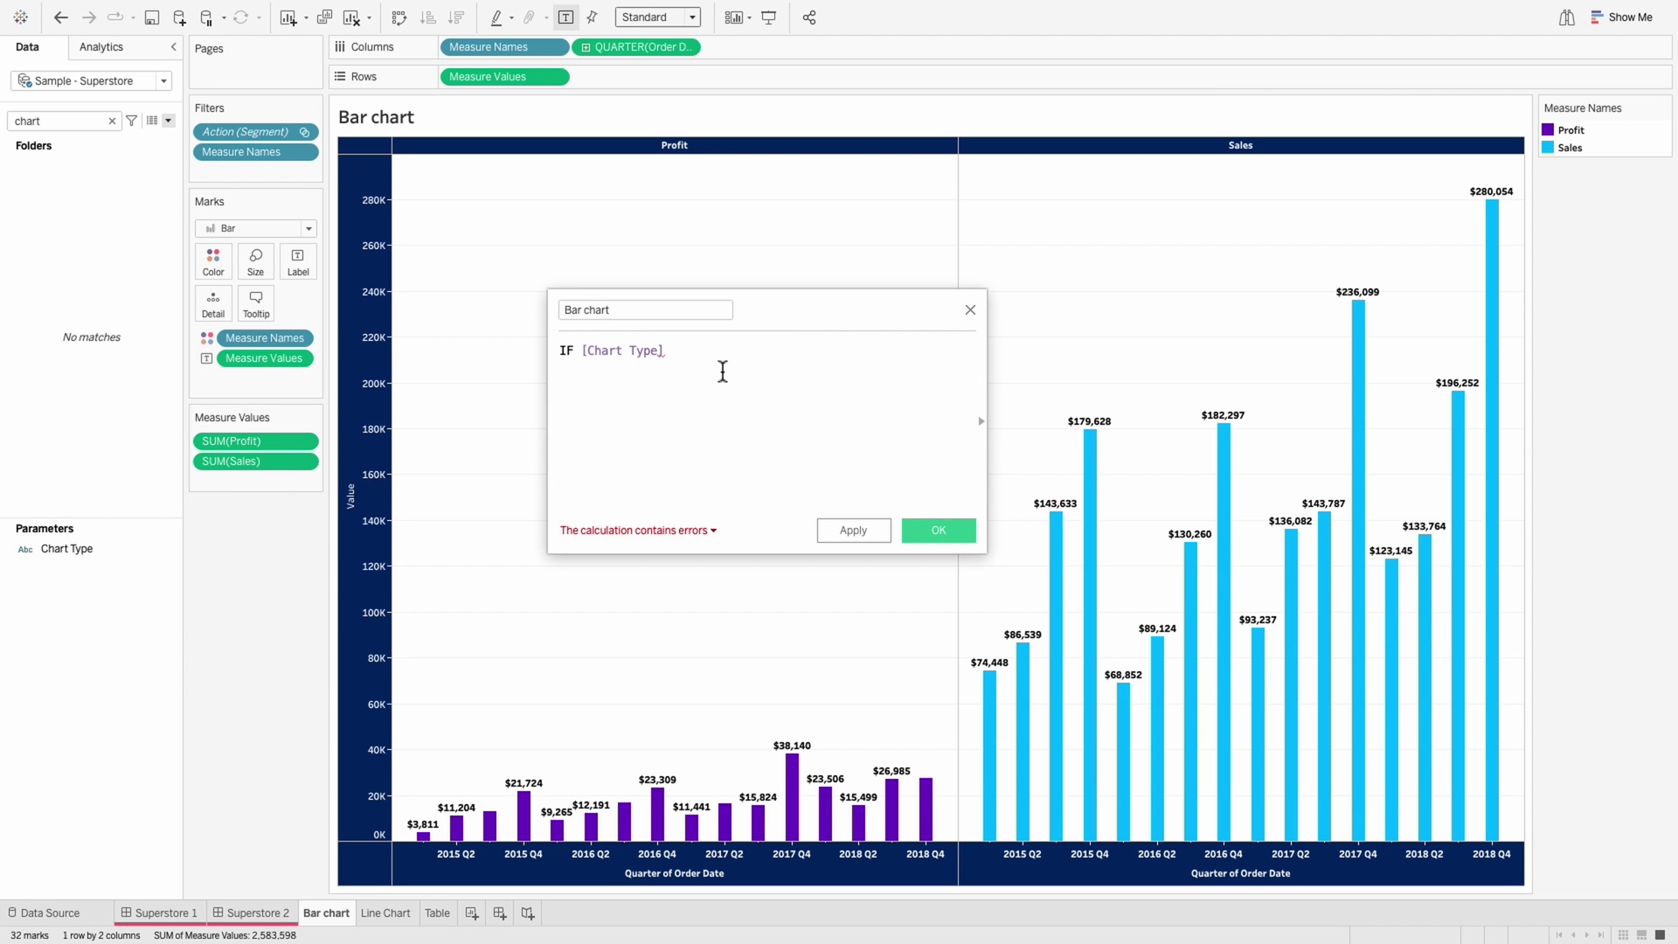
{"action": "type", "text": "='Bar Chart' Then"}
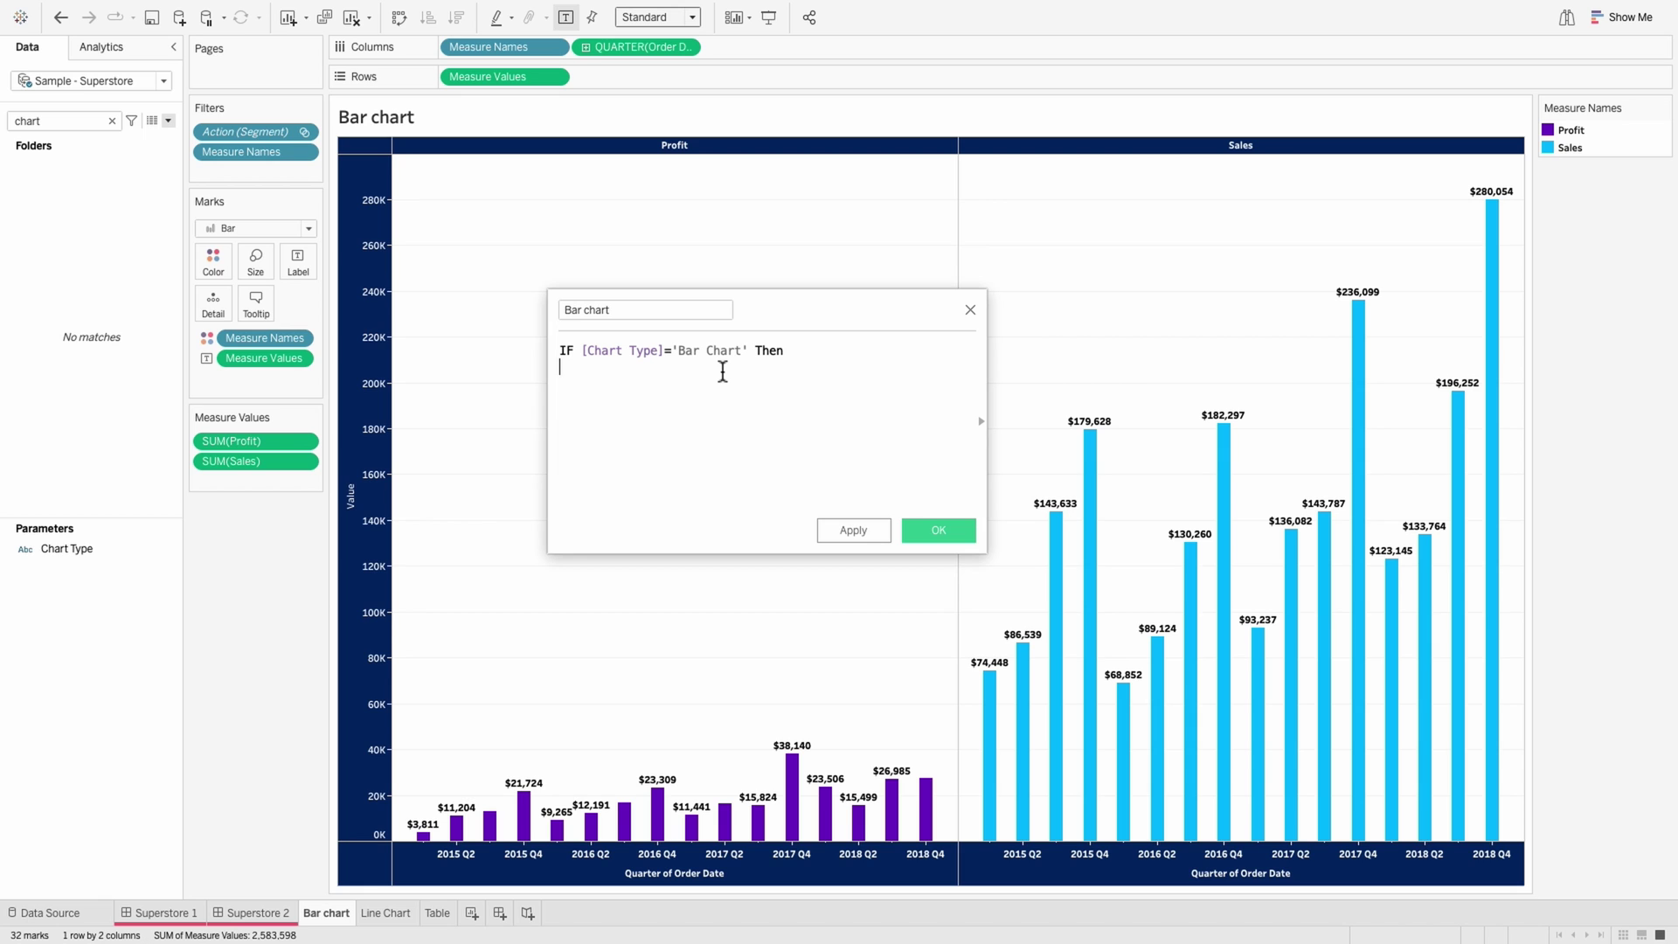
{"action": "type", "text": " True"}
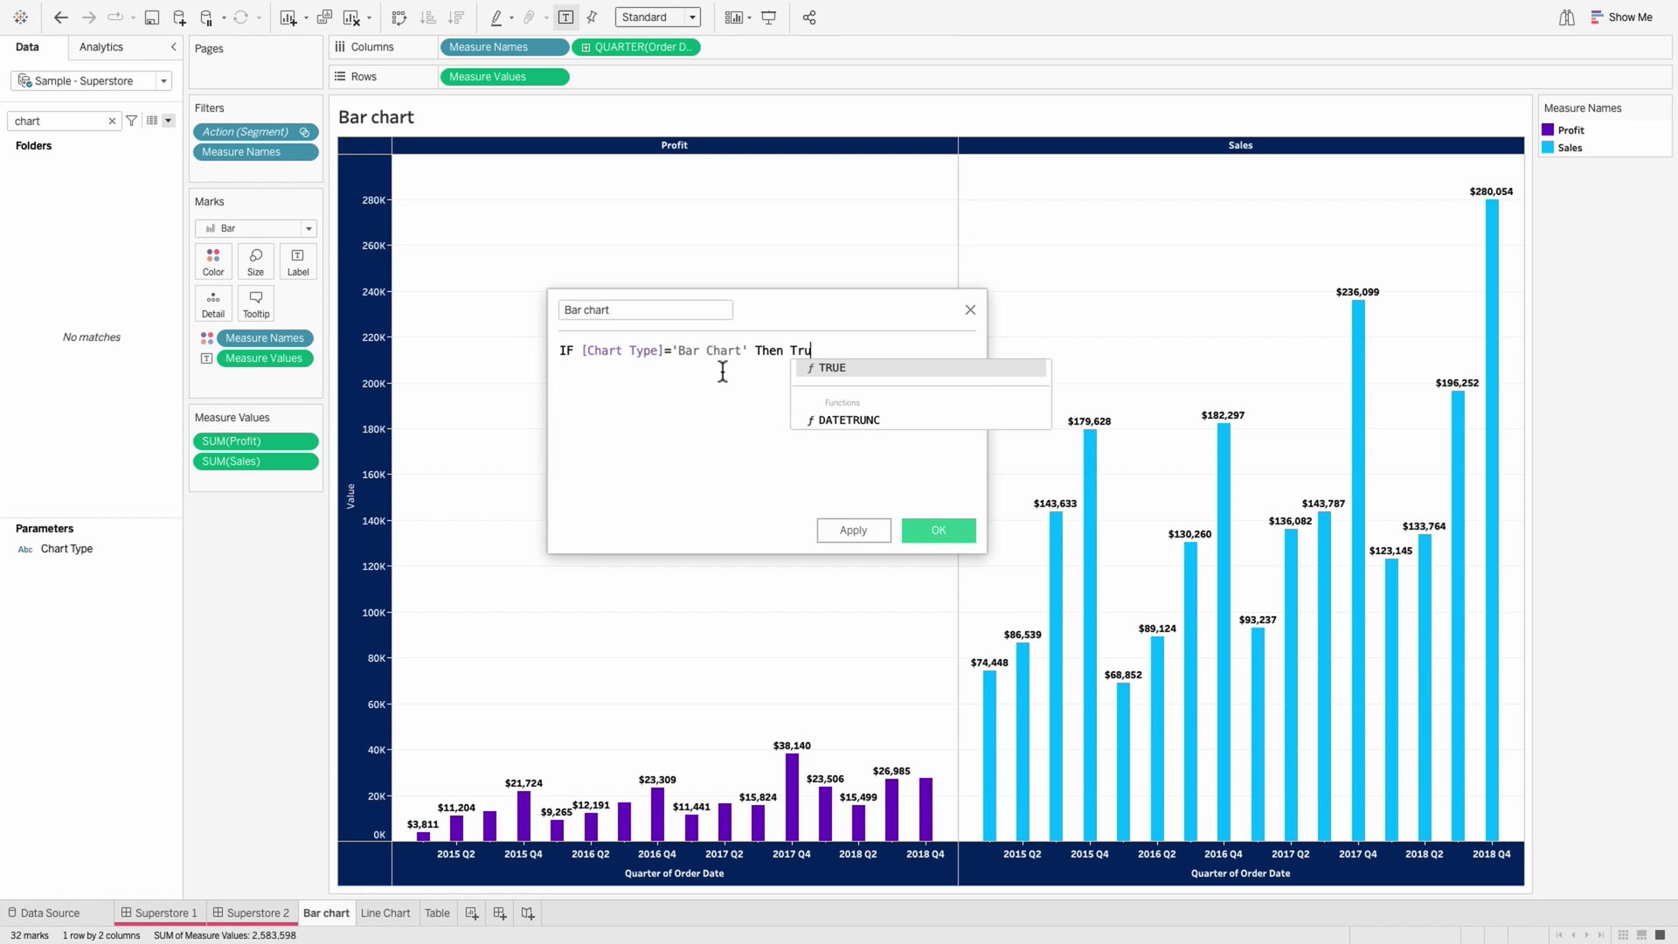
{"action": "key", "text": "Return"}
{"action": "type", "text": "else False"}
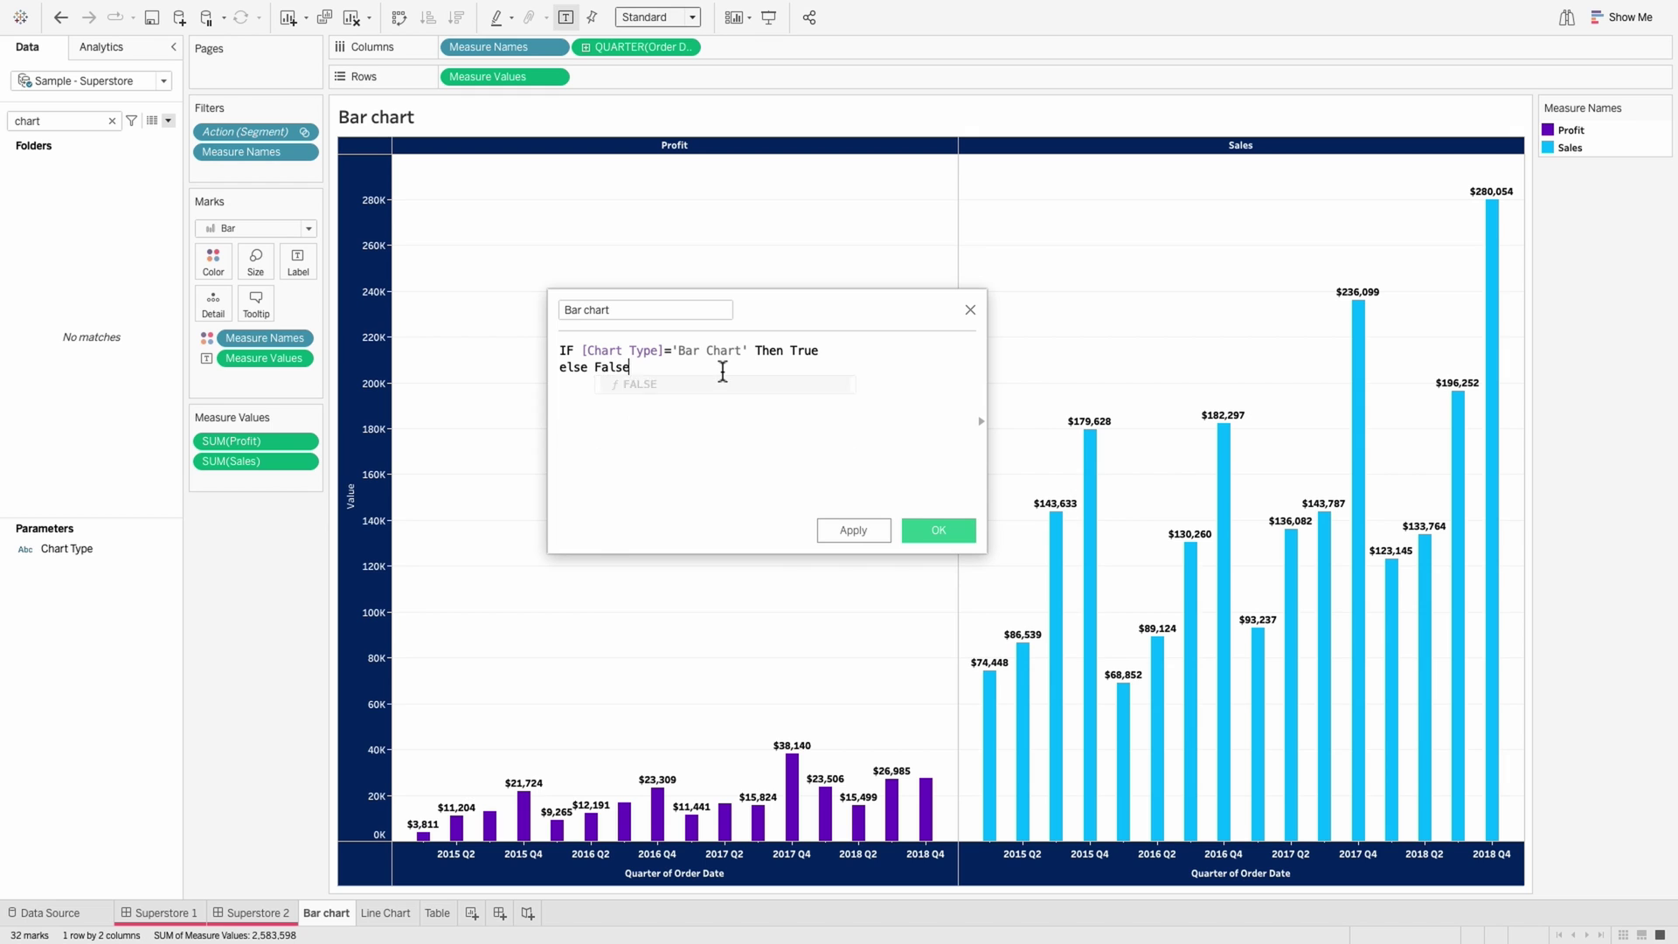
{"action": "key", "text": "Return"}
{"action": "type", "text": "end"}
{"action": "left_click", "coordinate": [786, 368]}
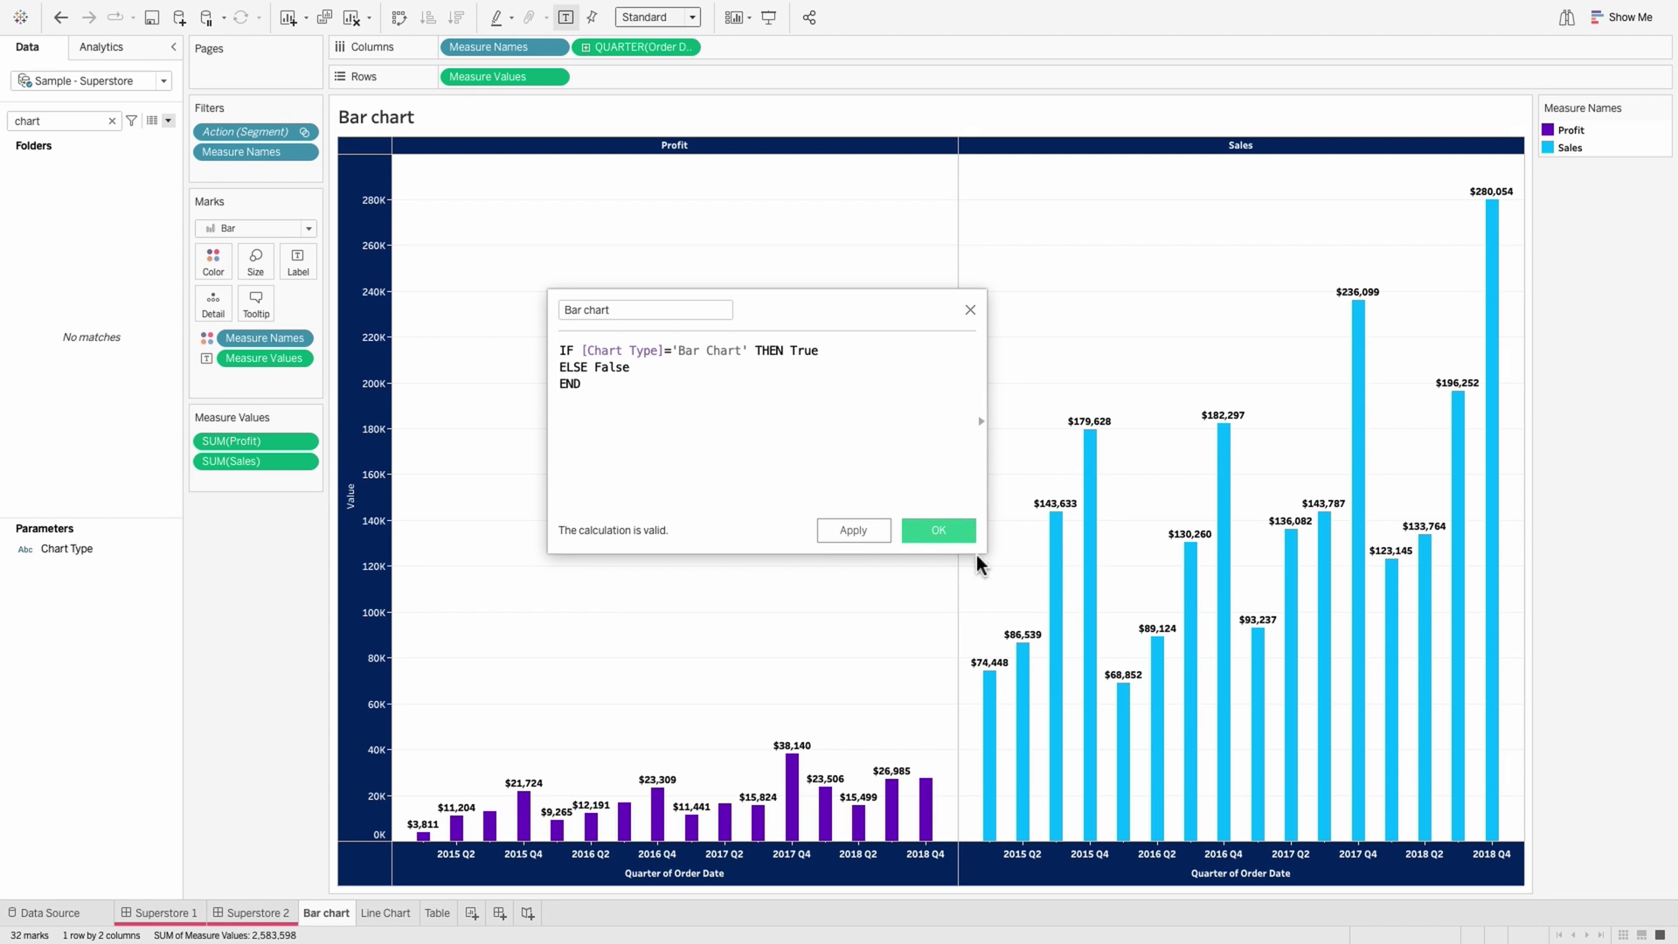
{"action": "left_click", "coordinate": [944, 531]}
Step: Duplicate the Bar chart field as 'Line chart', testing Chart Type for 'Line Chart'
{"action": "right_click", "coordinate": [62, 170]}
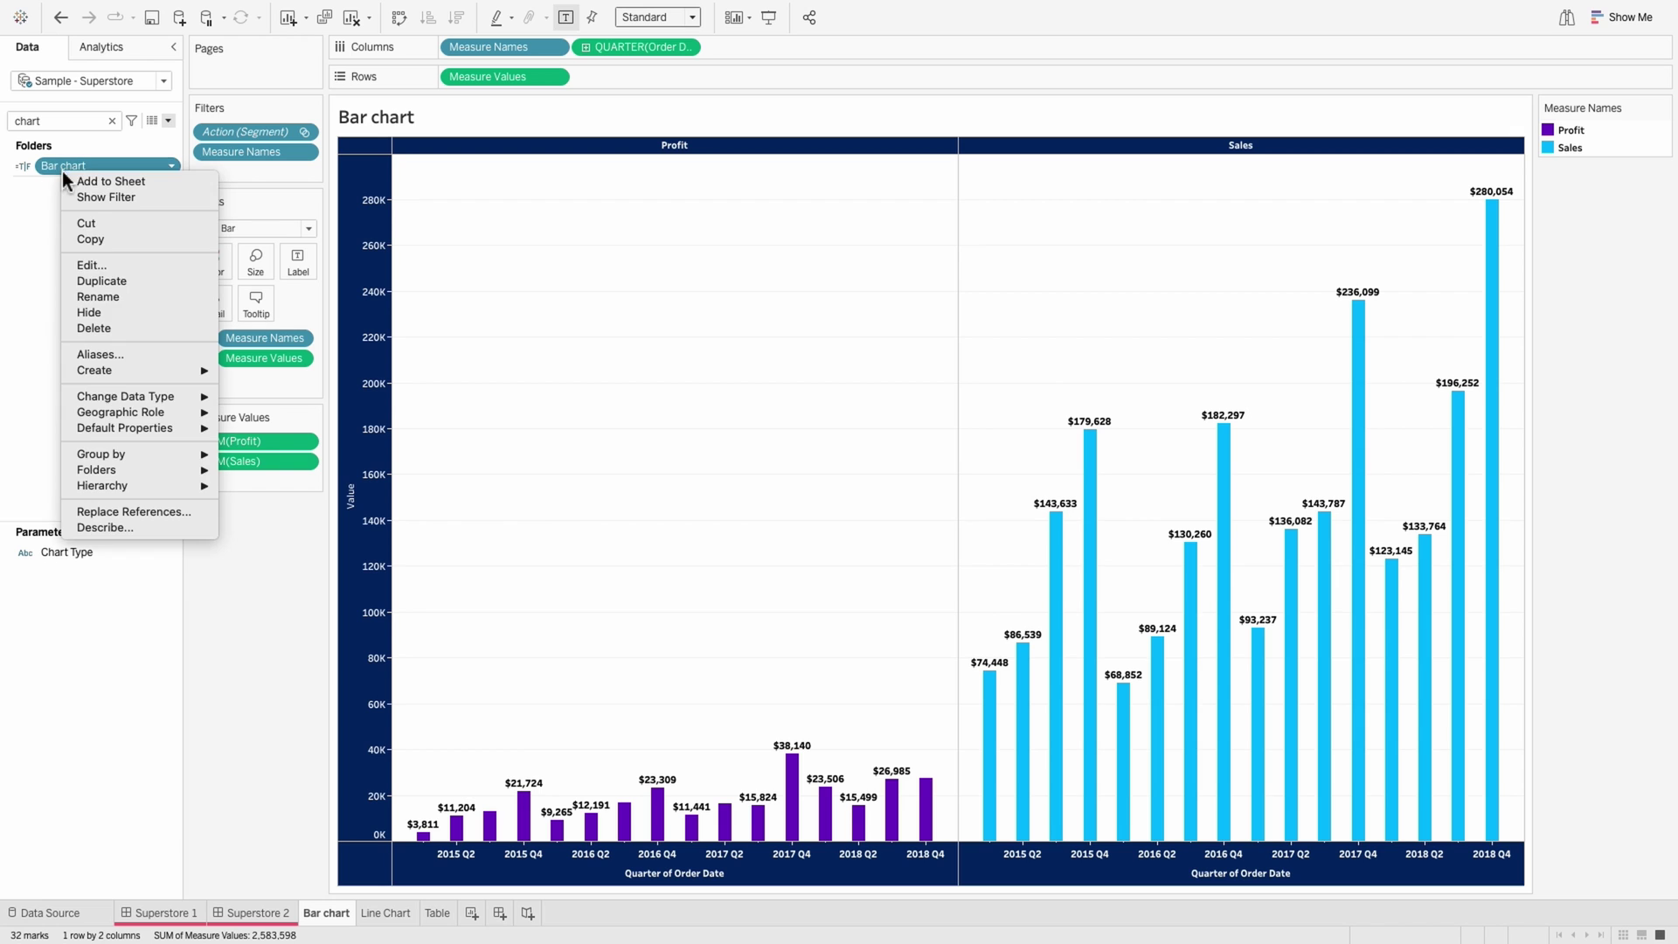
{"action": "left_click", "coordinate": [92, 280]}
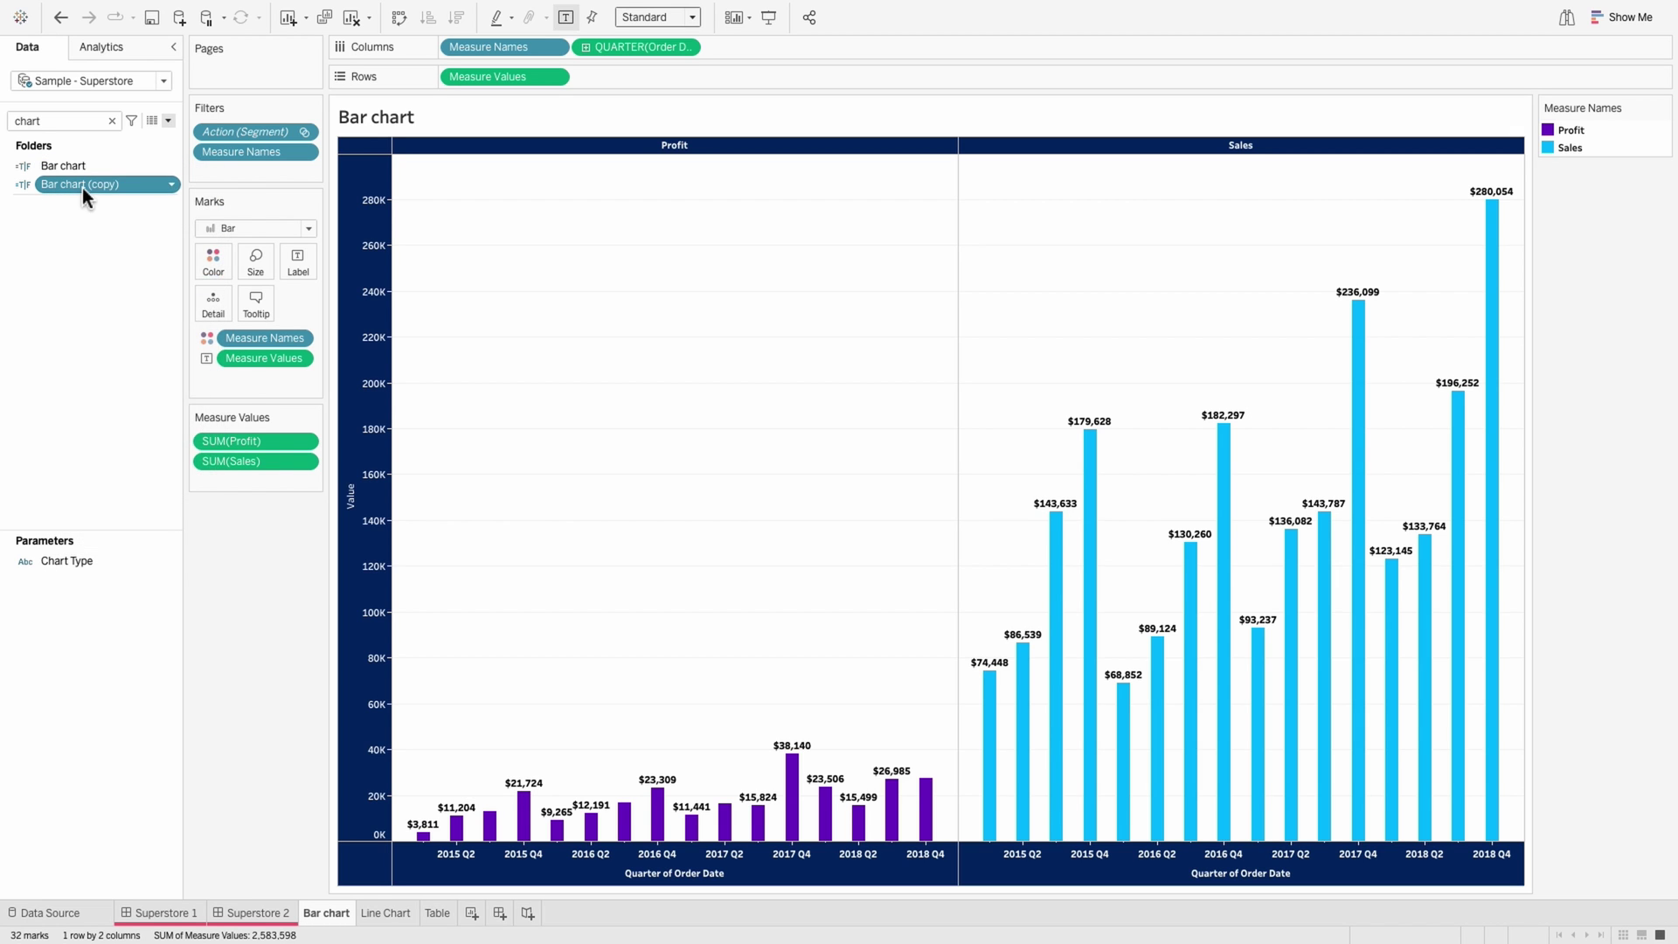
{"action": "right_click", "coordinate": [83, 185]}
{"action": "left_click", "coordinate": [112, 281]}
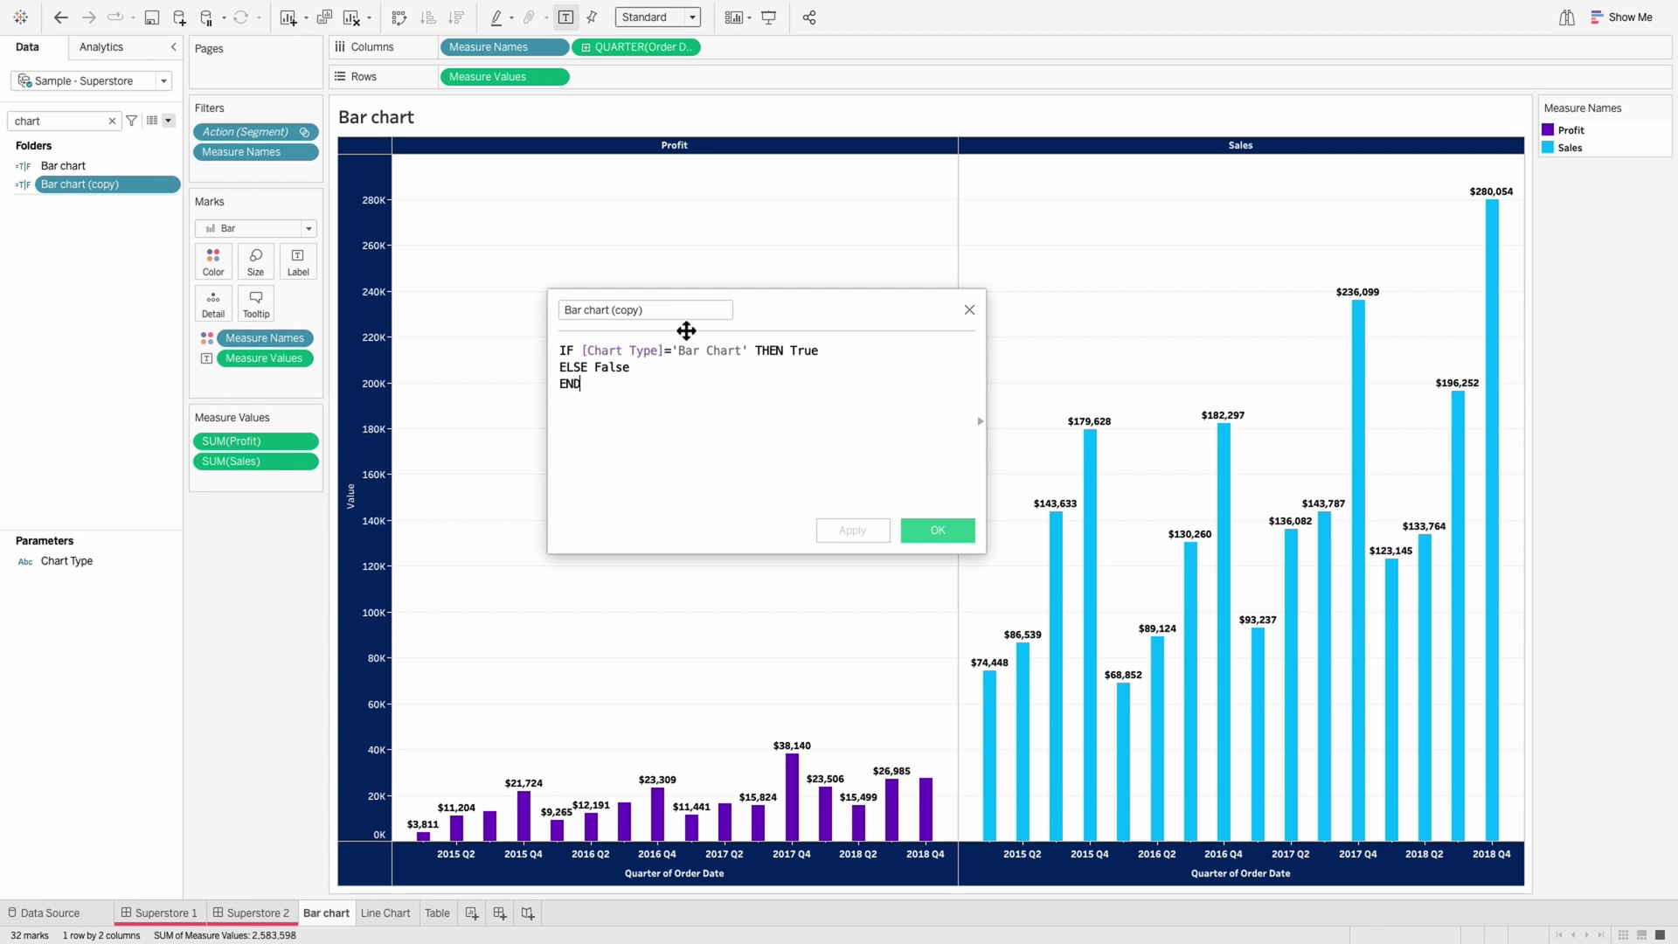
{"action": "double_click", "coordinate": [580, 310]}
{"action": "type", "text": "Line"}
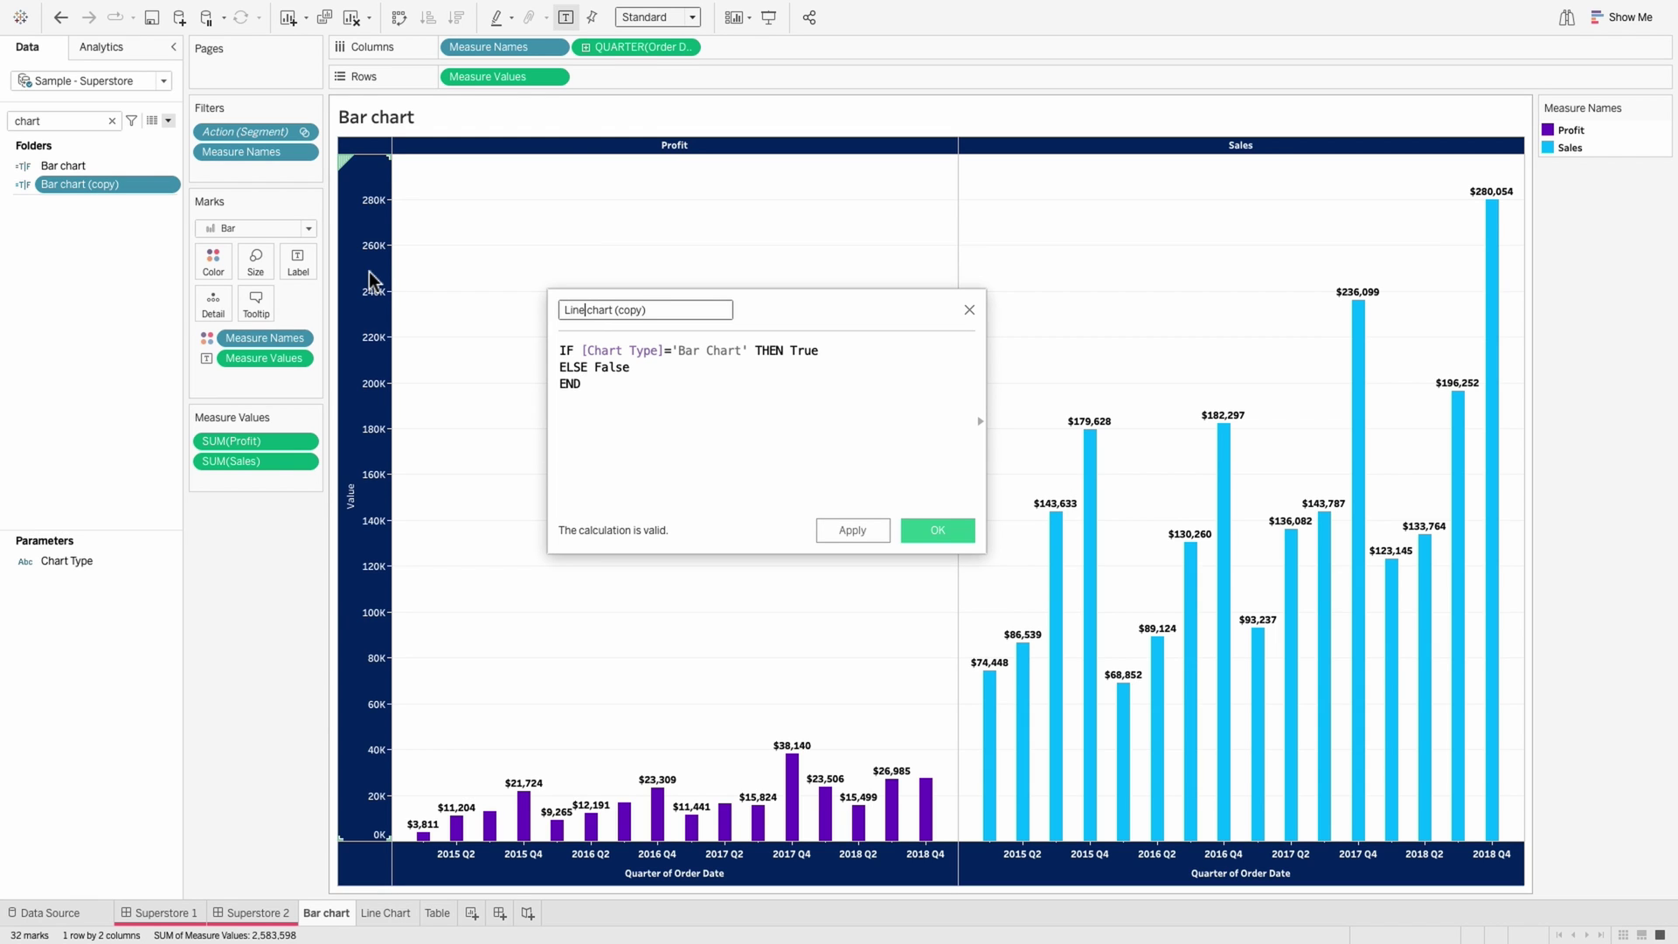
{"action": "left_click_drag", "start_coordinate": [614, 310], "coordinate": [719, 312]}
{"action": "key", "text": "BackSpace"}
{"action": "double_click", "coordinate": [689, 352]}
{"action": "type", "text": "Line"}
{"action": "left_click", "coordinate": [917, 530]}
Step: Duplicate Line chart as a 'Table chart' field that tests Chart Type for 'Table'
{"action": "right_click", "coordinate": [70, 183]}
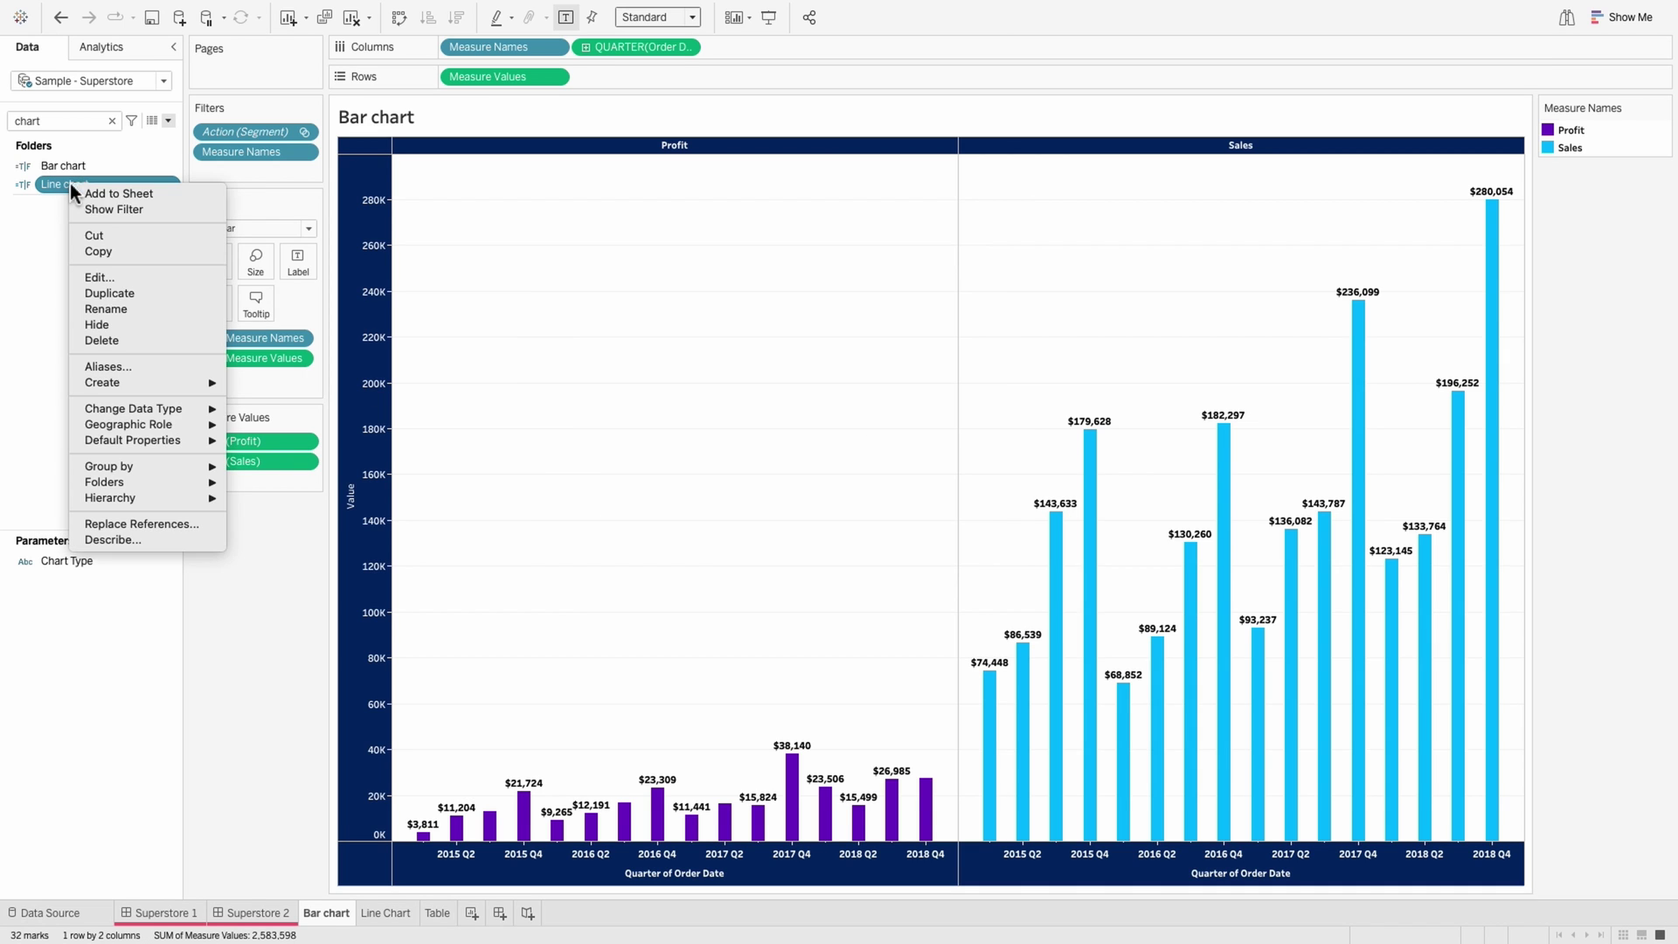
{"action": "left_click", "coordinate": [117, 297]}
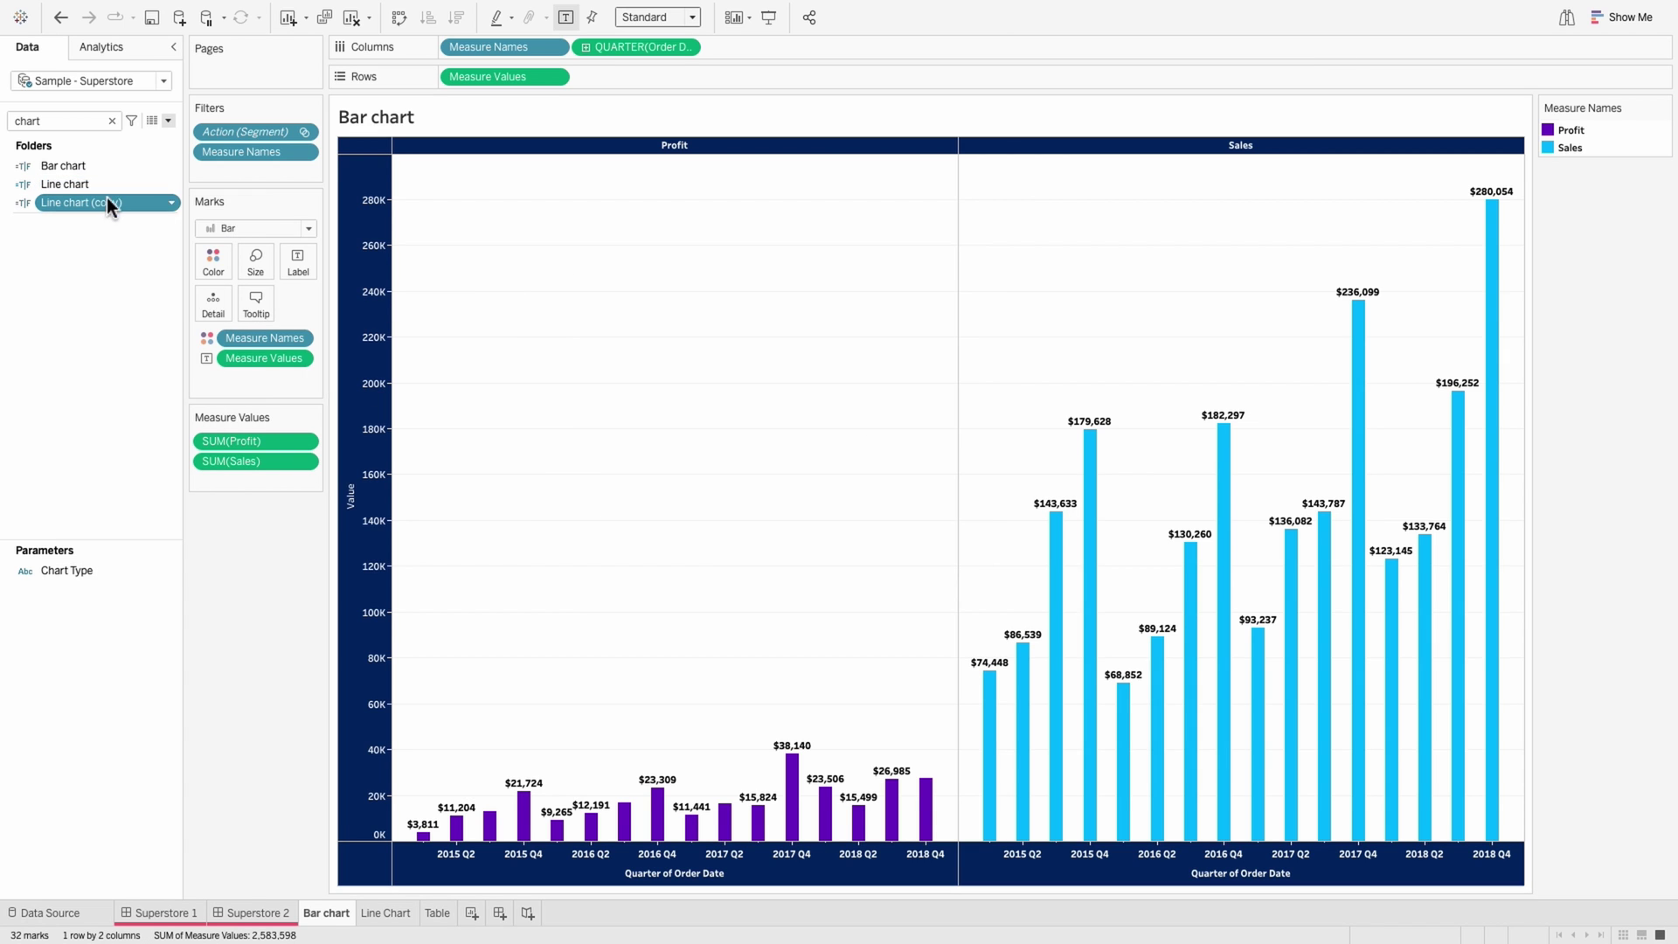
{"action": "right_click", "coordinate": [107, 201]}
{"action": "left_click", "coordinate": [133, 295]}
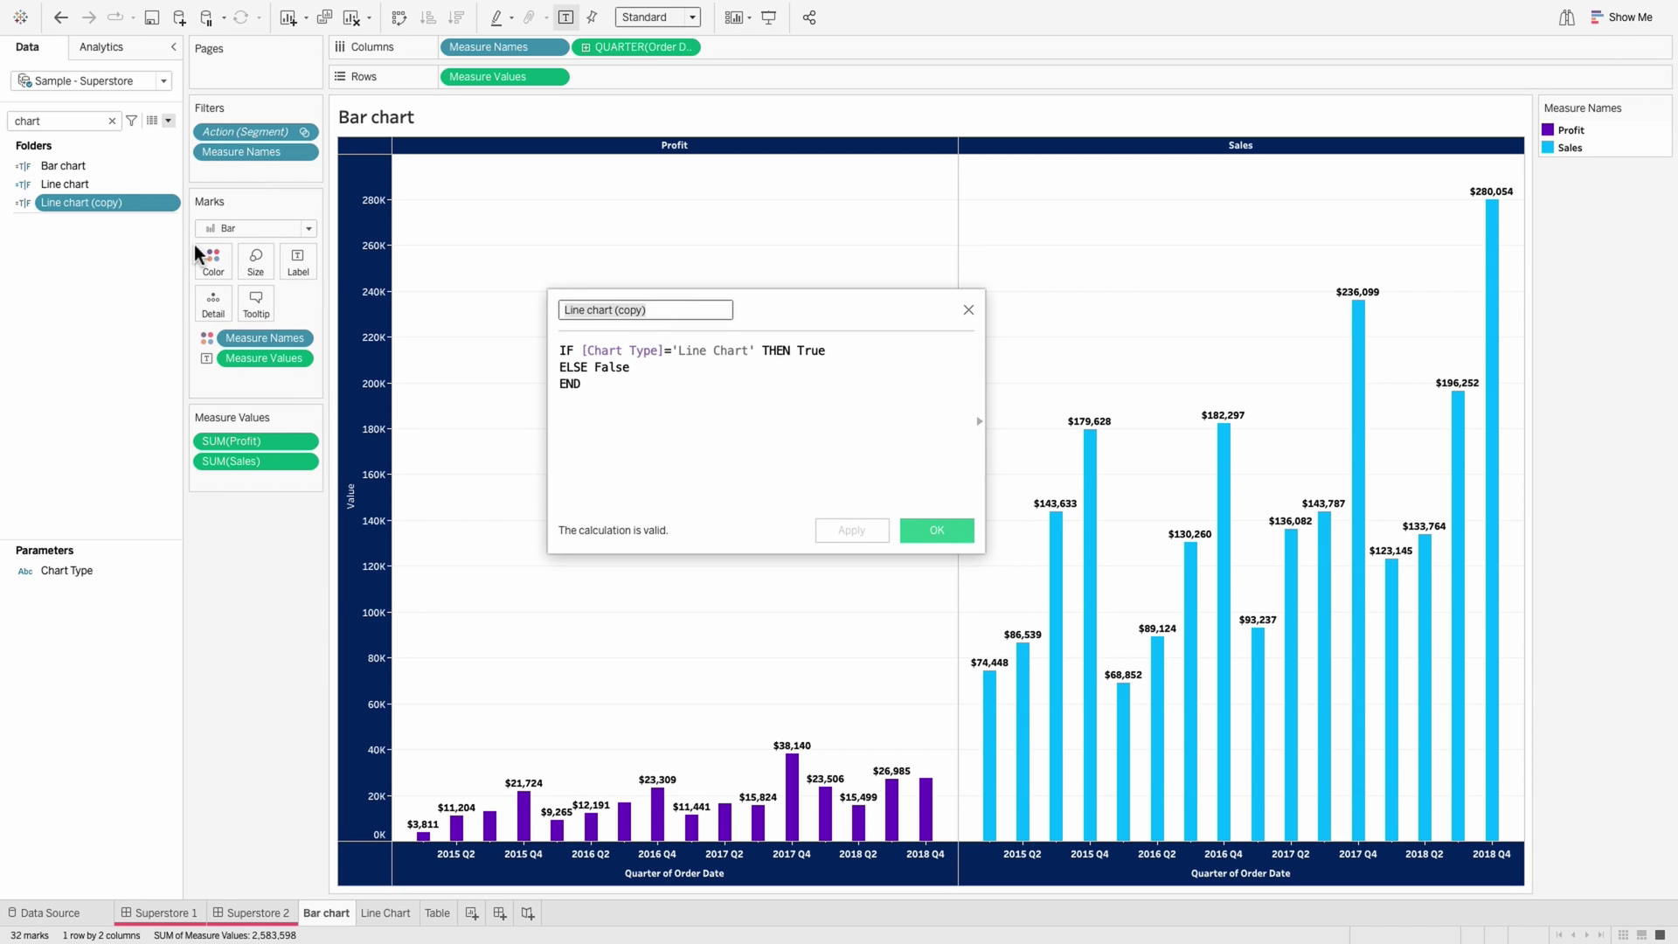
{"action": "type", "text": "Table"}
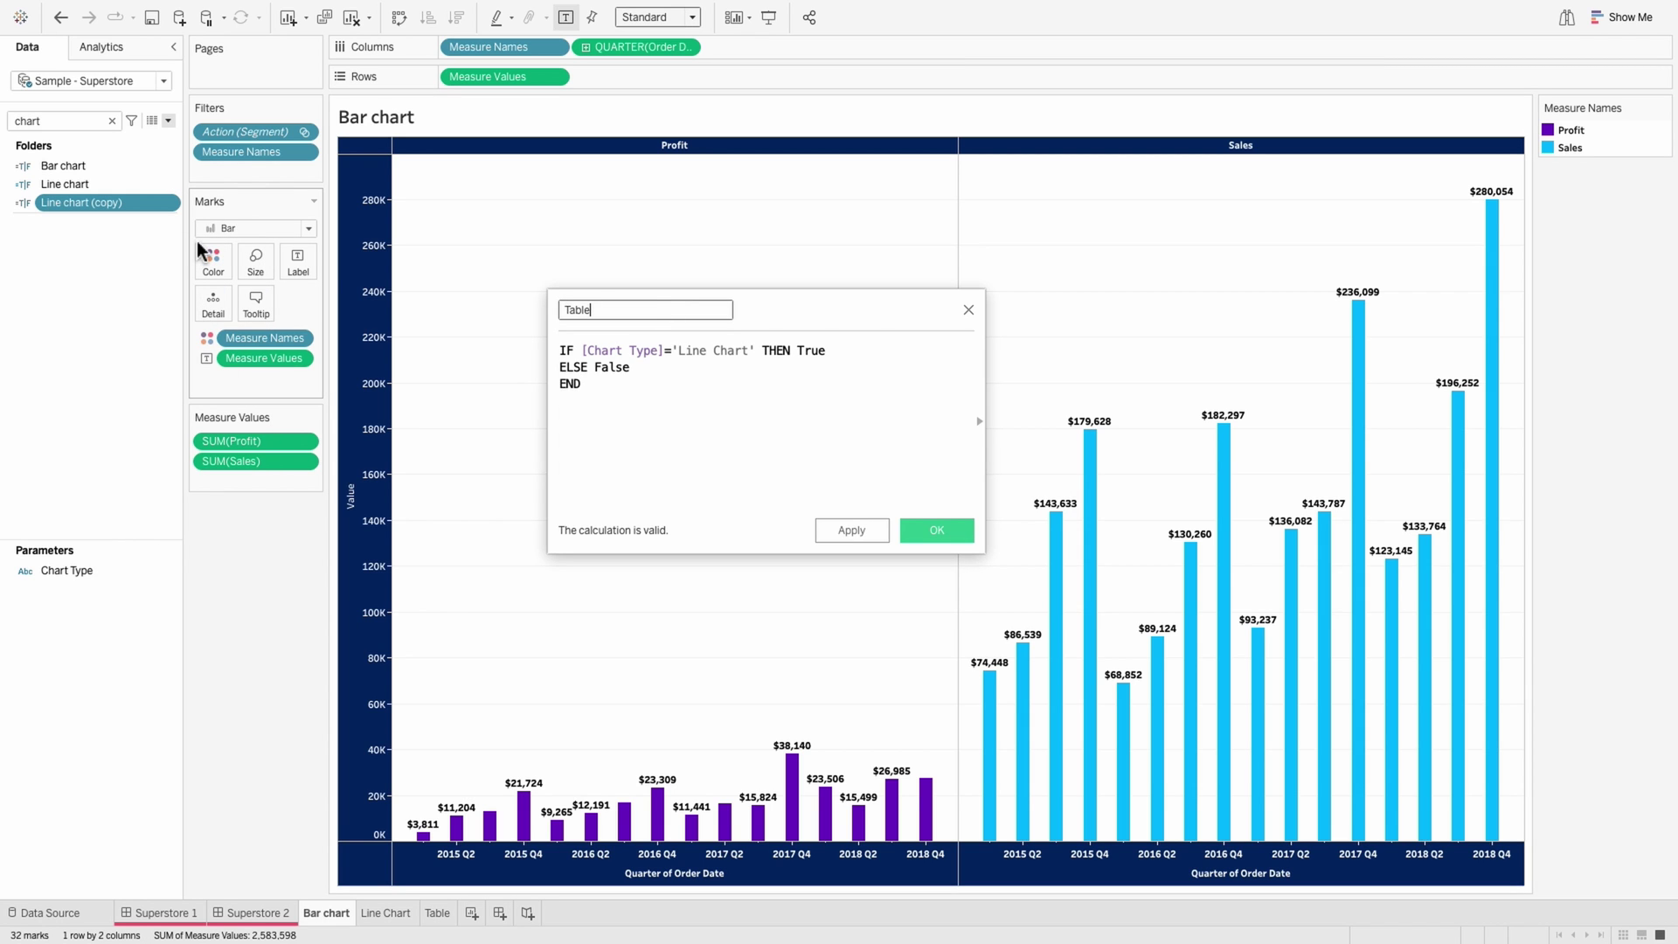
{"action": "left_click_drag", "start_coordinate": [685, 354], "coordinate": [749, 358]}
{"action": "type", "text": "Table"}
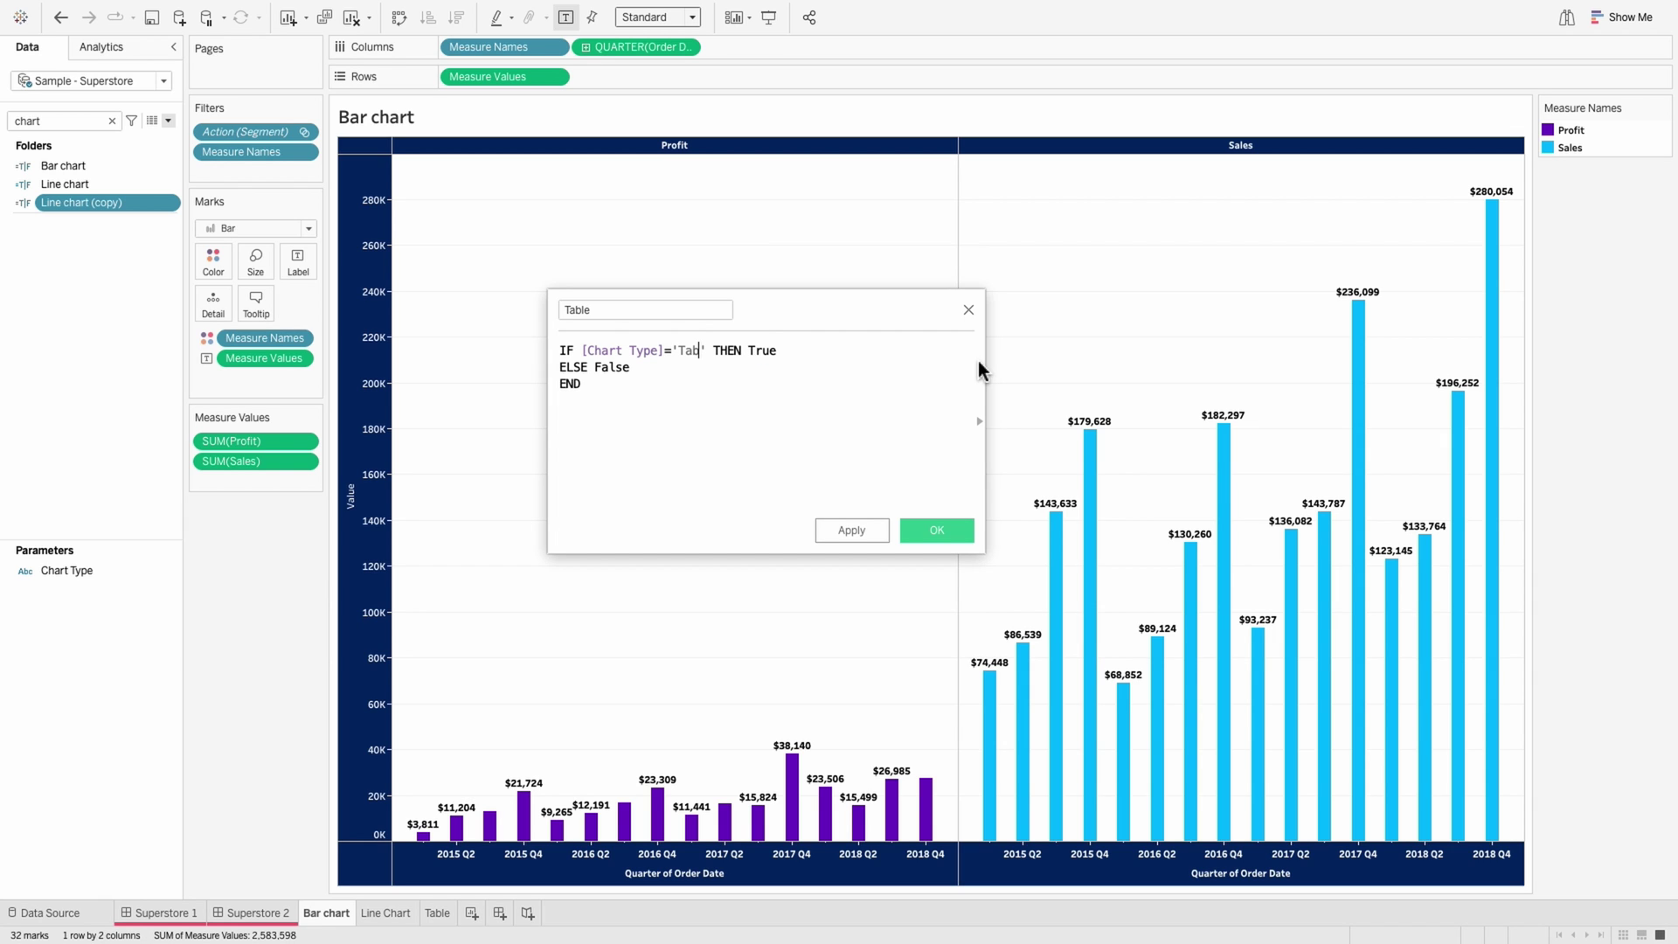
{"action": "left_click", "coordinate": [674, 312]}
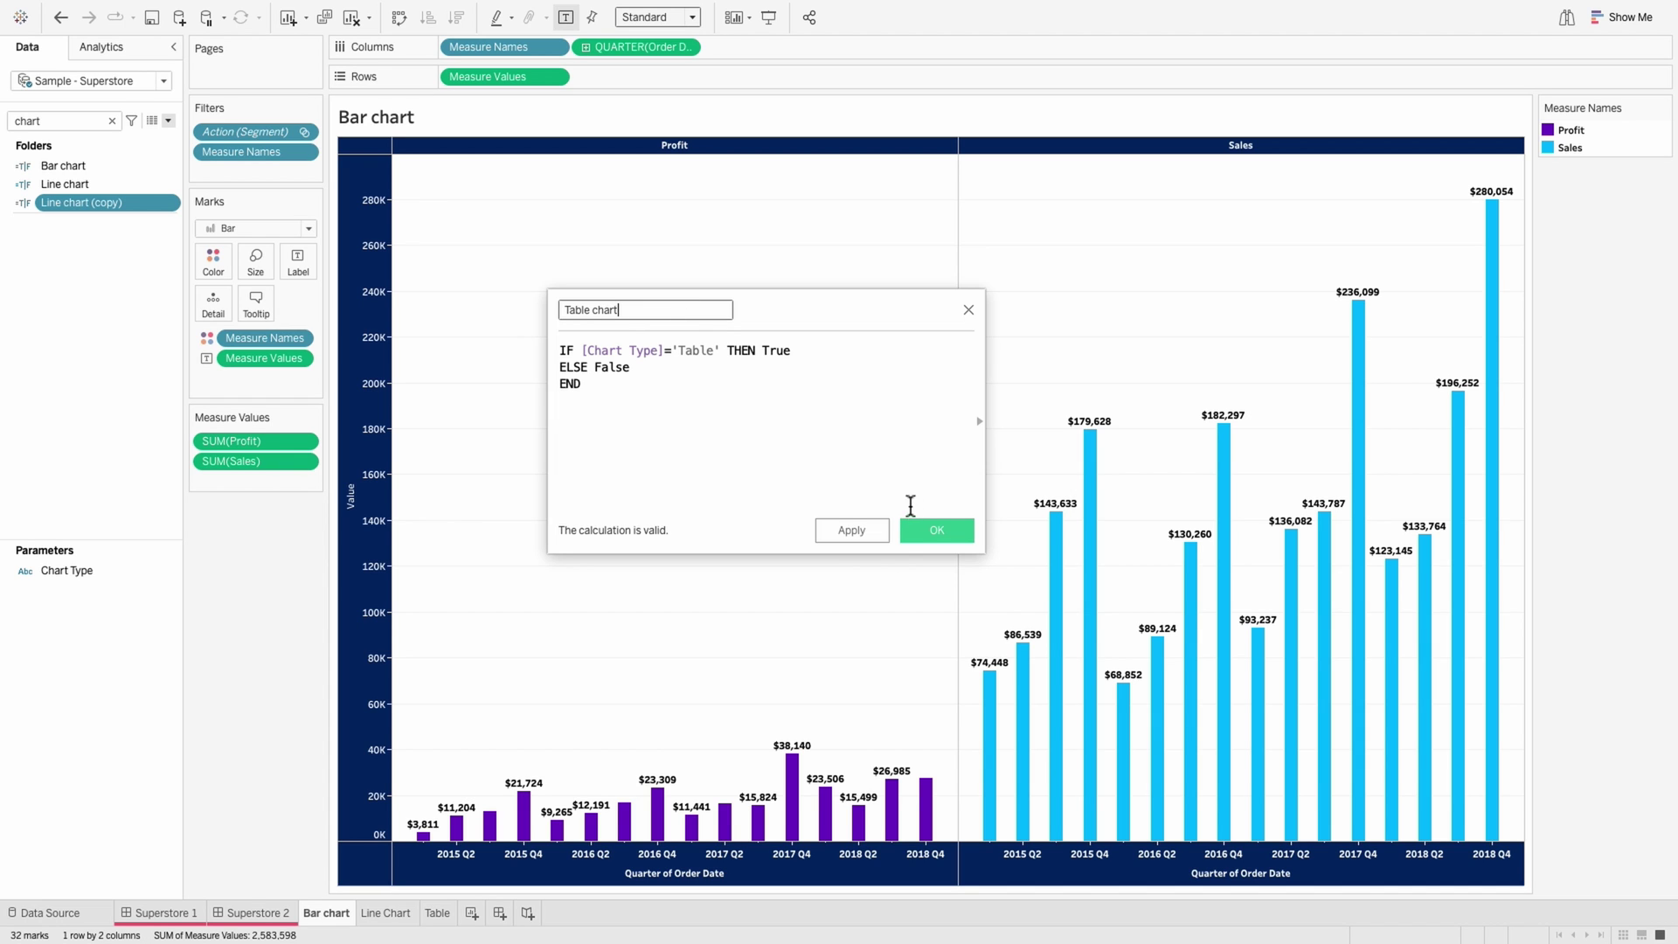
{"action": "left_click", "coordinate": [921, 522]}
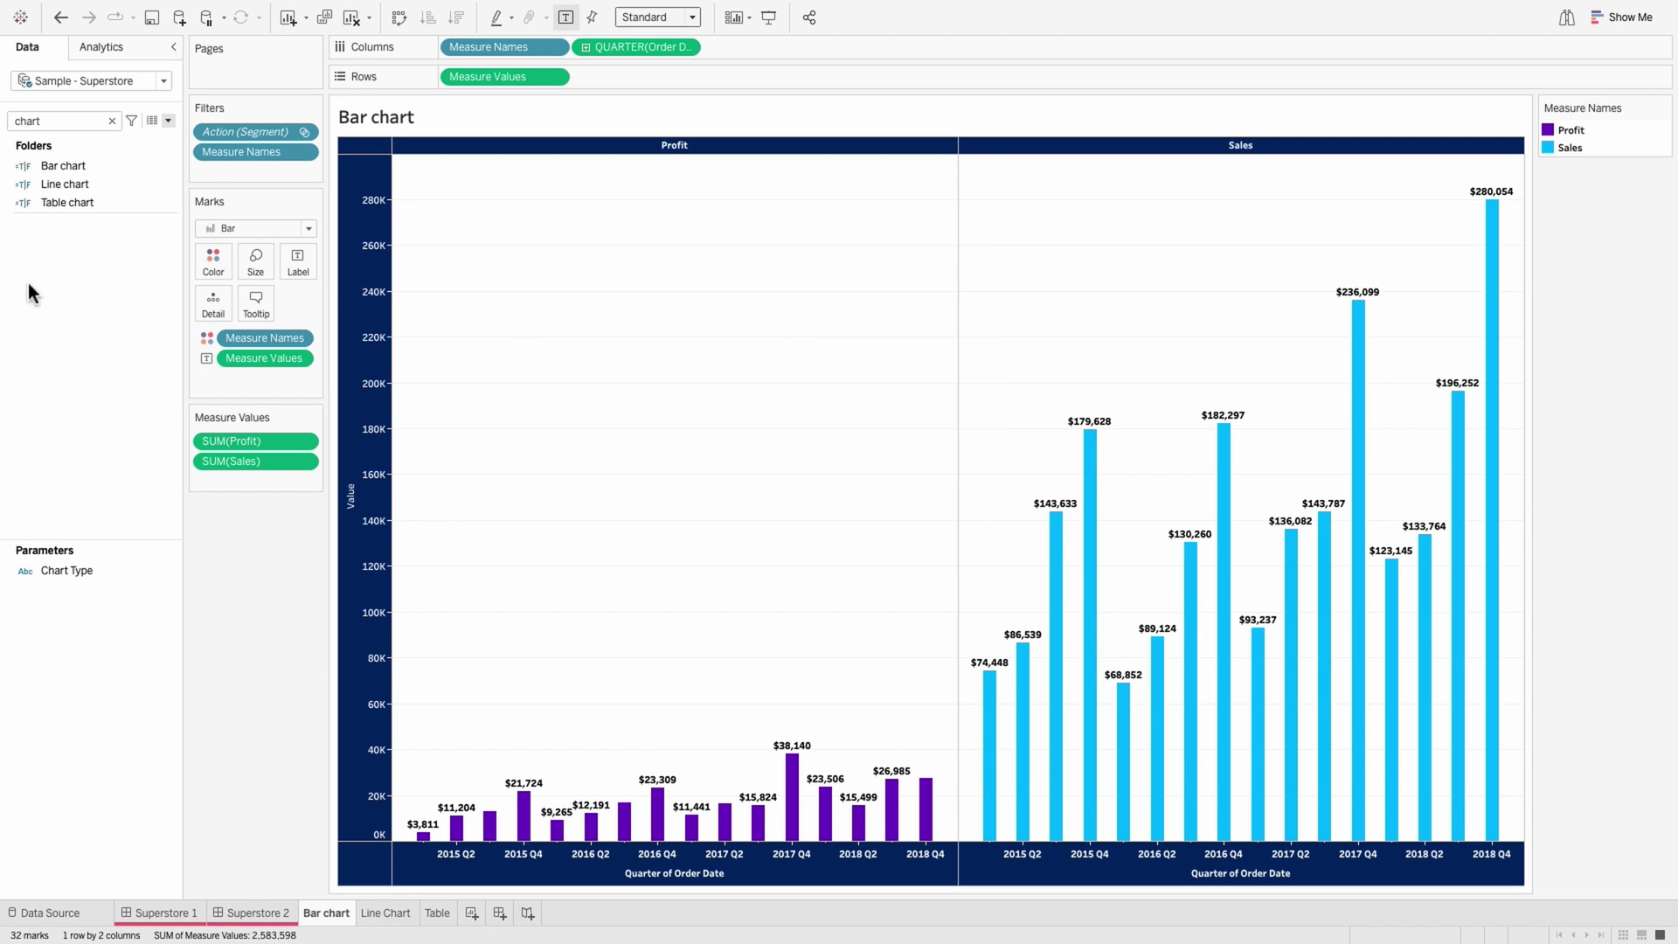
{"action": "left_click", "coordinate": [35, 171]}
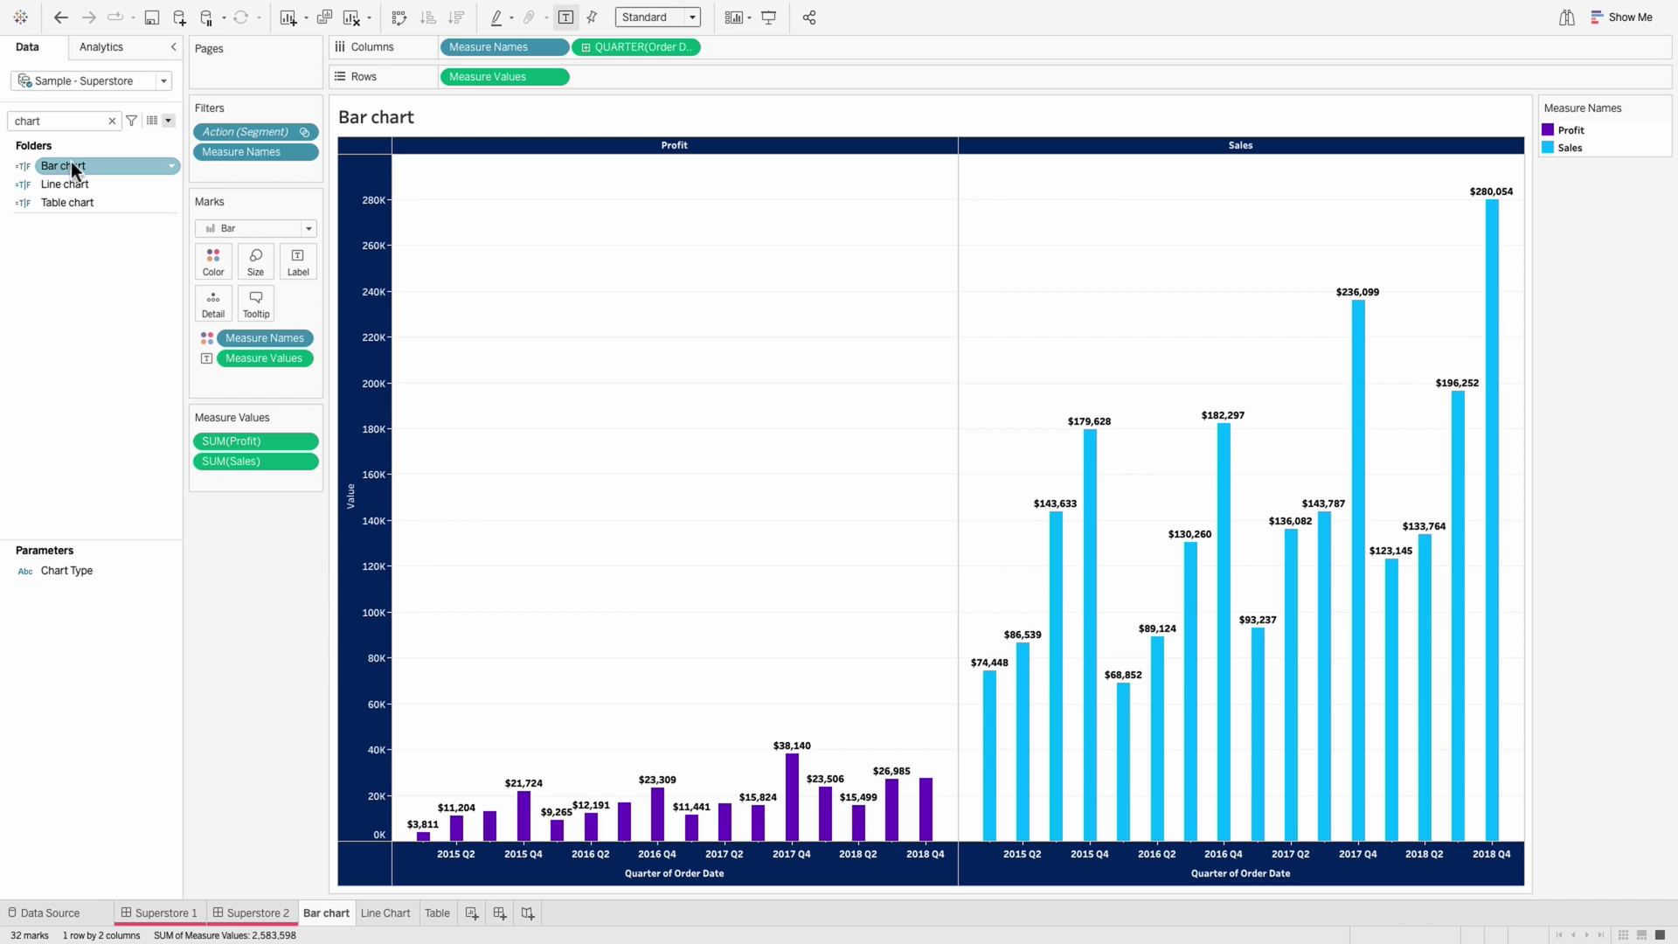
{"action": "mouse_move", "coordinate": [71, 162]}
{"action": "left_mouse_down"}
{"action": "mouse_move", "coordinate": [239, 171]}
{"action": "mouse_move", "coordinate": [64, 164]}
{"action": "left_mouse_up"}
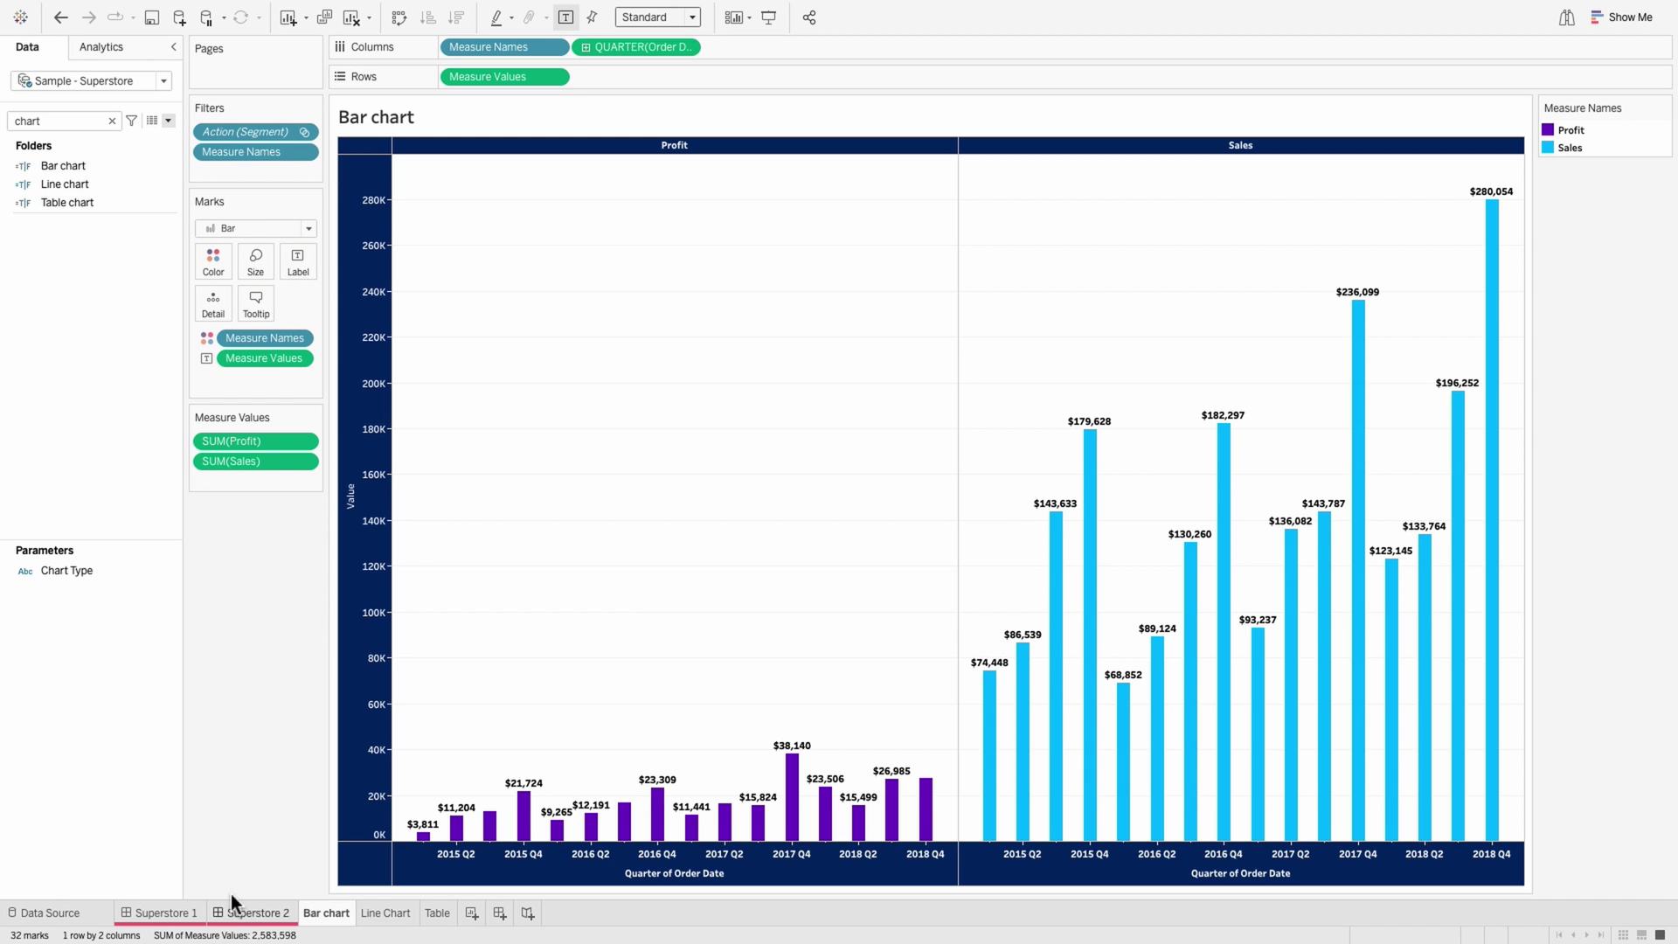
Step: On Superstore 2, make the Bar chart zone's visibility controlled by the Bar chart field
{"action": "left_click", "coordinate": [246, 912]}
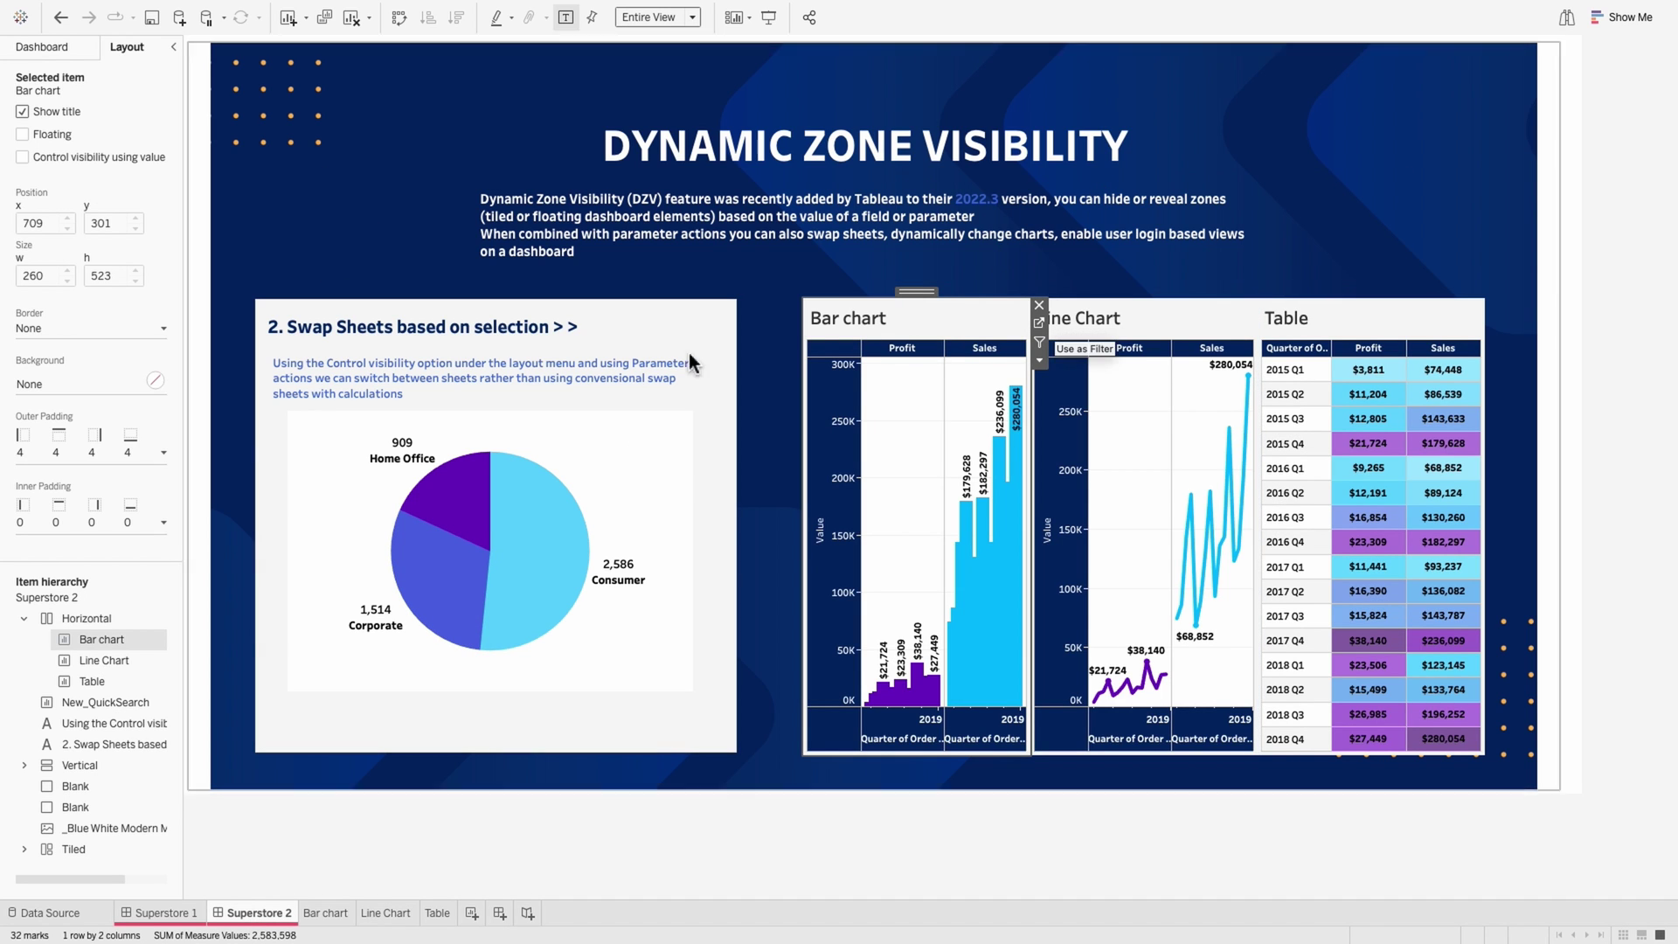
{"action": "left_click", "coordinate": [42, 159]}
{"action": "left_click", "coordinate": [79, 178]}
{"action": "mouse_move", "coordinate": [86, 224]}
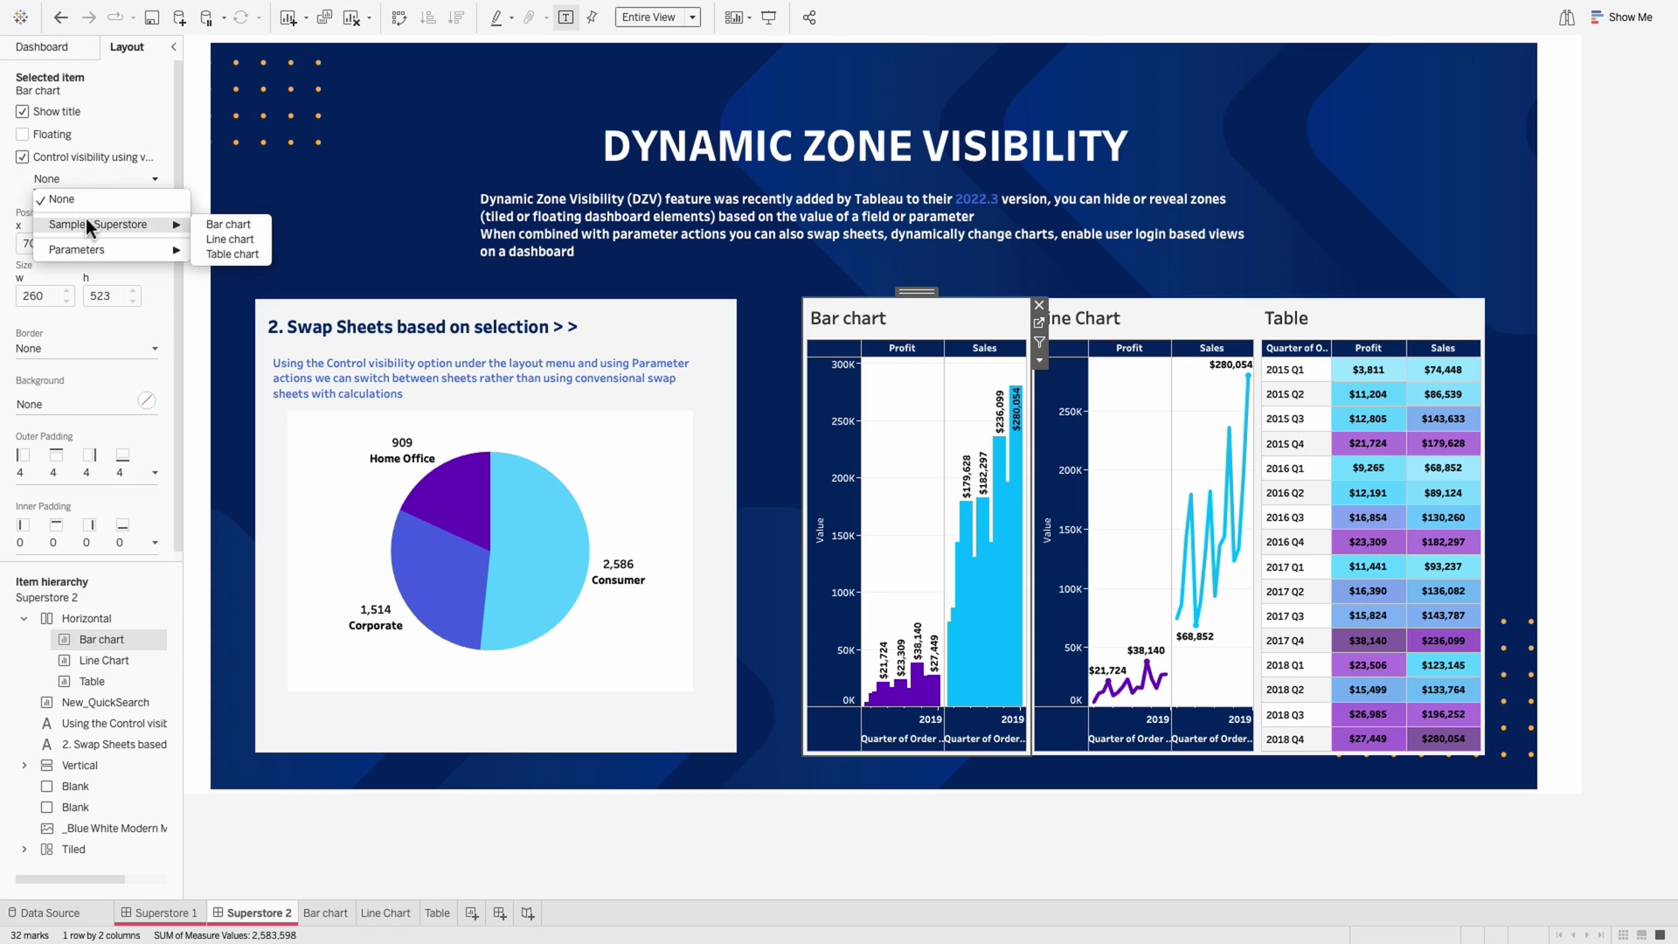
{"action": "left_click", "coordinate": [243, 226]}
Step: Make the Line Chart zone's visibility controlled by the Line chart field
{"action": "left_click", "coordinate": [1072, 313]}
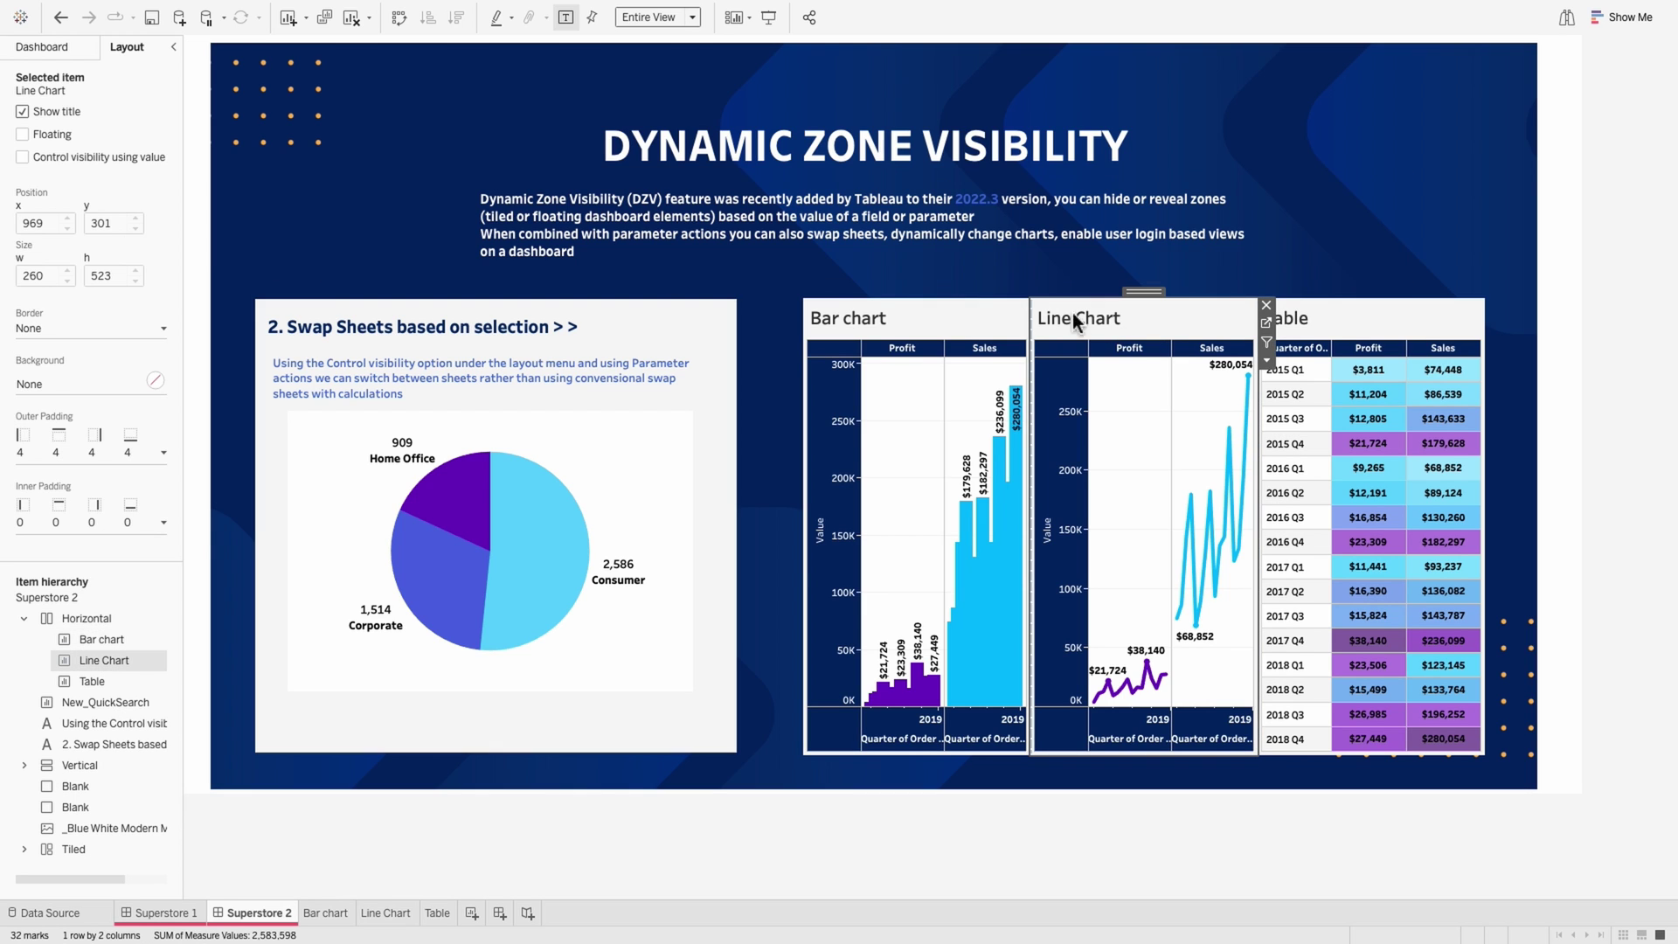
{"action": "left_click", "coordinate": [70, 163]}
{"action": "left_click", "coordinate": [96, 182]}
{"action": "mouse_move", "coordinate": [101, 224]}
{"action": "left_click", "coordinate": [227, 238]}
Step: Make the Table zone's visibility controlled by the Table chart field
{"action": "left_click", "coordinate": [1355, 311]}
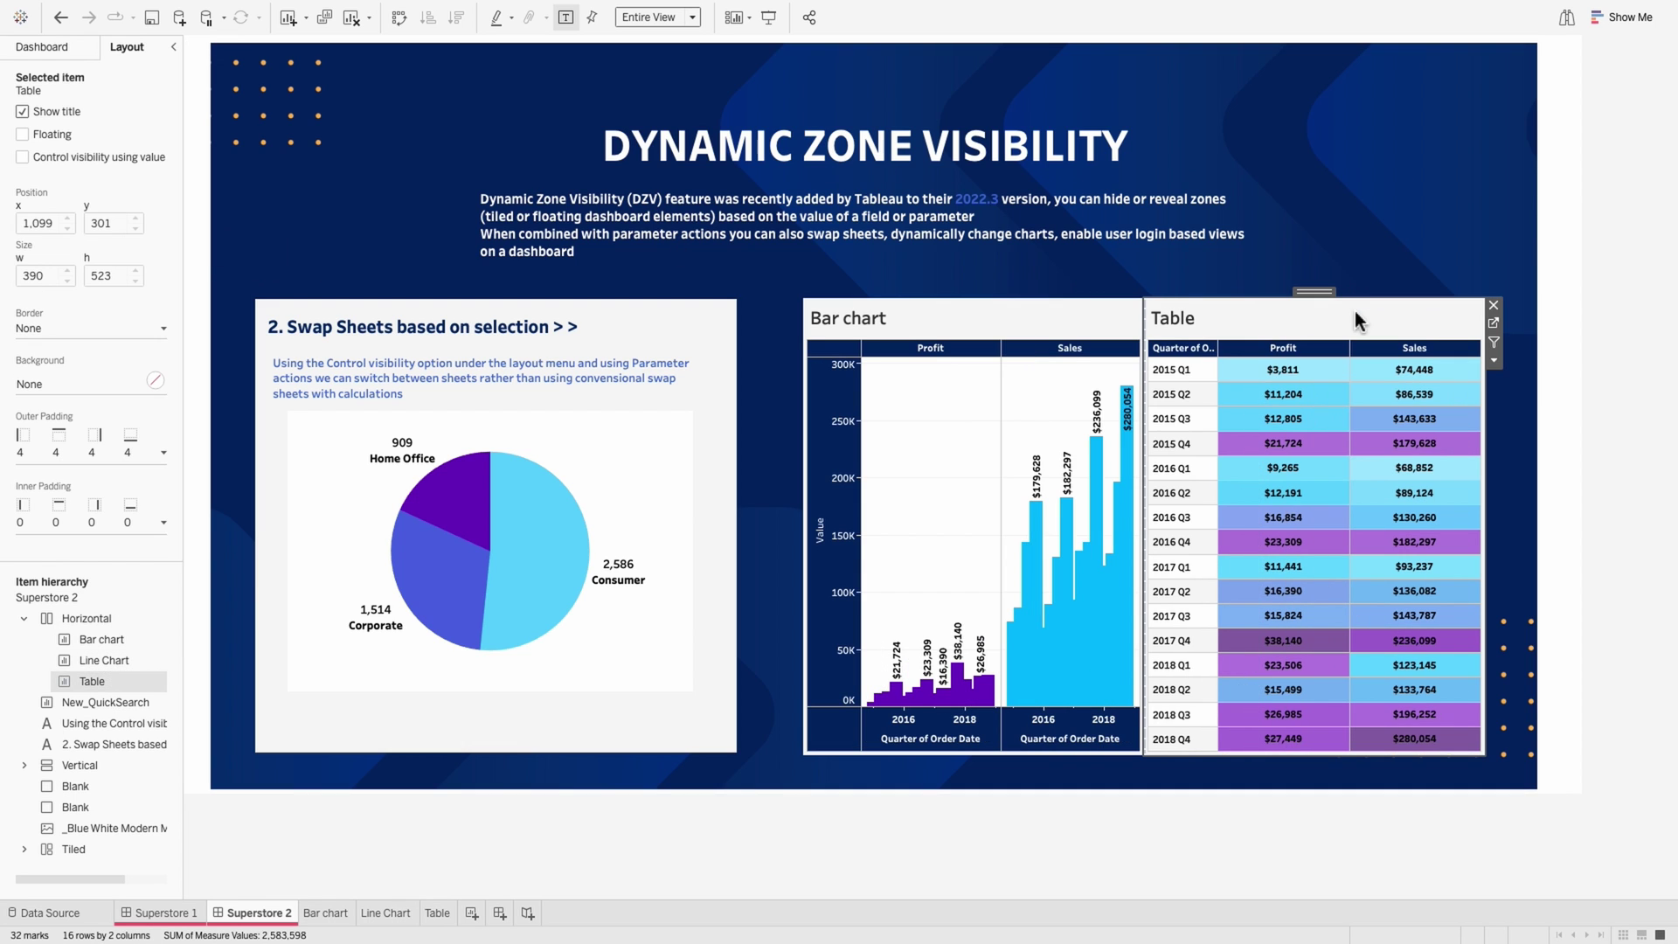
{"action": "left_click", "coordinate": [101, 158]}
{"action": "left_click", "coordinate": [114, 179]}
{"action": "mouse_move", "coordinate": [103, 229]}
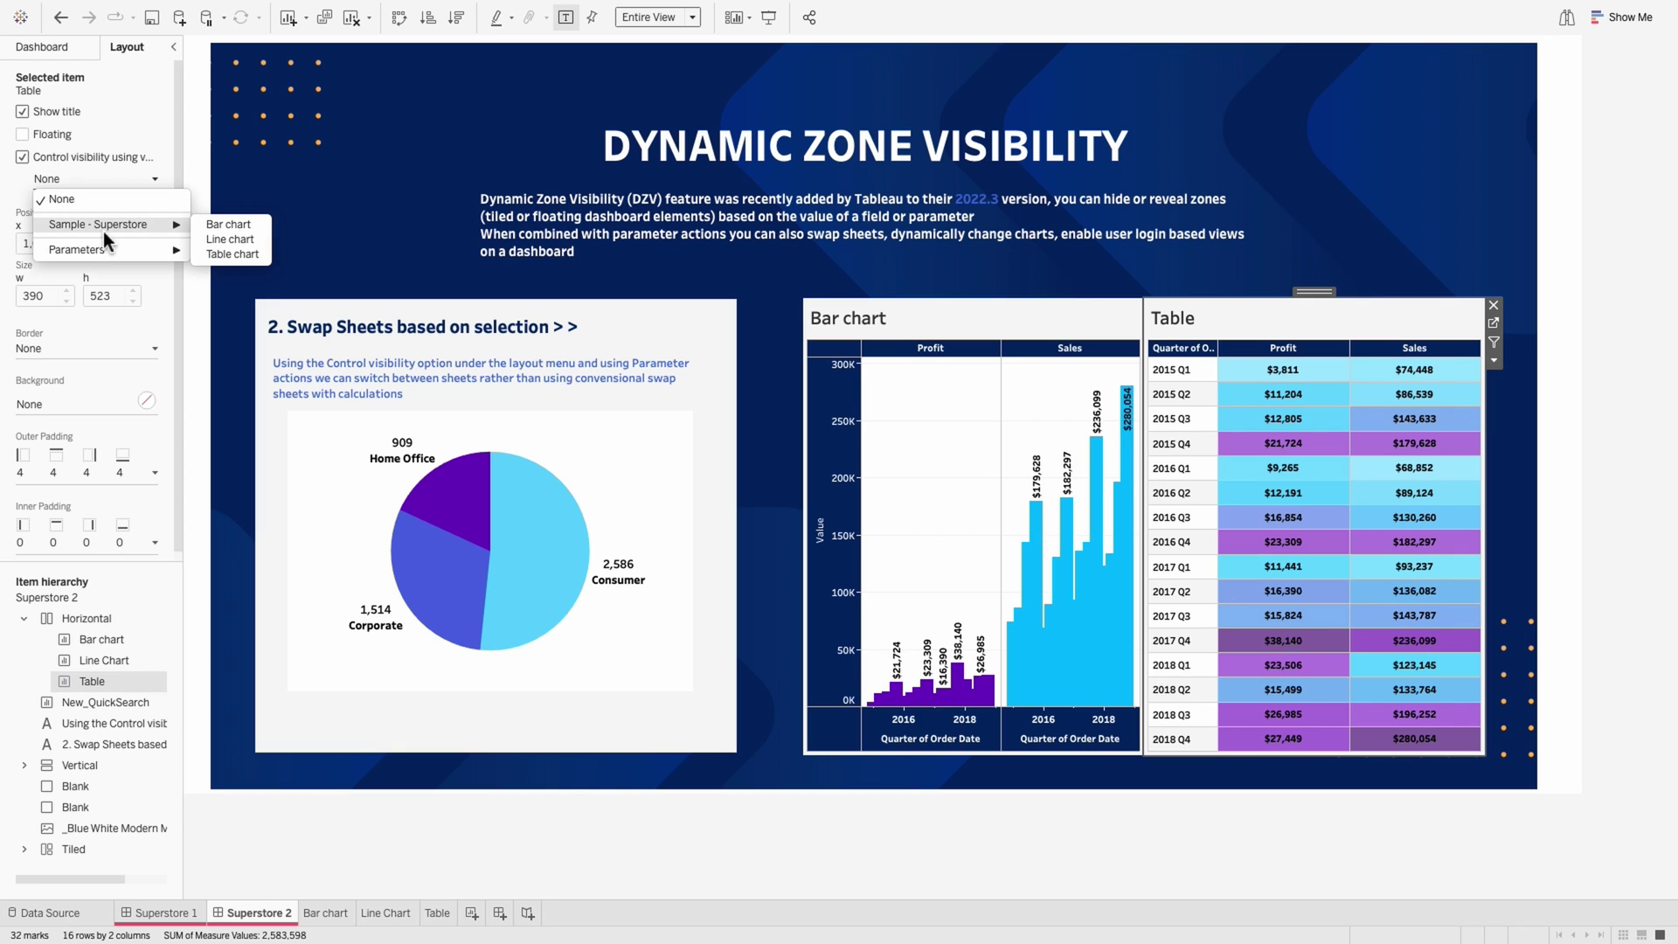
{"action": "left_click", "coordinate": [230, 255]}
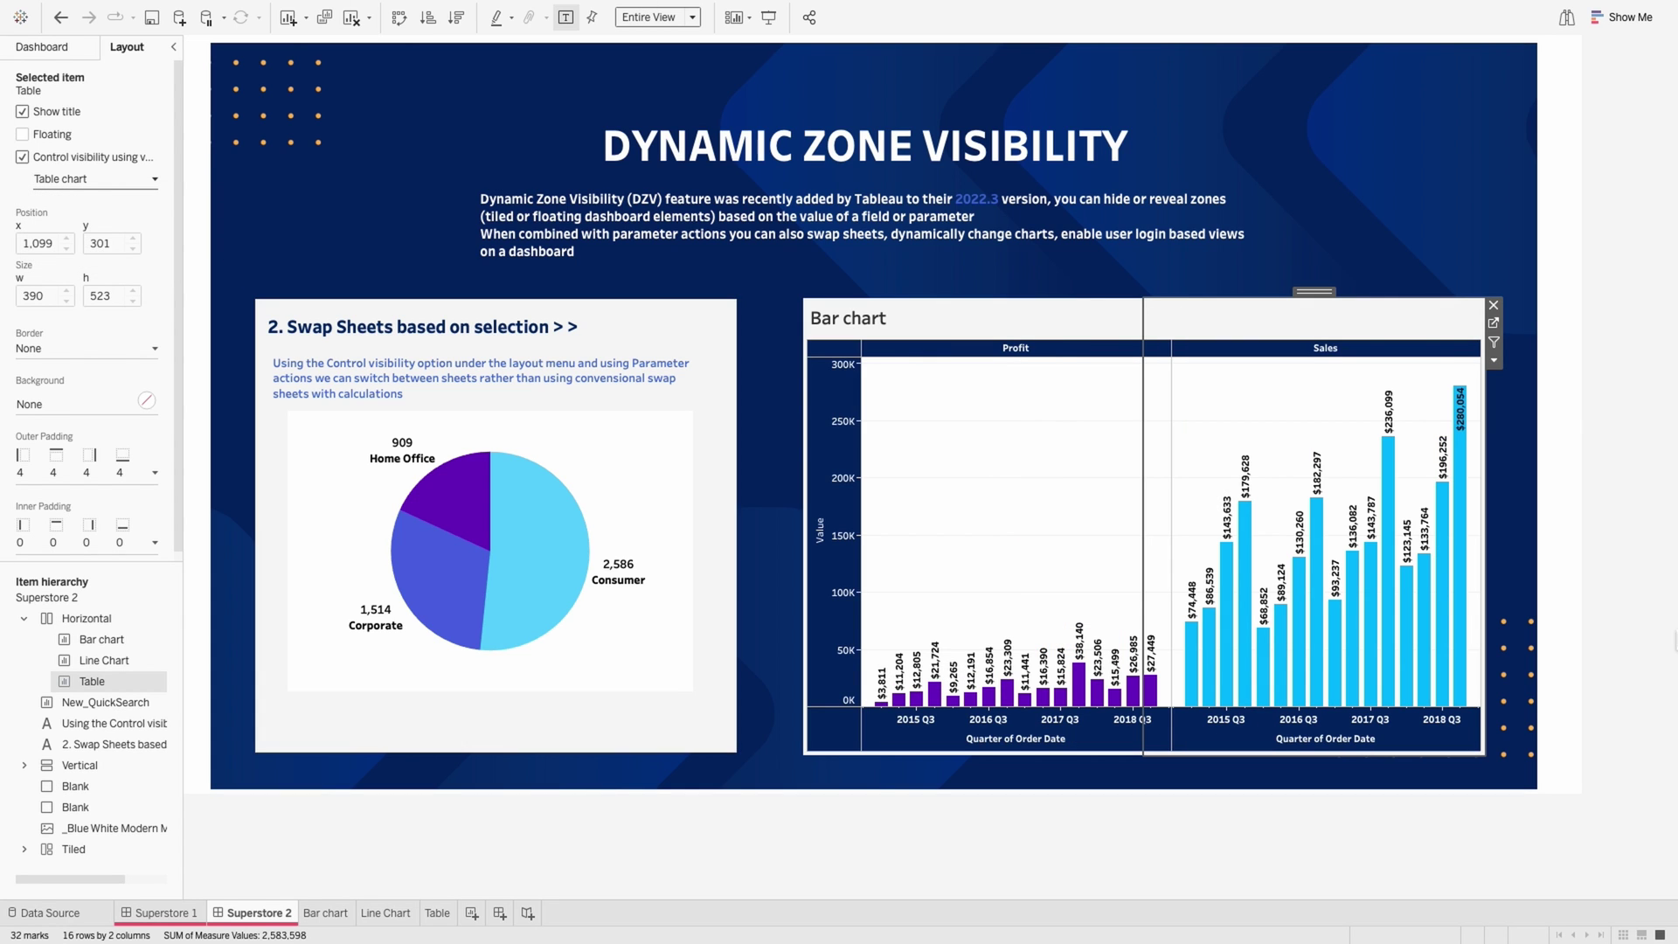
{"action": "left_click", "coordinate": [1658, 636]}
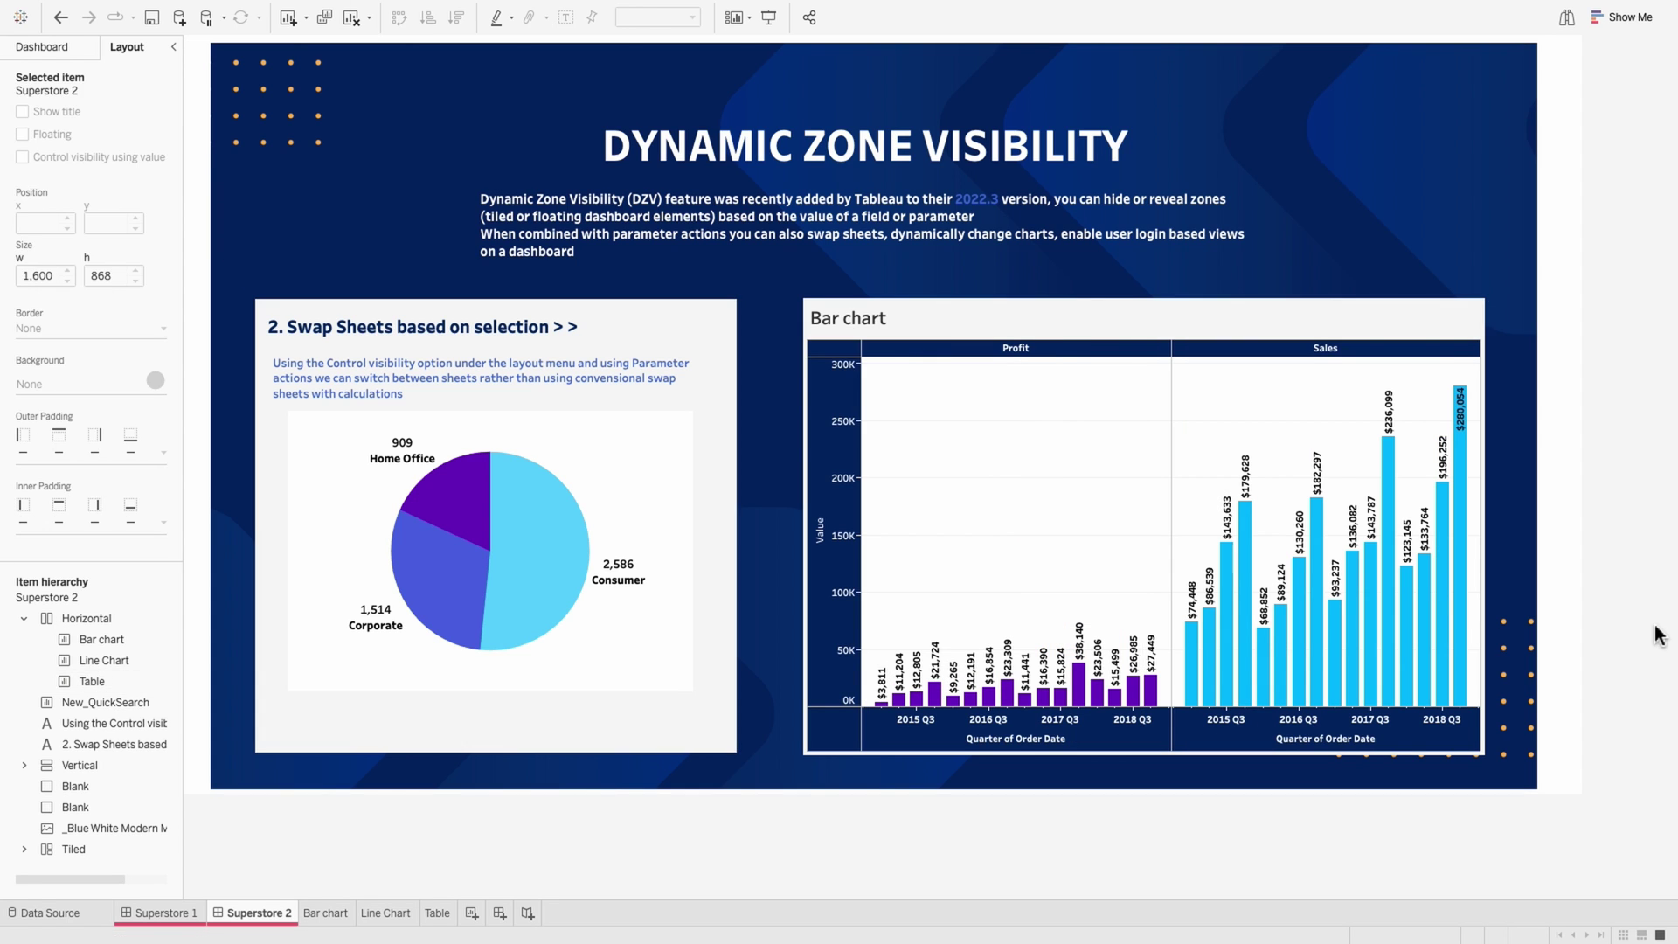
Step: Add the Chart Type parameter control to the dashboard and hide its title
{"action": "left_click", "coordinate": [1008, 313]}
{"action": "left_click", "coordinate": [1494, 361]}
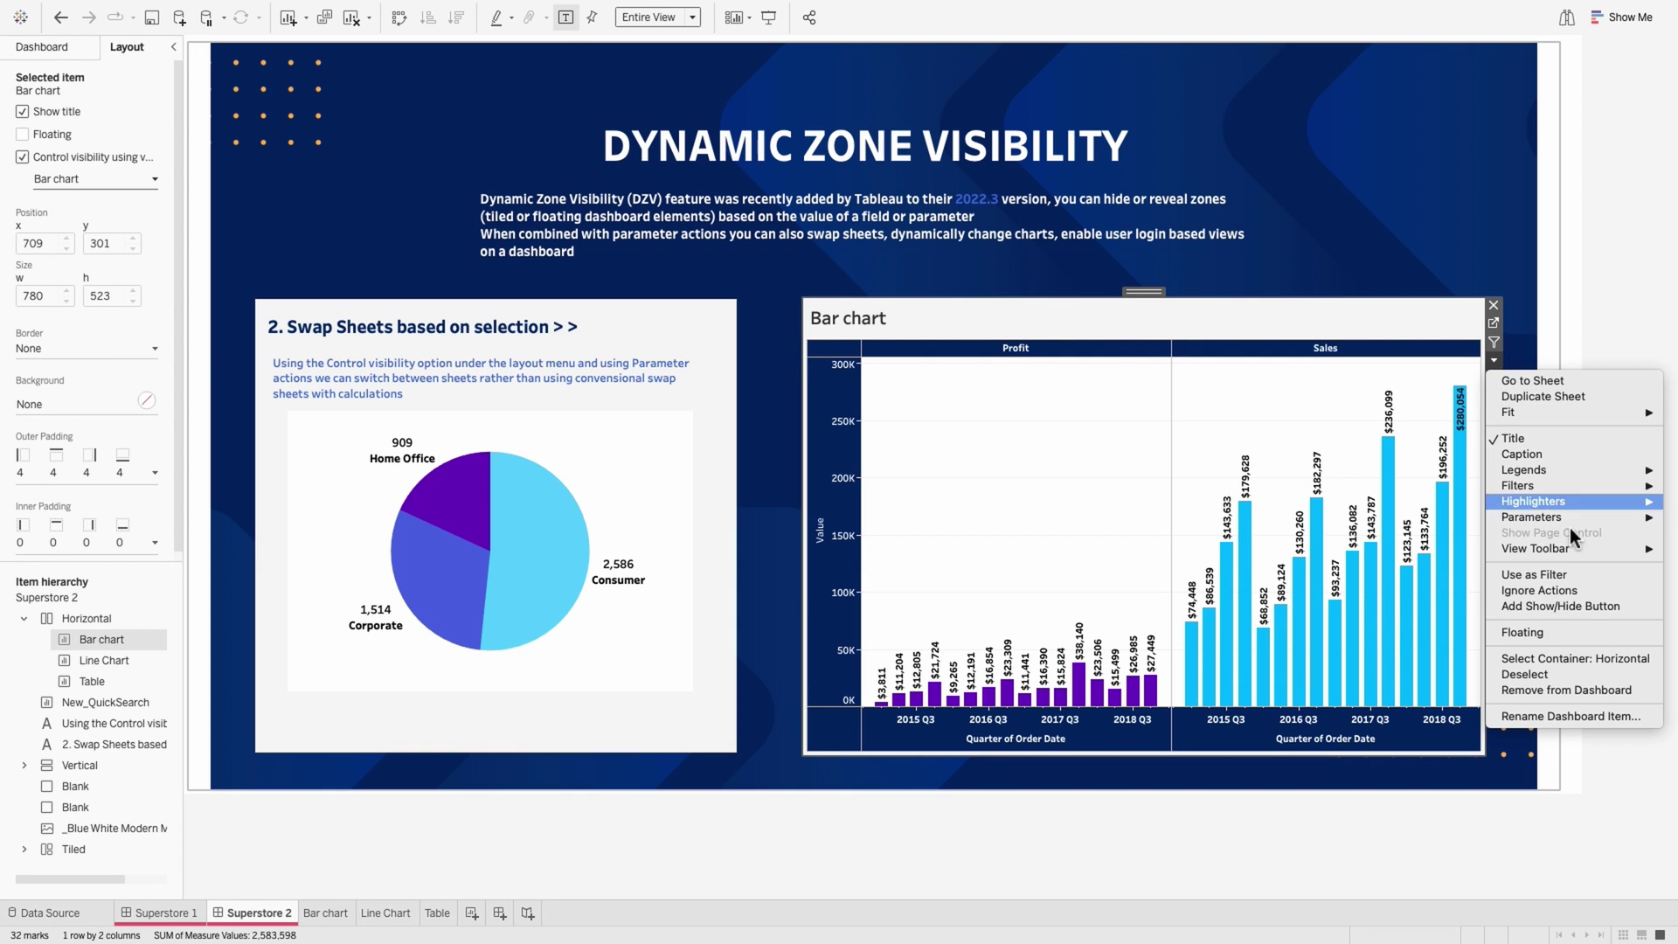
{"action": "mouse_move", "coordinate": [1550, 517]}
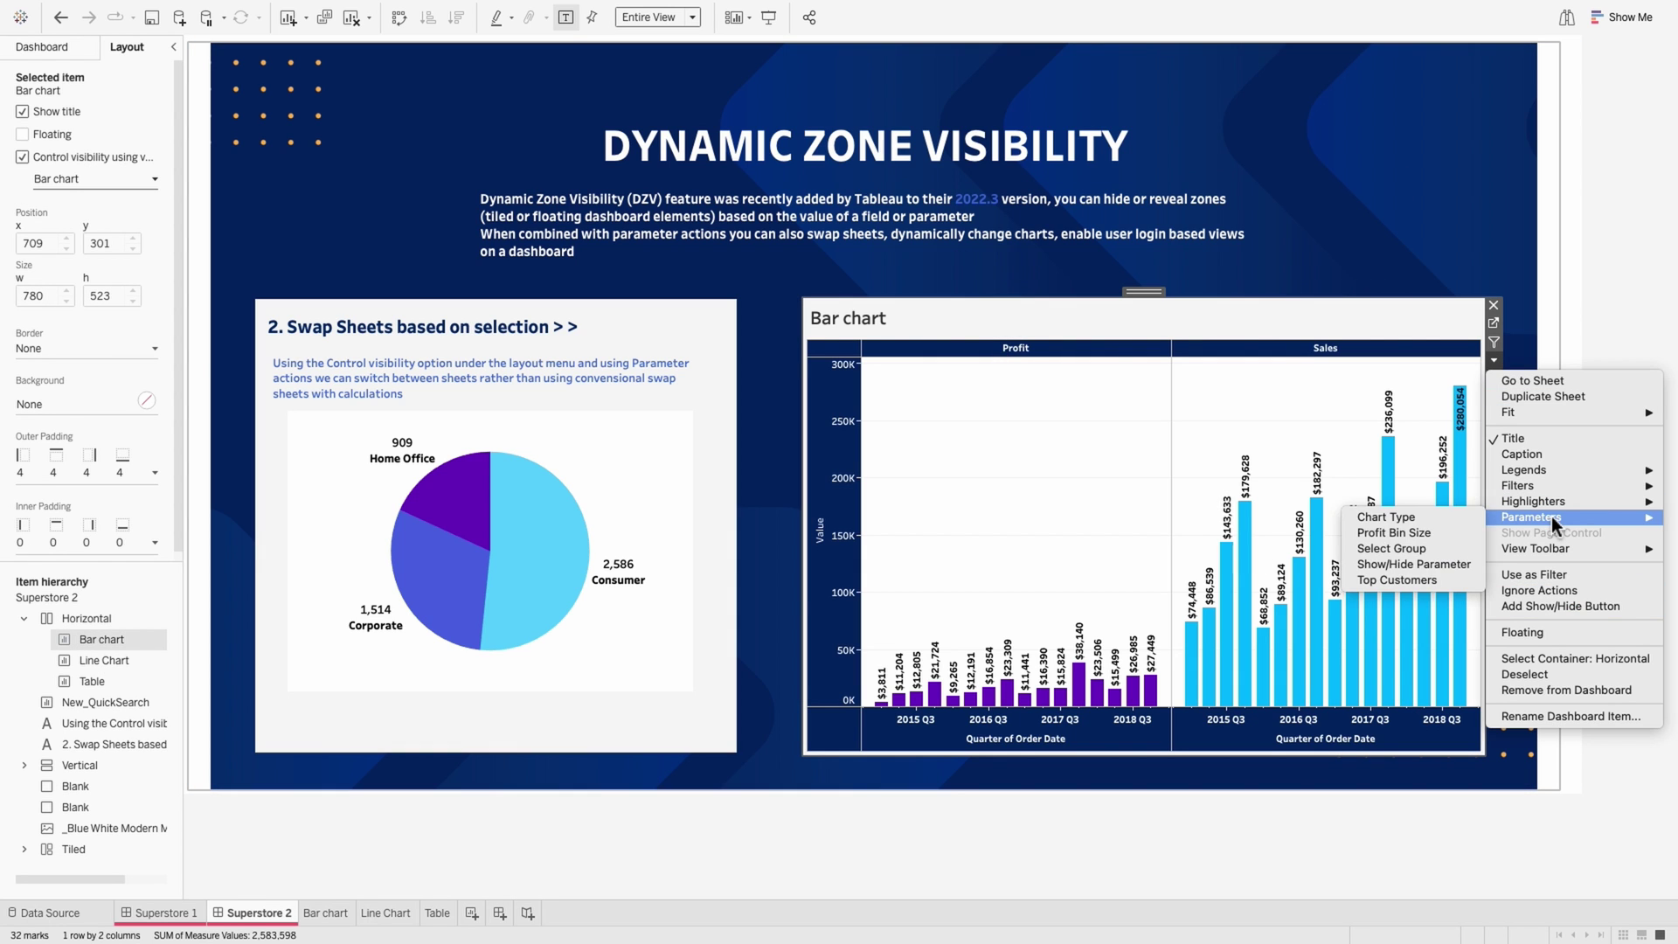
{"action": "left_click", "coordinate": [1407, 518]}
{"action": "right_click", "coordinate": [1374, 311]}
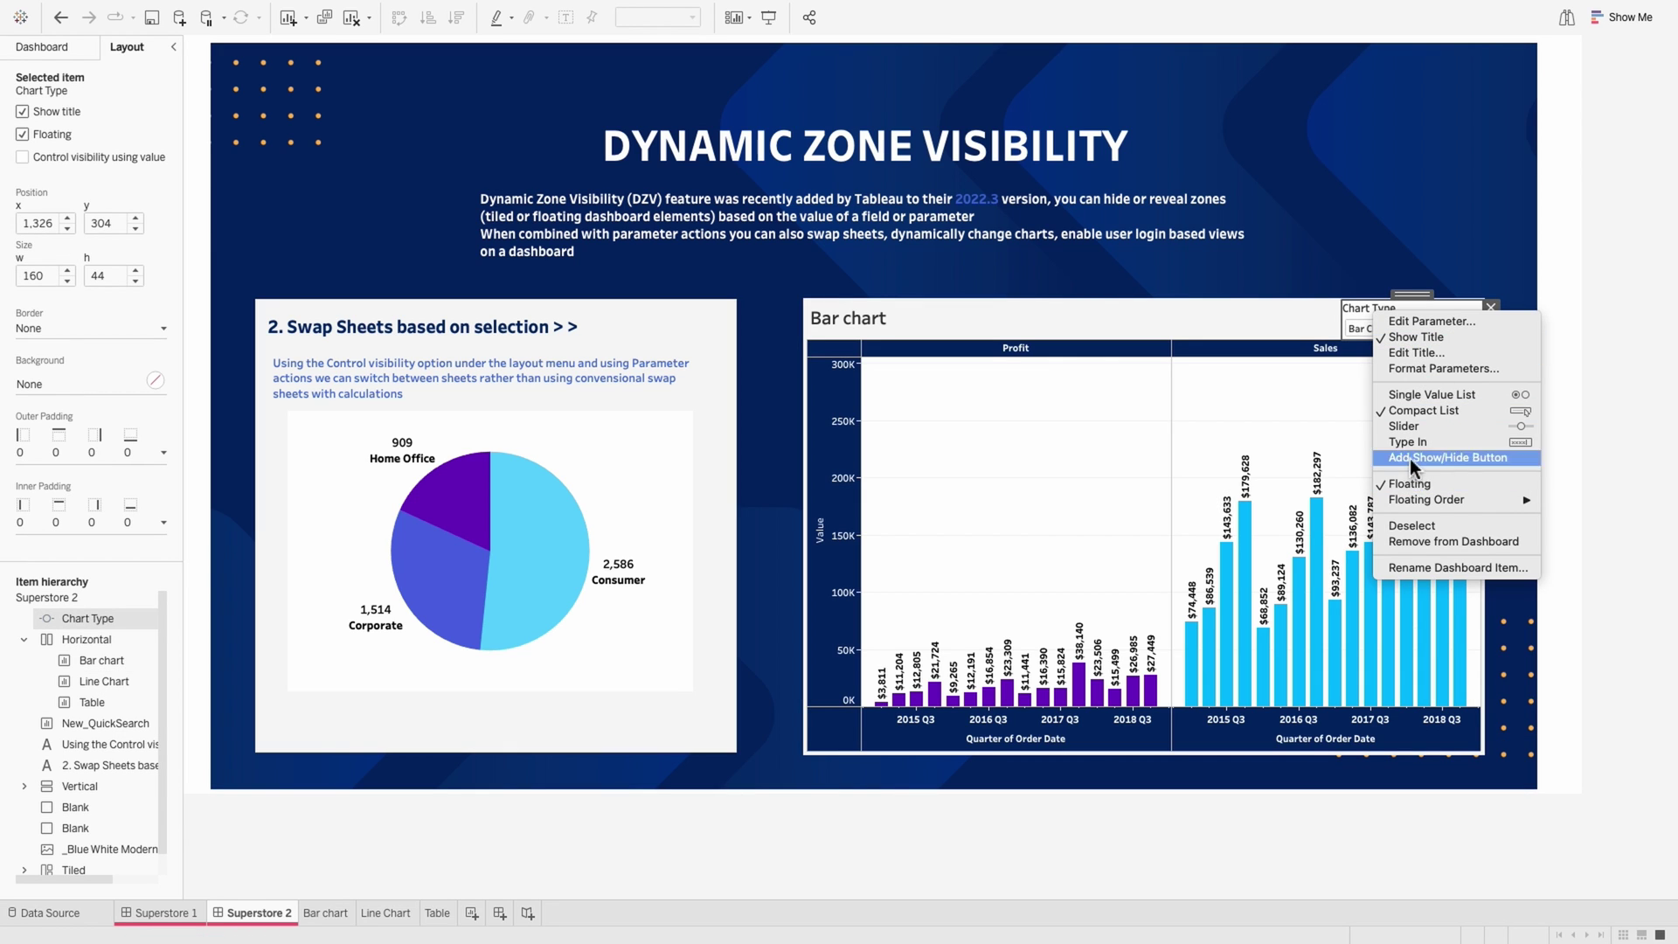
{"action": "left_click", "coordinate": [1416, 341]}
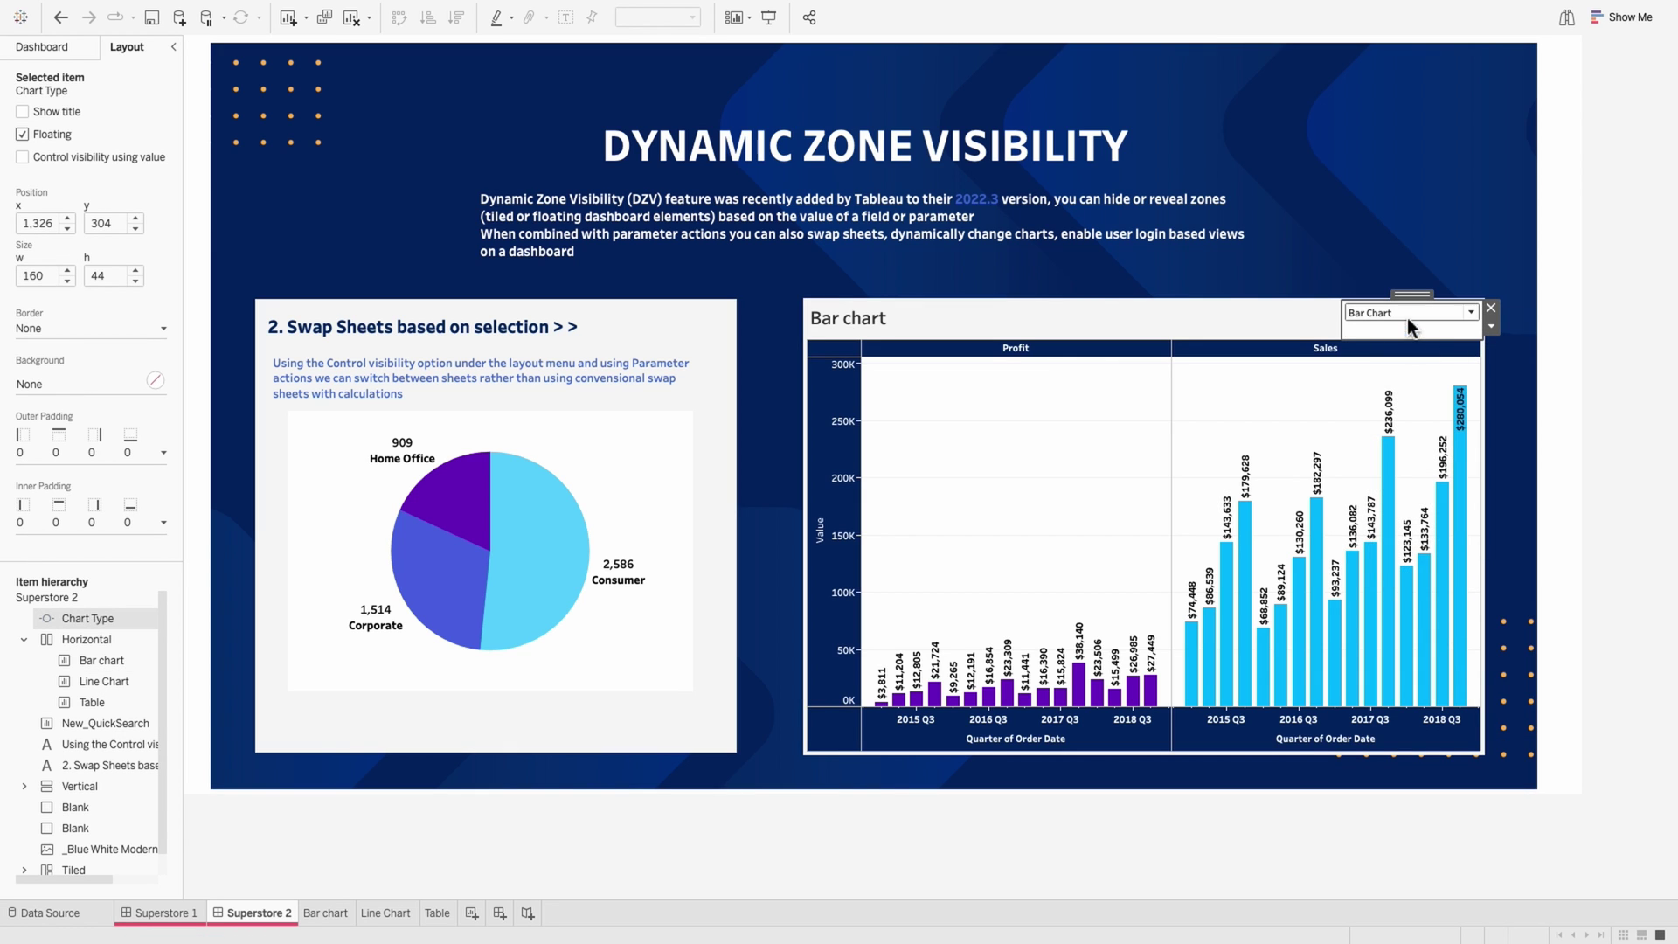
Step: Test the swap by choosing Line Chart, then Table, from the Chart Type dropdown
{"action": "left_click", "coordinate": [1441, 319]}
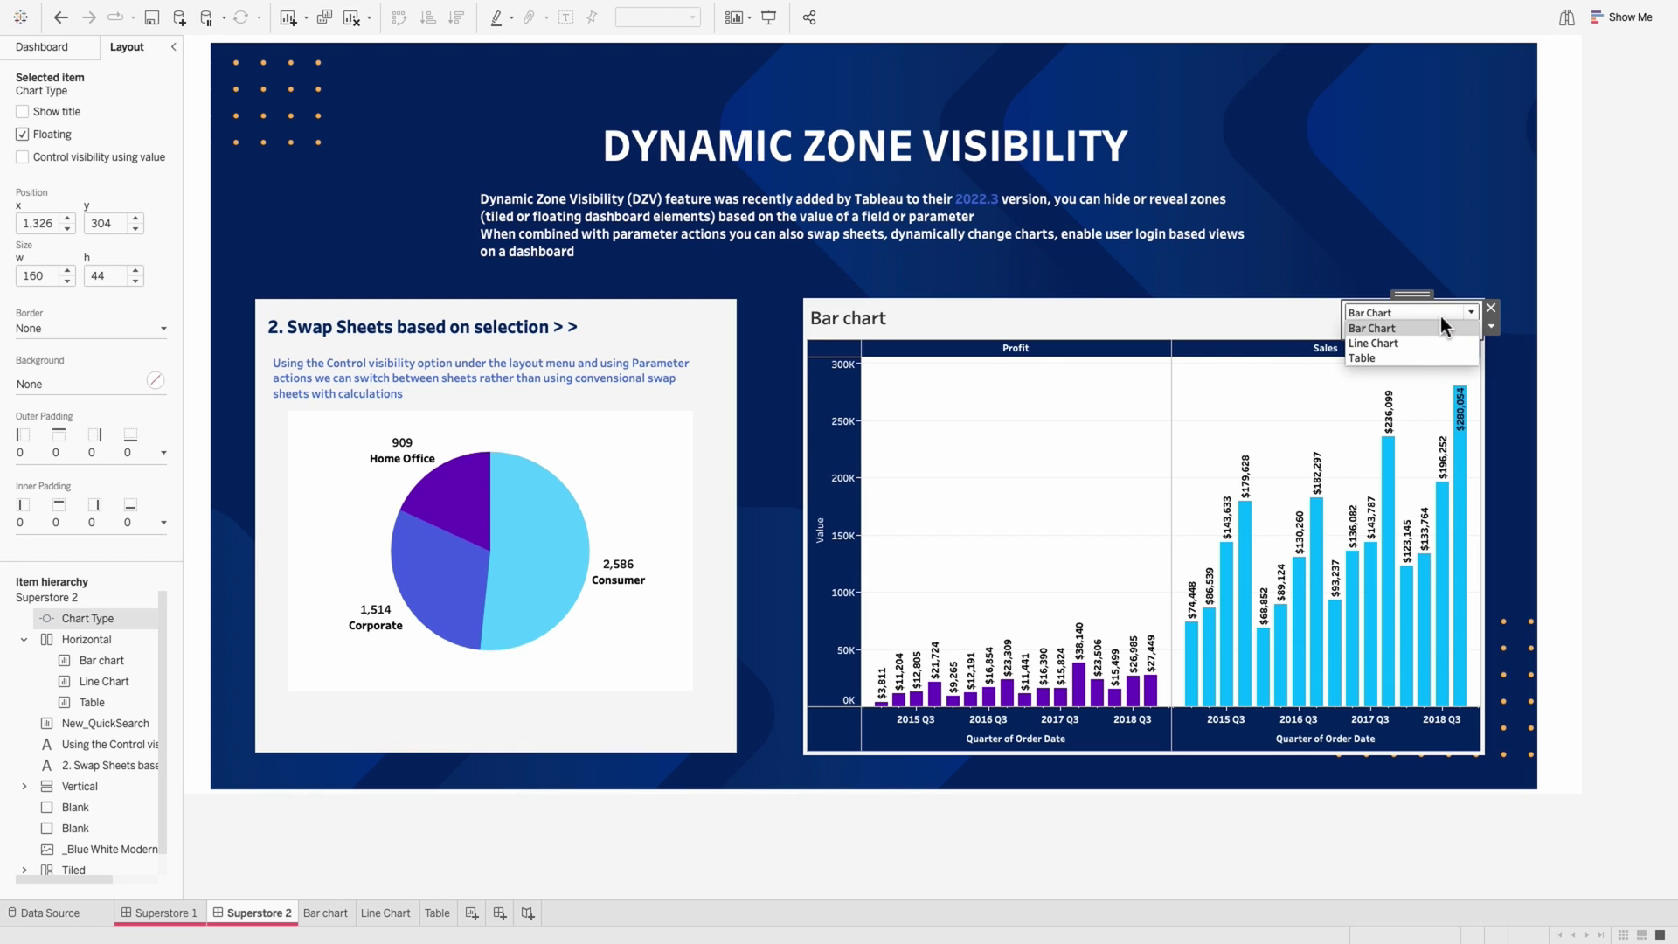
{"action": "left_click", "coordinate": [1416, 343]}
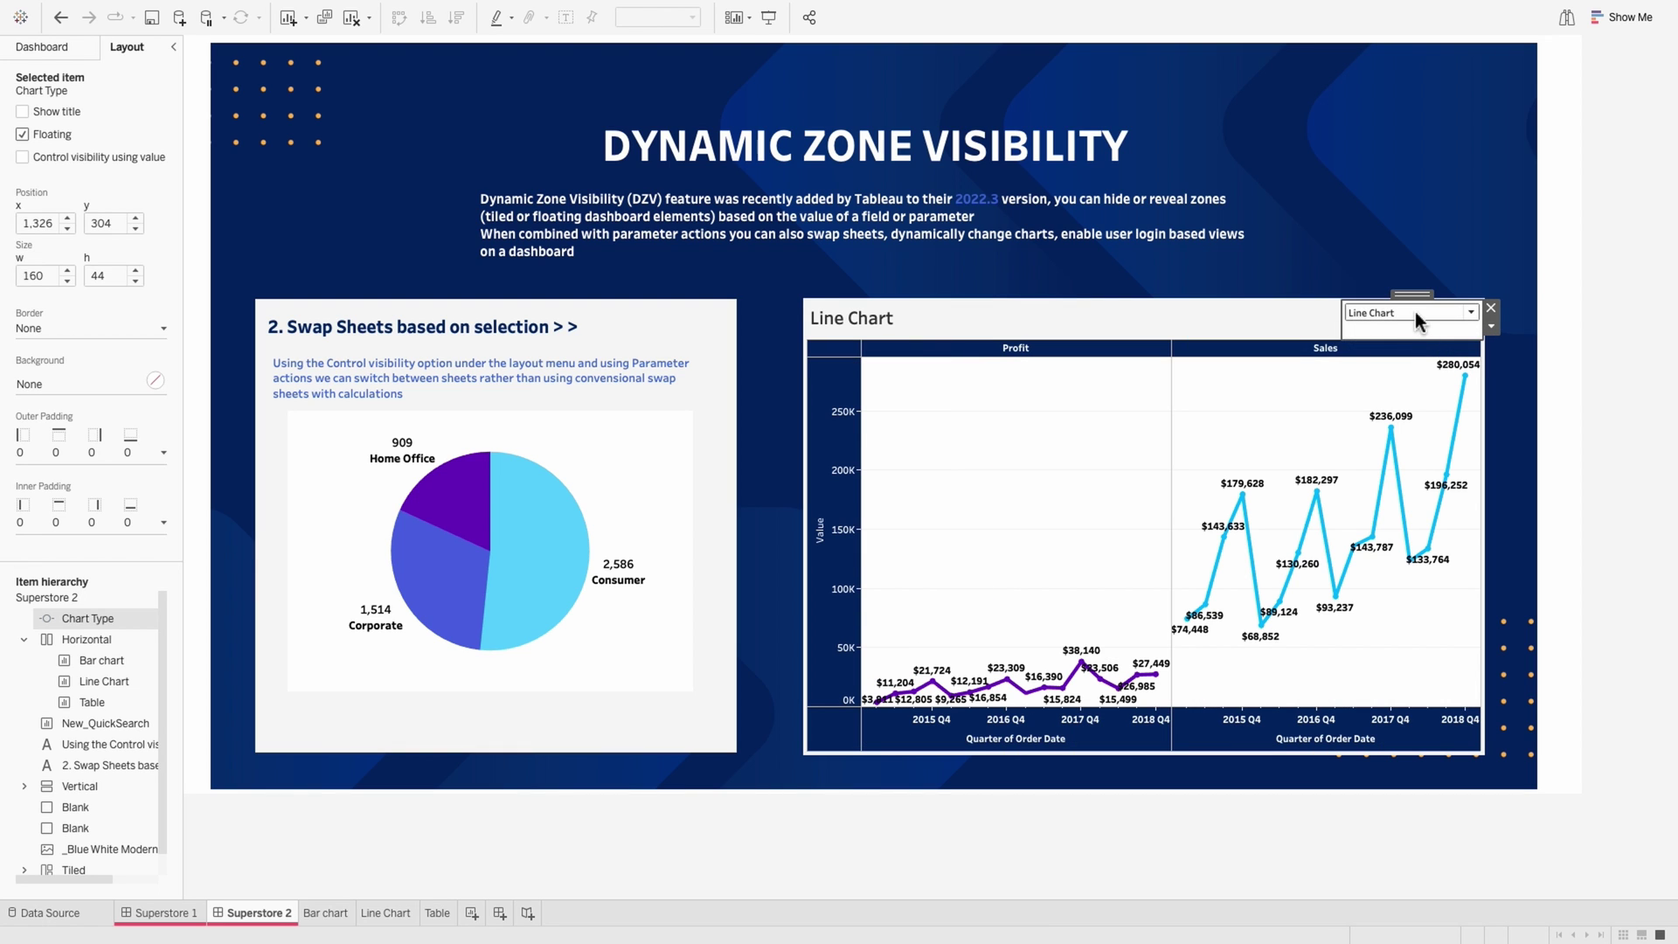
{"action": "left_click", "coordinate": [1414, 312]}
{"action": "left_click", "coordinate": [1397, 357]}
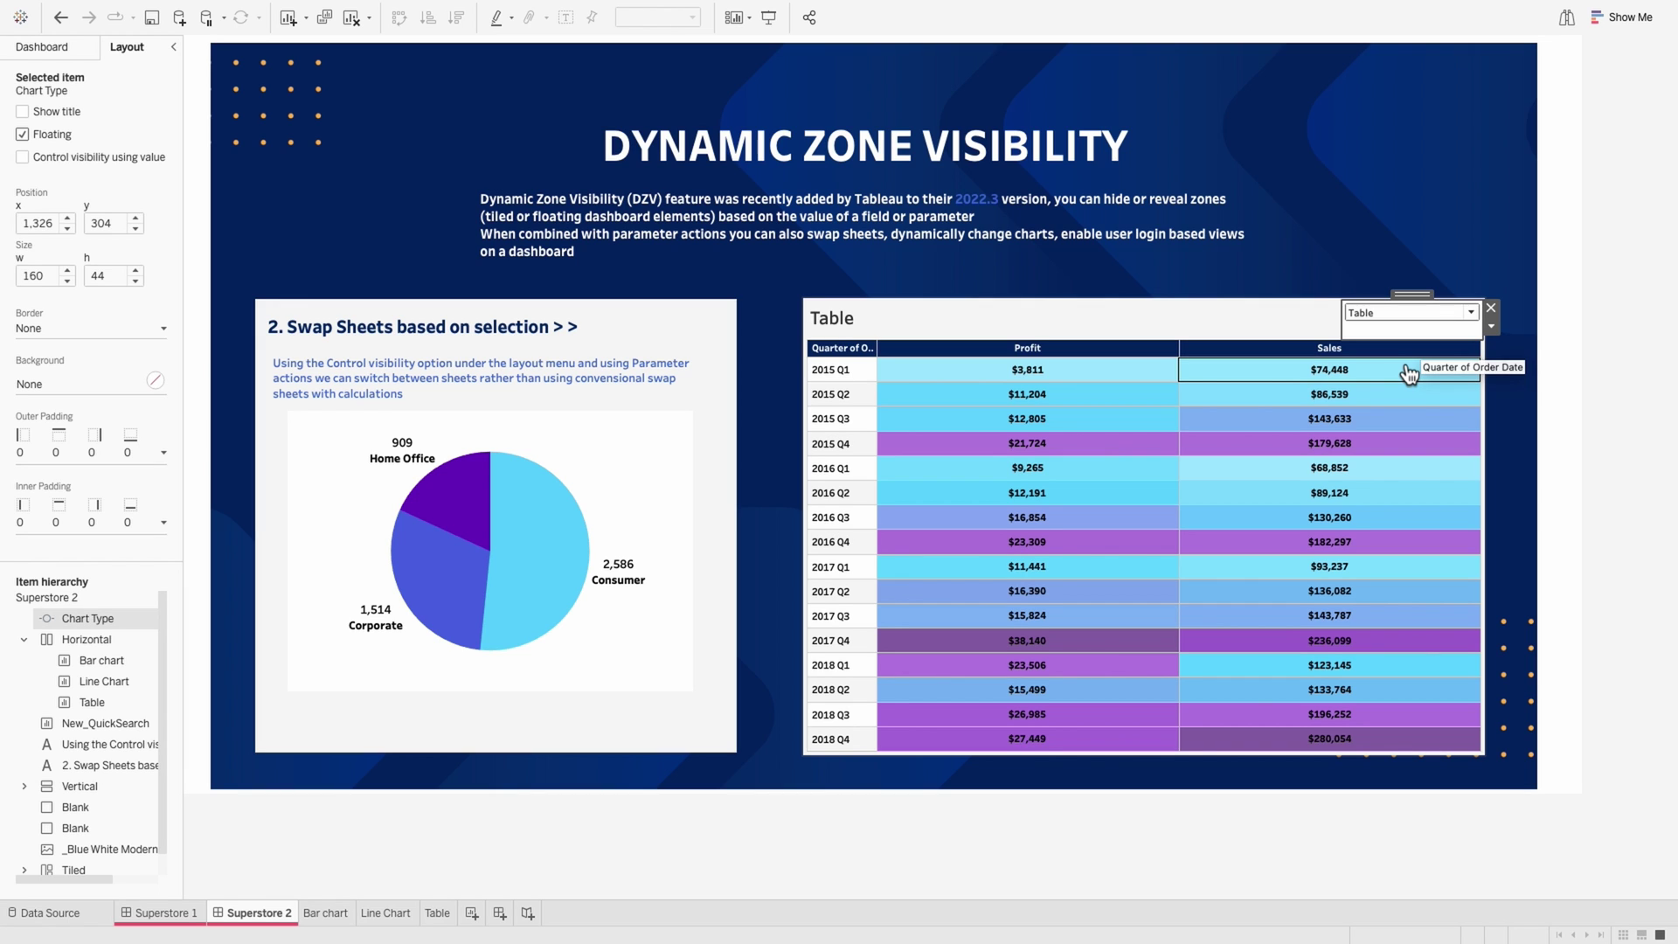
{"action": "left_click", "coordinate": [875, 461]}
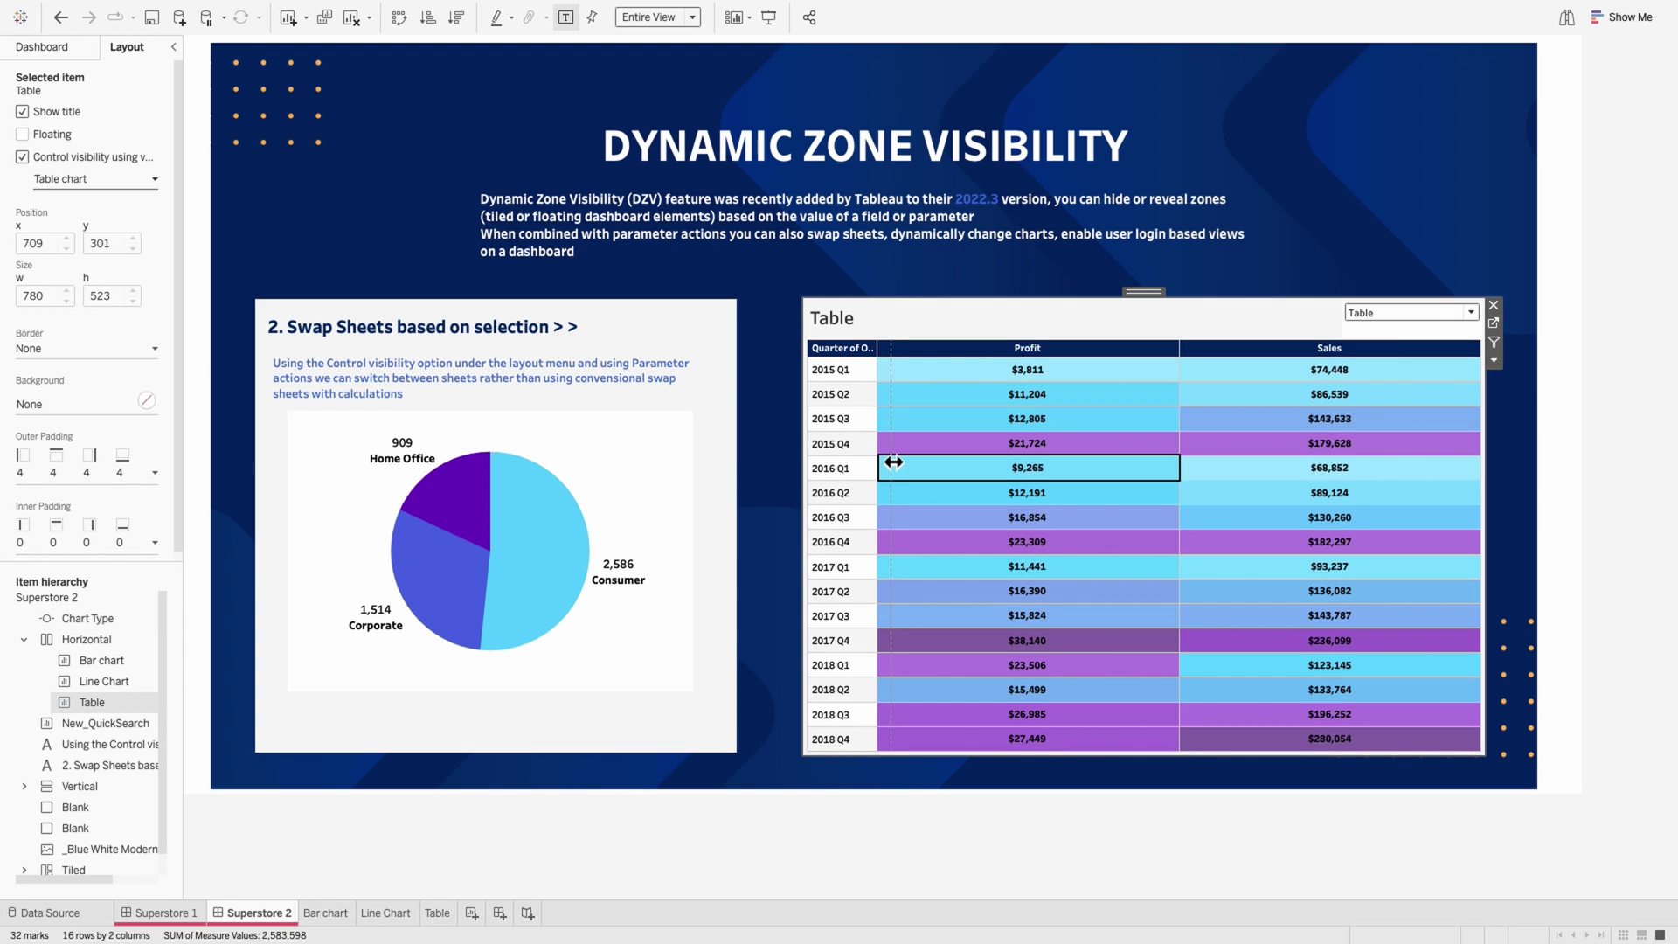
{"action": "left_click", "coordinate": [1418, 309]}
Step: Return the panel to Bar Chart, then enter Values, Bar Chart, Line Chart, Table in A1:A4
{"action": "left_click", "coordinate": [1408, 328]}
{"action": "left_click", "coordinate": [1640, 374]}
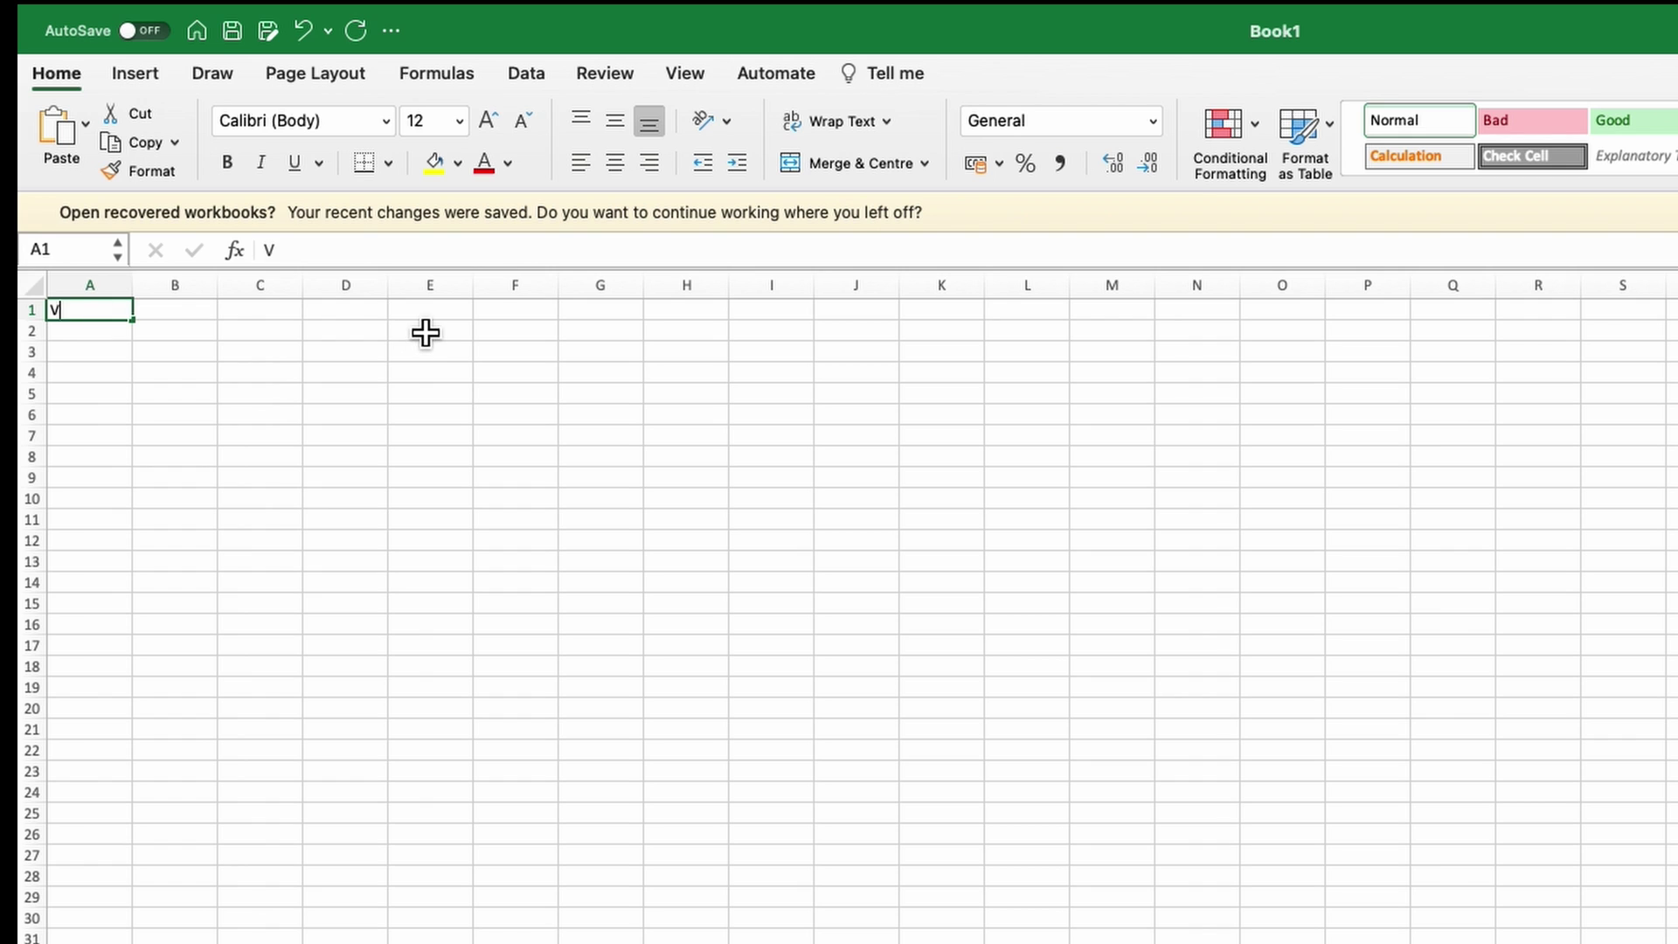
{"action": "type", "text": "alues"}
{"action": "key", "text": "Return"}
{"action": "type", "text": "Bar Chart"}
{"action": "key", "text": "Return"}
{"action": "type", "text": "Line Chart"}
{"action": "key", "text": "Return"}
{"action": "type", "text": "Table"}
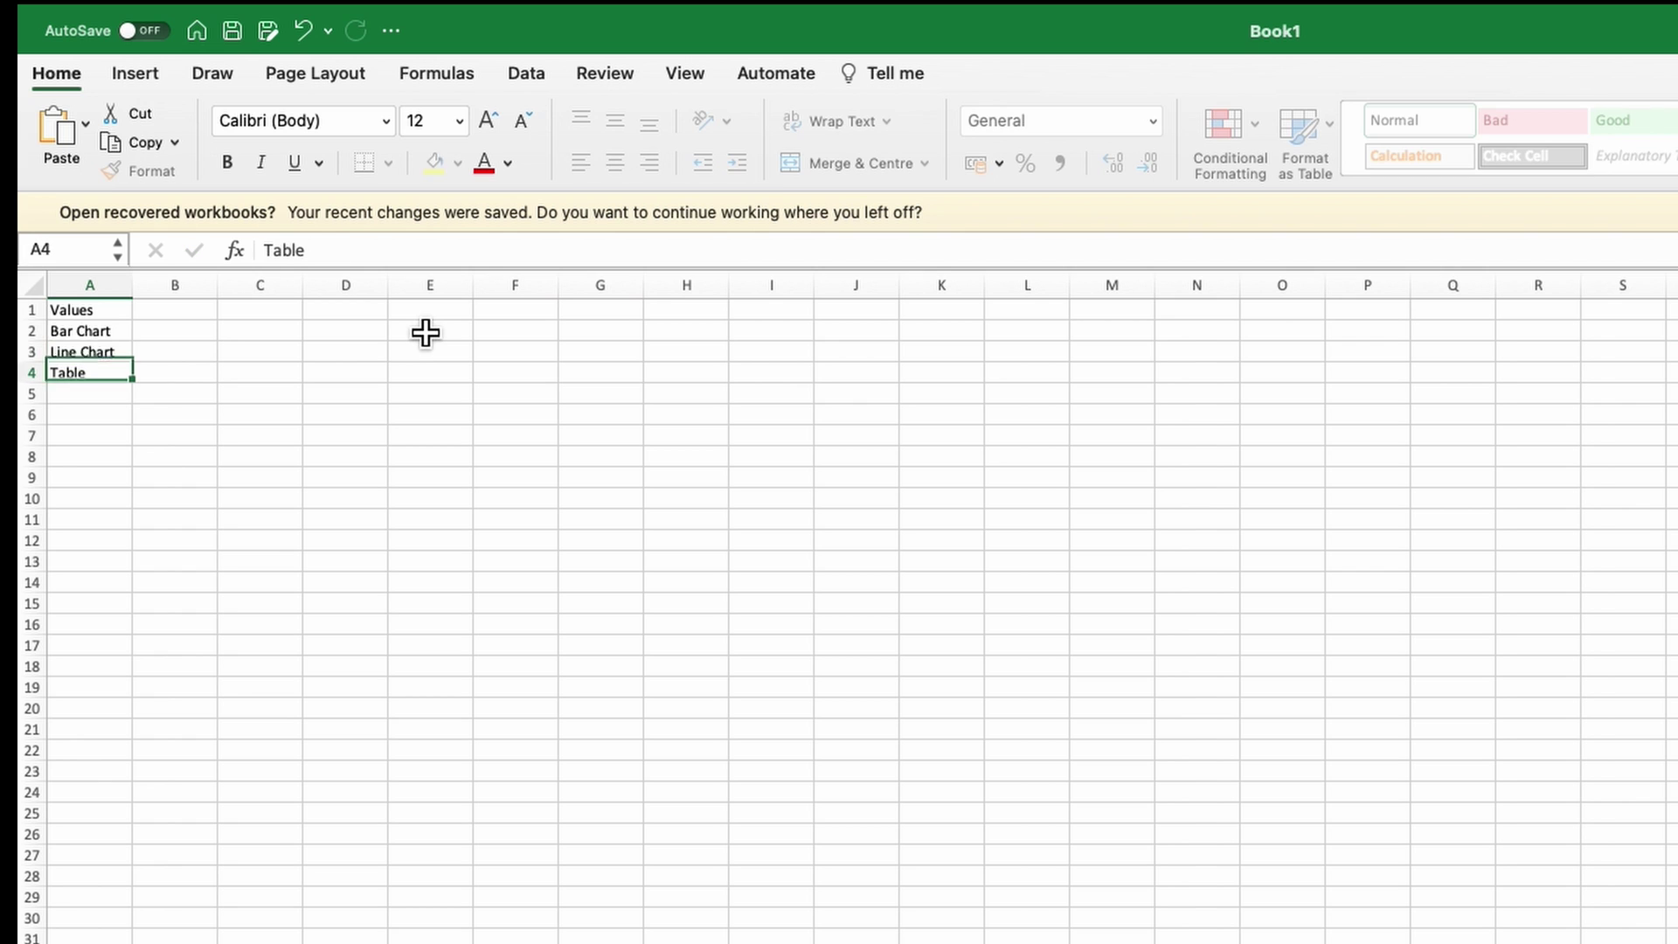
{"action": "key", "text": "shift+Up"}
{"action": "key", "text": "shift+Up"}
{"action": "key", "text": "shift+Up"}
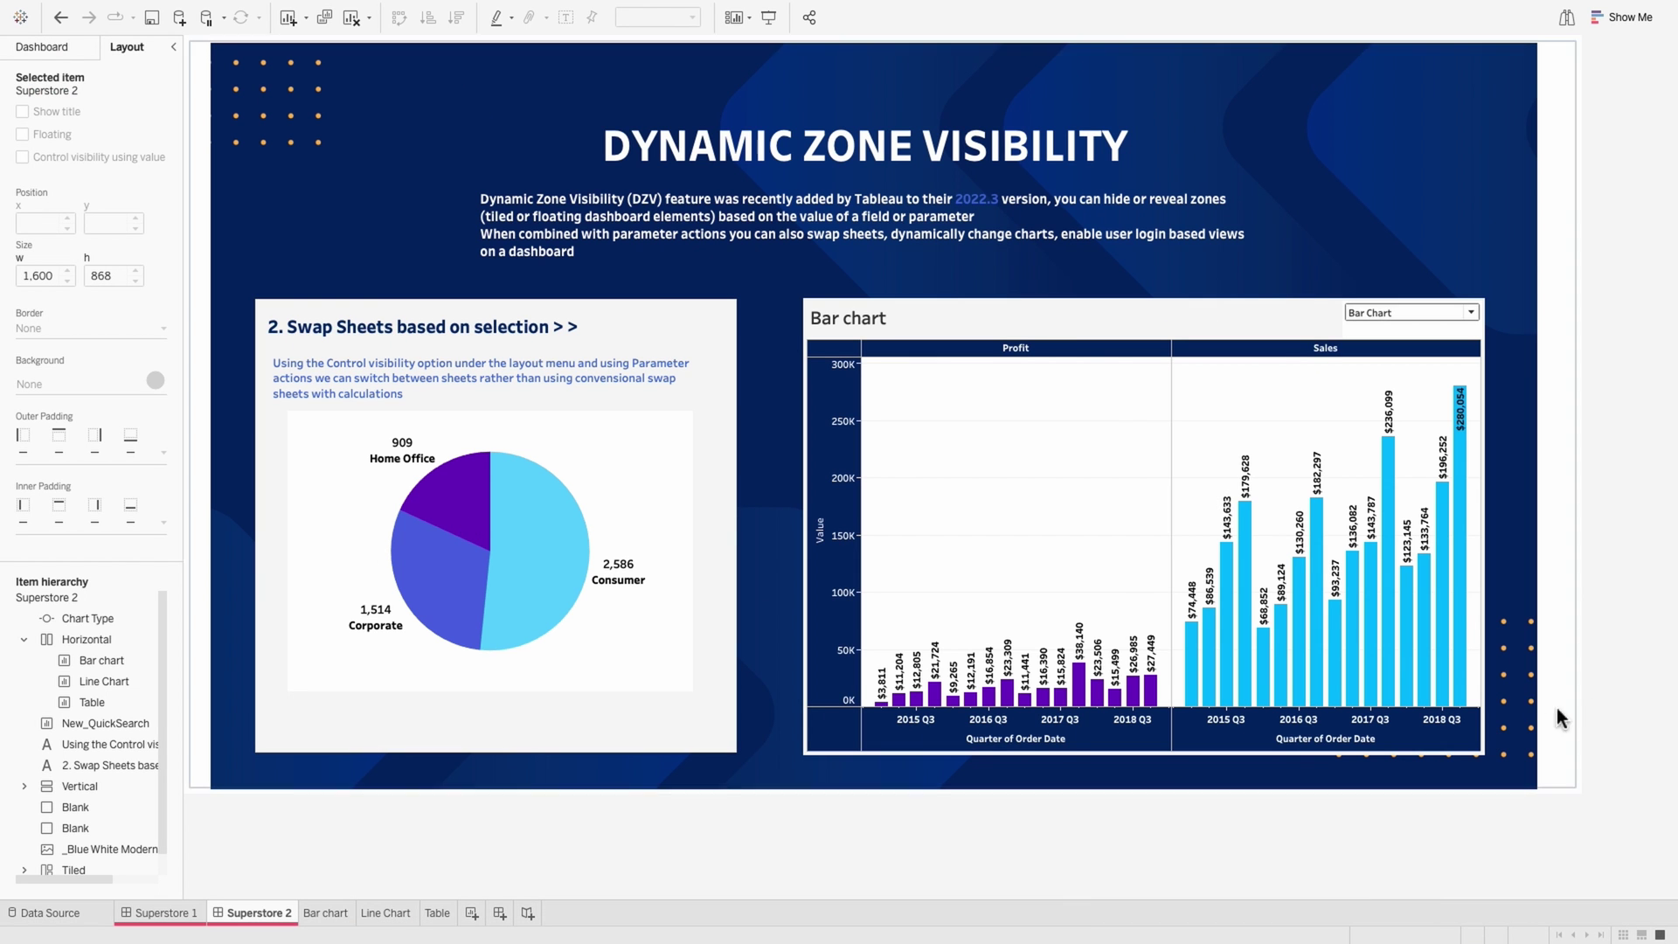
Step: Paste the copied list as new data in a sheet and put Values on Columns
{"action": "left_click", "coordinate": [319, 914]}
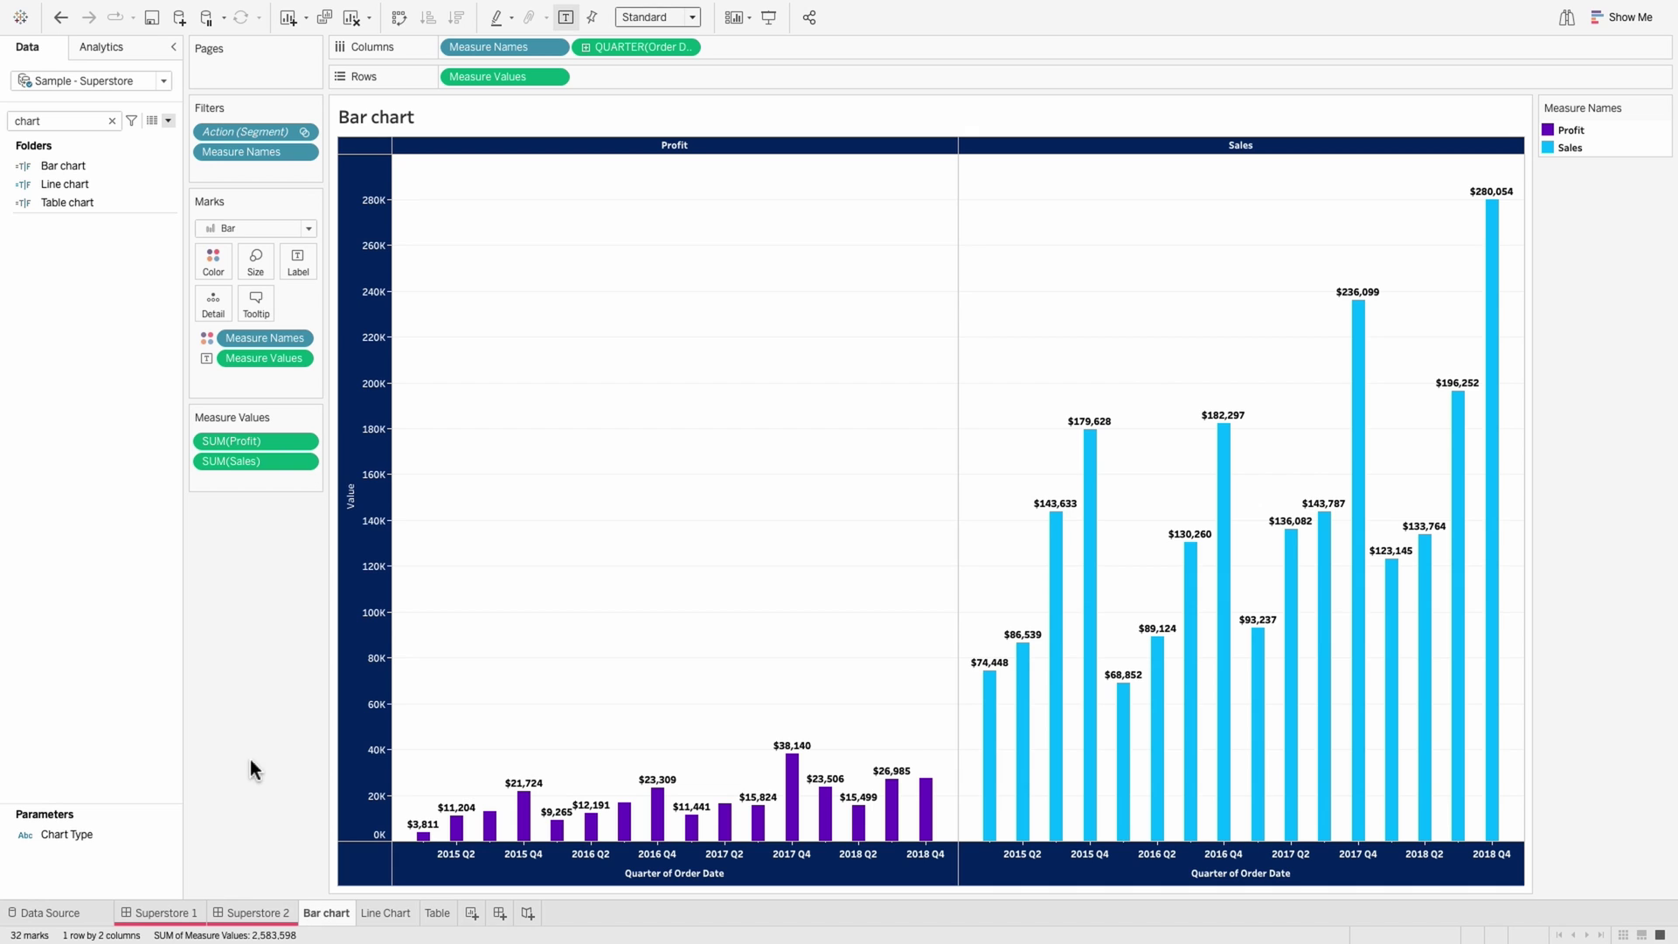
{"action": "key", "text": "super+v"}
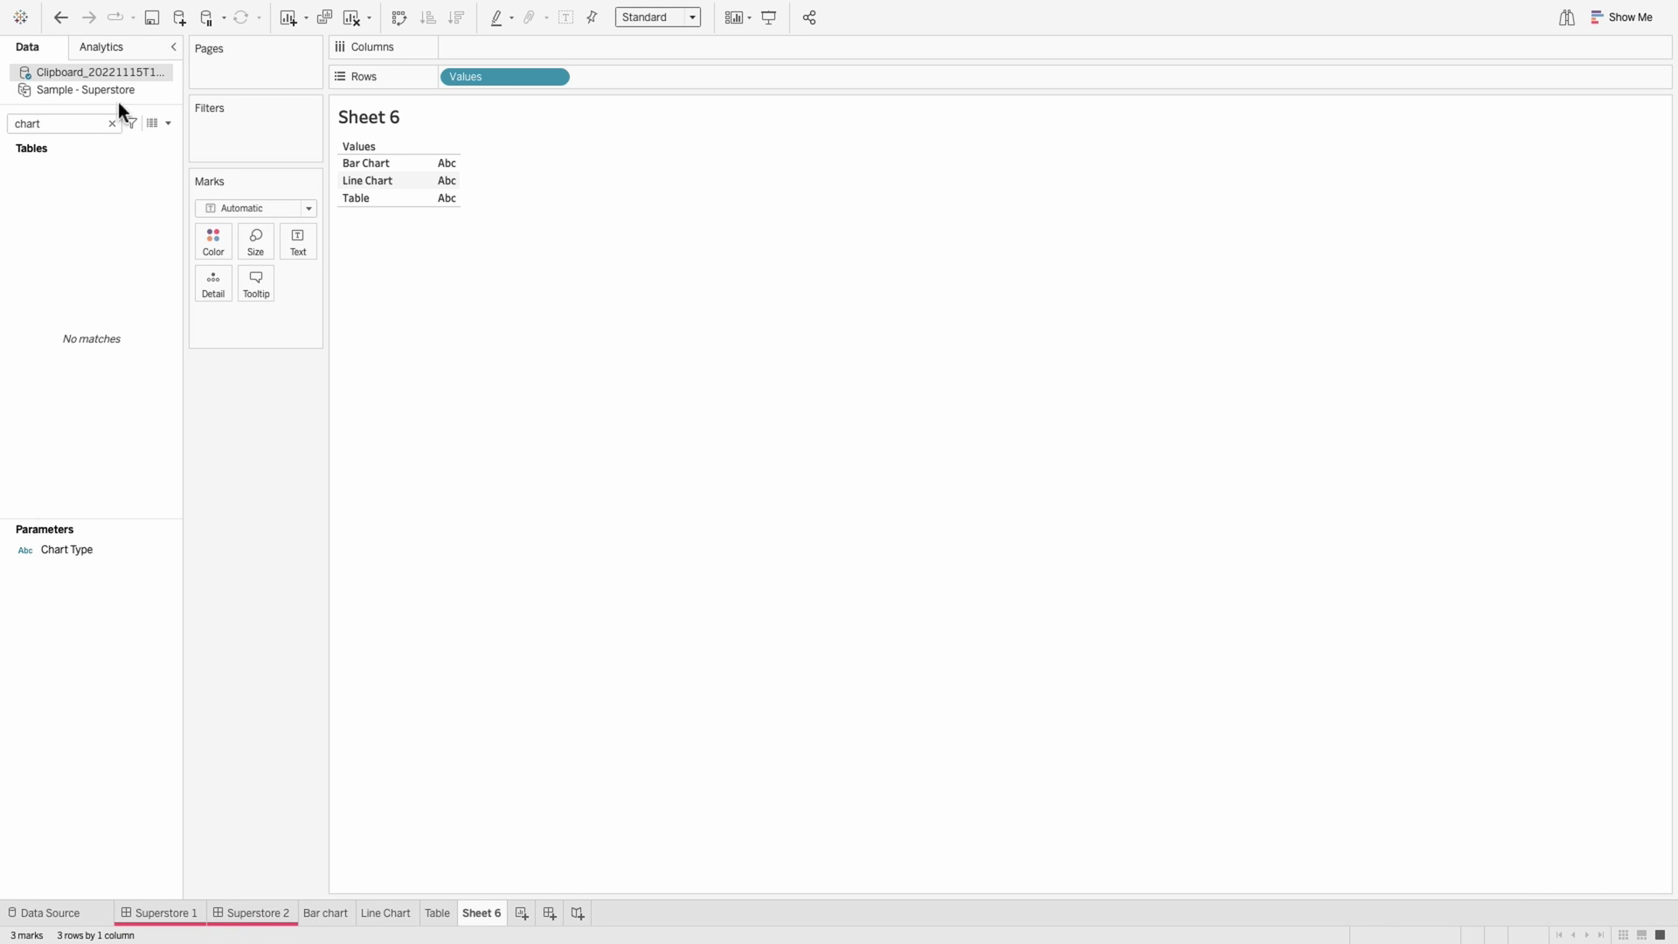
{"action": "left_click_drag", "start_coordinate": [462, 223], "coordinate": [390, 169]}
{"action": "left_click_drag", "start_coordinate": [480, 77], "coordinate": [308, 249]}
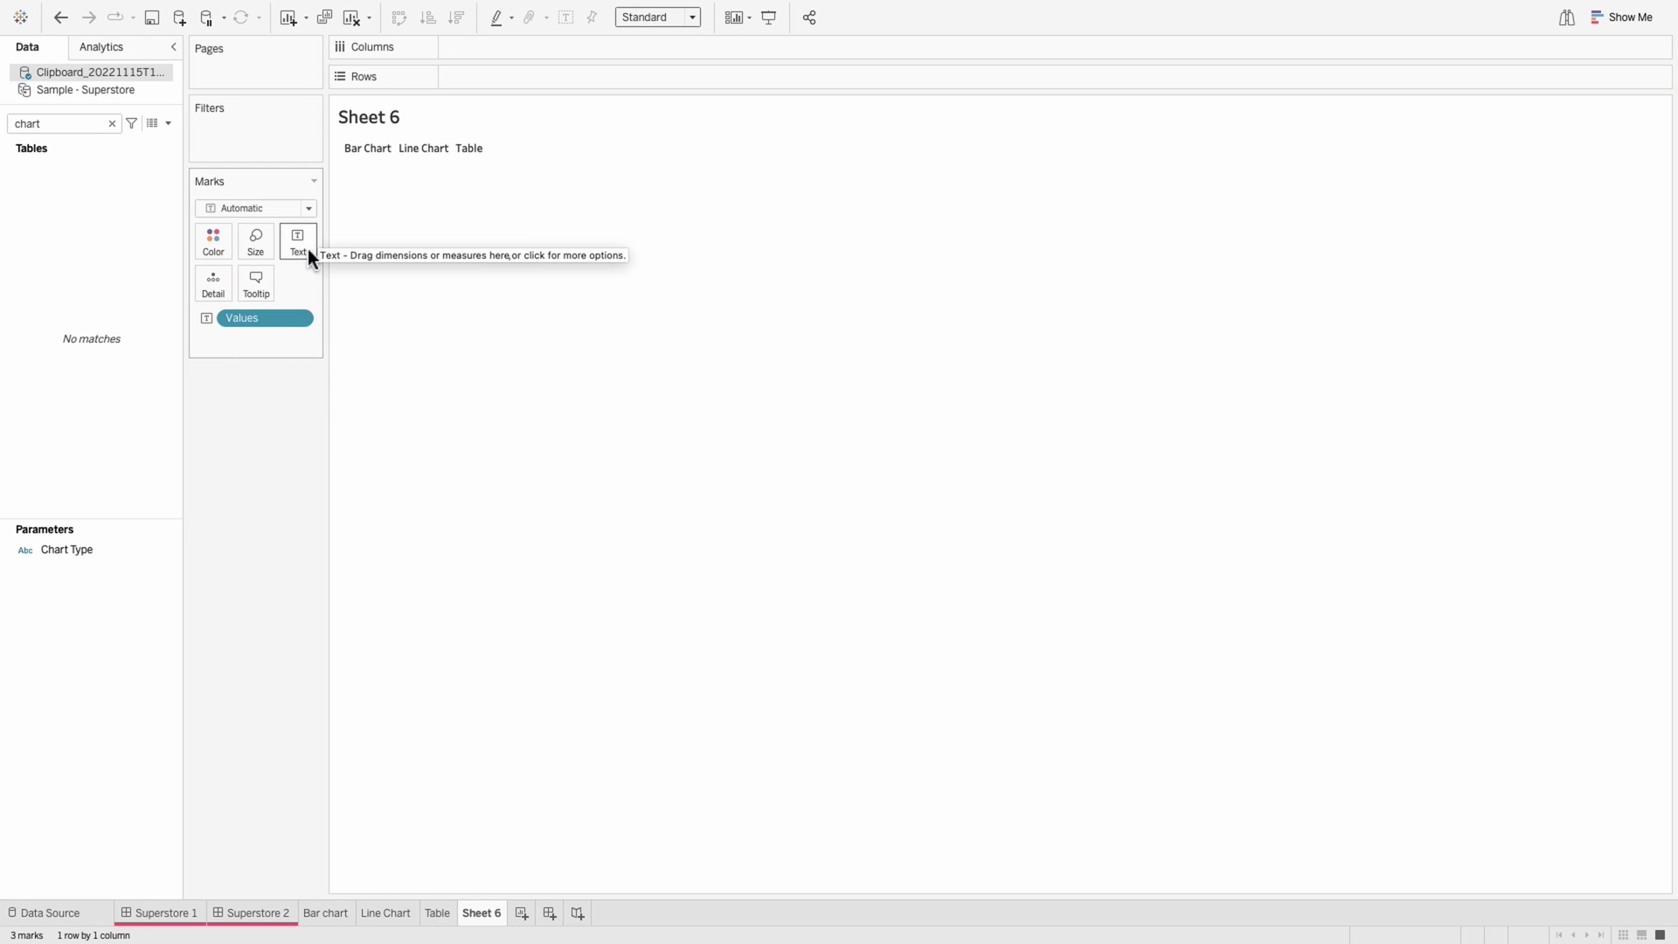
{"action": "left_click_drag", "start_coordinate": [282, 314], "coordinate": [483, 49]}
{"action": "right_click", "coordinate": [374, 197]}
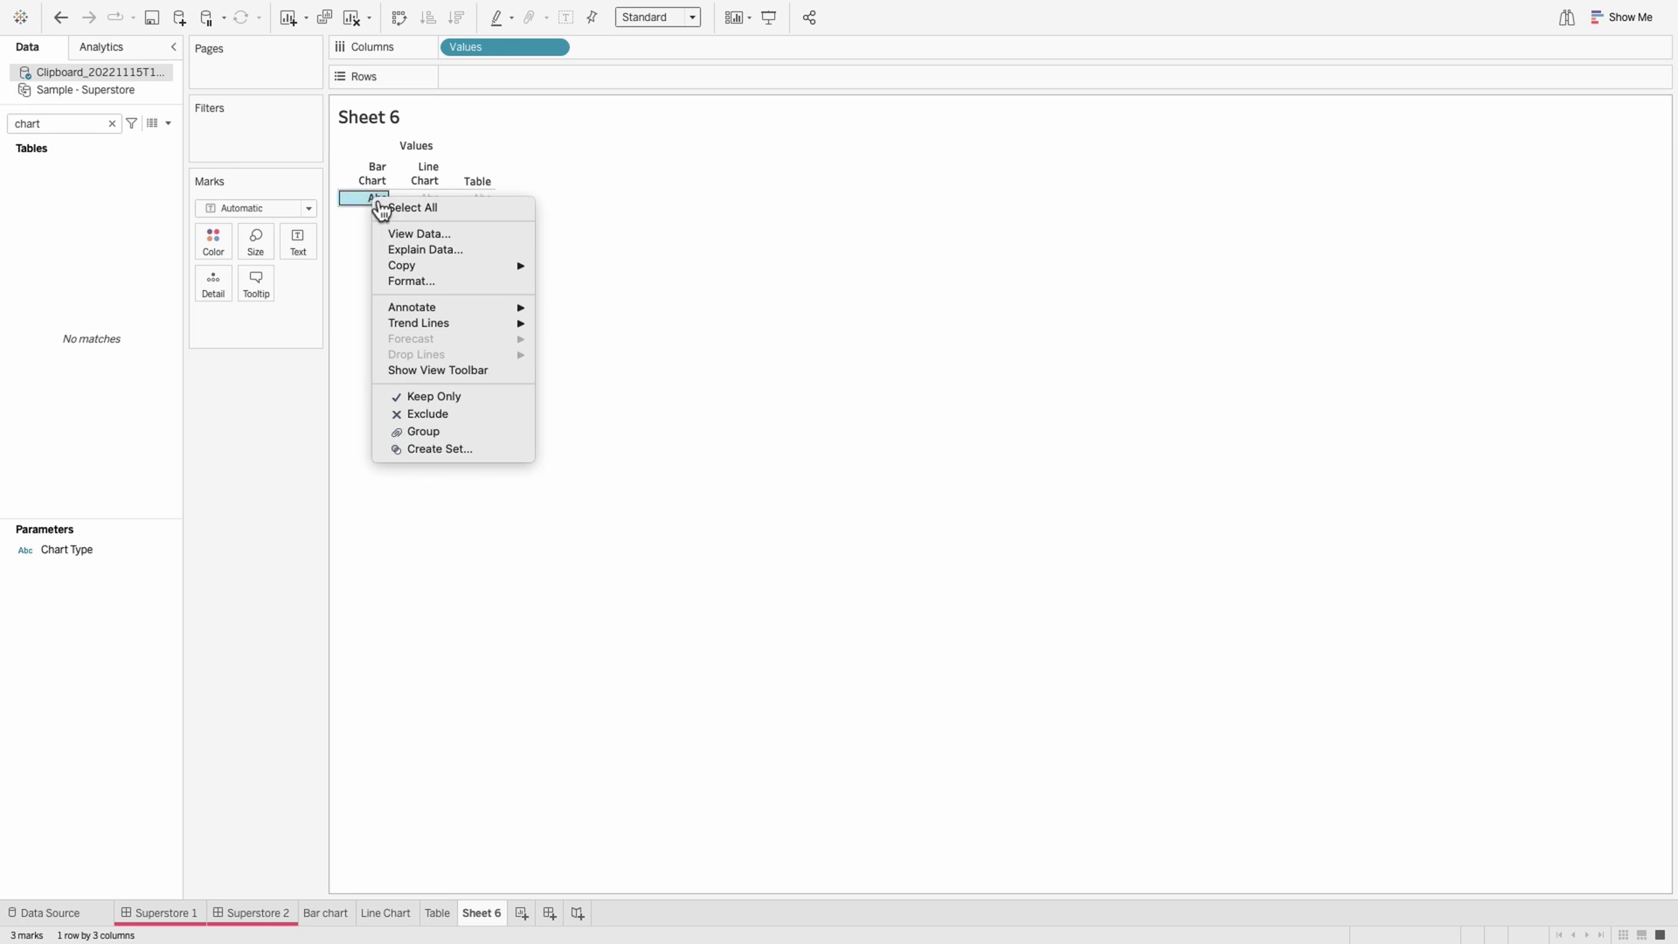
{"action": "key", "text": "Escape"}
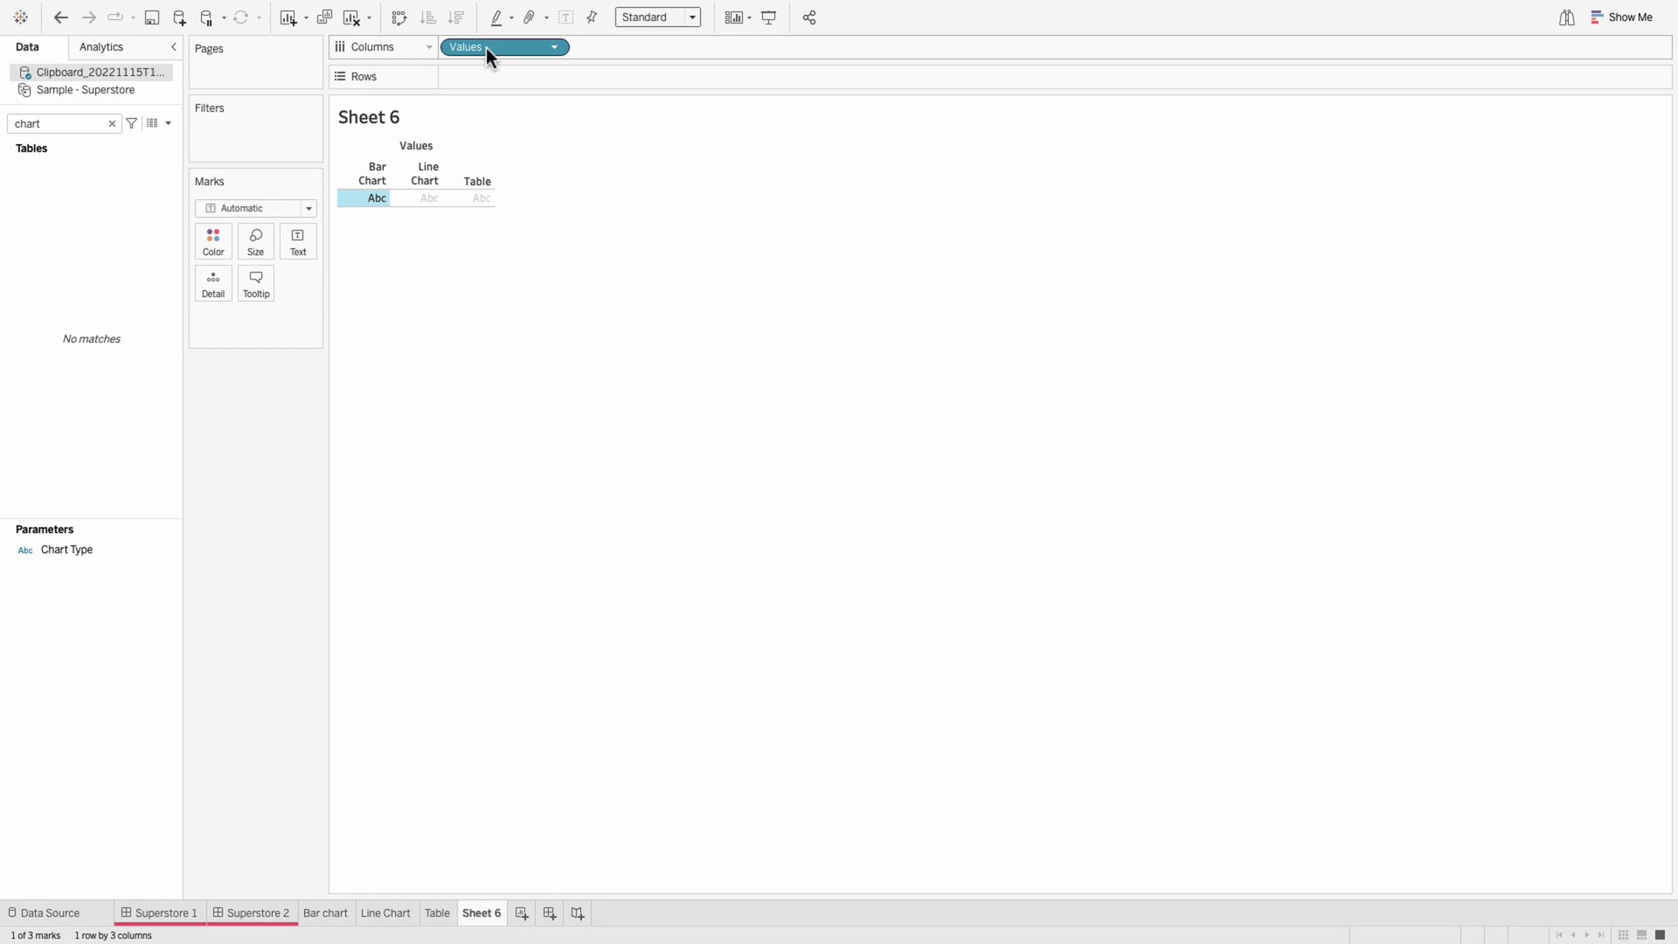
Step: Label marks with Values, hide headers, fit to Entire View, and use Shape marks by Values
{"action": "left_click_drag", "start_coordinate": [486, 49], "coordinate": [303, 249]}
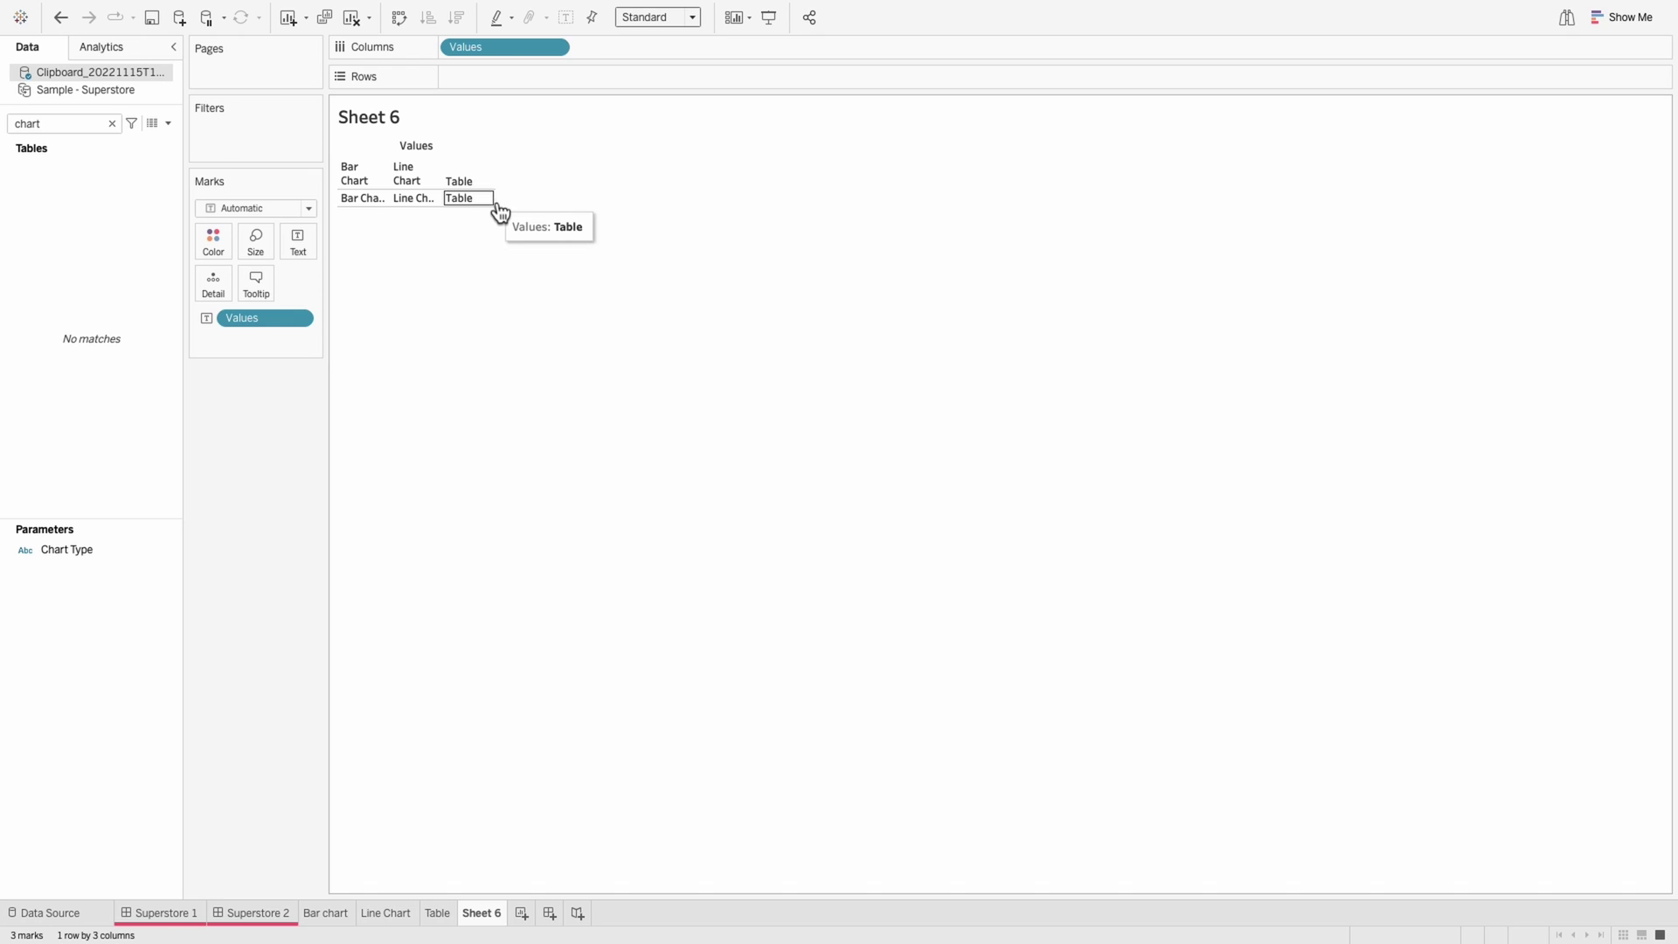
{"action": "right_click", "coordinate": [449, 172]}
{"action": "left_click", "coordinate": [492, 272]}
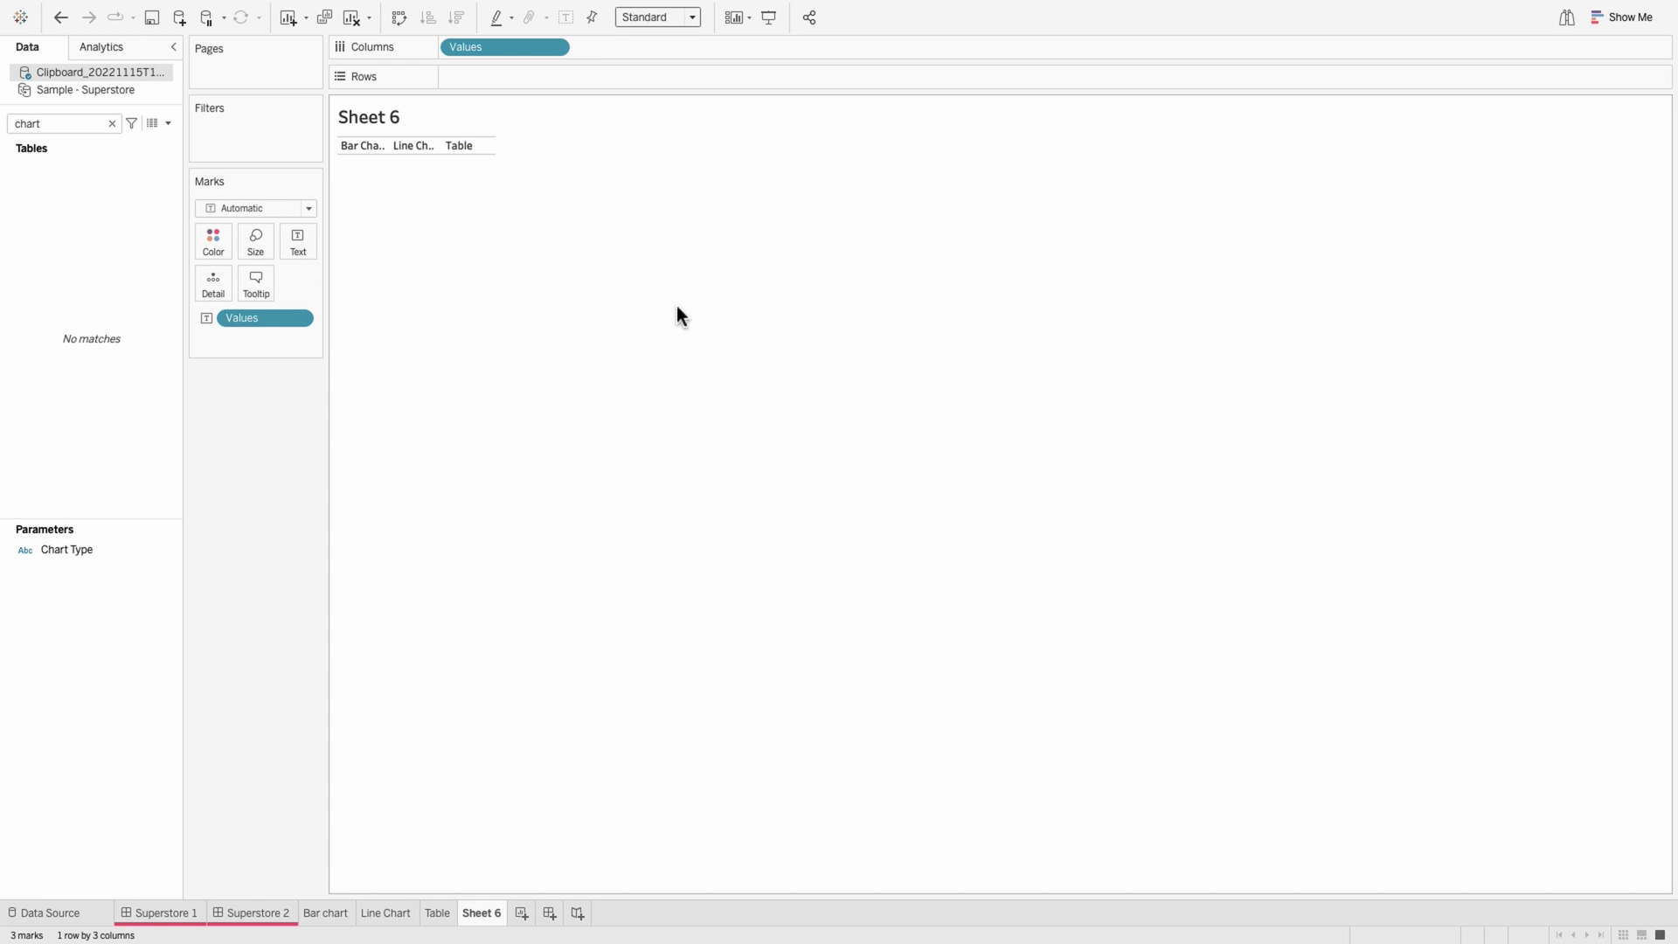
{"action": "left_click", "coordinate": [664, 18]}
{"action": "left_click", "coordinate": [659, 72]}
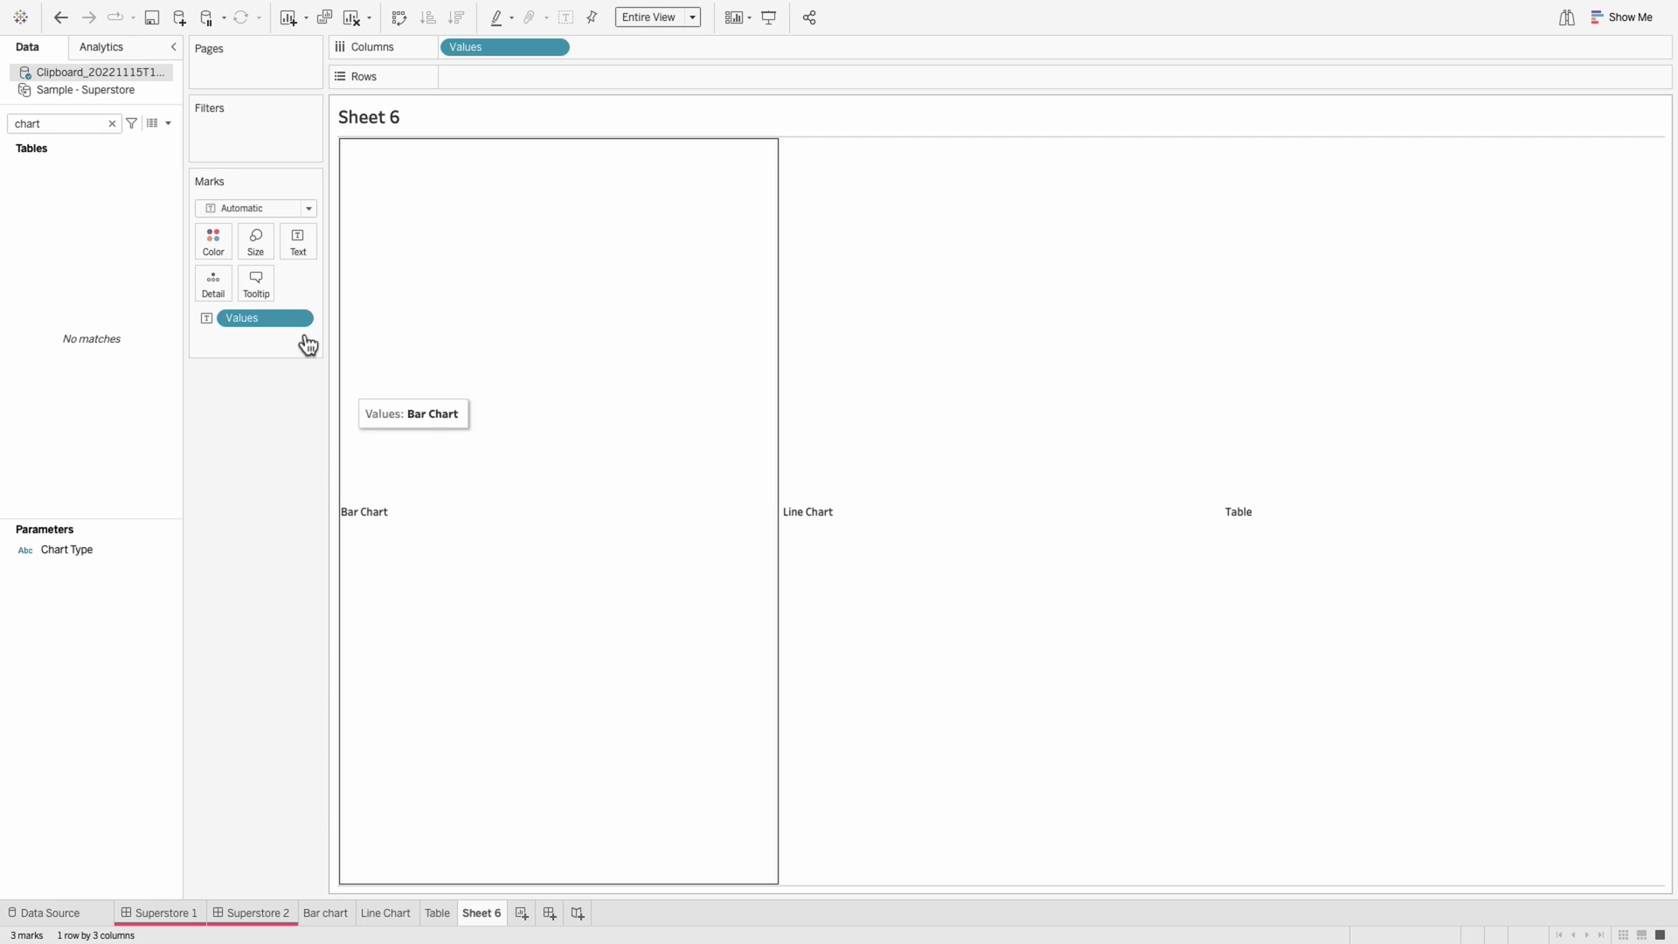
{"action": "left_click", "coordinate": [259, 209]}
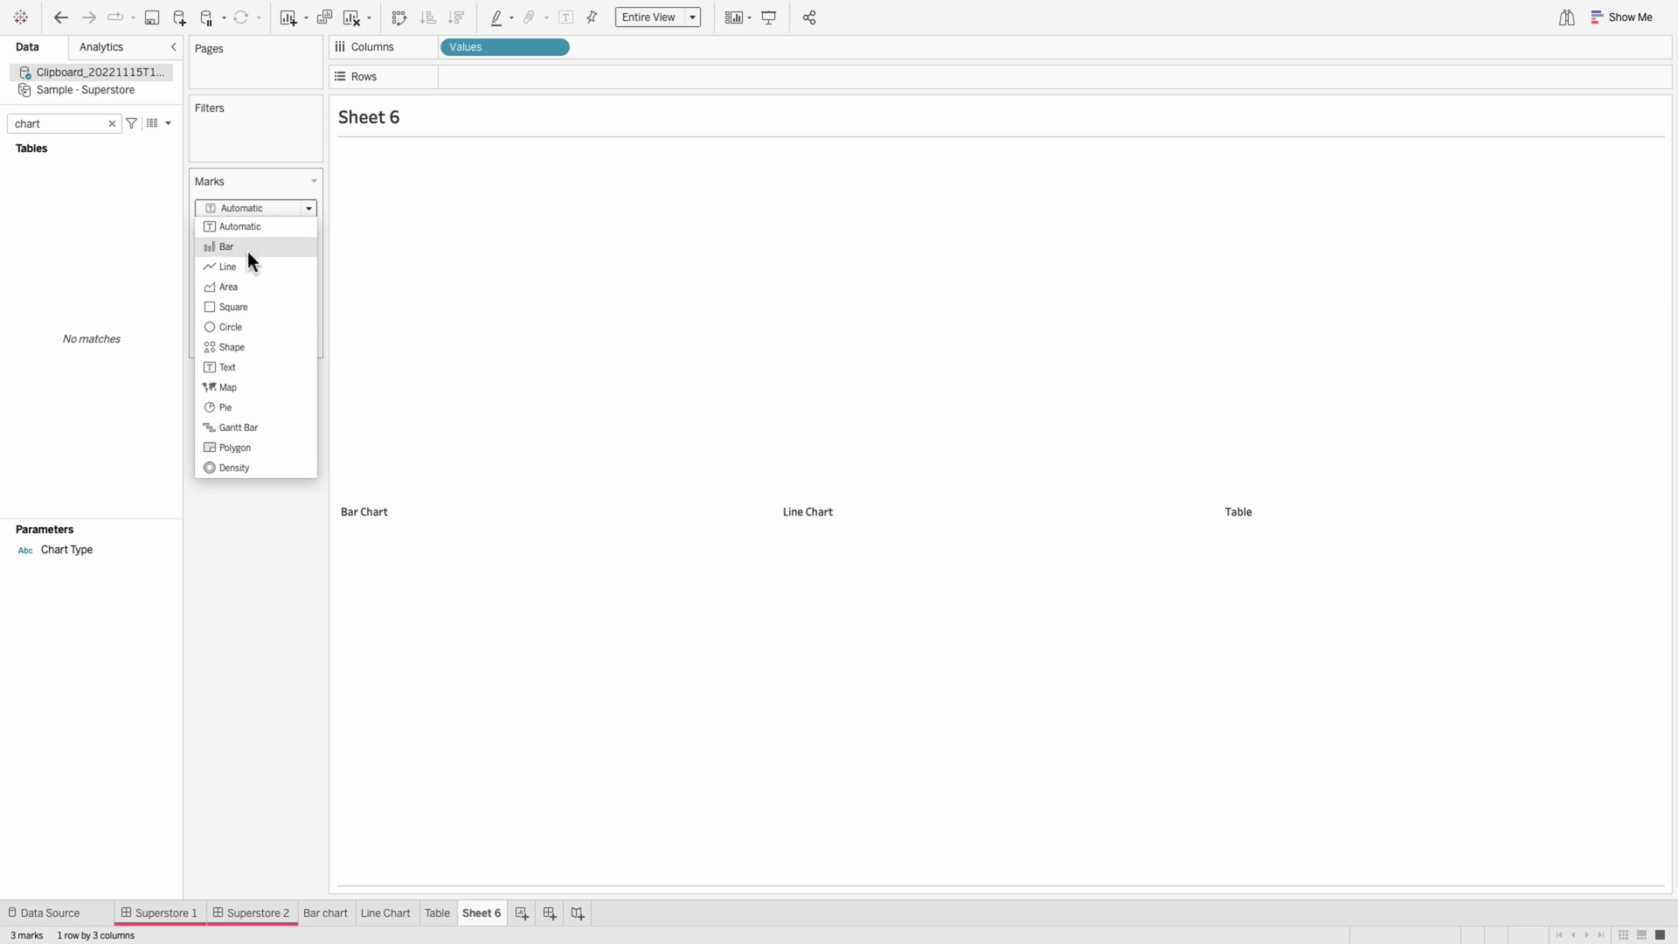
{"action": "left_click", "coordinate": [237, 348]}
{"action": "left_click_drag", "start_coordinate": [250, 322], "coordinate": [306, 287]}
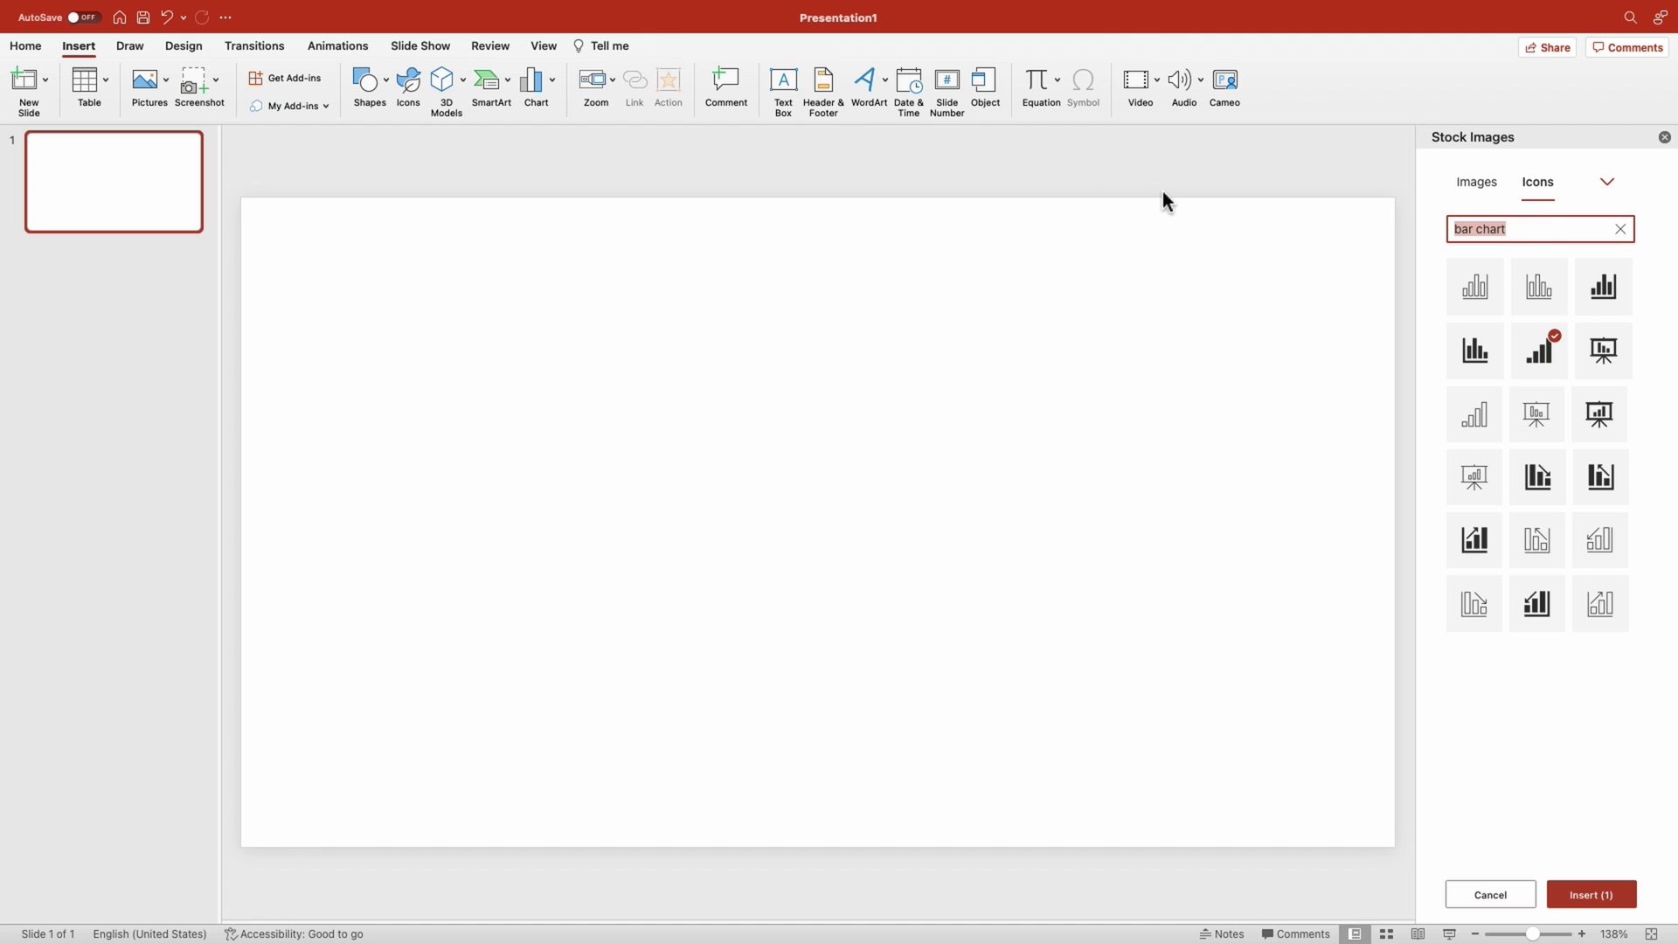
Step: Insert a grid-style 'table' icon and line up the line-chart, table and bar-chart icons
{"action": "type", "text": "table"}
{"action": "left_click", "coordinate": [1474, 479]}
{"action": "left_click", "coordinate": [1606, 897]}
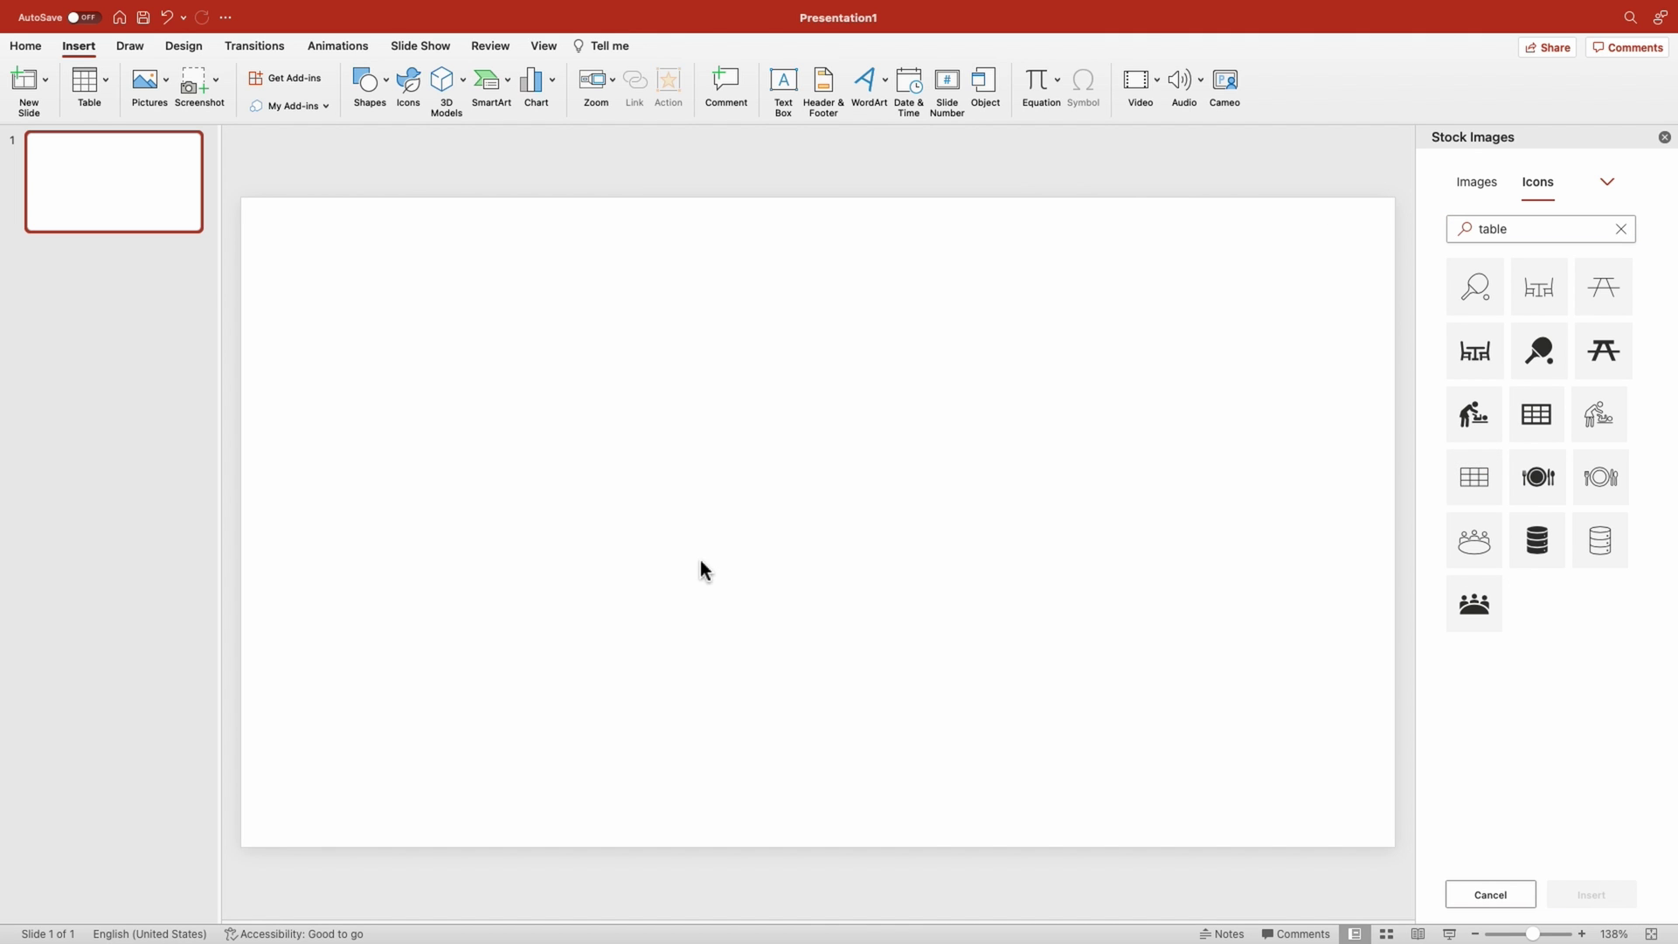
{"action": "left_click", "coordinate": [956, 598]}
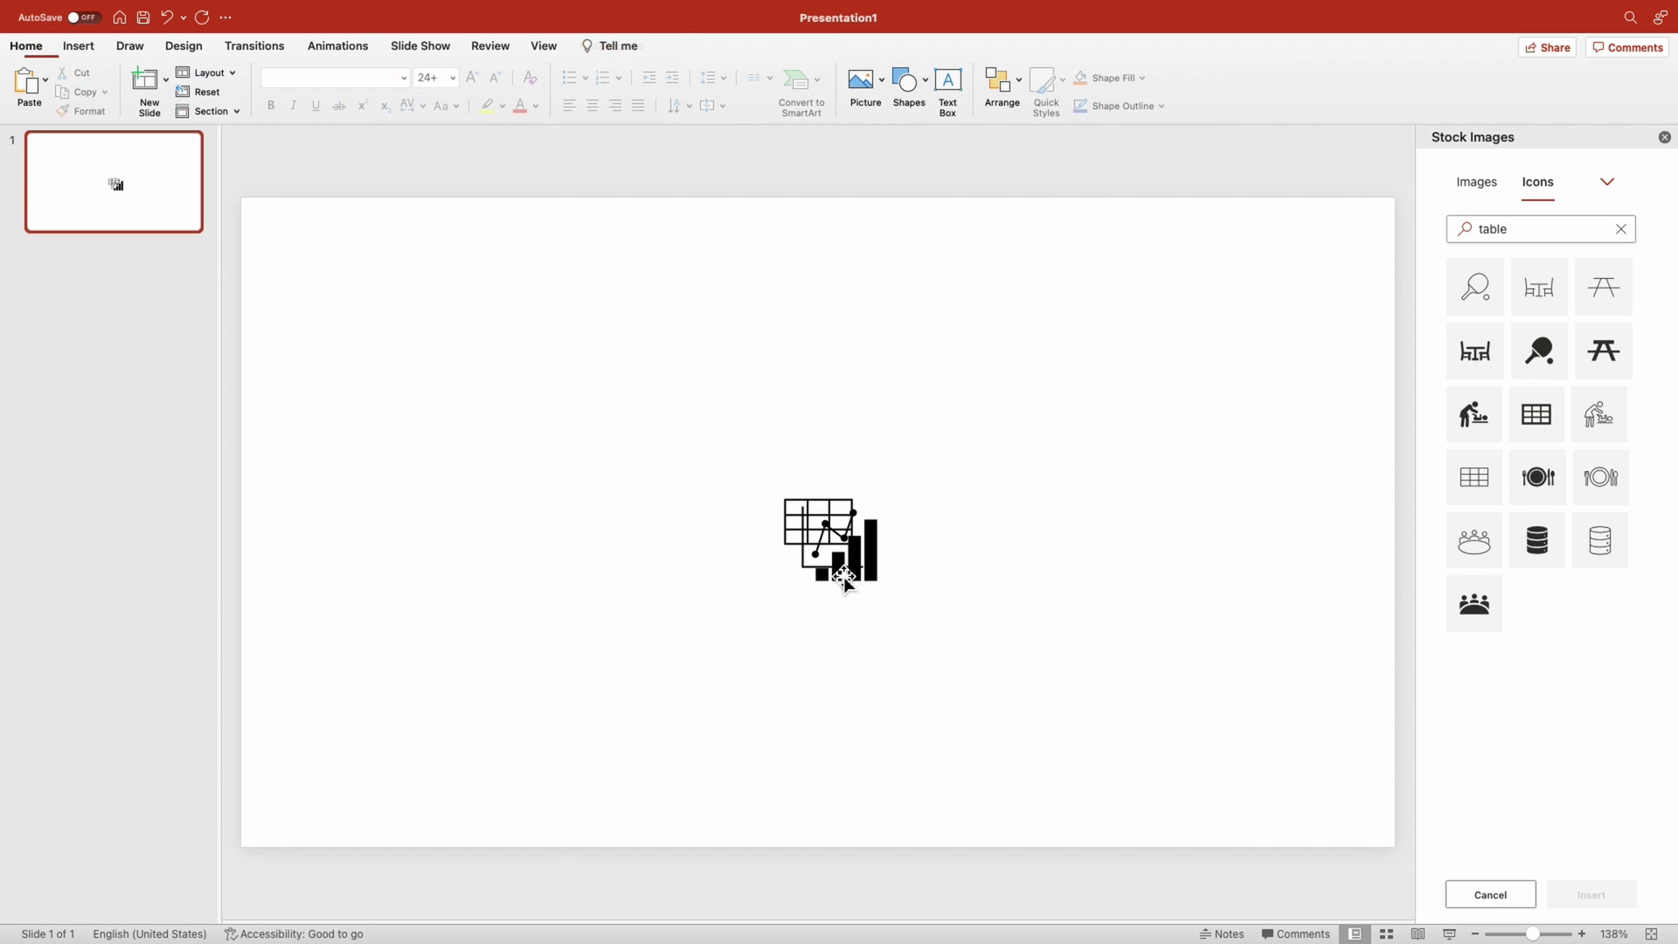
{"action": "left_click_drag", "start_coordinate": [830, 568], "coordinate": [624, 554]}
{"action": "left_click_drag", "start_coordinate": [483, 457], "coordinate": [668, 611]}
Step: Reload shapes and assign the custom bar-chart, line-chart and table icons to the three values
{"action": "right_click", "coordinate": [622, 562]}
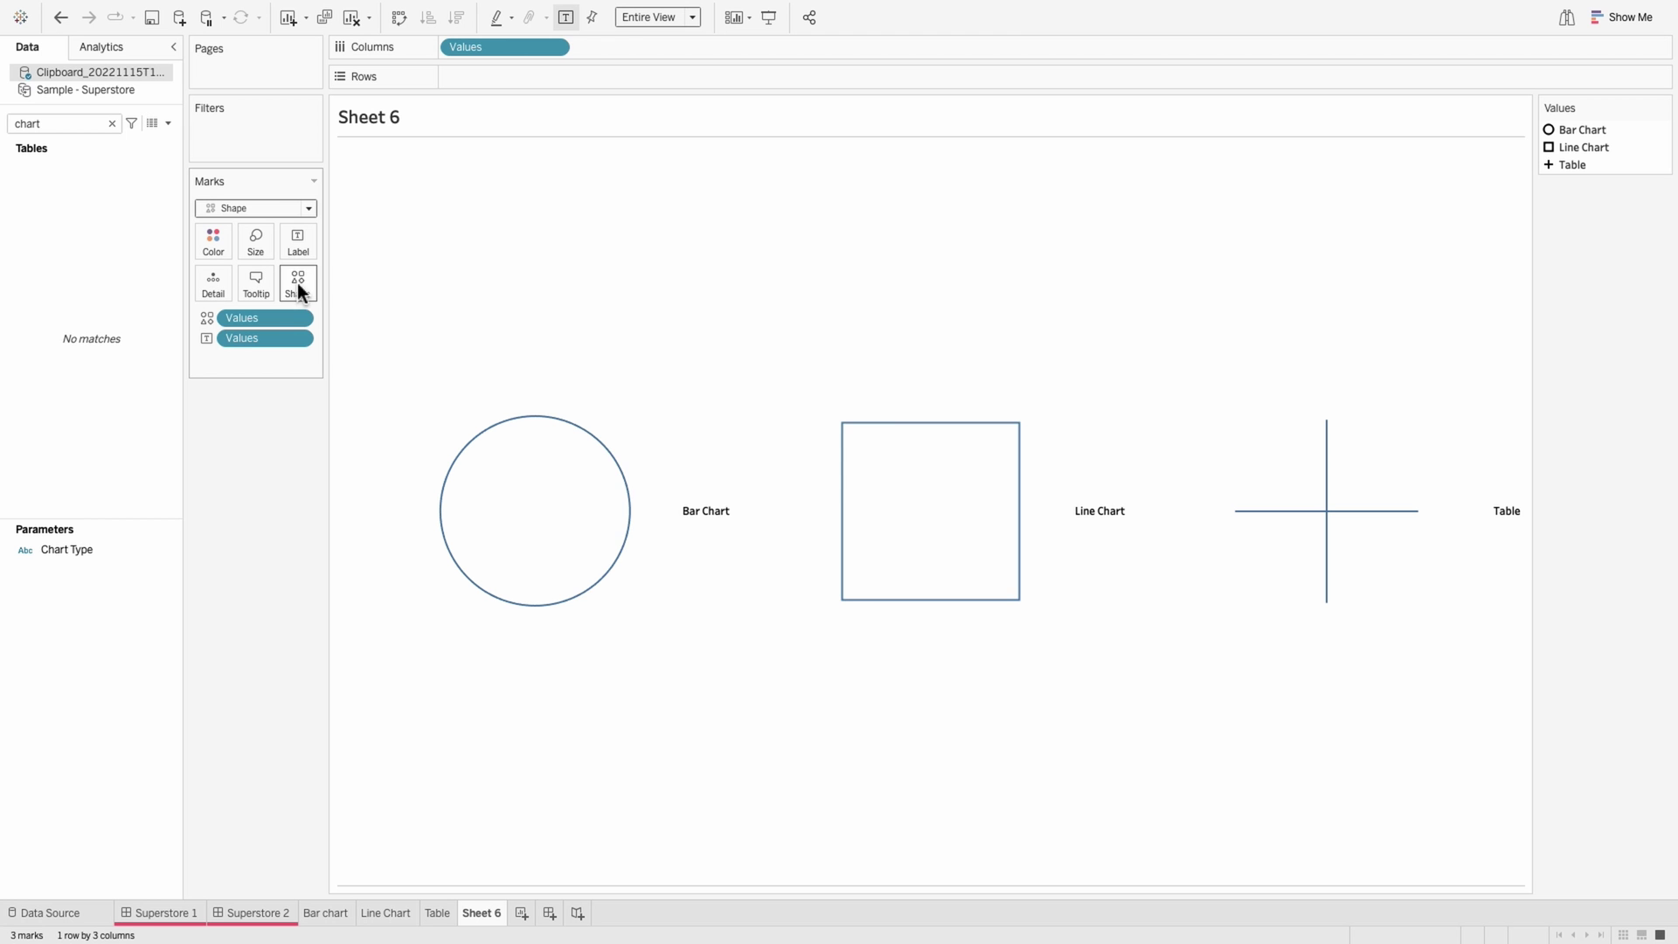
{"action": "left_click", "coordinate": [297, 281]}
{"action": "left_click", "coordinate": [1026, 591]}
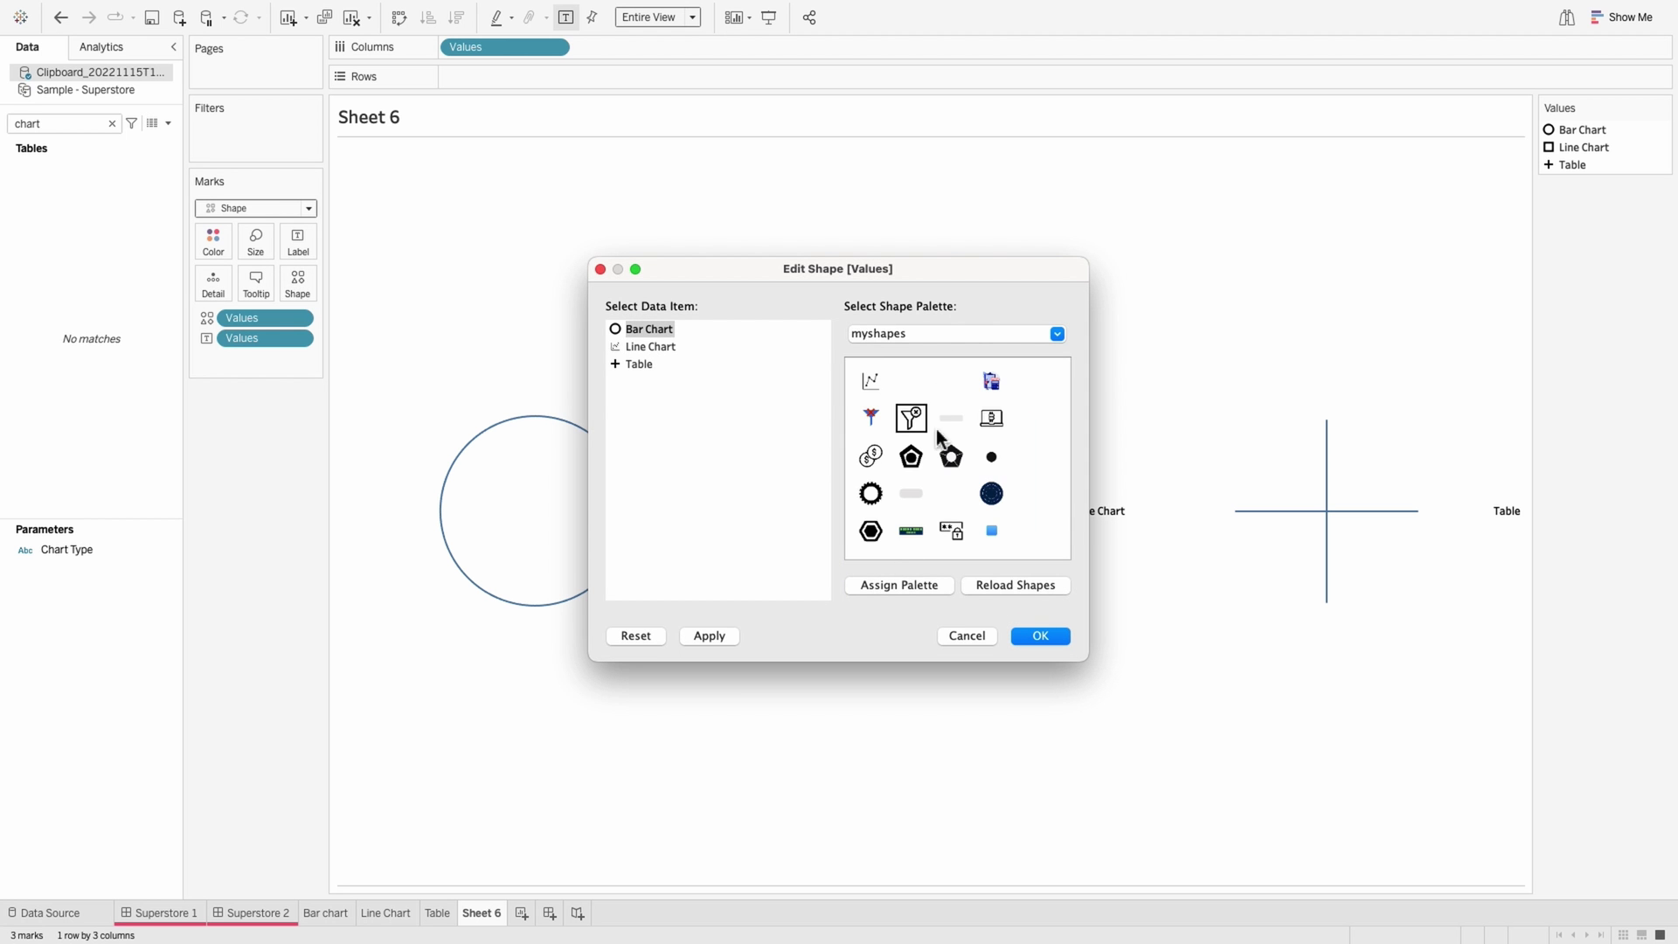
{"action": "scroll", "coordinate": [970, 472], "scroll_direction": "down", "scroll_amount": 5}
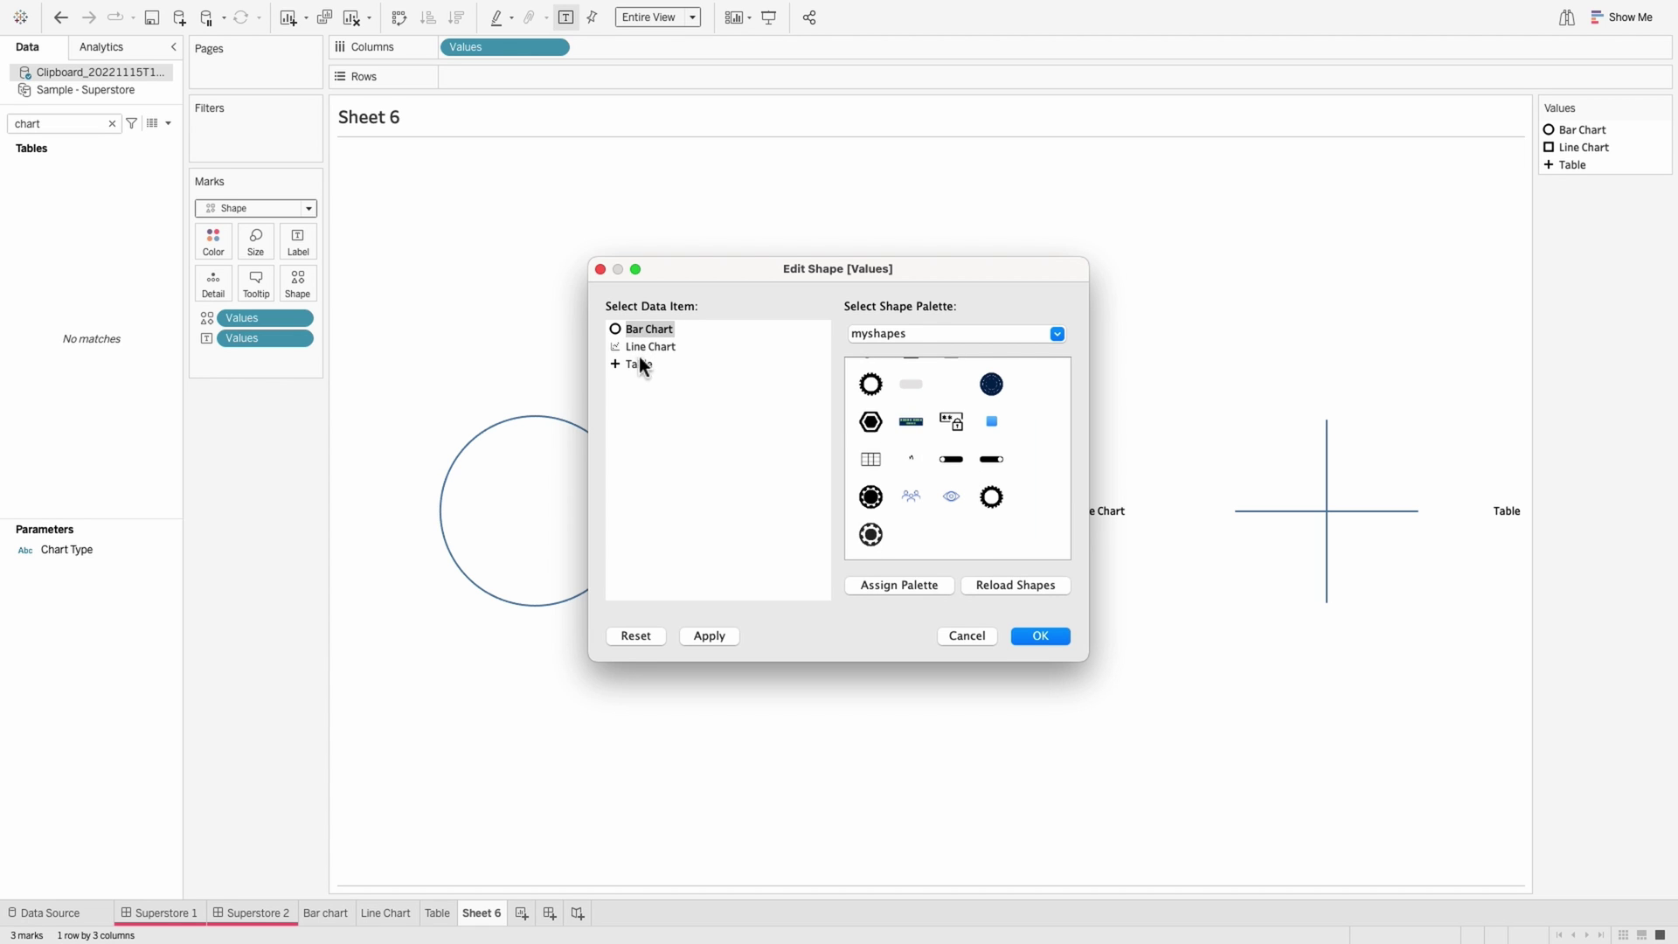
{"action": "scroll", "coordinate": [938, 463], "scroll_direction": "up", "scroll_amount": 5}
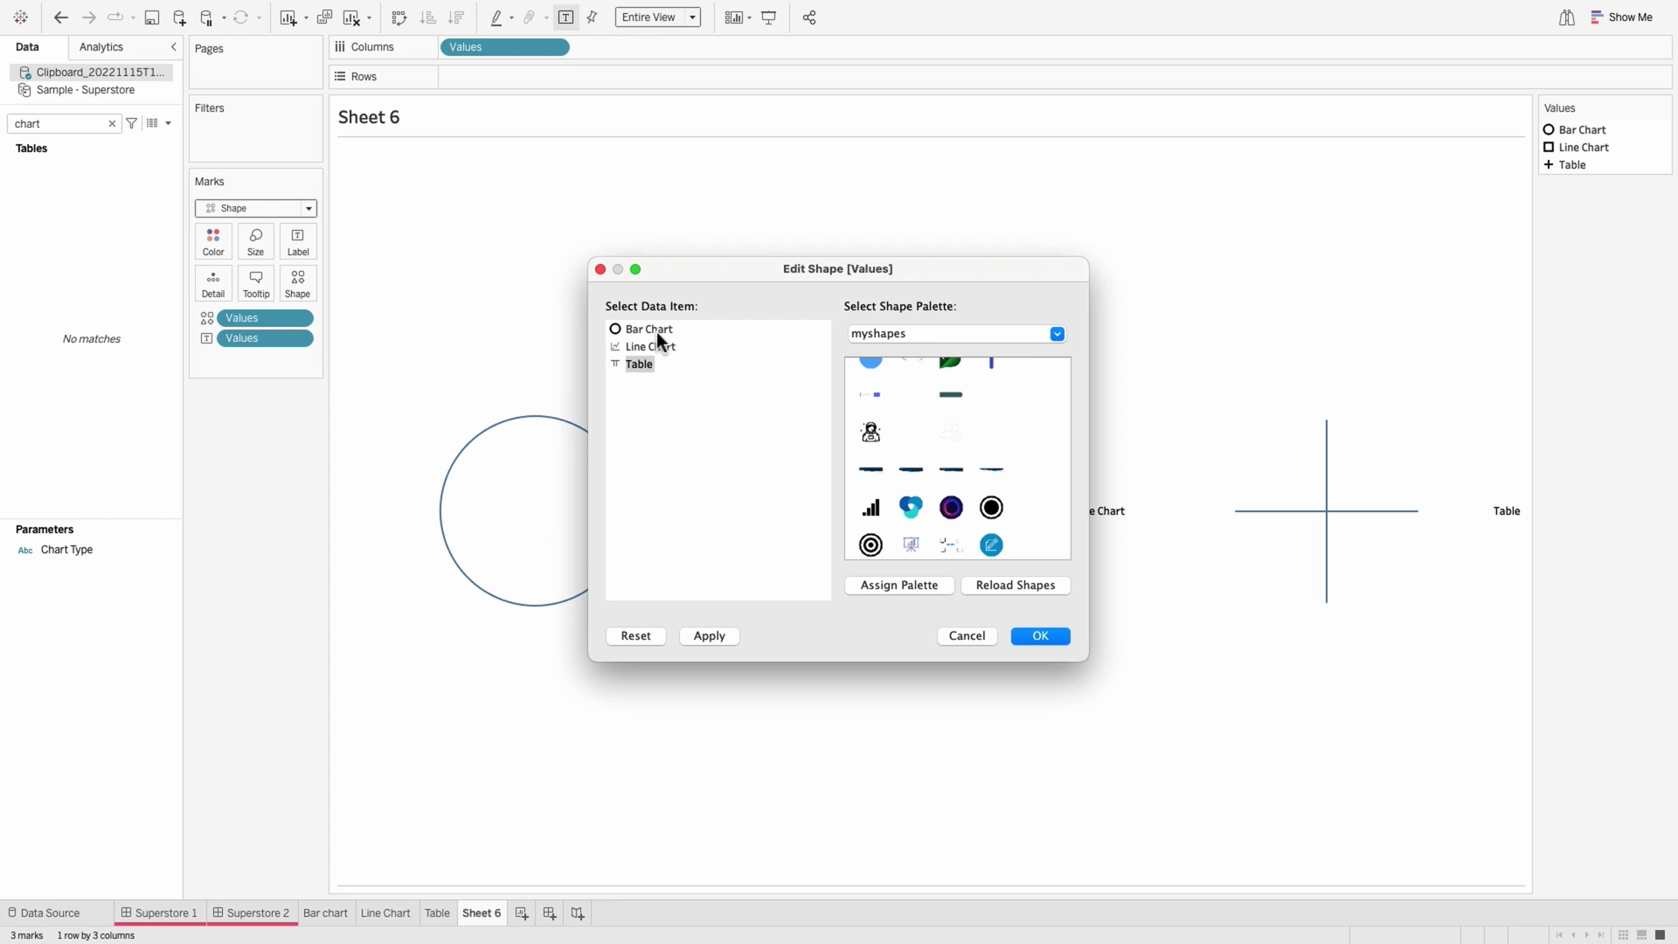
{"action": "left_click", "coordinate": [1055, 633]}
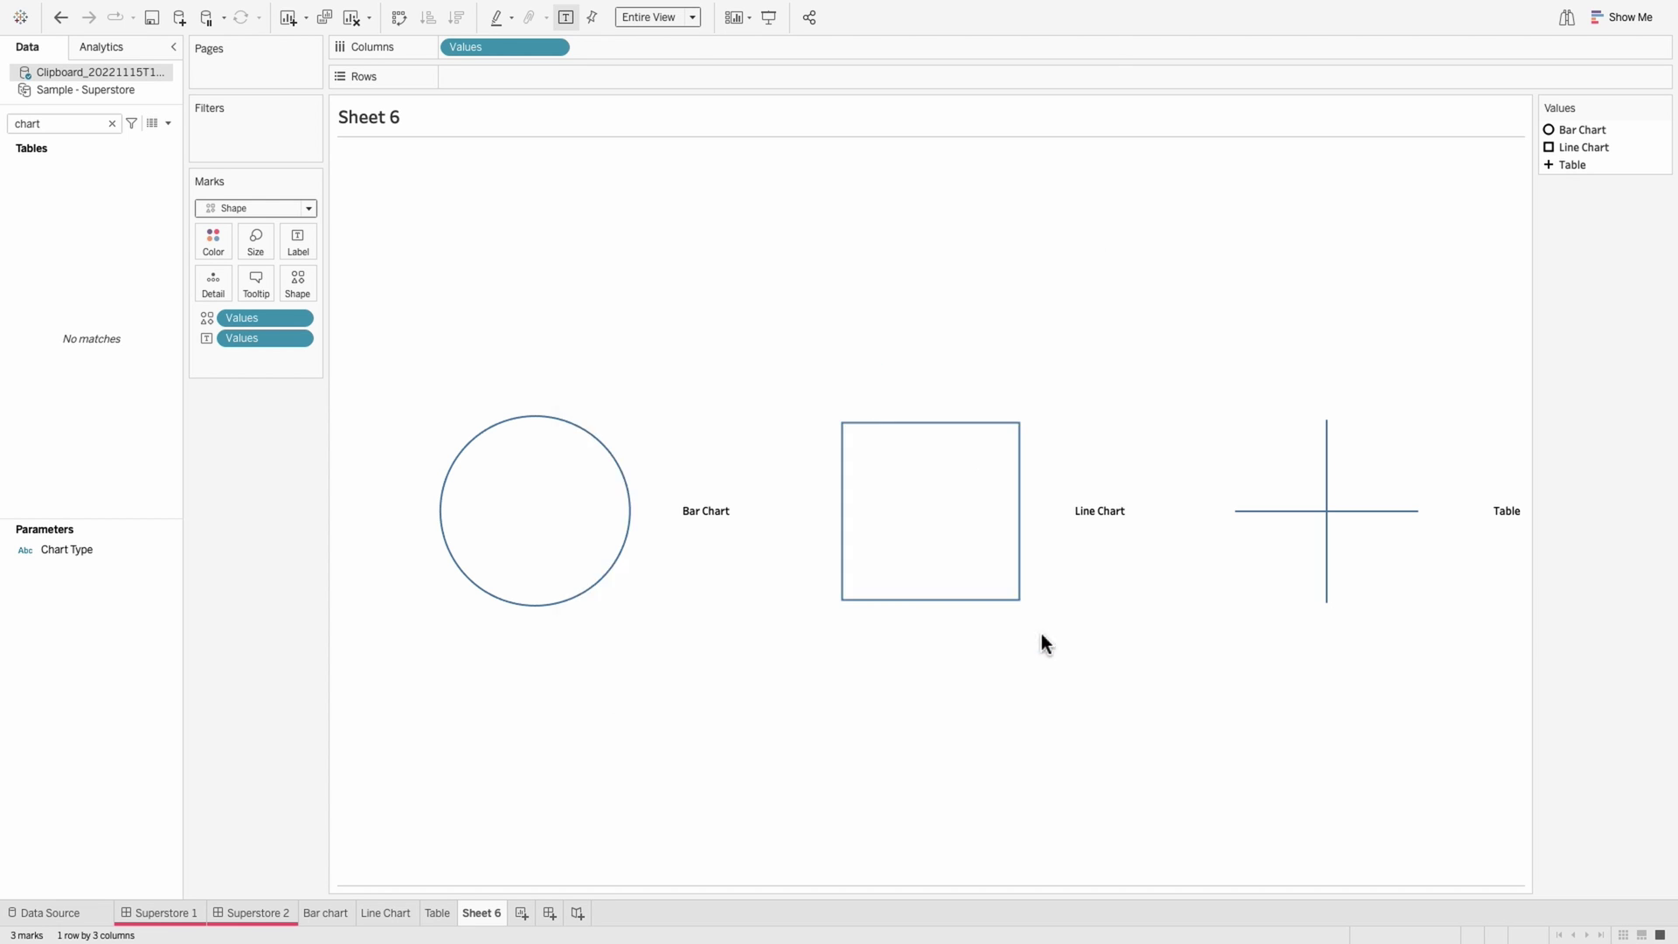
Step: Align the mark labels horizontally centre and vertically bottom
{"action": "left_click", "coordinate": [297, 245]}
{"action": "left_click", "coordinate": [391, 386]}
{"action": "left_click", "coordinate": [403, 471]}
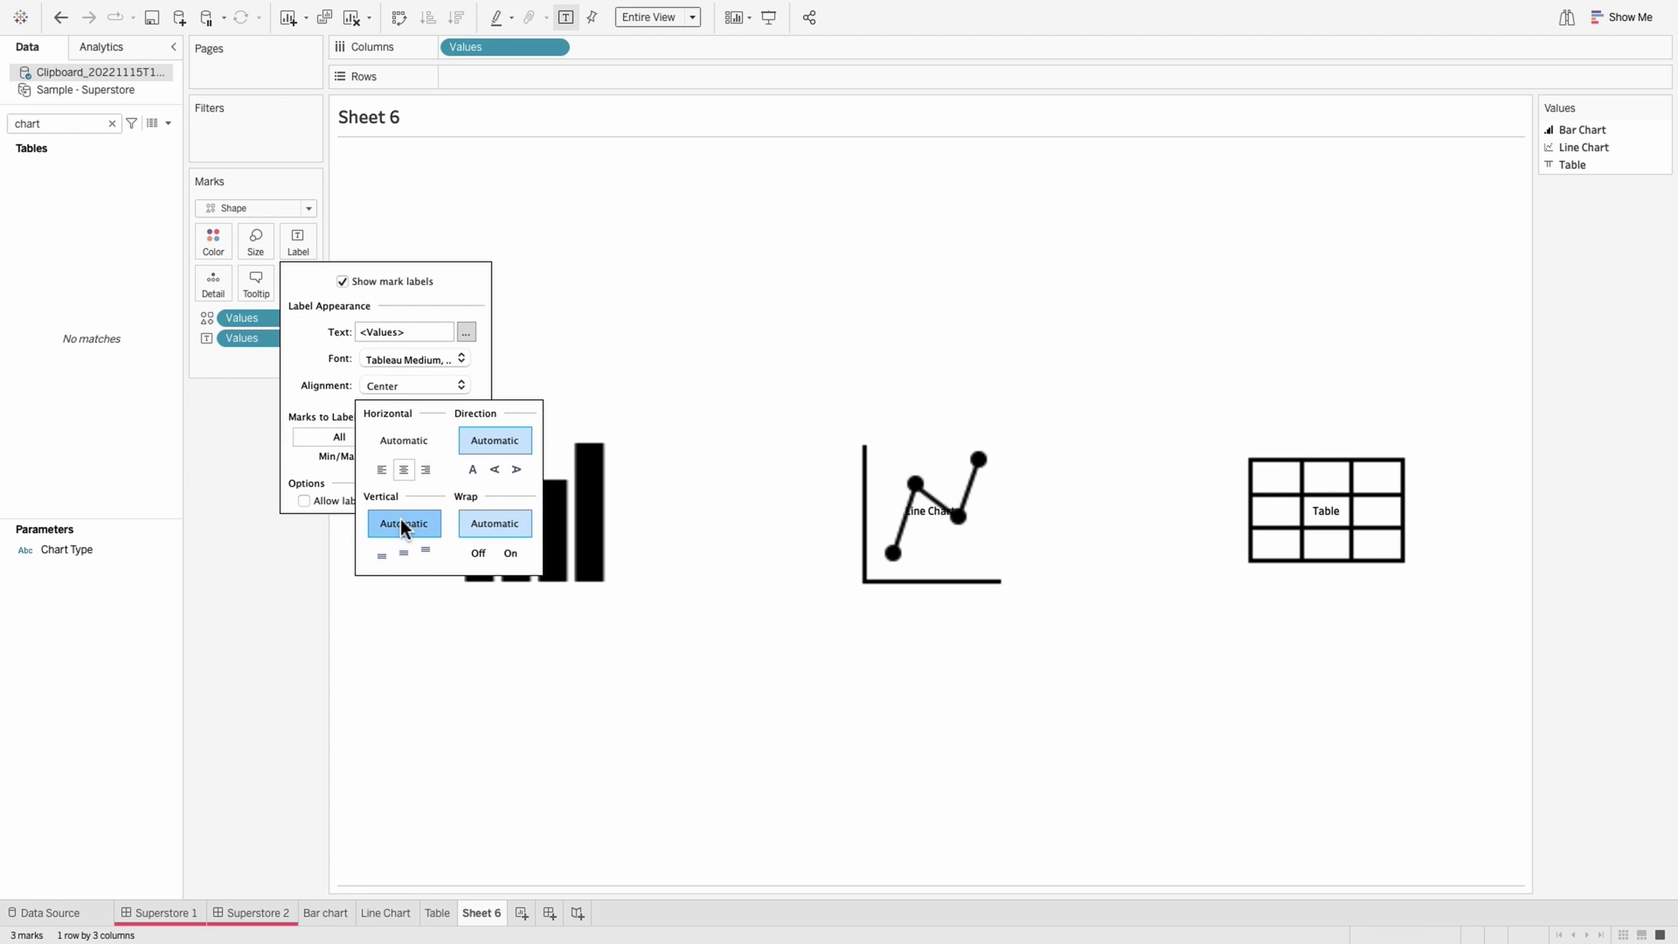
{"action": "left_click", "coordinate": [382, 553]}
{"action": "left_click", "coordinate": [264, 606]}
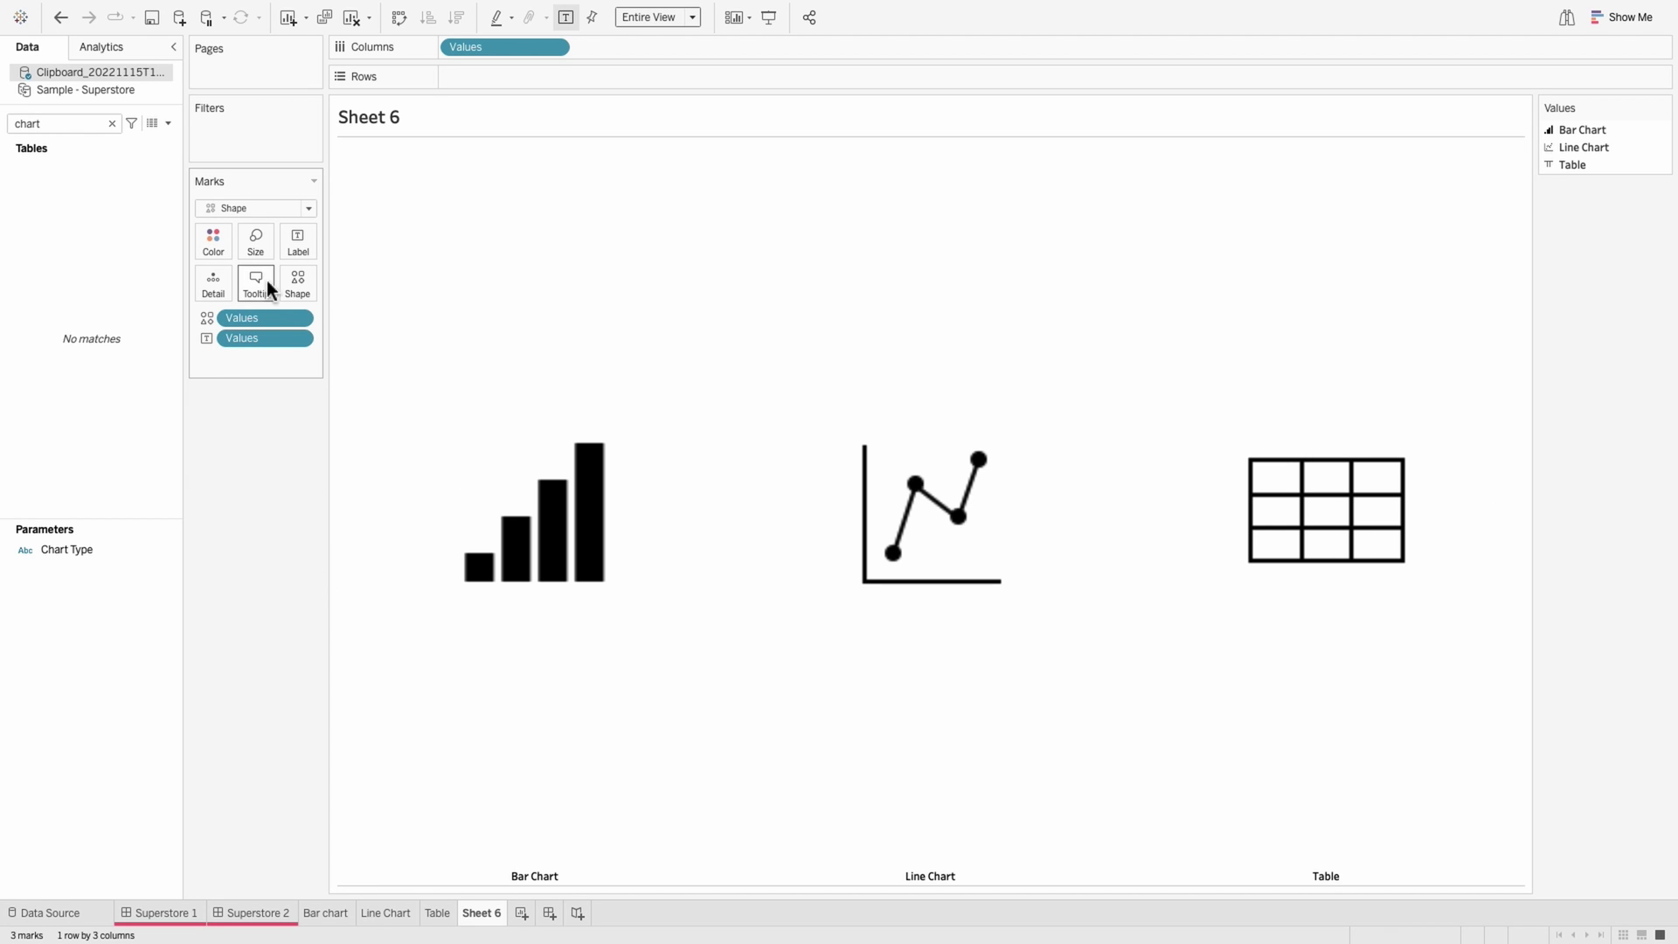
Step: Colour the icons by Values and set the labels to Tableau Bold in matching mark colours
{"action": "left_click_drag", "start_coordinate": [233, 321], "coordinate": [208, 239]}
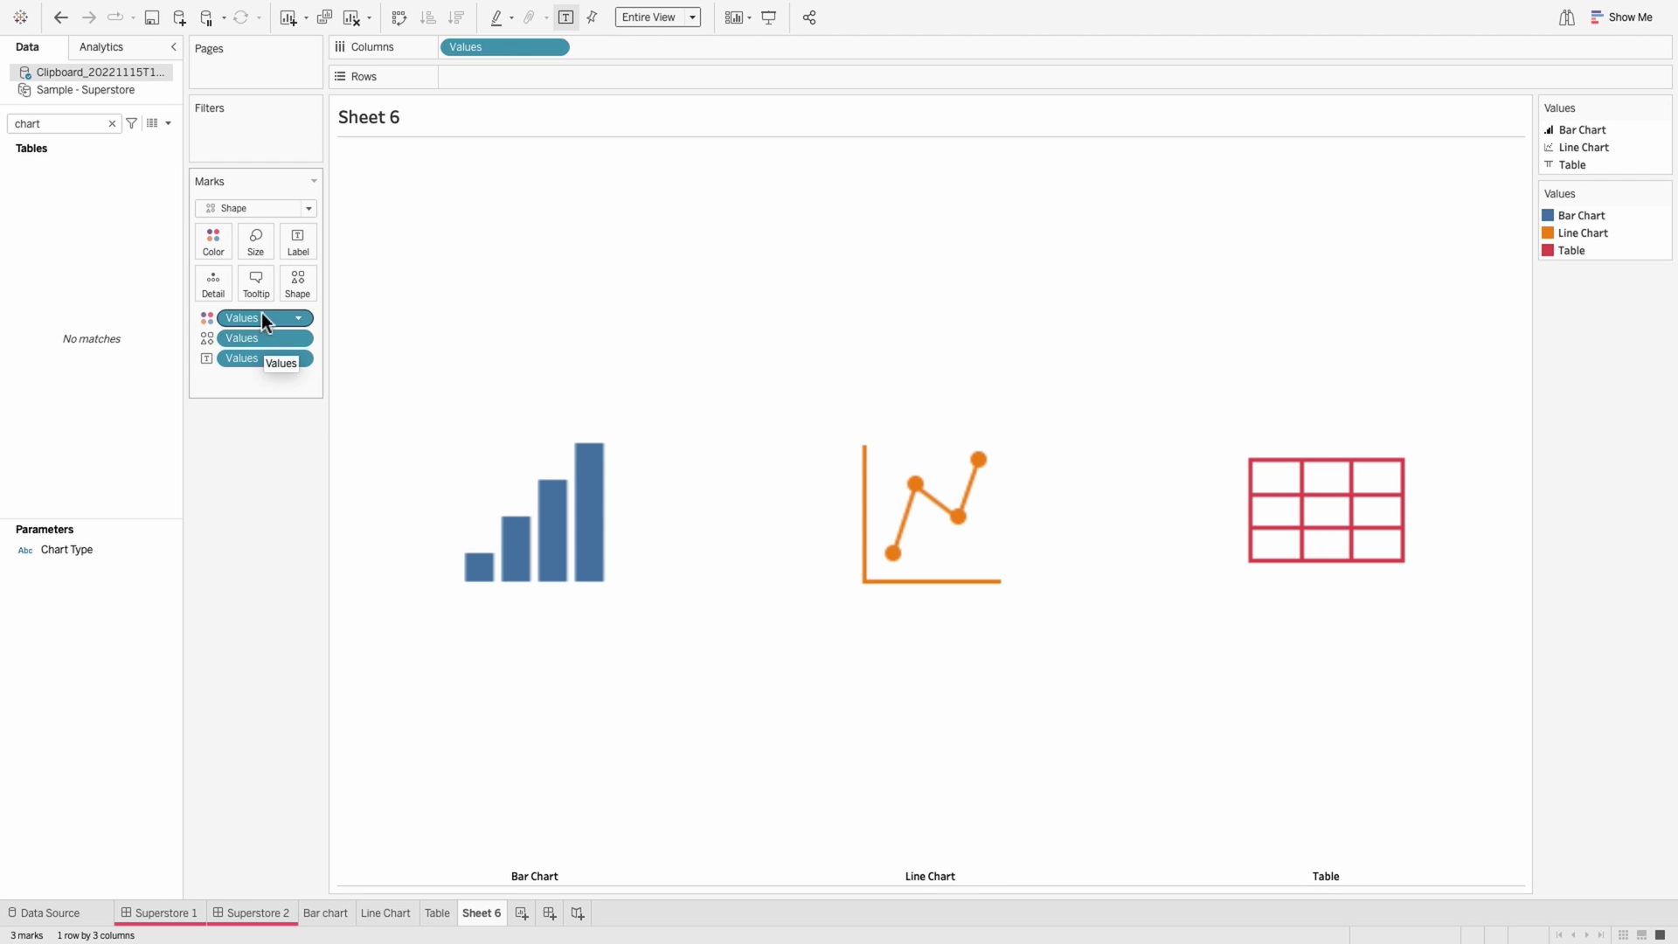
{"action": "left_click", "coordinate": [299, 253]}
{"action": "left_click", "coordinate": [405, 363]}
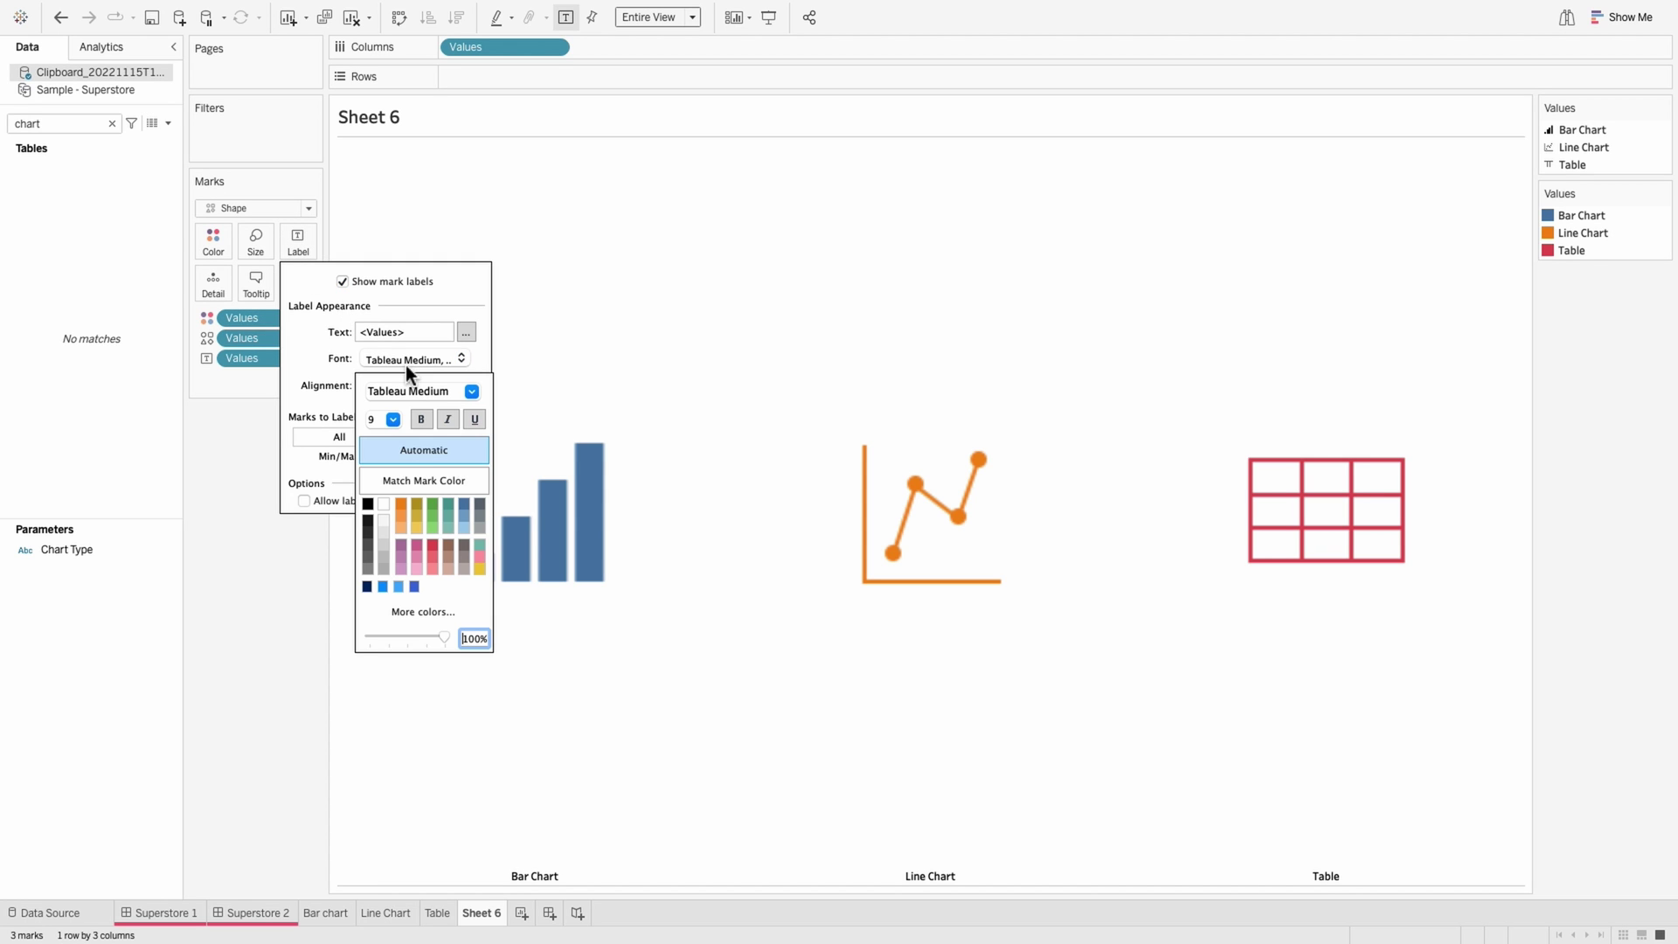
{"action": "left_click", "coordinate": [420, 478]}
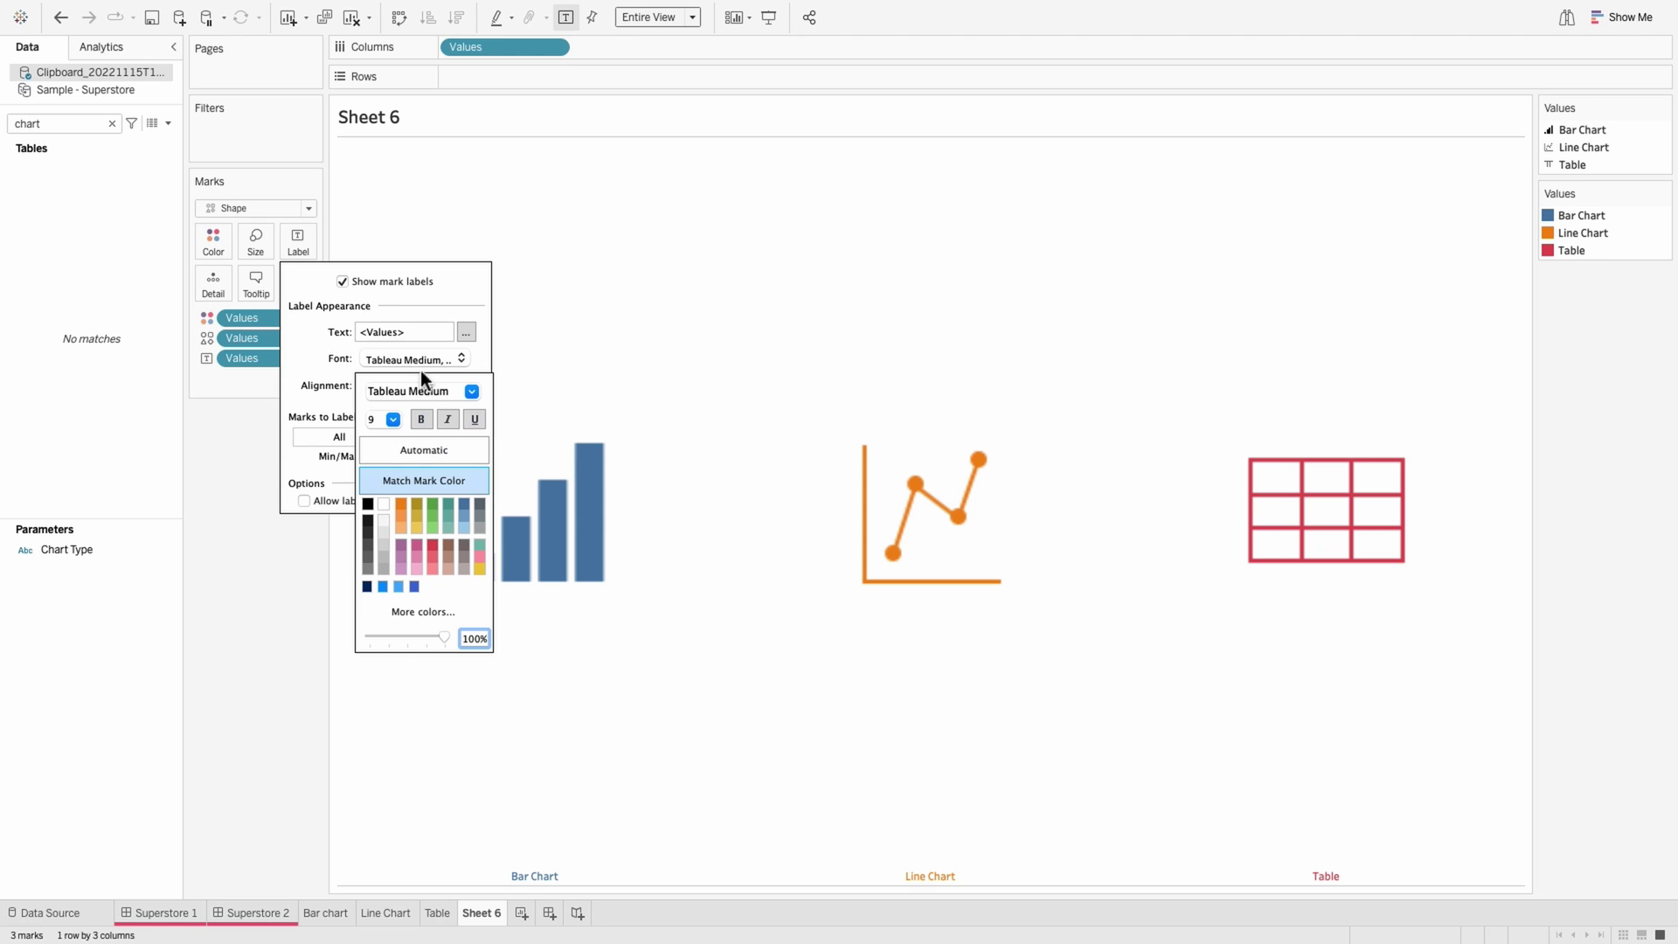
{"action": "left_click", "coordinate": [469, 393]}
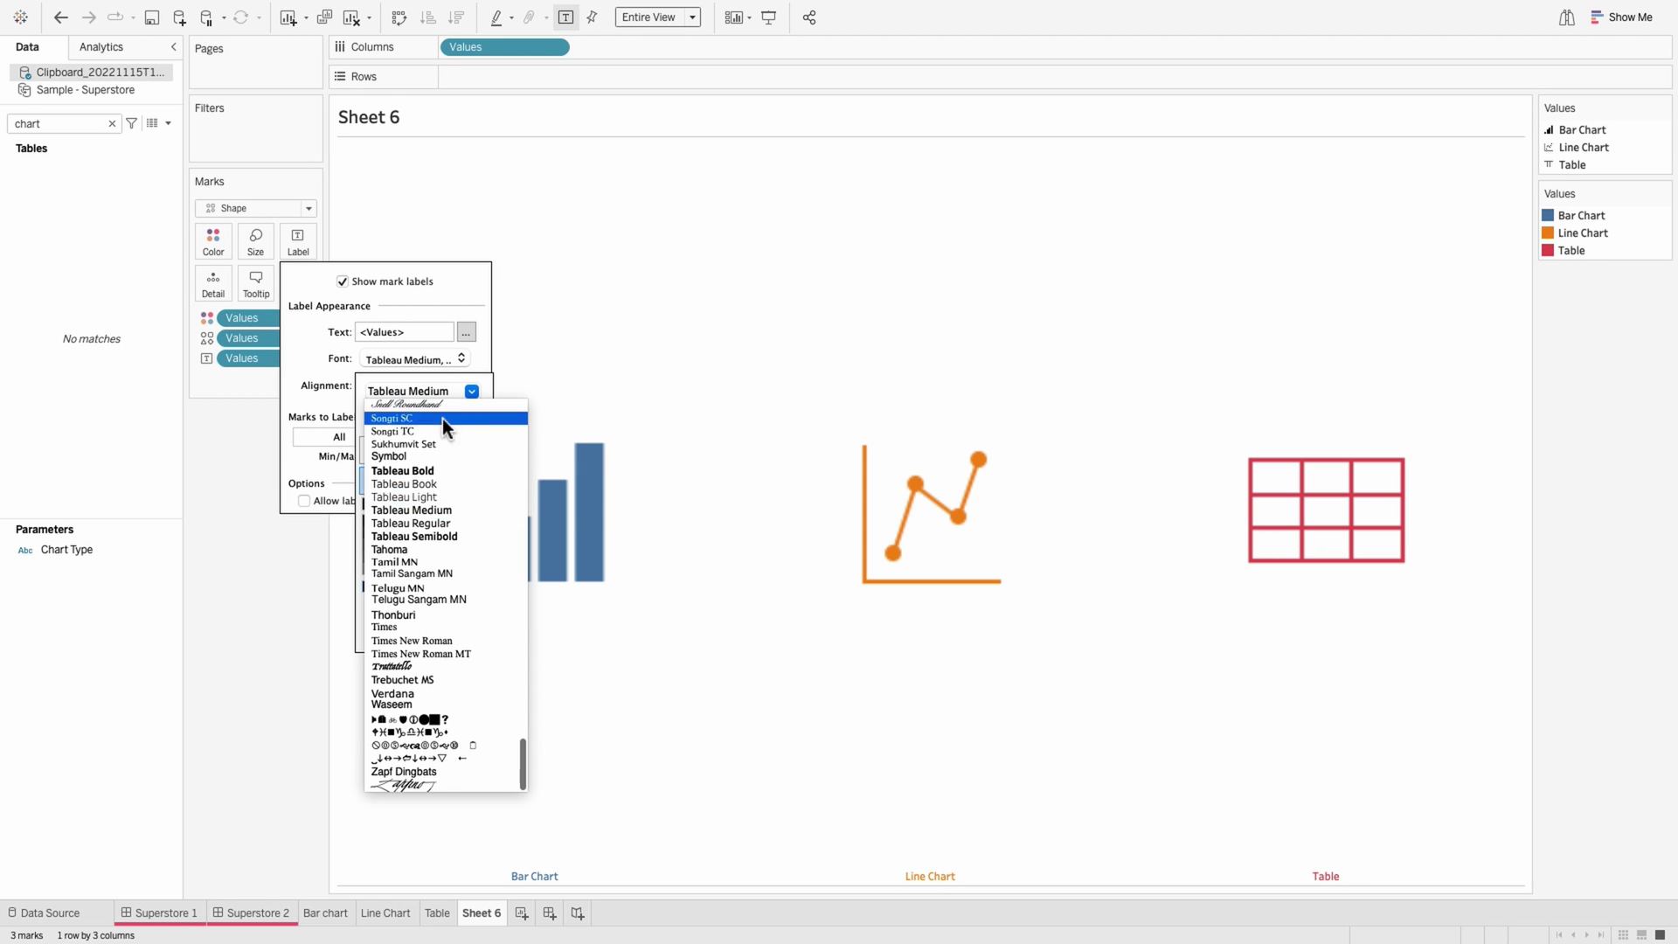
{"action": "left_click", "coordinate": [429, 472]}
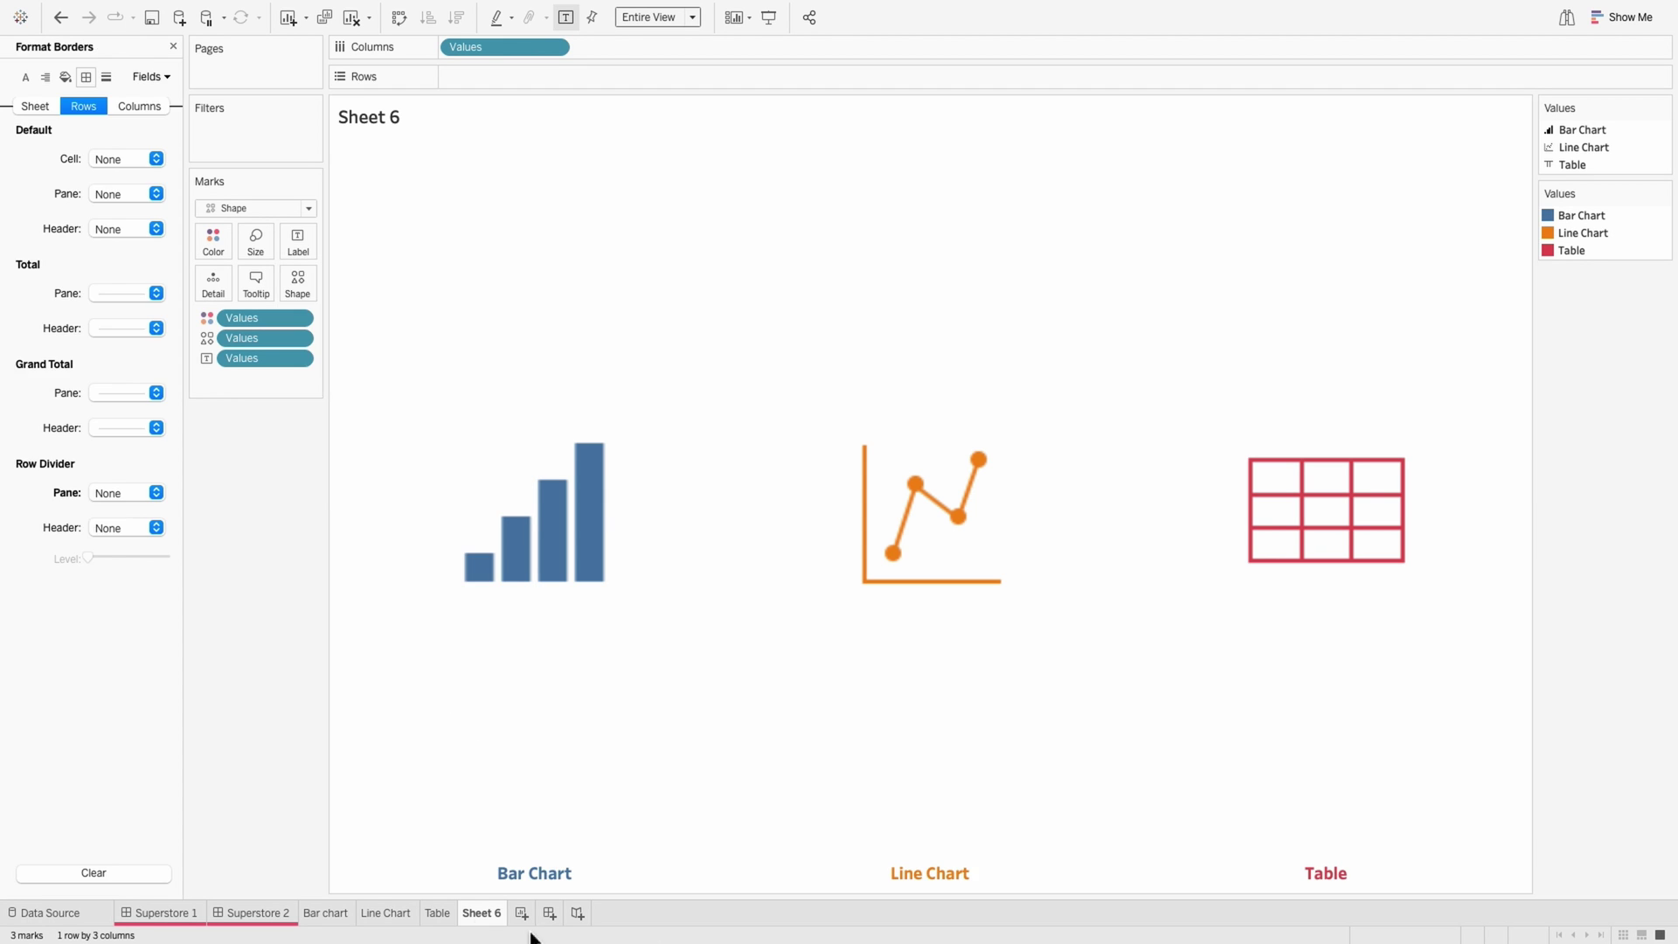
Step: Rename Sheet 6 to 'Parameter switching'
{"action": "double_click", "coordinate": [495, 913]}
{"action": "type", "text": "Parameter switching"}
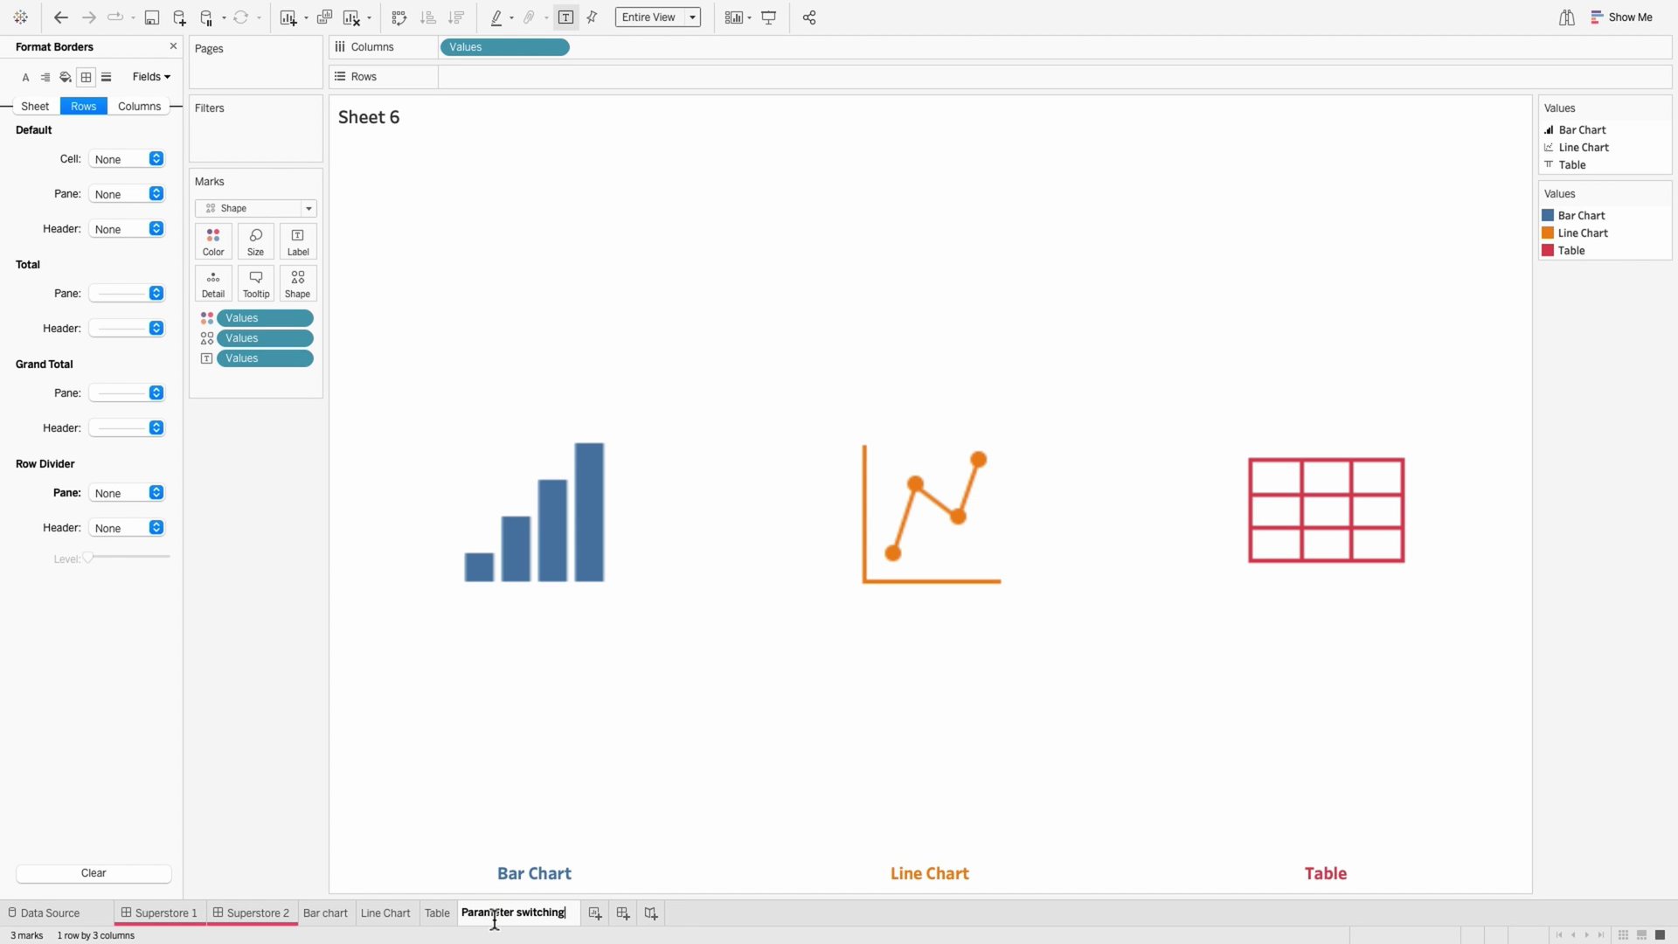
{"action": "key", "text": "Return"}
Step: Drop the Parameter switching sheet onto the Superstore 2 dashboard over the bar chart
{"action": "left_click", "coordinate": [262, 913]}
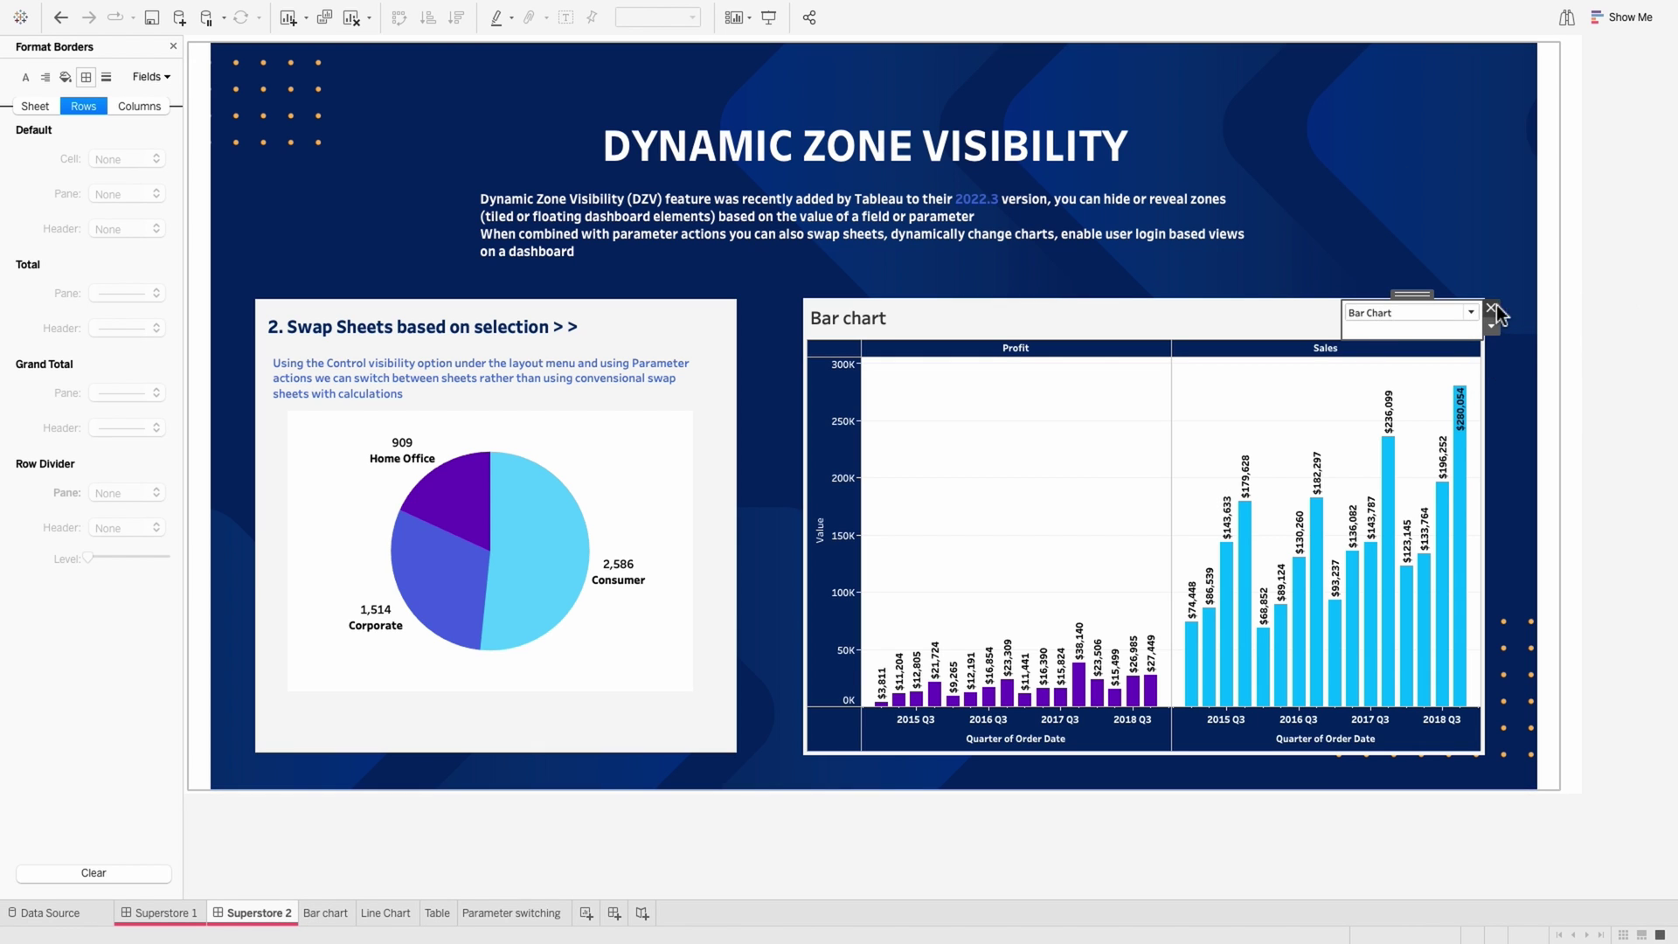
{"action": "left_click", "coordinate": [173, 47]}
{"action": "left_click", "coordinate": [65, 53]}
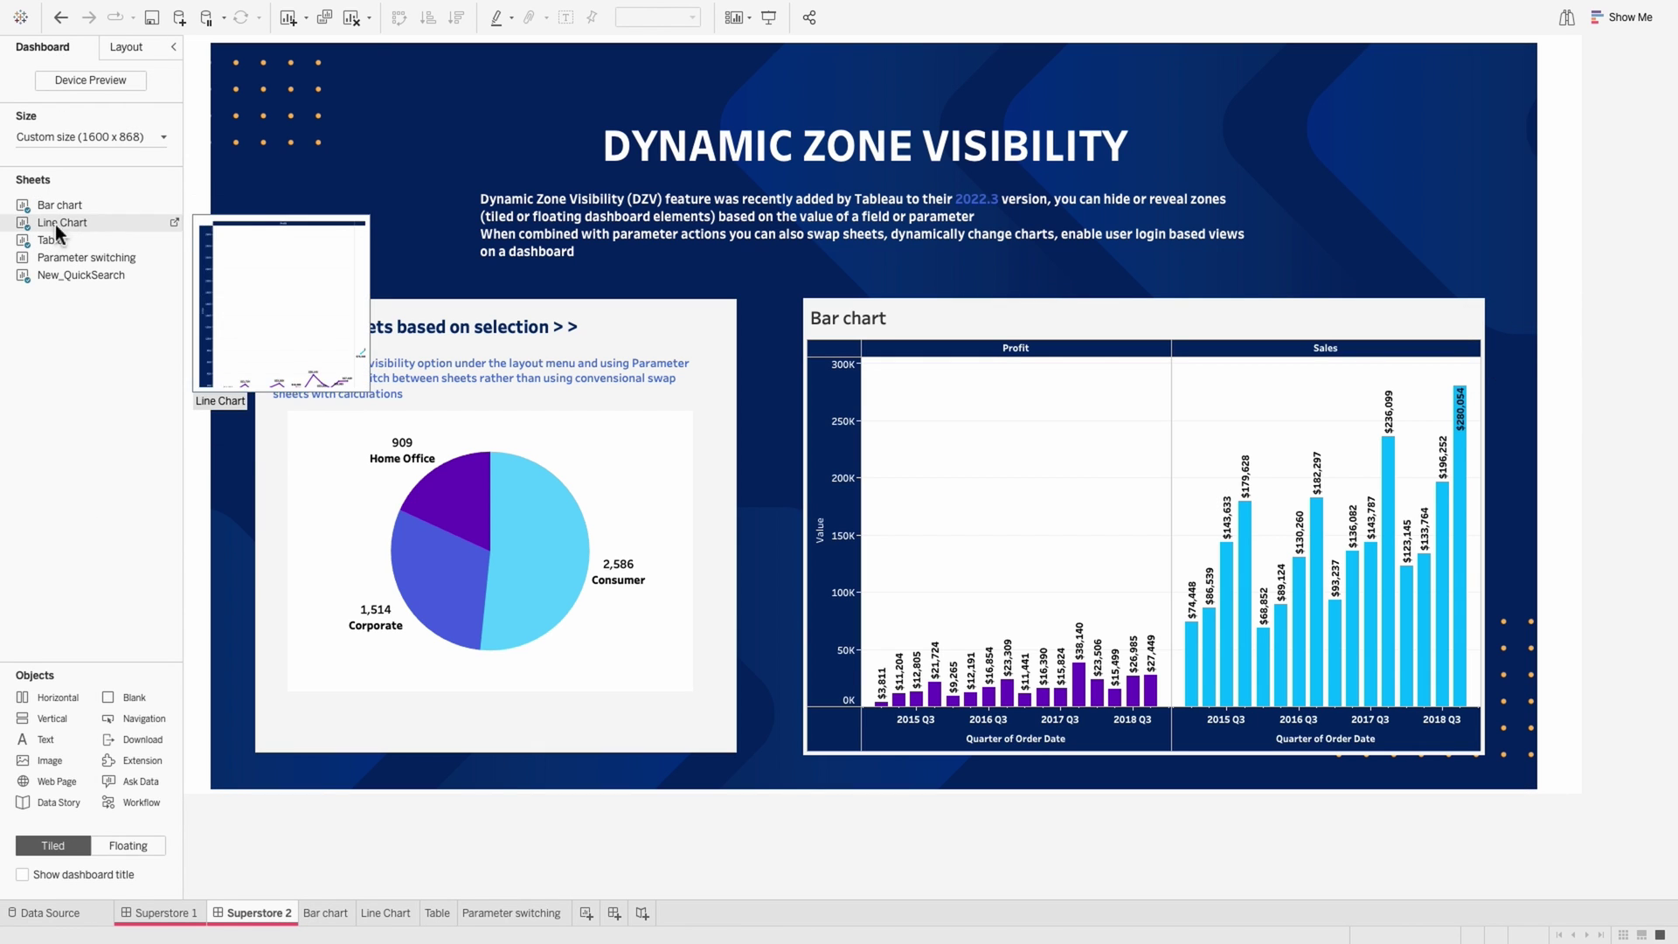
{"action": "mouse_move", "coordinate": [63, 264]}
{"action": "left_click_drag", "start_coordinate": [64, 264], "coordinate": [1021, 297]}
{"action": "left_click", "coordinate": [946, 321]}
Step: Hide its title and shrink it into a small strip above the bar chart
{"action": "left_click", "coordinate": [1104, 316]}
{"action": "right_click", "coordinate": [1105, 316]}
{"action": "left_click", "coordinate": [1136, 358]}
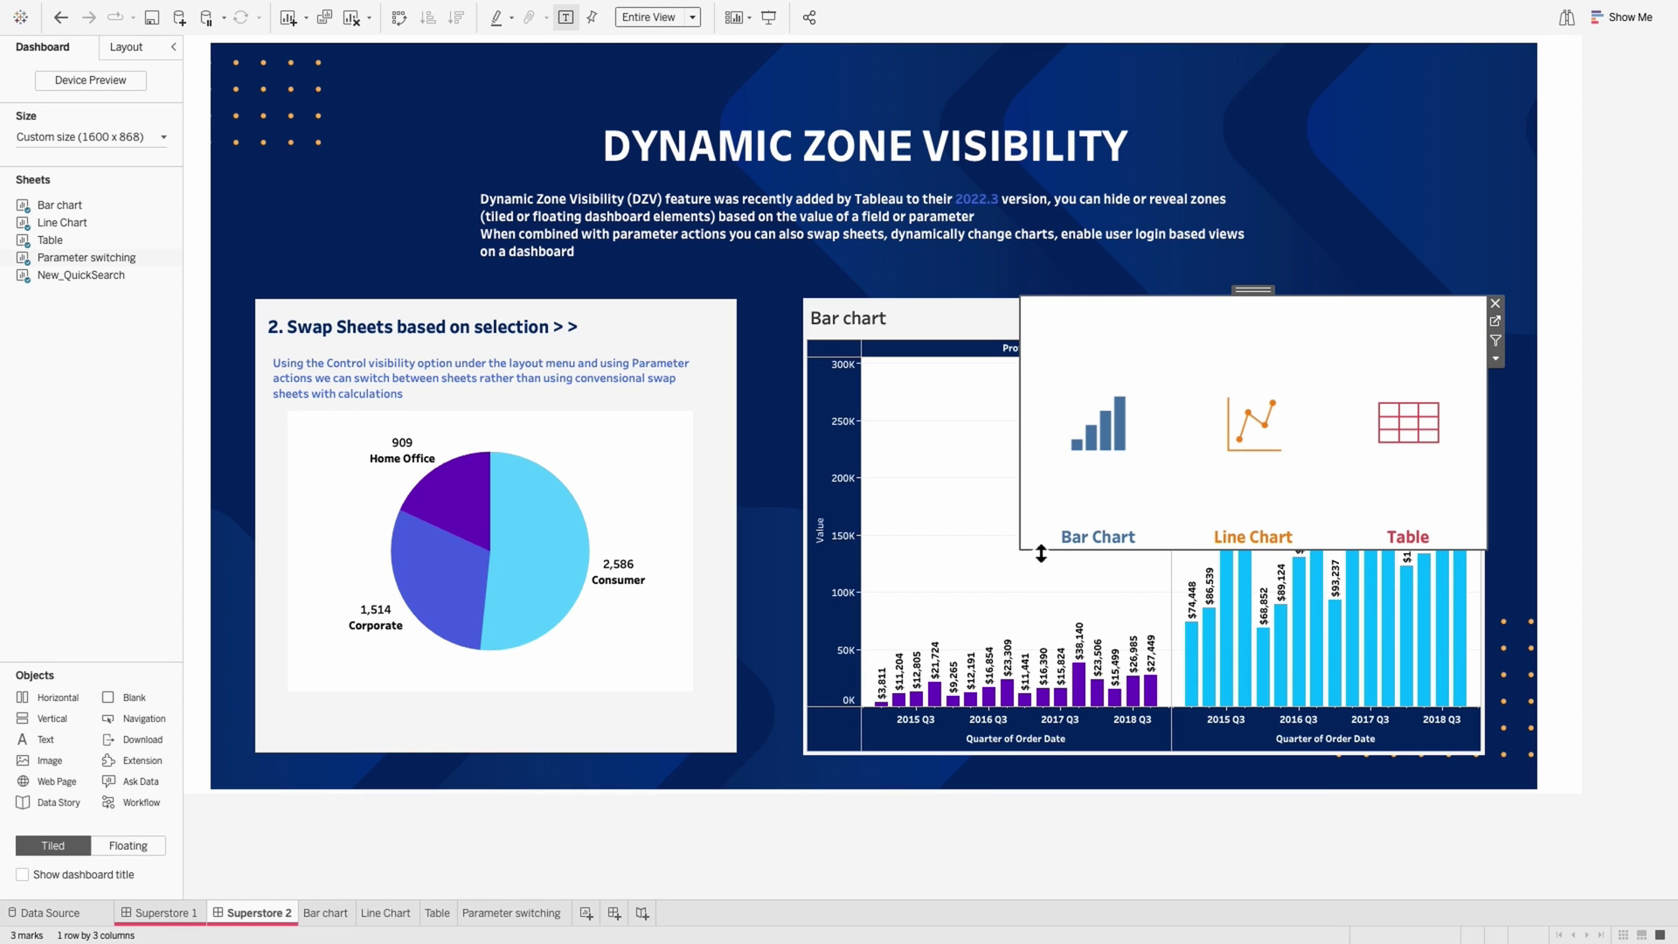
{"action": "left_click_drag", "start_coordinate": [1030, 553], "coordinate": [1190, 355]}
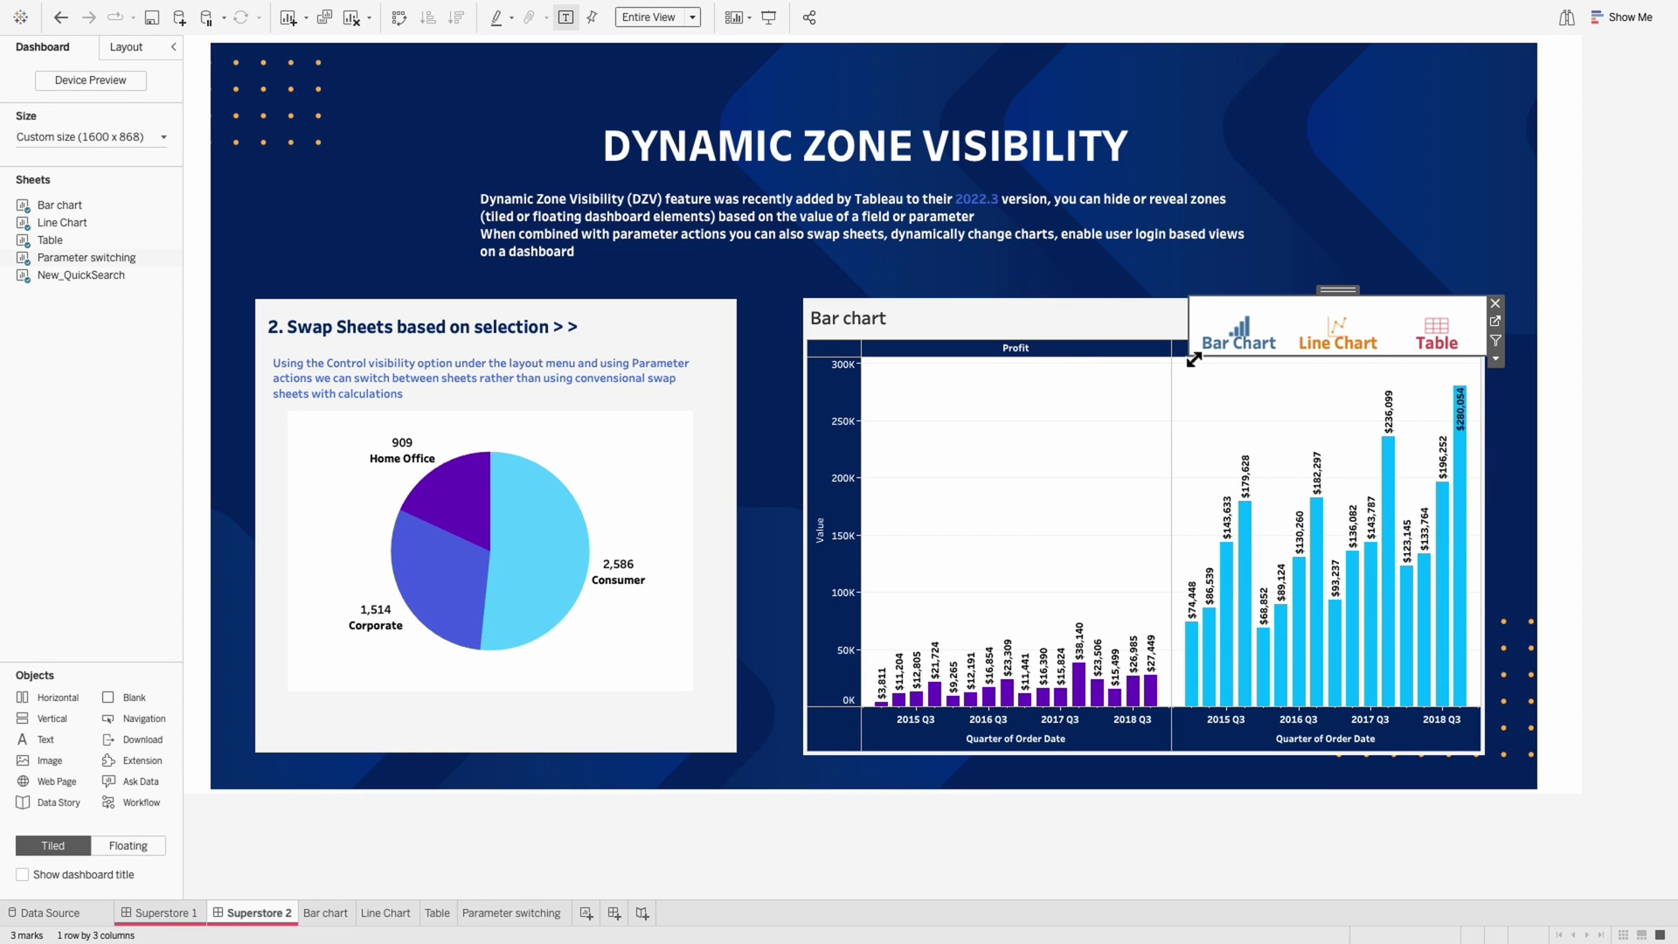
{"action": "left_click_drag", "start_coordinate": [1337, 290], "coordinate": [1354, 217]}
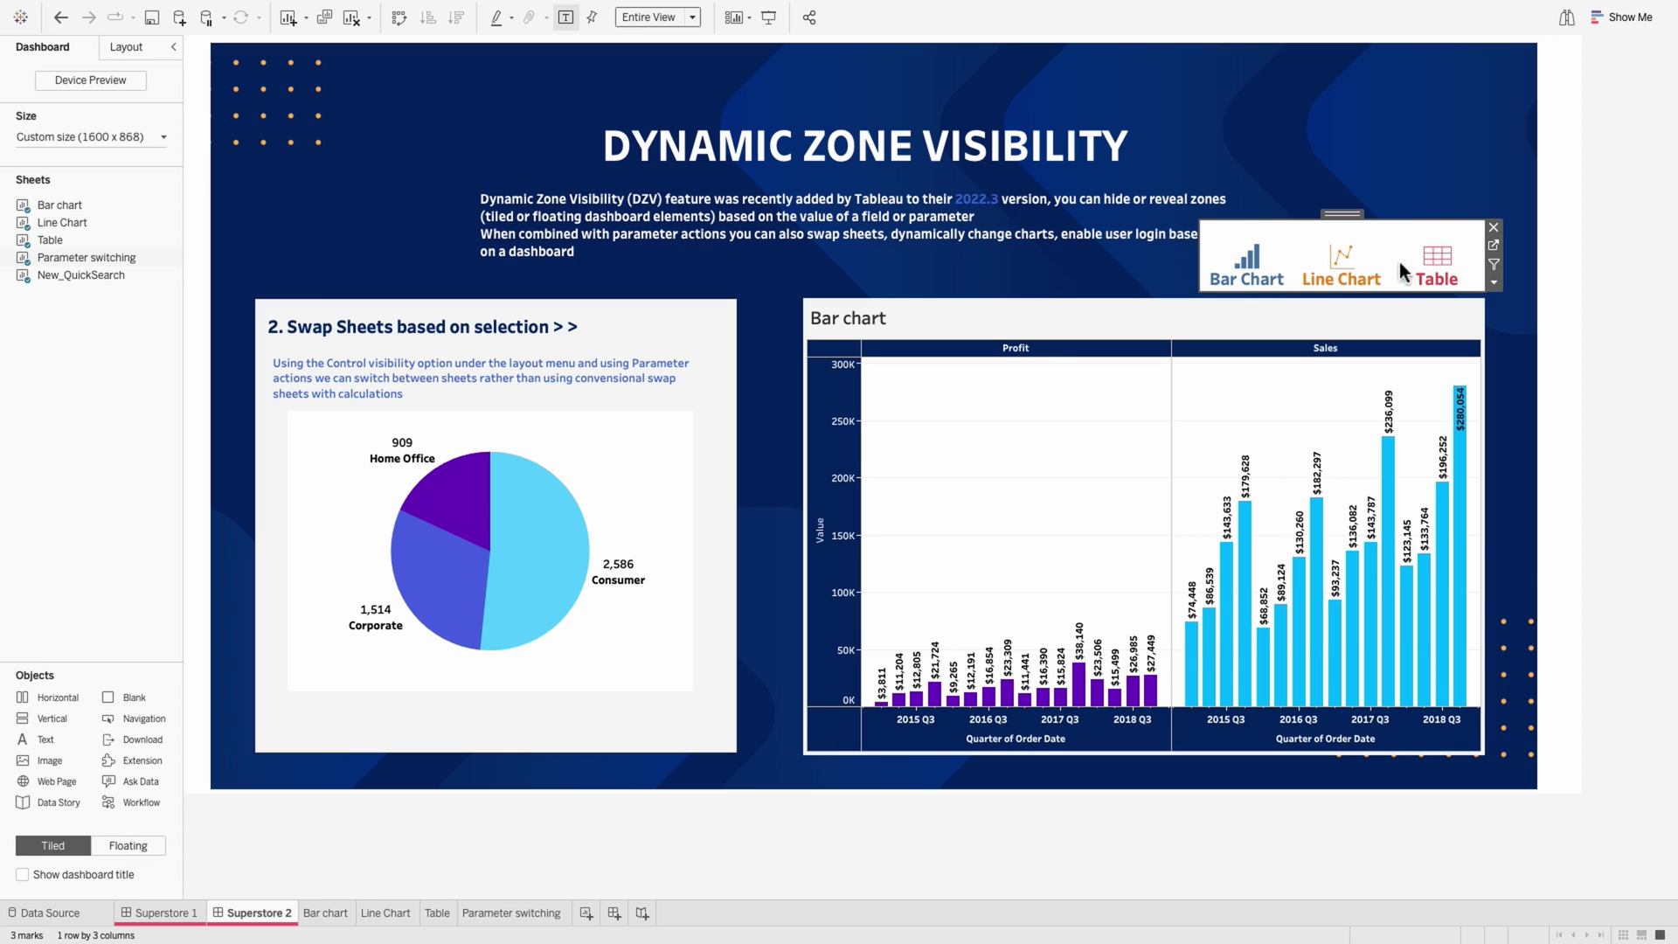
Step: Set the icon strip's worksheet shading to None
{"action": "right_click", "coordinate": [1302, 230]}
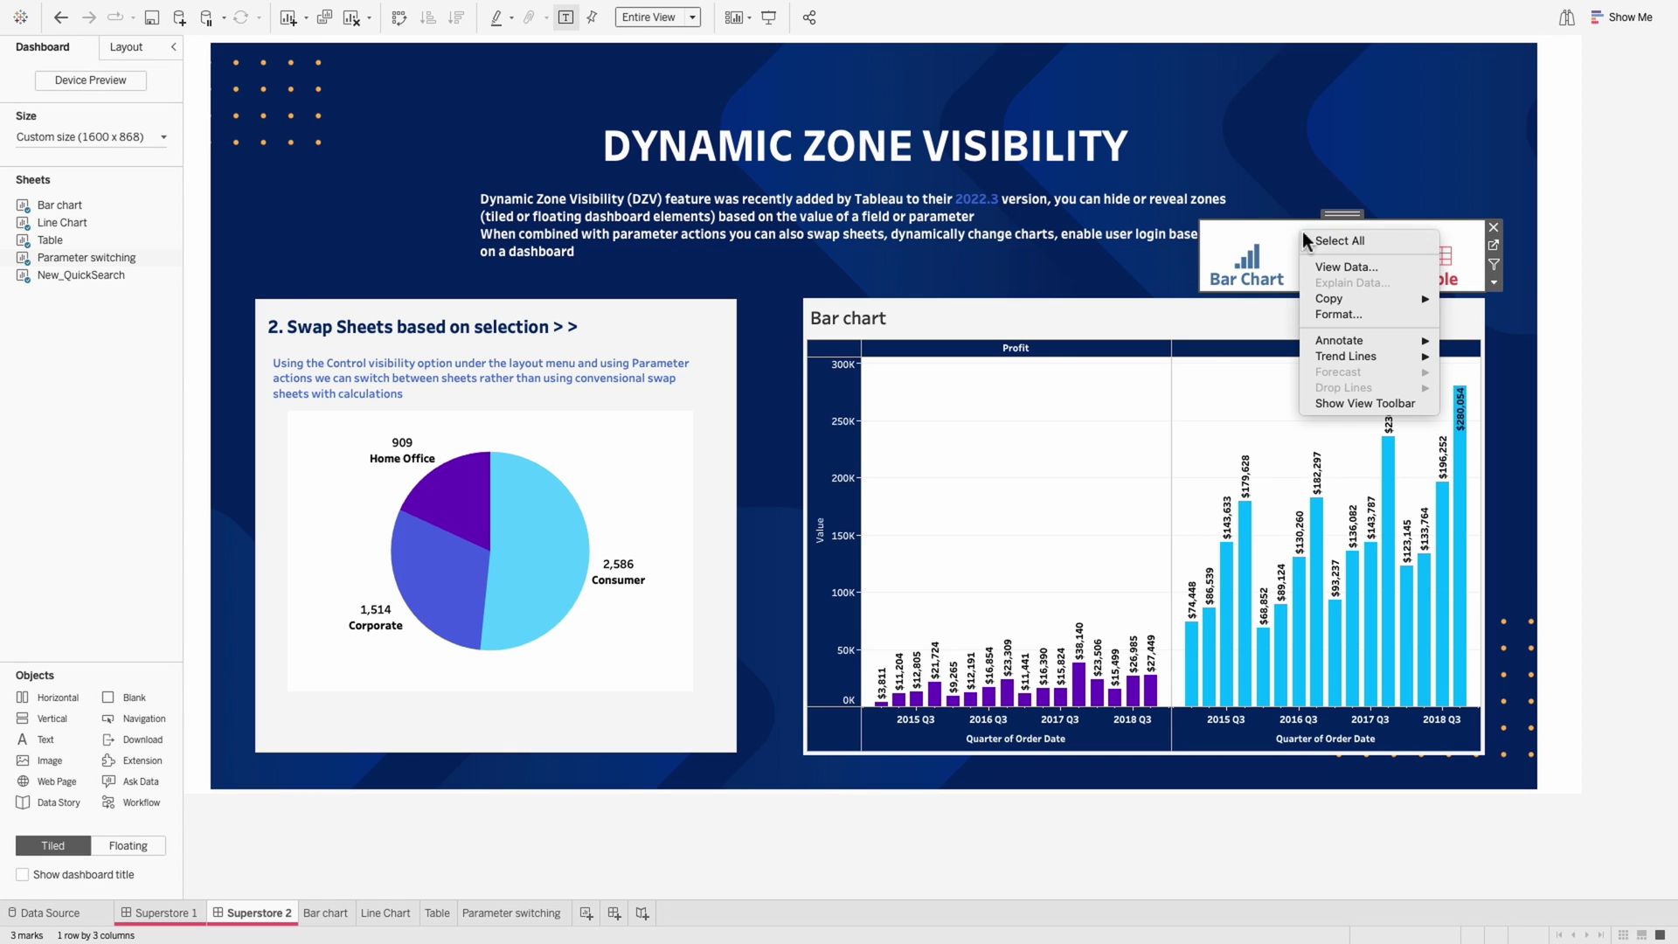
{"action": "left_click", "coordinate": [1333, 313]}
{"action": "left_click", "coordinate": [65, 79]}
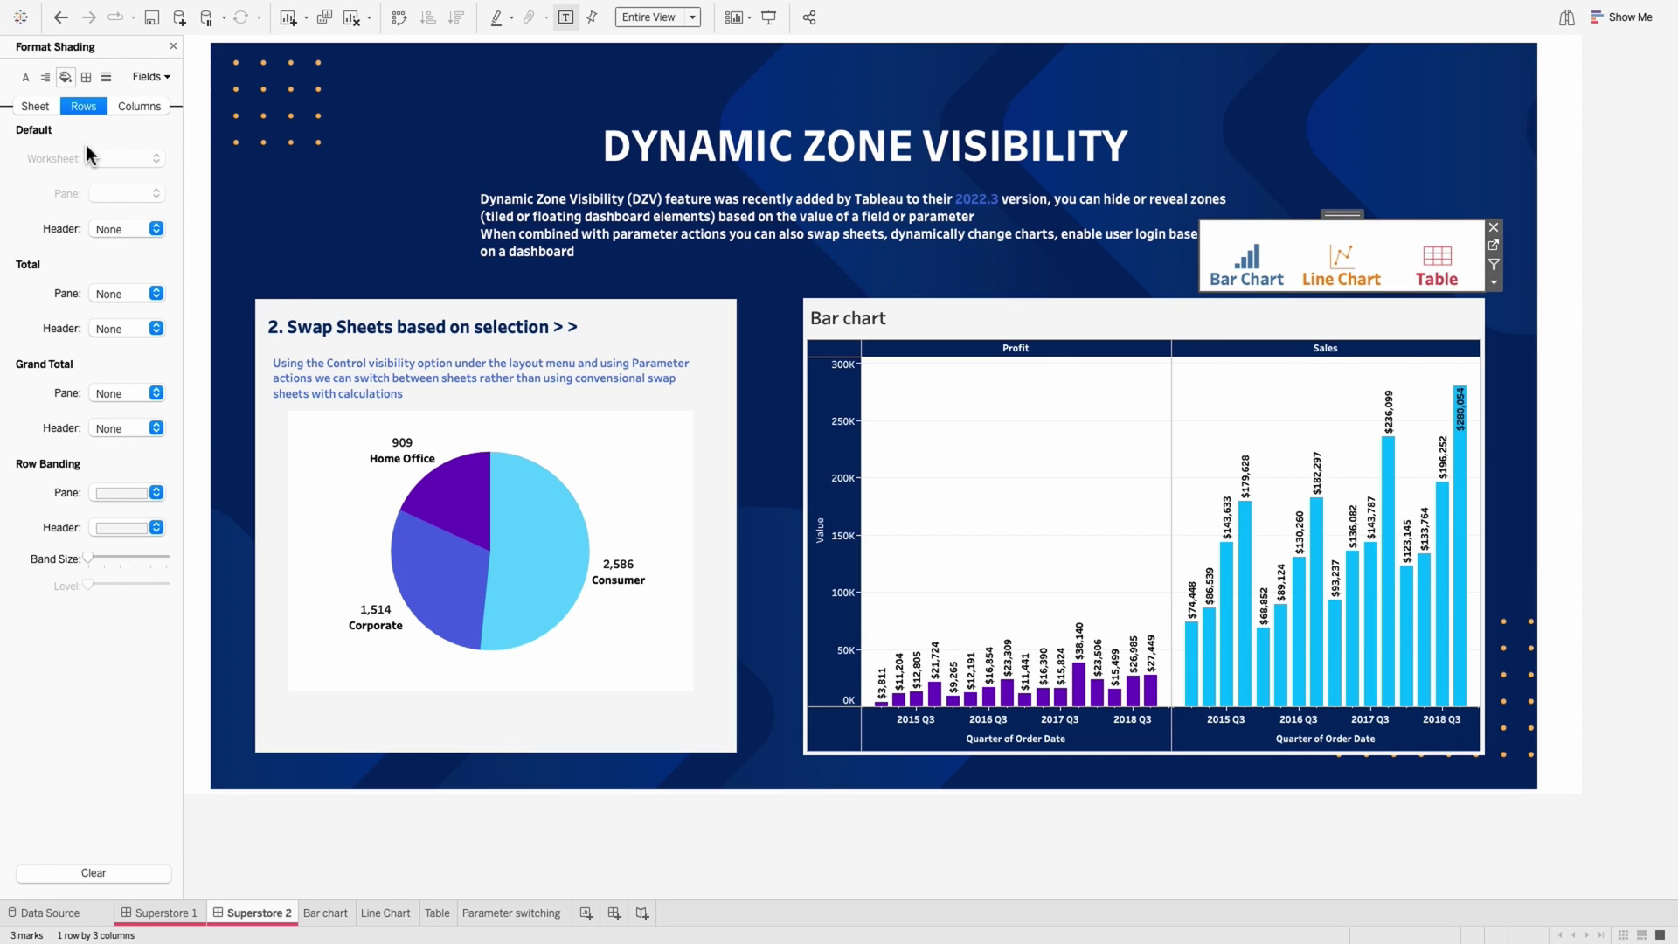
{"action": "left_click", "coordinate": [36, 108]}
{"action": "left_click", "coordinate": [139, 160]}
{"action": "left_click", "coordinate": [153, 191]}
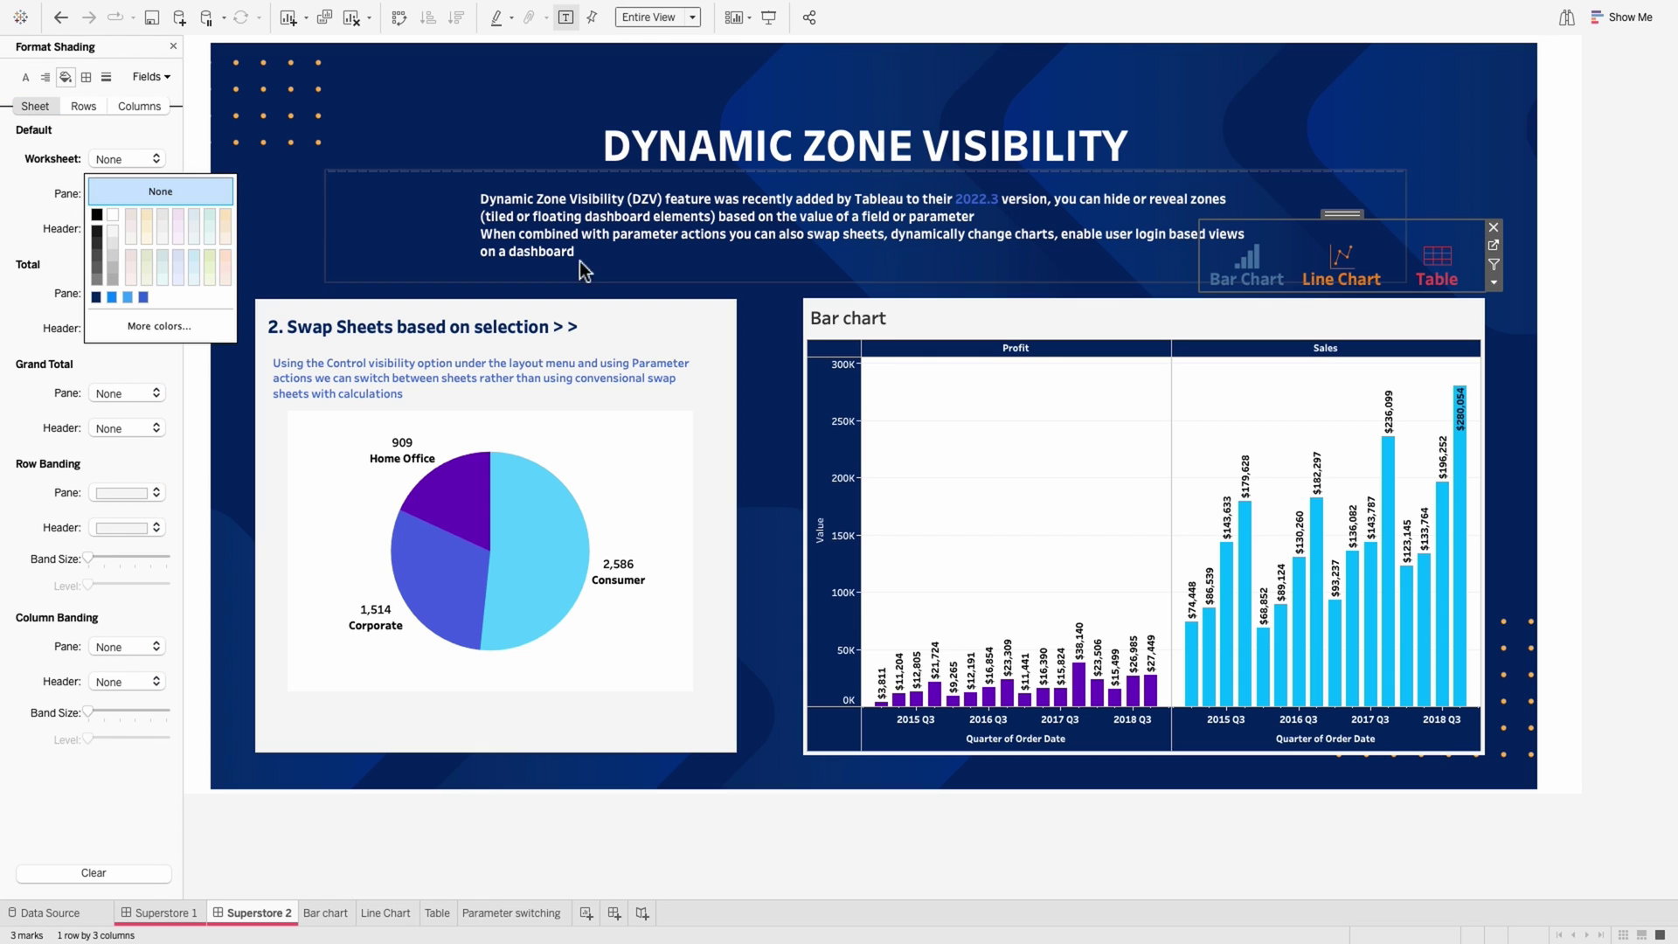
{"action": "left_click", "coordinate": [1599, 337]}
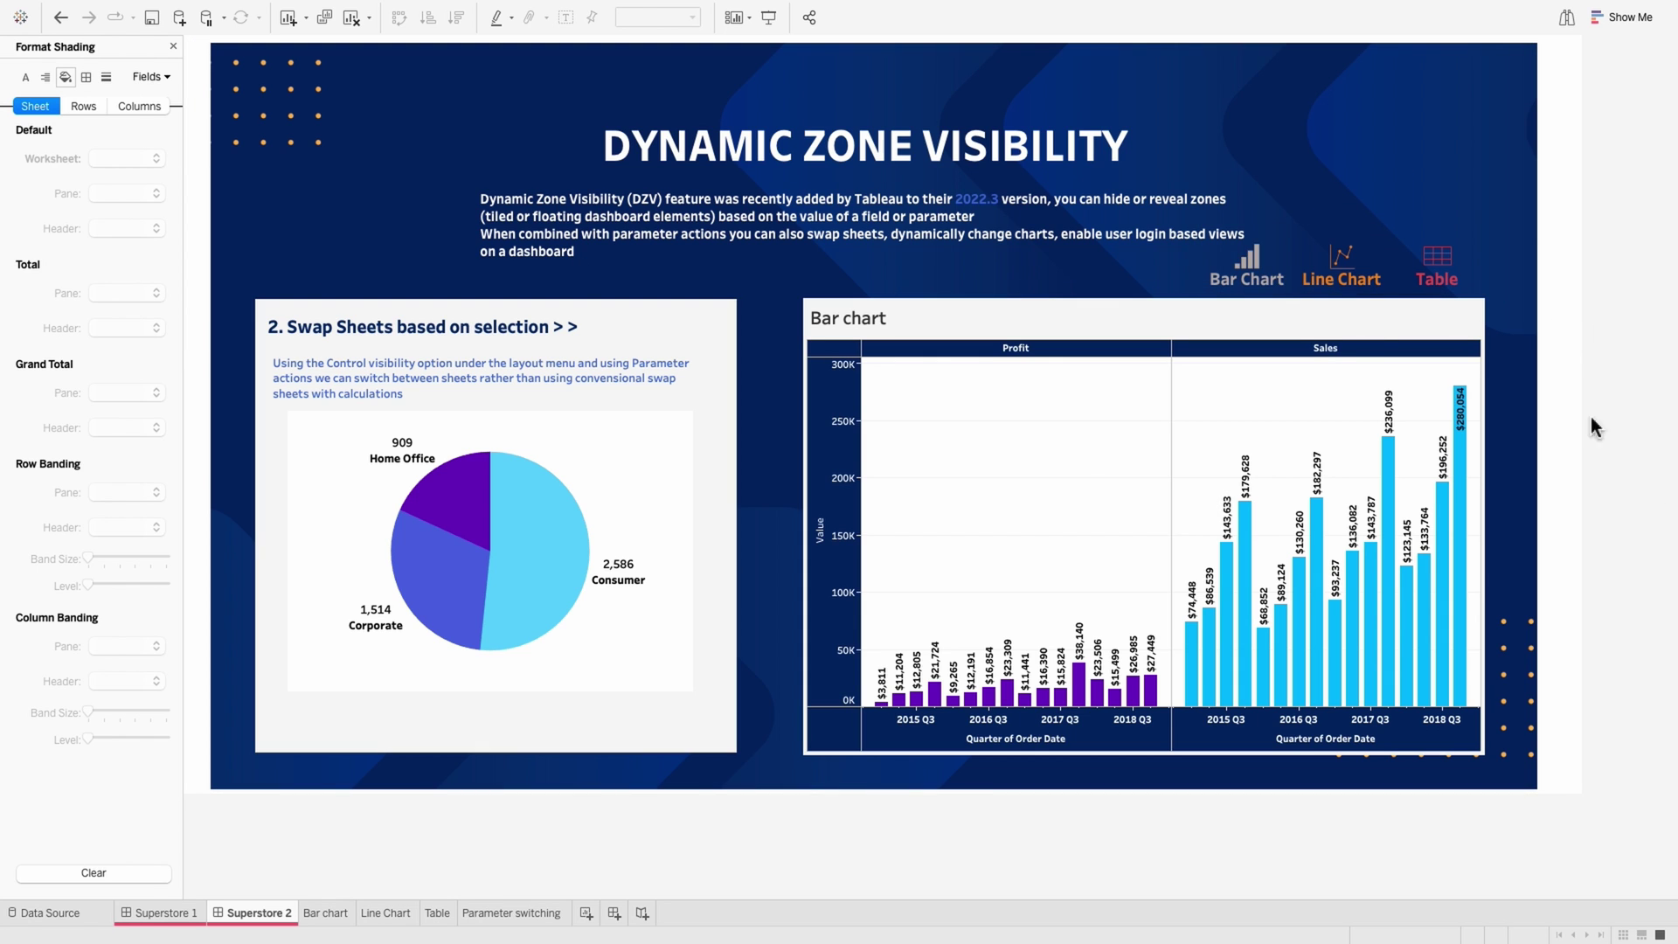
{"action": "left_click", "coordinate": [1254, 272]}
{"action": "left_click", "coordinate": [1255, 273]}
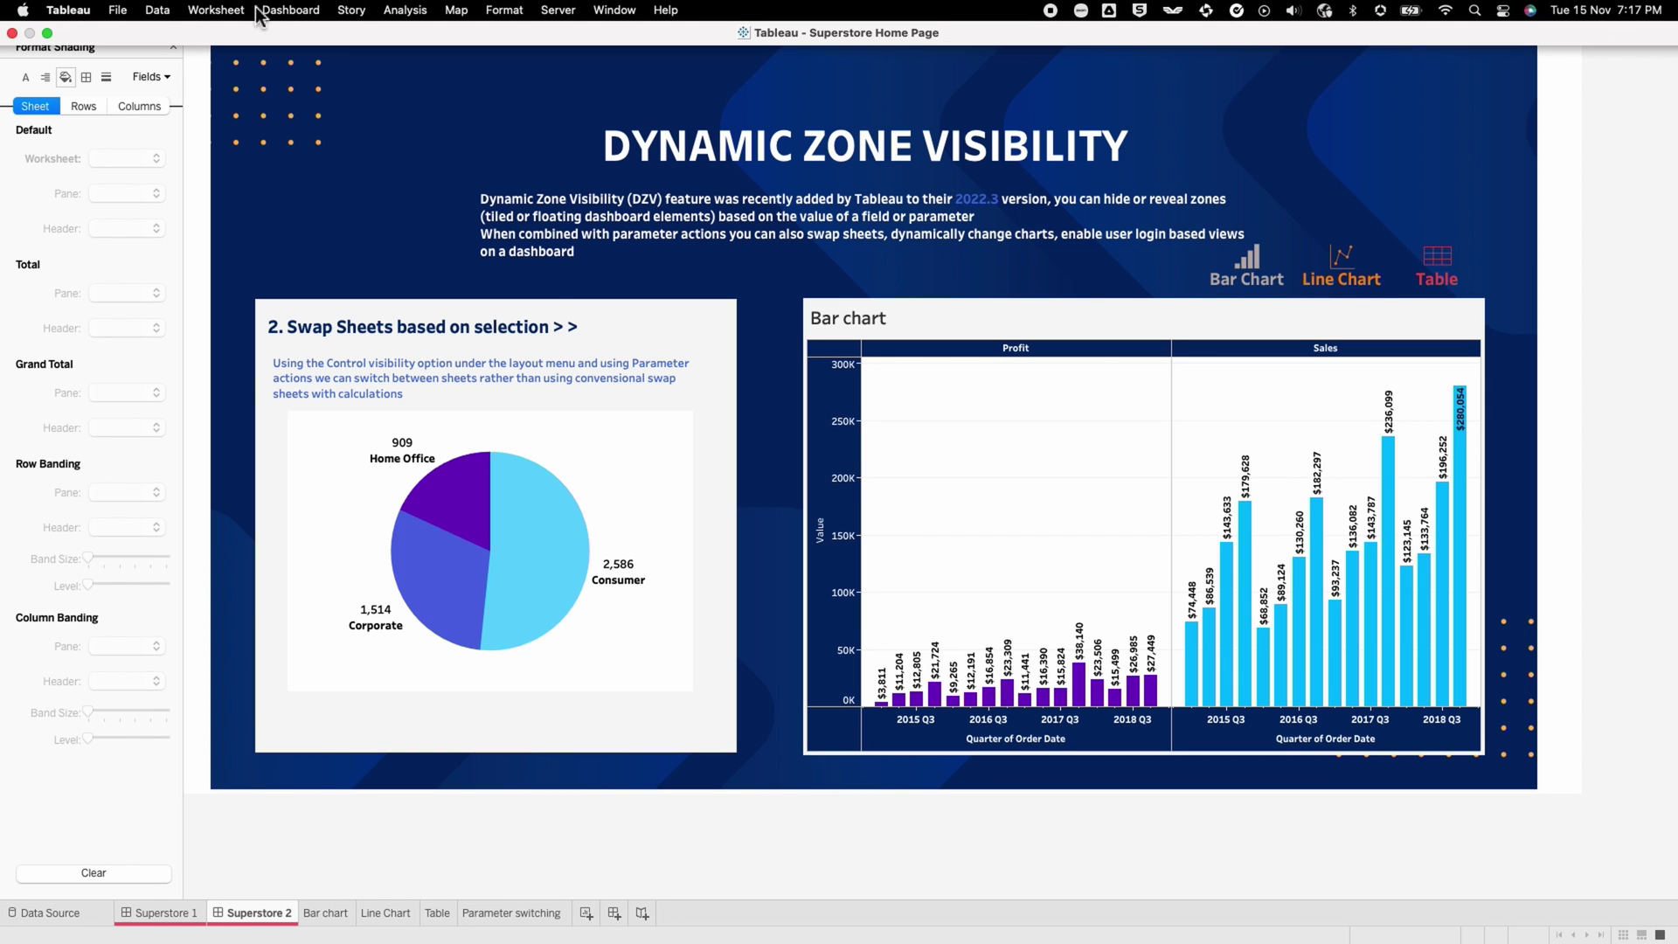
Step: Add a new Change Parameter dashboard action named 'Switch charts'
{"action": "left_click", "coordinate": [284, 10]}
{"action": "left_click", "coordinate": [287, 266]}
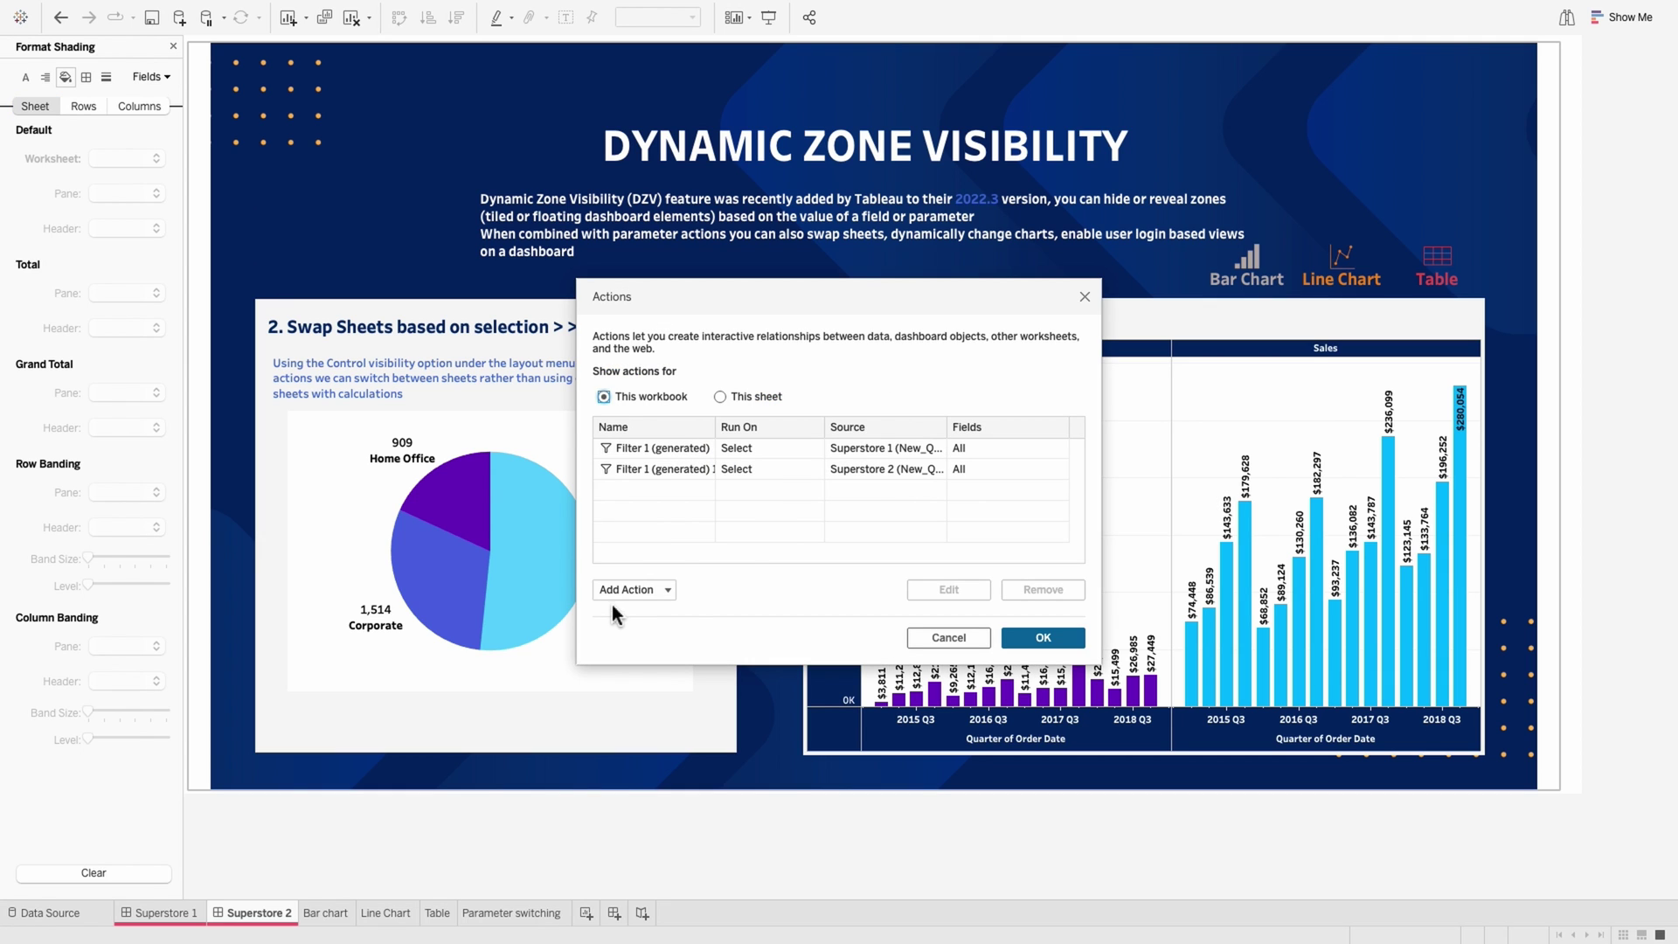
{"action": "left_click", "coordinate": [625, 594]}
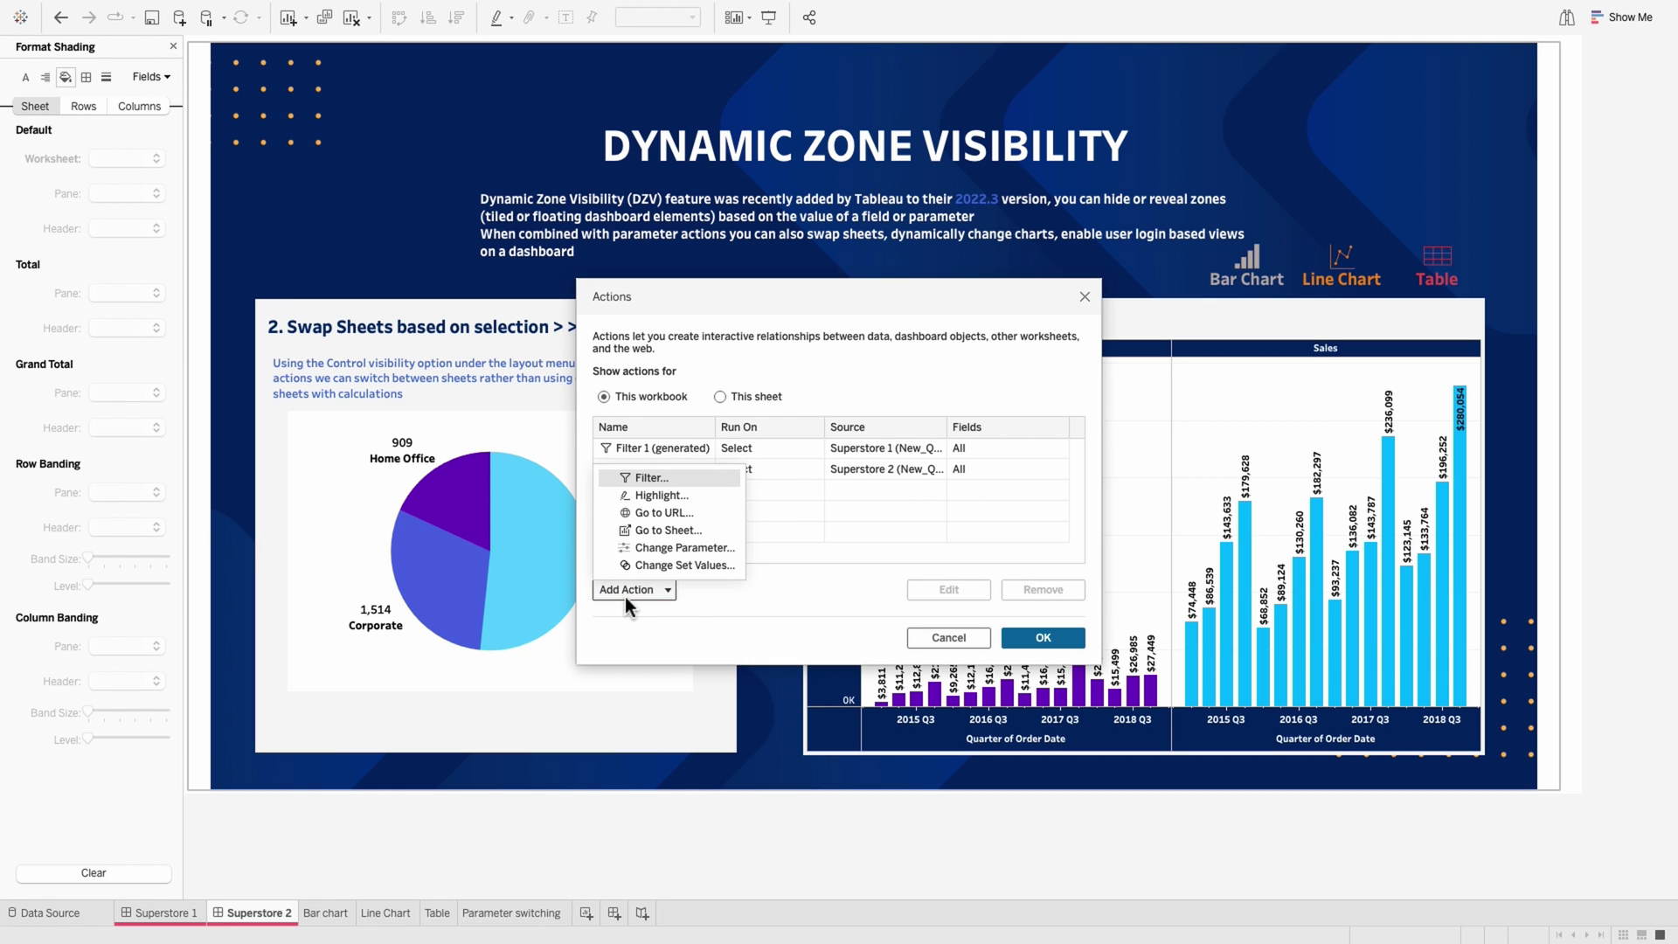
{"action": "left_click", "coordinate": [705, 548]}
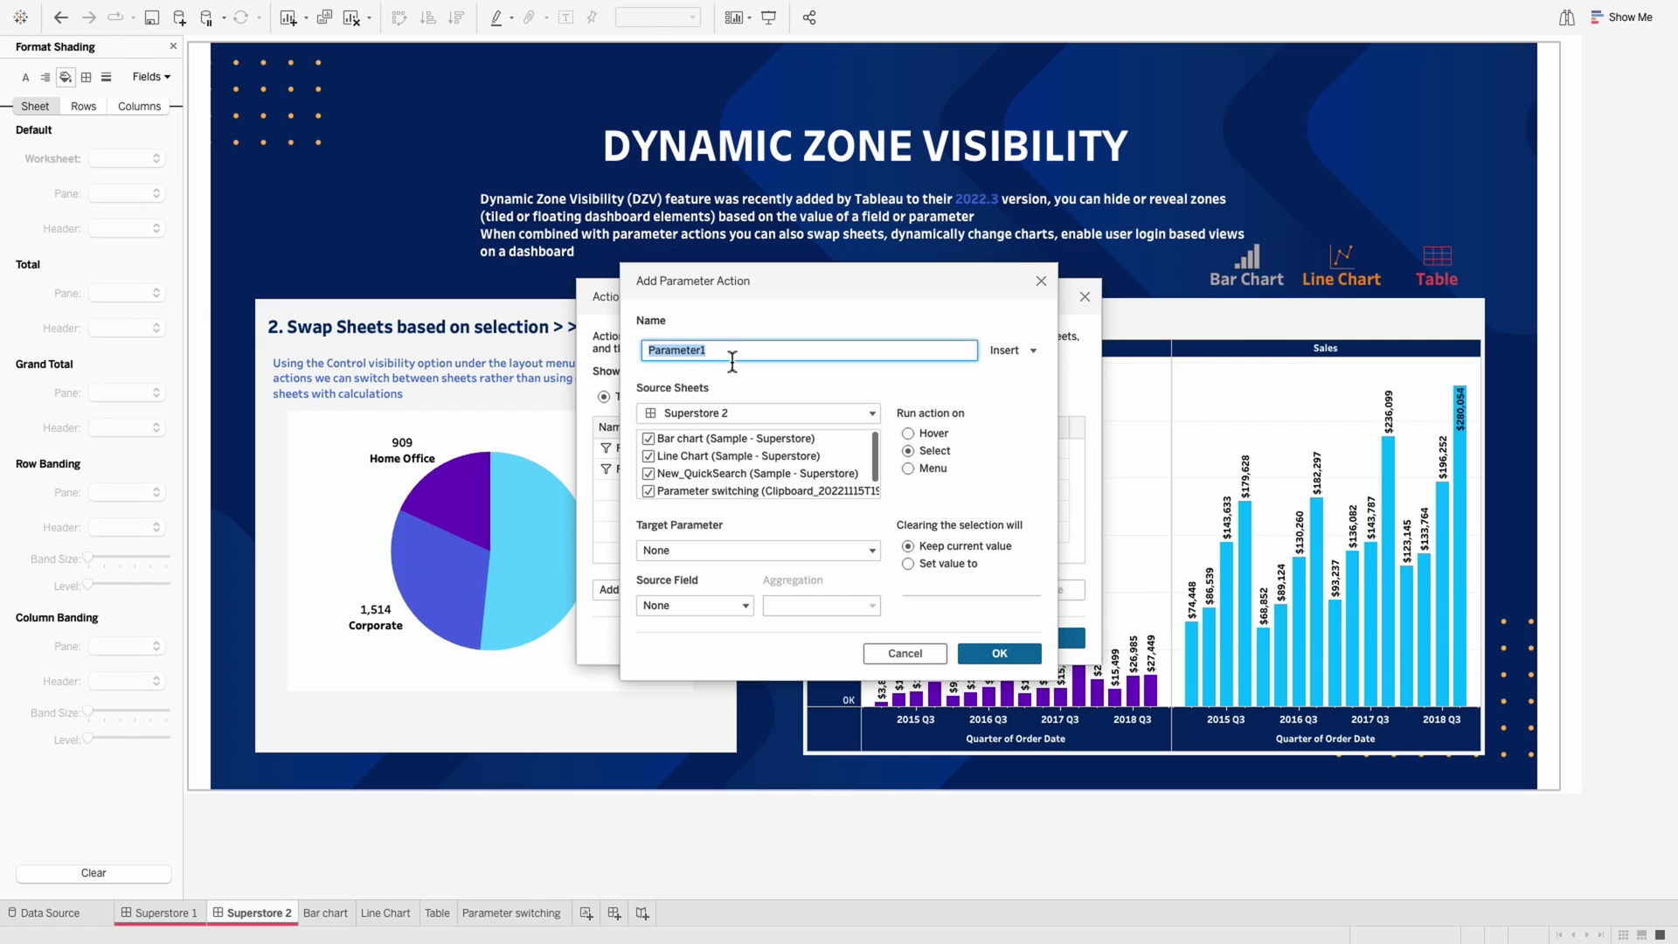
{"action": "type", "text": "Switch charts"}
Step: Use only Parameter switching as source, target Chart Type from the Values field, and confirm
{"action": "left_click", "coordinate": [734, 437]}
{"action": "scroll", "coordinate": [741, 460], "scroll_direction": "down", "scroll_amount": 1}
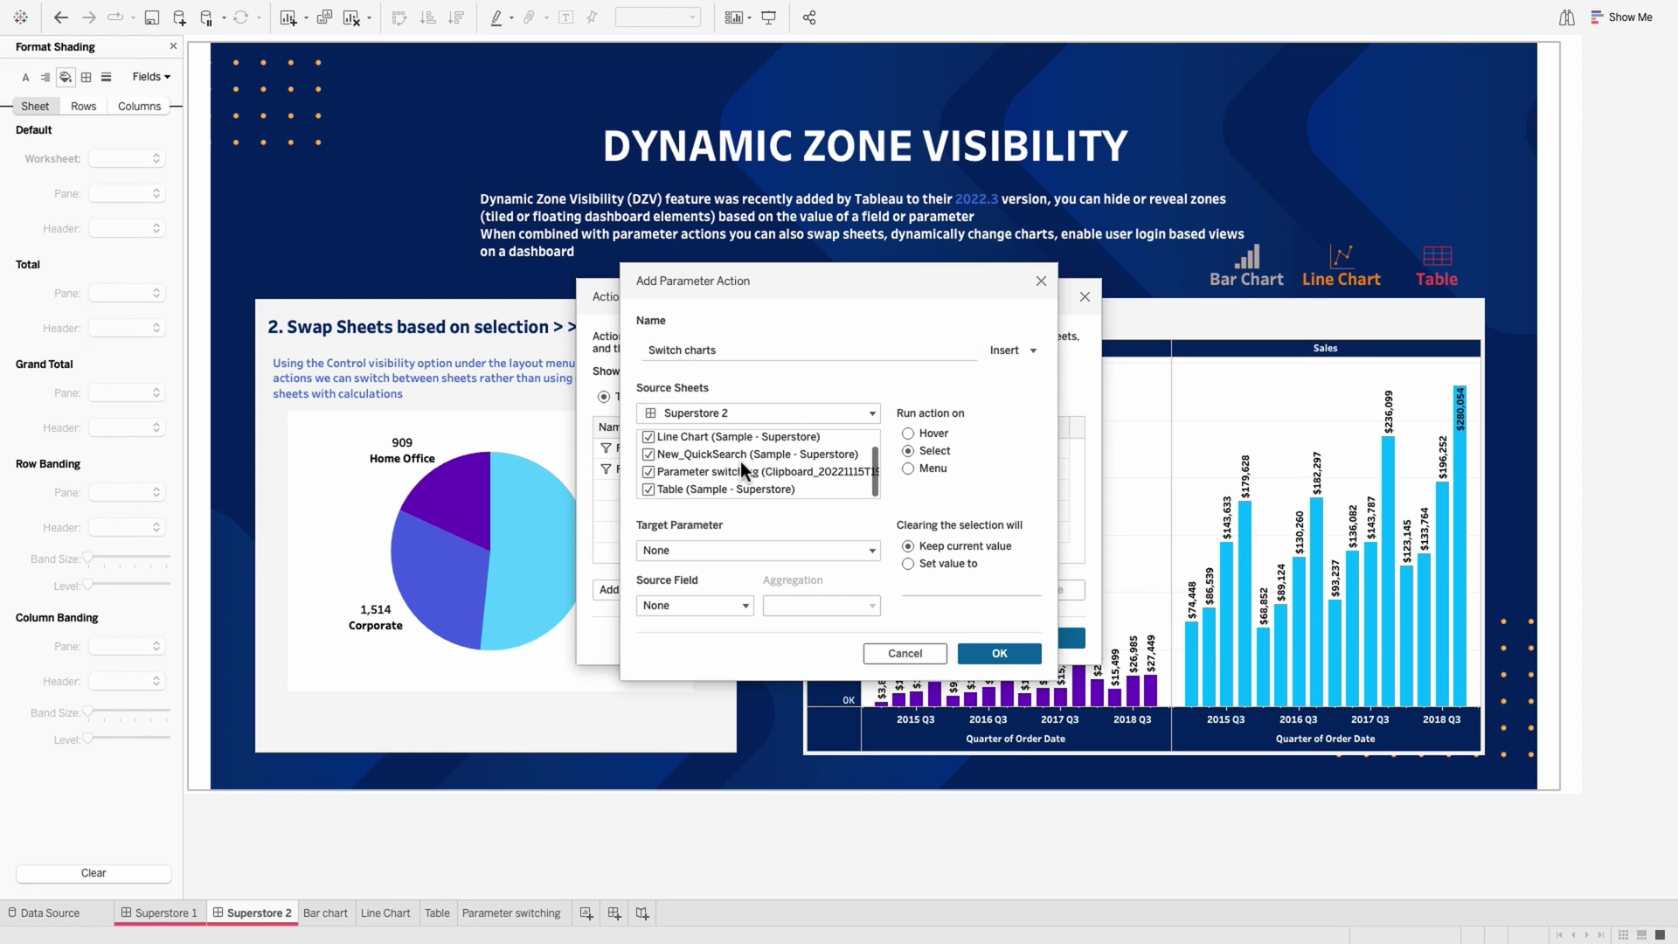
{"action": "left_click", "coordinate": [668, 490], "text": "shift"}
{"action": "left_click", "coordinate": [649, 489]}
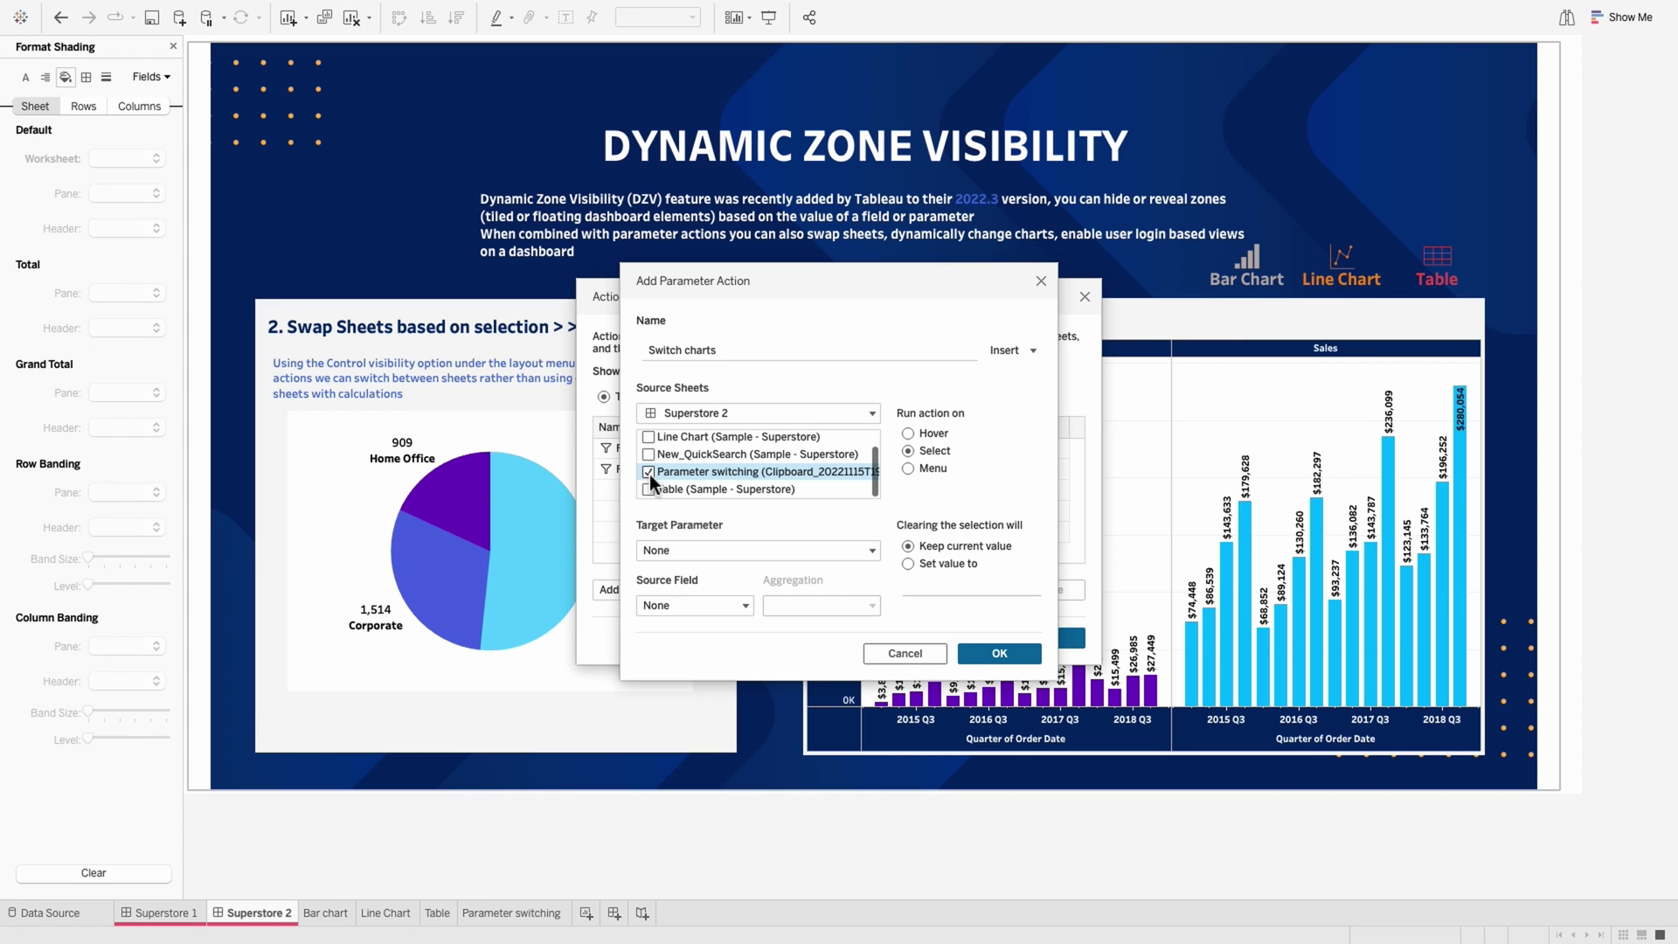
{"action": "left_click", "coordinate": [685, 553]}
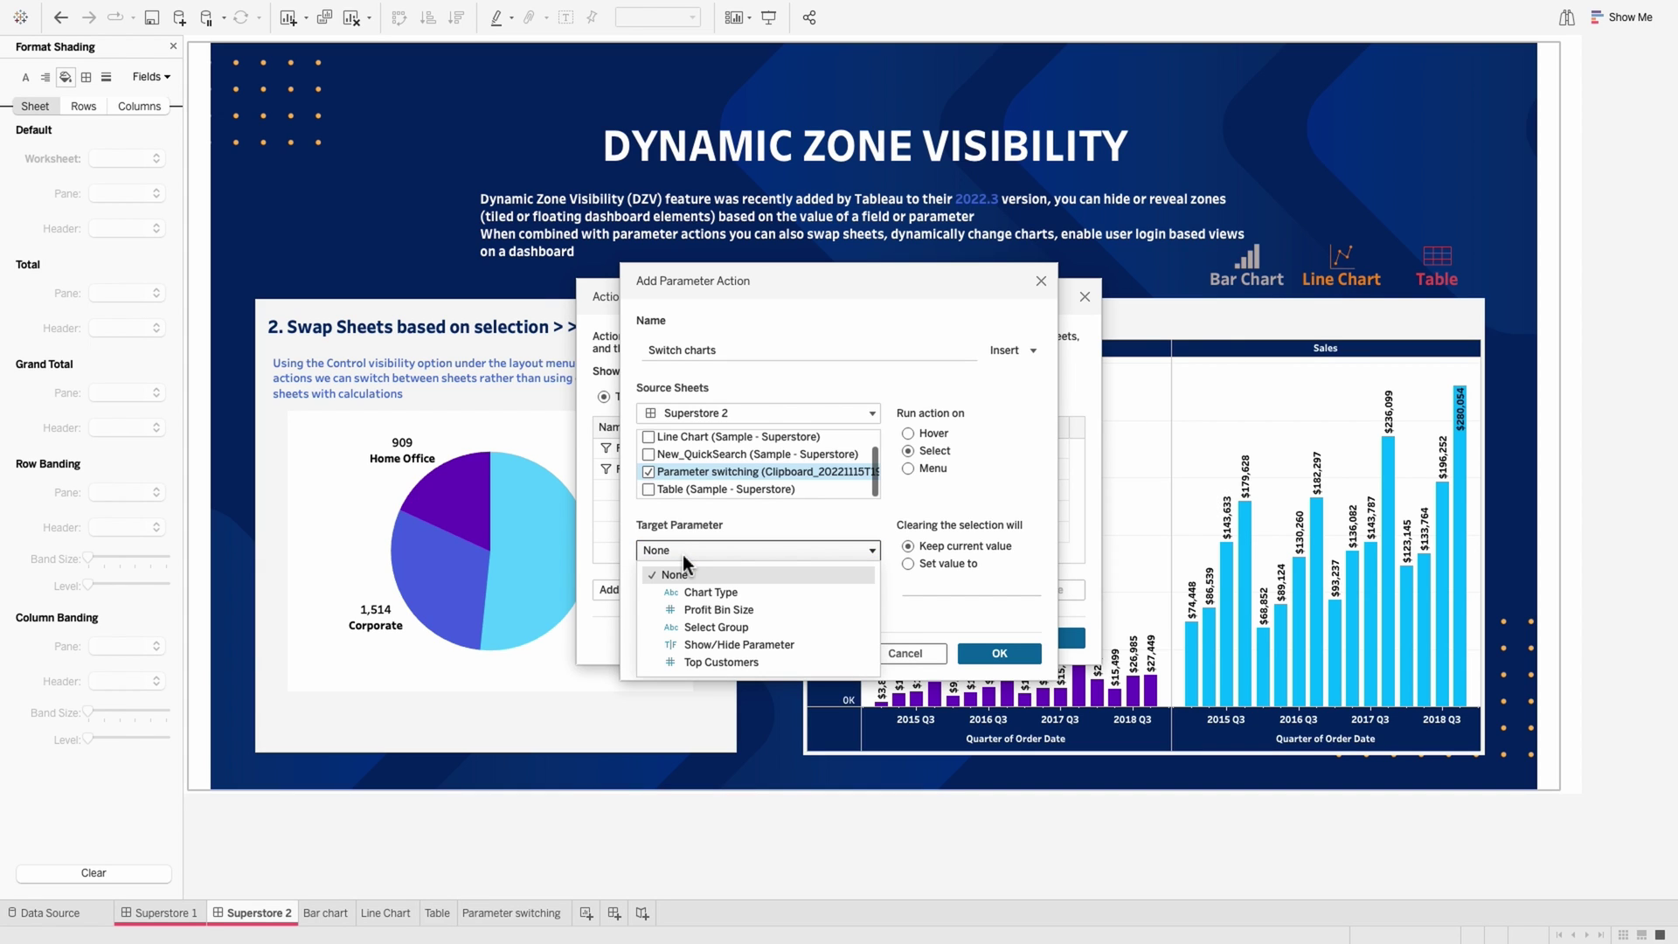
{"action": "left_click", "coordinate": [711, 599]}
{"action": "left_click", "coordinate": [710, 606]}
{"action": "left_click", "coordinate": [730, 648]}
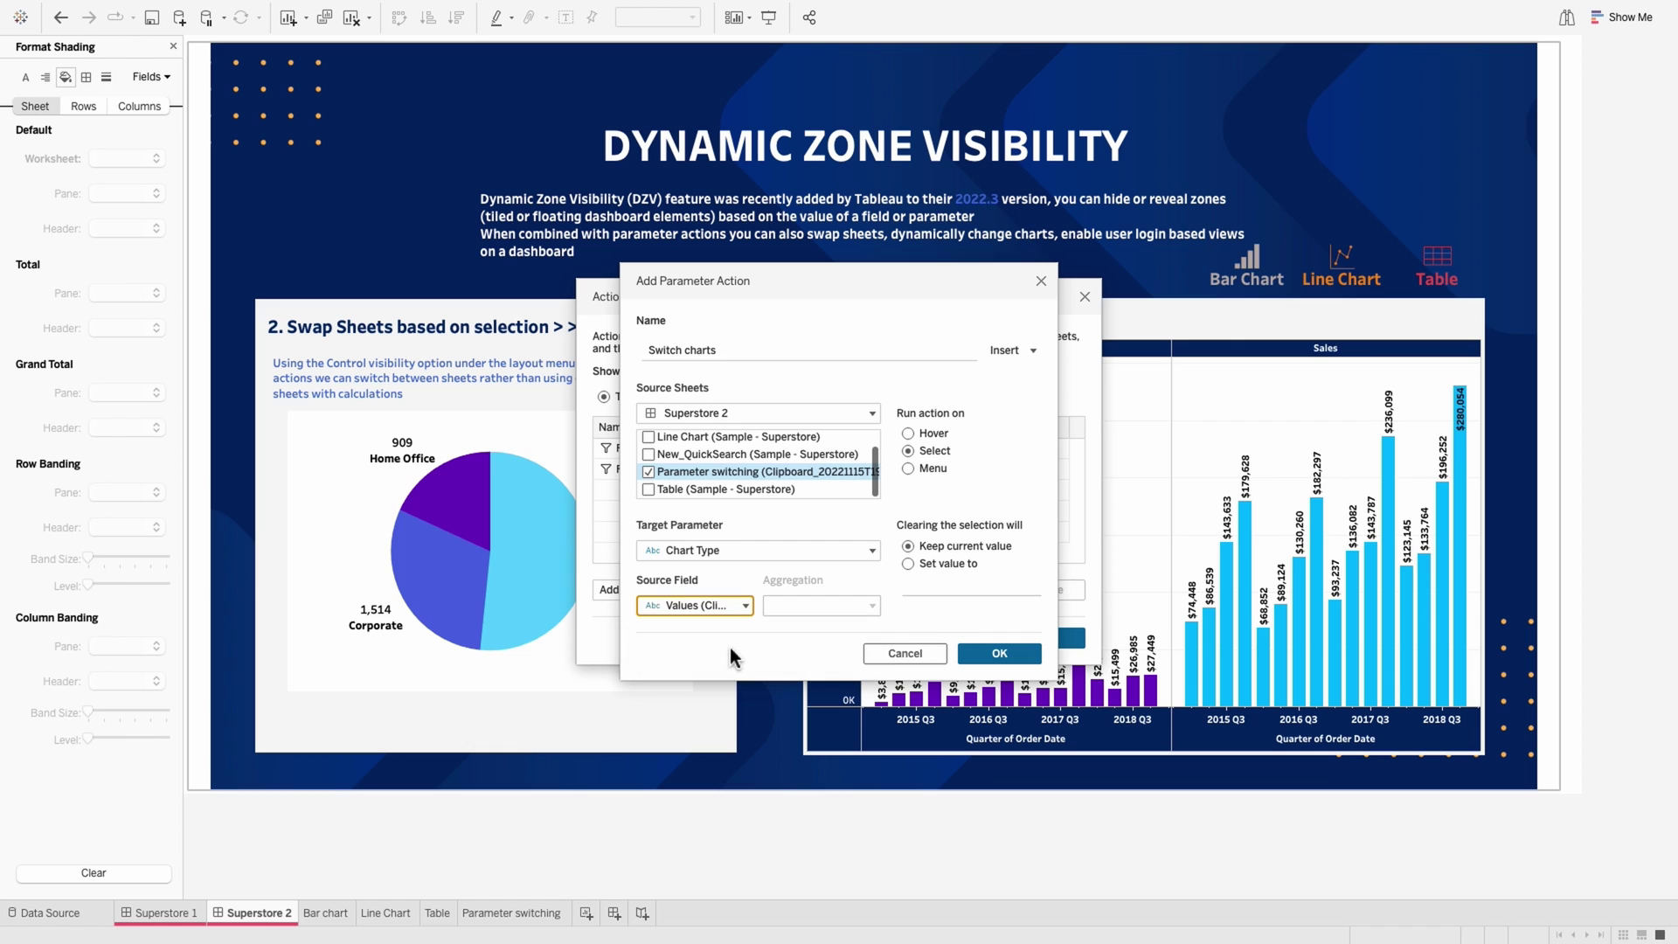
{"action": "left_click", "coordinate": [1009, 657]}
{"action": "left_click", "coordinate": [1022, 641]}
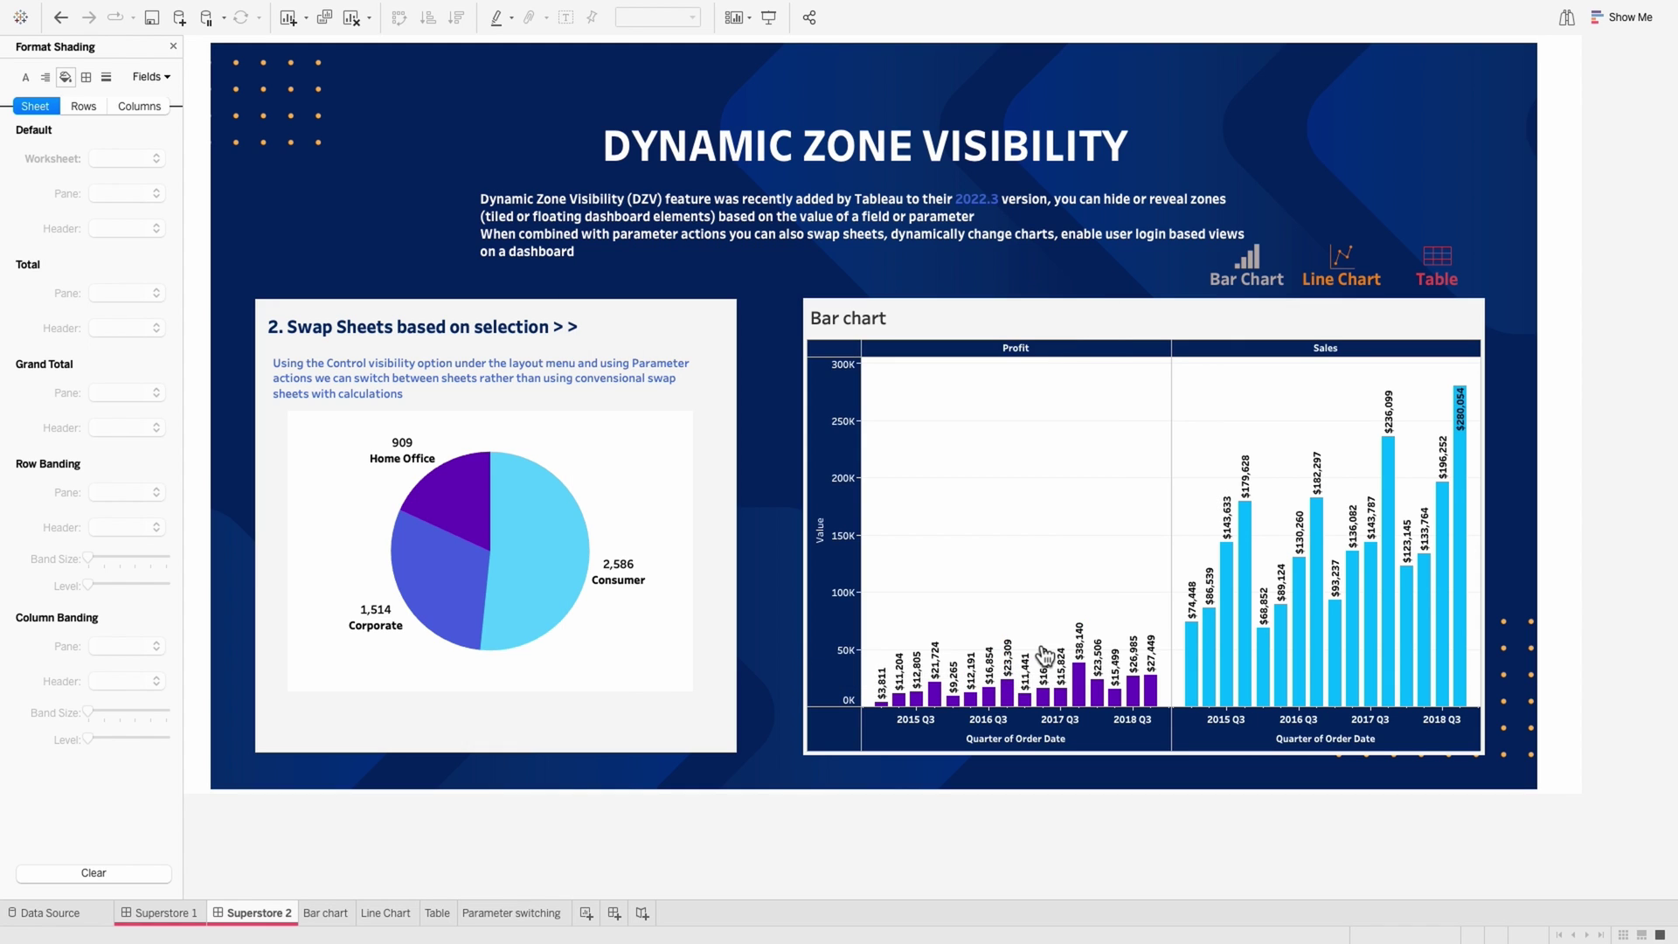
Step: Confirm the icon zone swaps in the Line Chart, Table and Bar chart sheets in turn
{"action": "left_click", "coordinate": [1343, 266]}
{"action": "left_click", "coordinate": [1343, 267]}
{"action": "left_click", "coordinate": [1438, 259]}
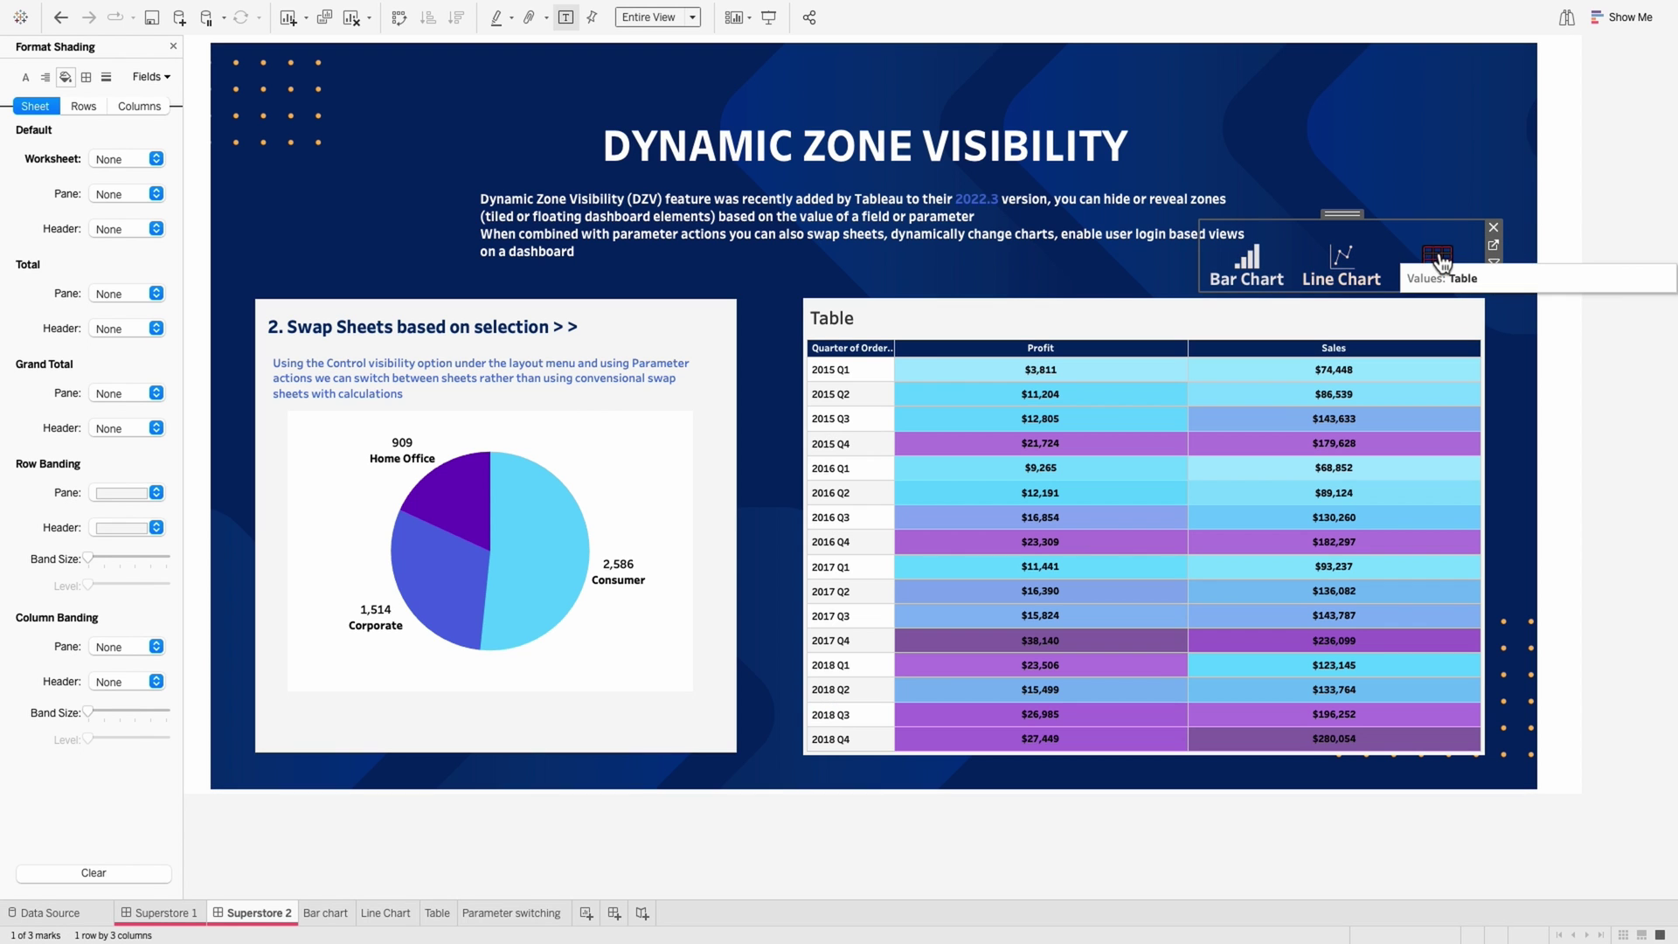
{"action": "left_click", "coordinate": [1250, 262]}
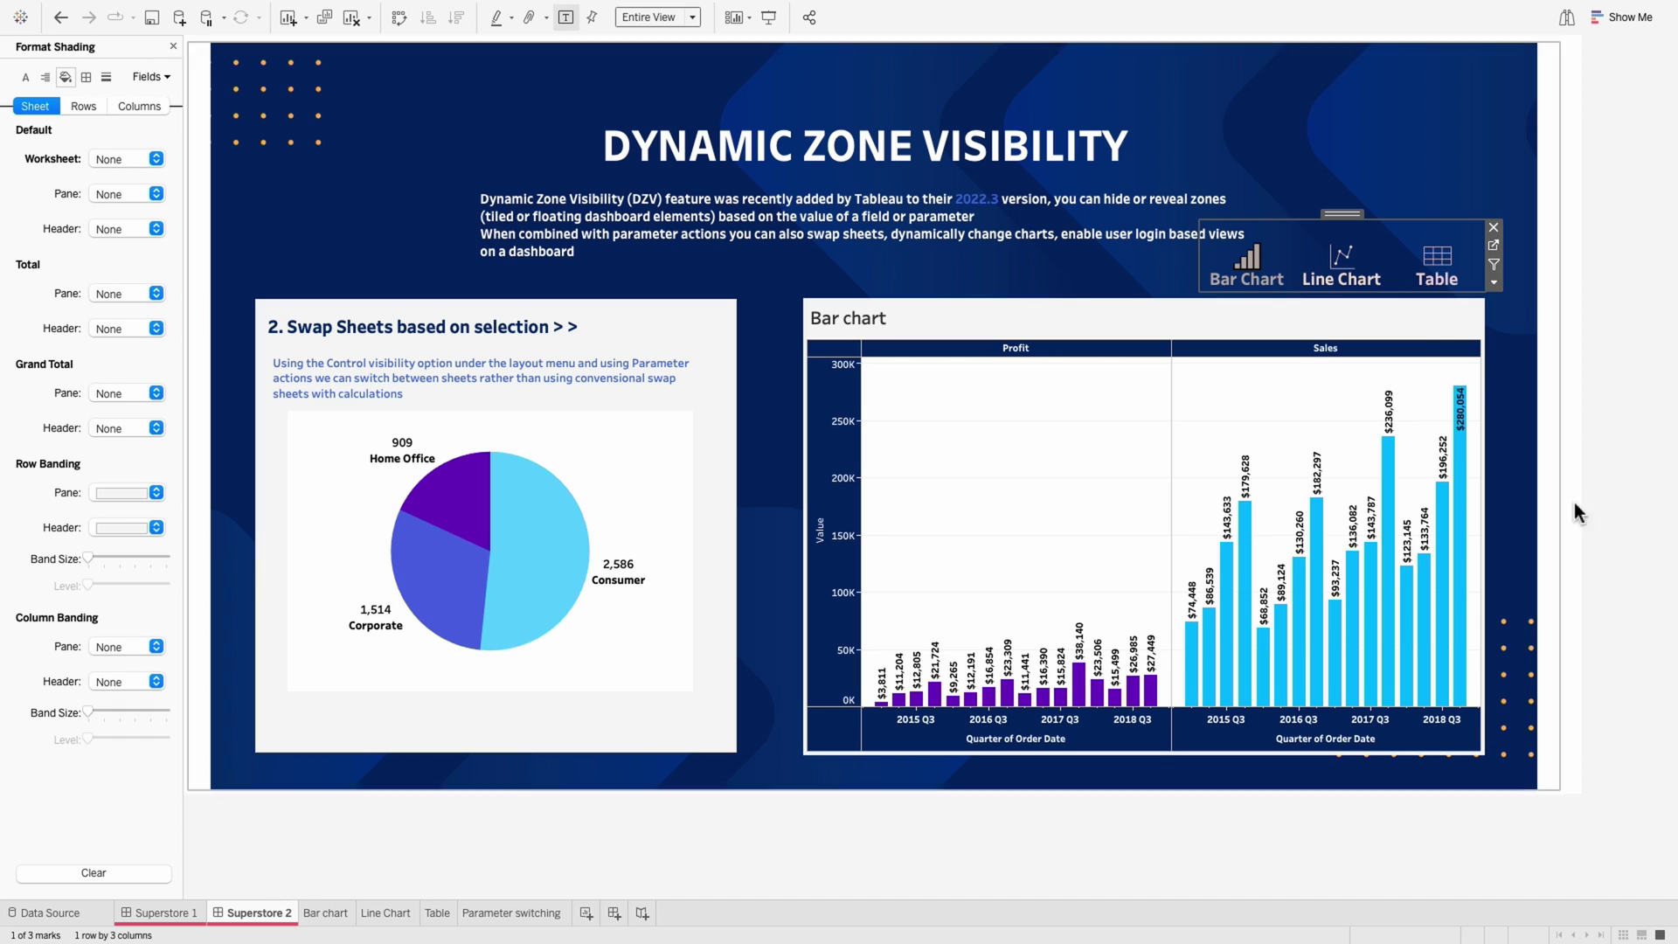
{"action": "left_click", "coordinate": [1617, 564]}
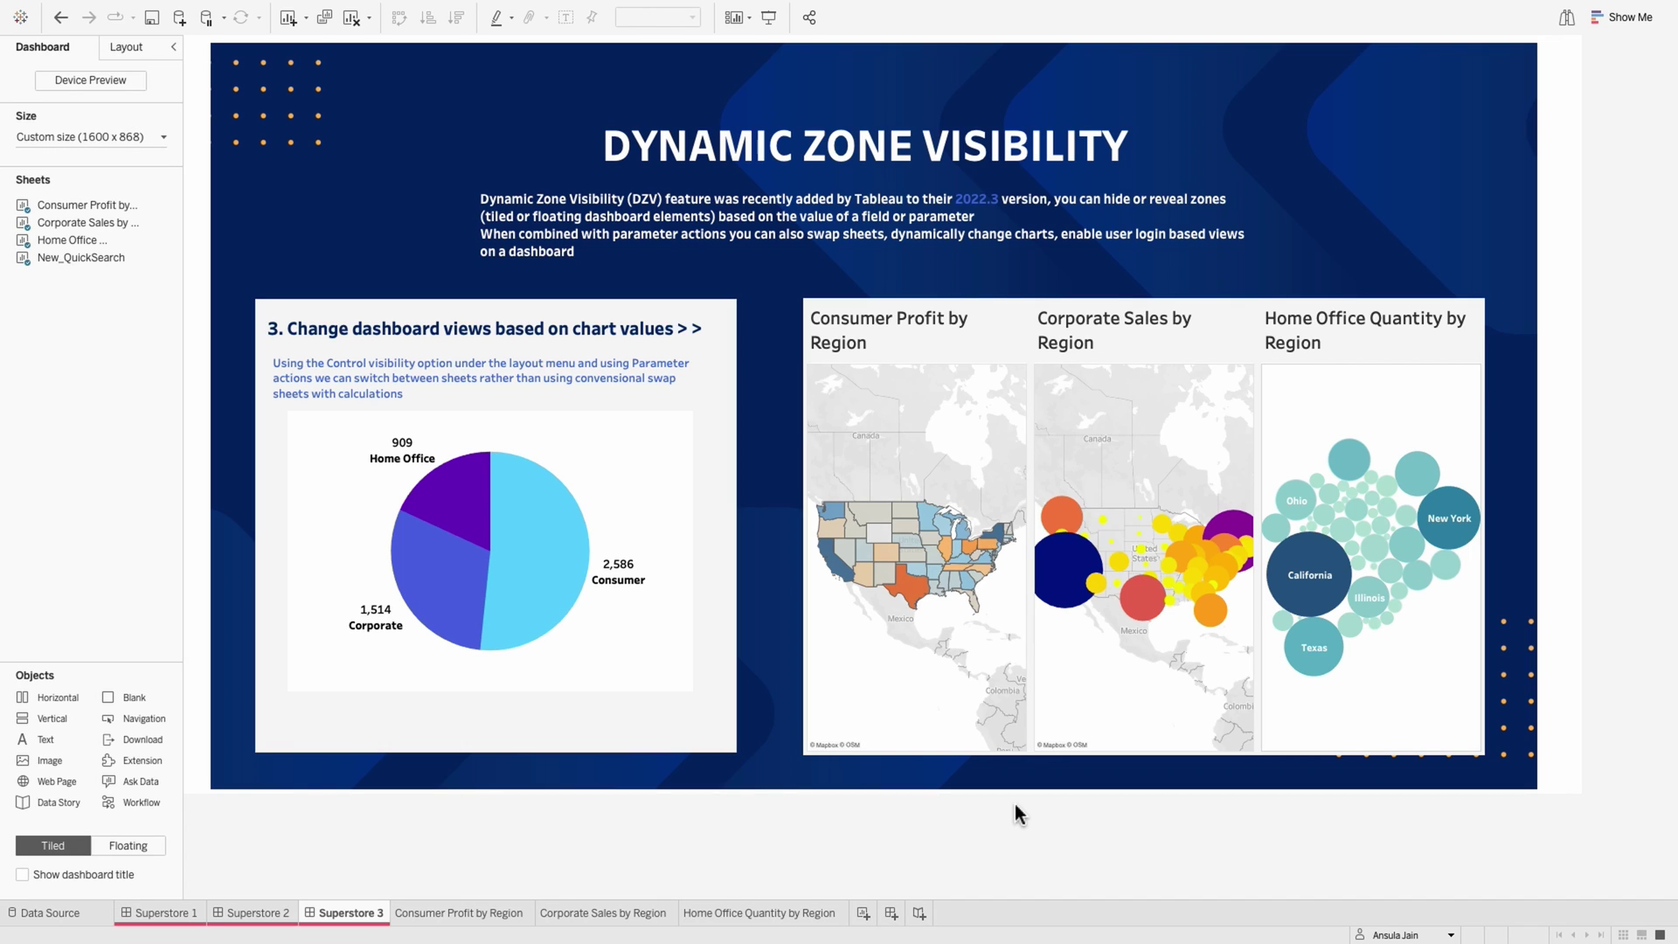
Step: Select and clear the Consumer and Corporate pie slices to test the chart swap
{"action": "left_click", "coordinate": [533, 566]}
{"action": "left_click", "coordinate": [533, 566]}
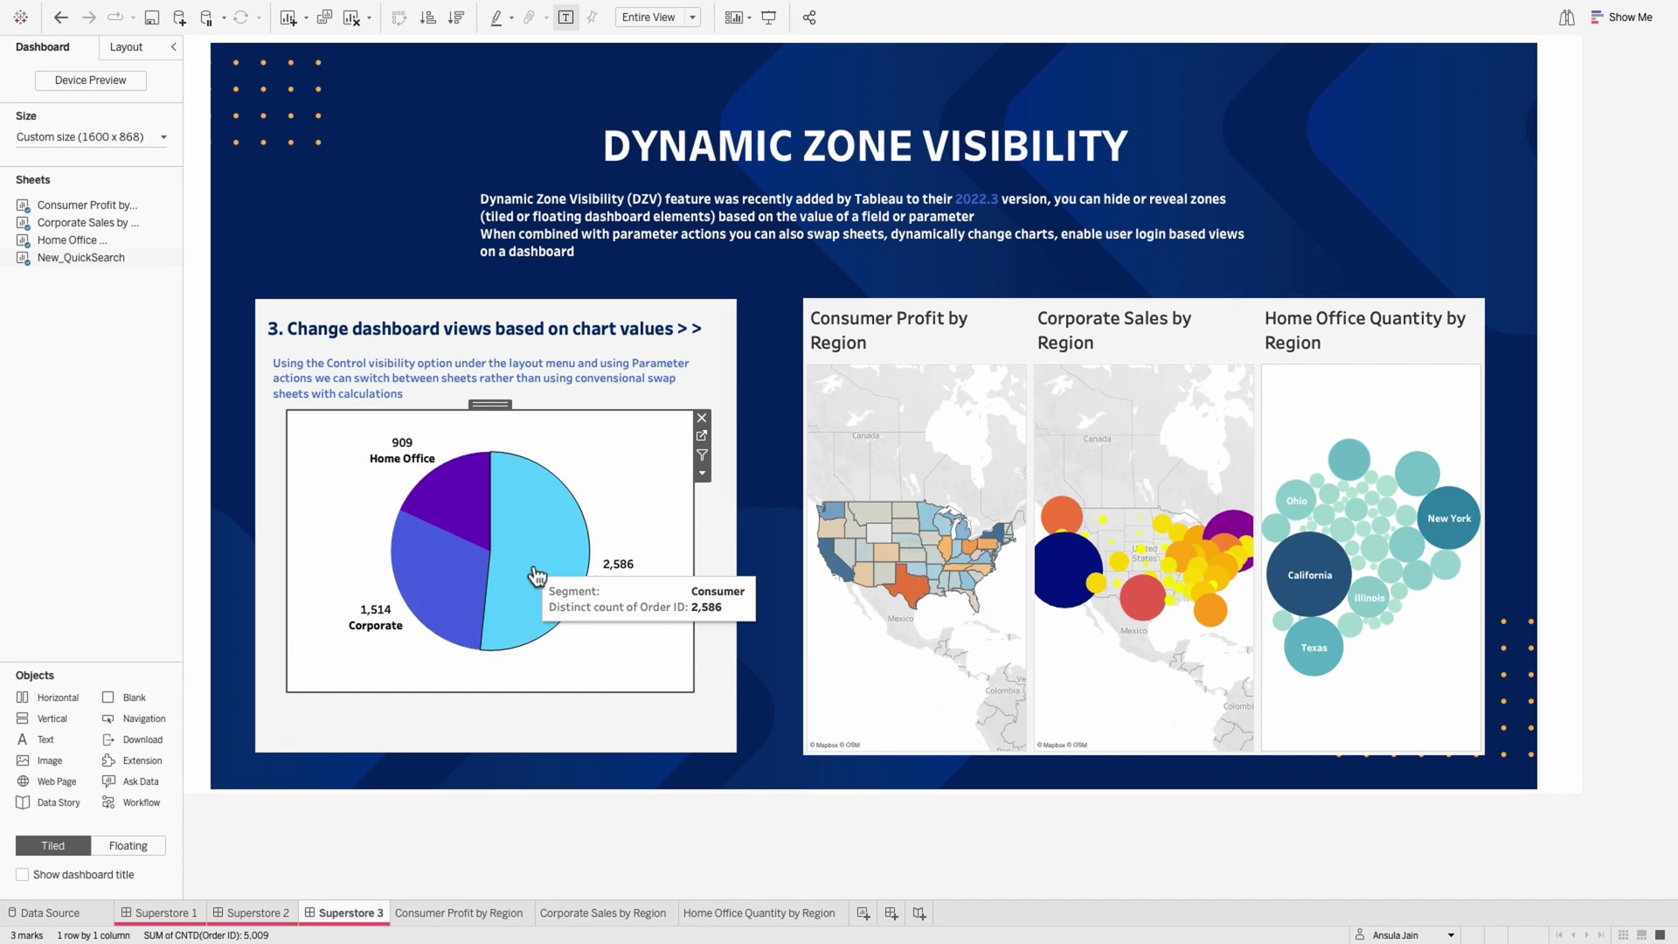
{"action": "left_click", "coordinate": [439, 600]}
{"action": "left_click", "coordinate": [439, 600]}
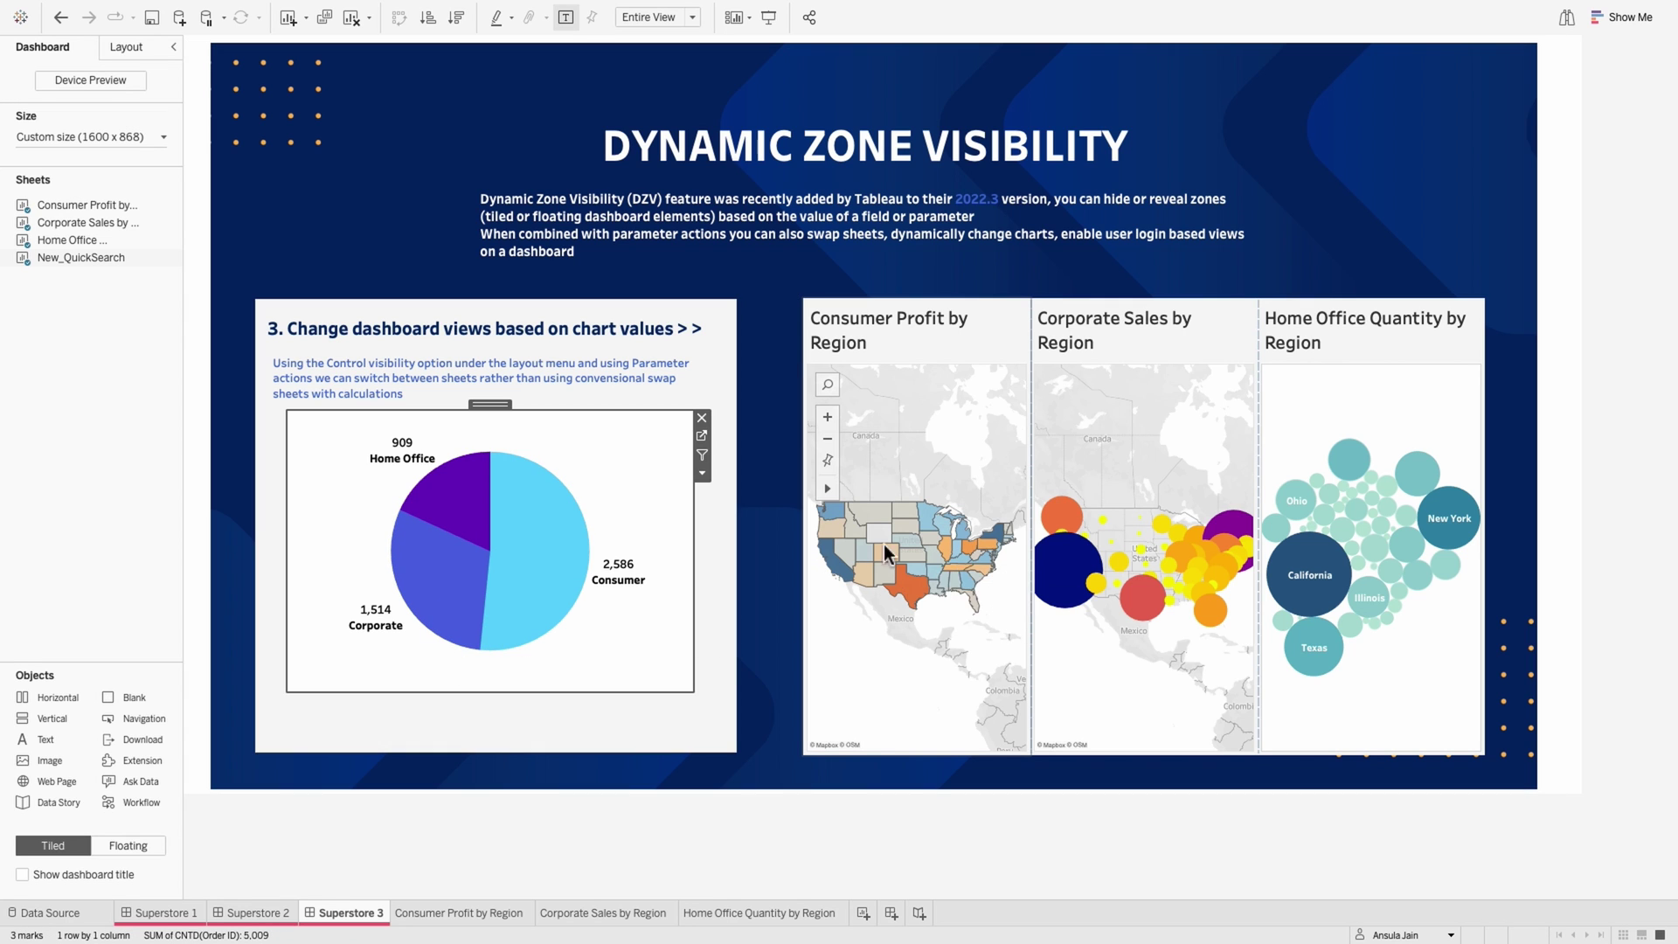
Step: Browse the Consumer Profit, Corporate Sales and Home Office Quantity by Region sheets, then return to Superstore 3
{"action": "mouse_move", "coordinate": [1317, 575]}
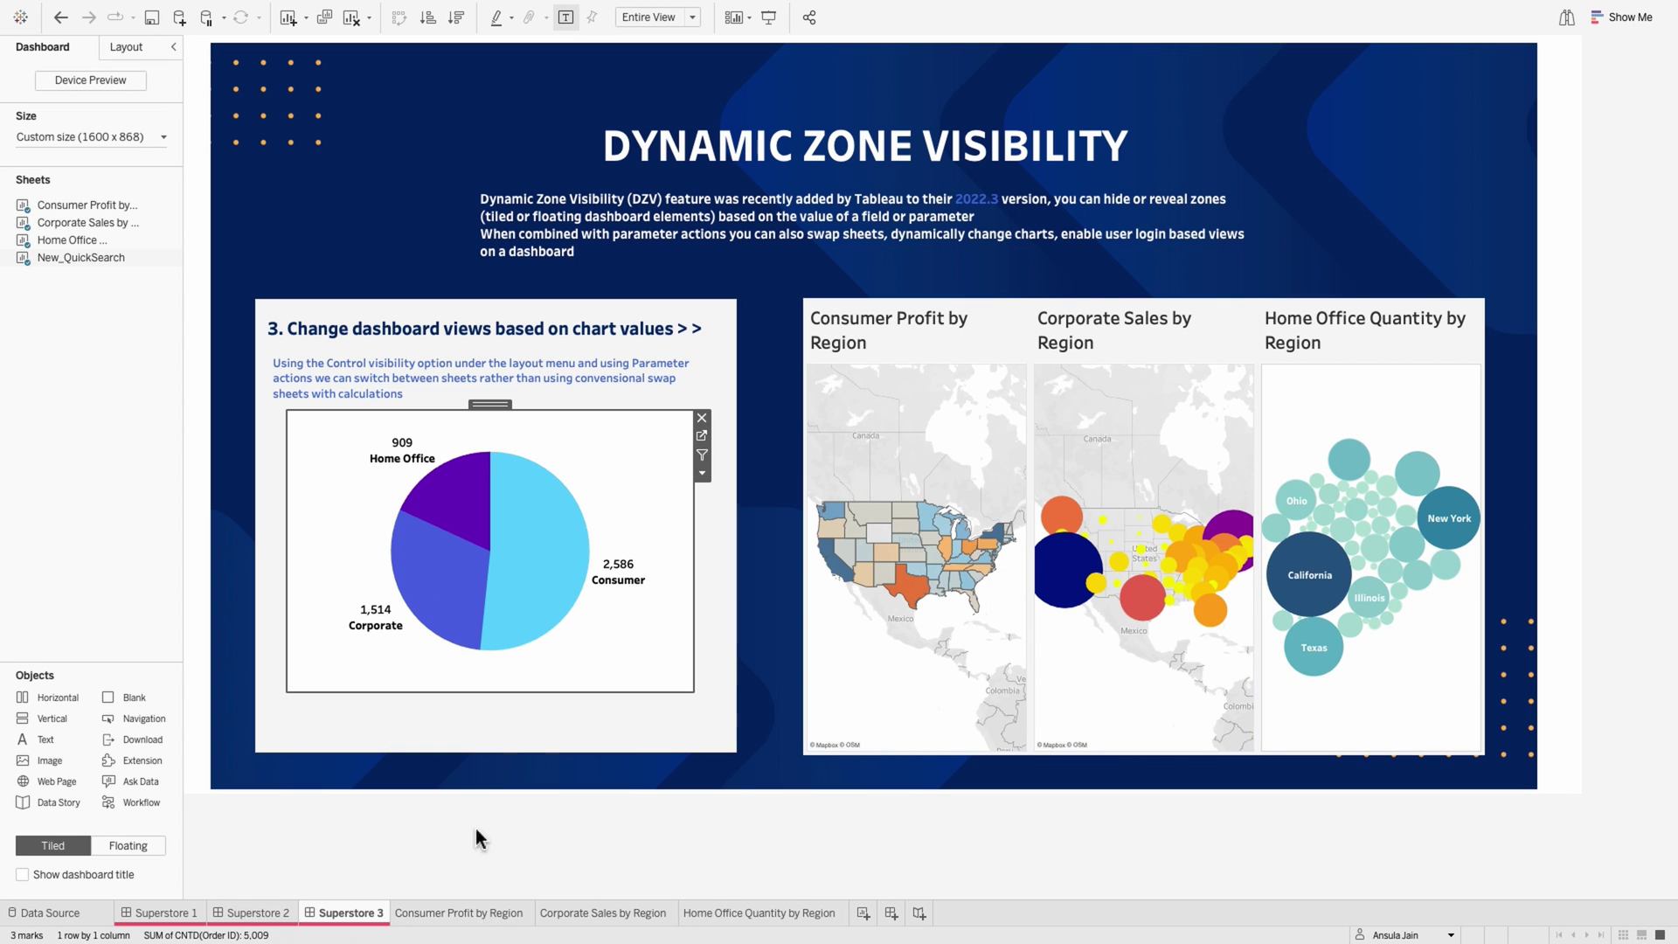
{"action": "left_click", "coordinate": [477, 913]}
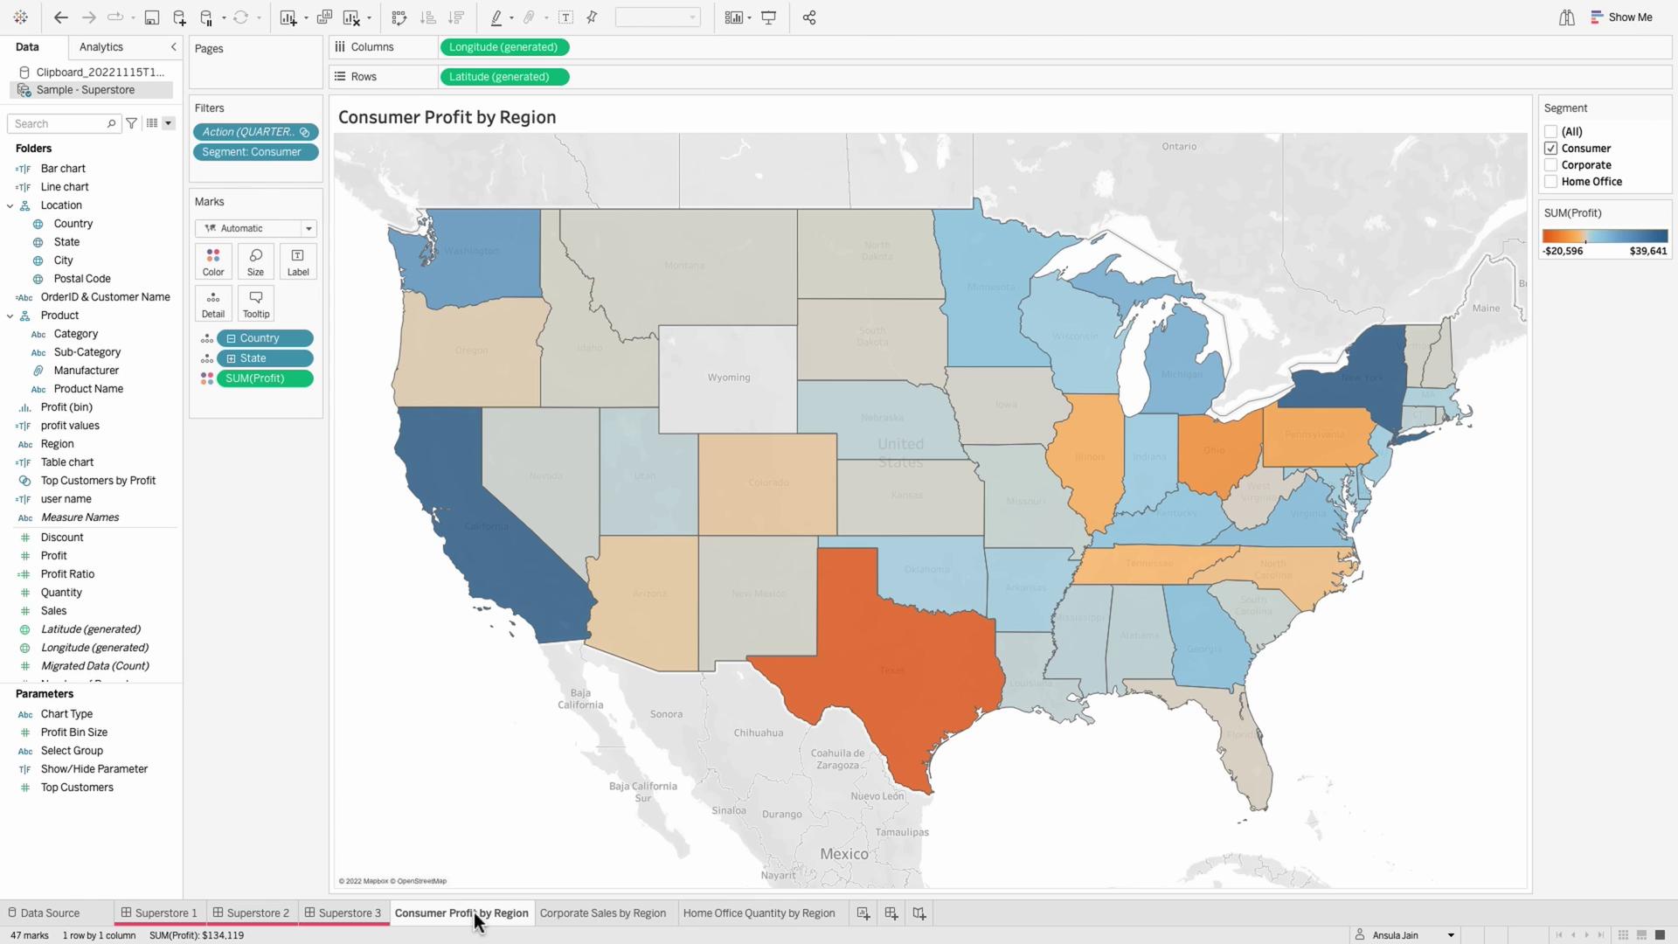
{"action": "left_click", "coordinate": [626, 913]}
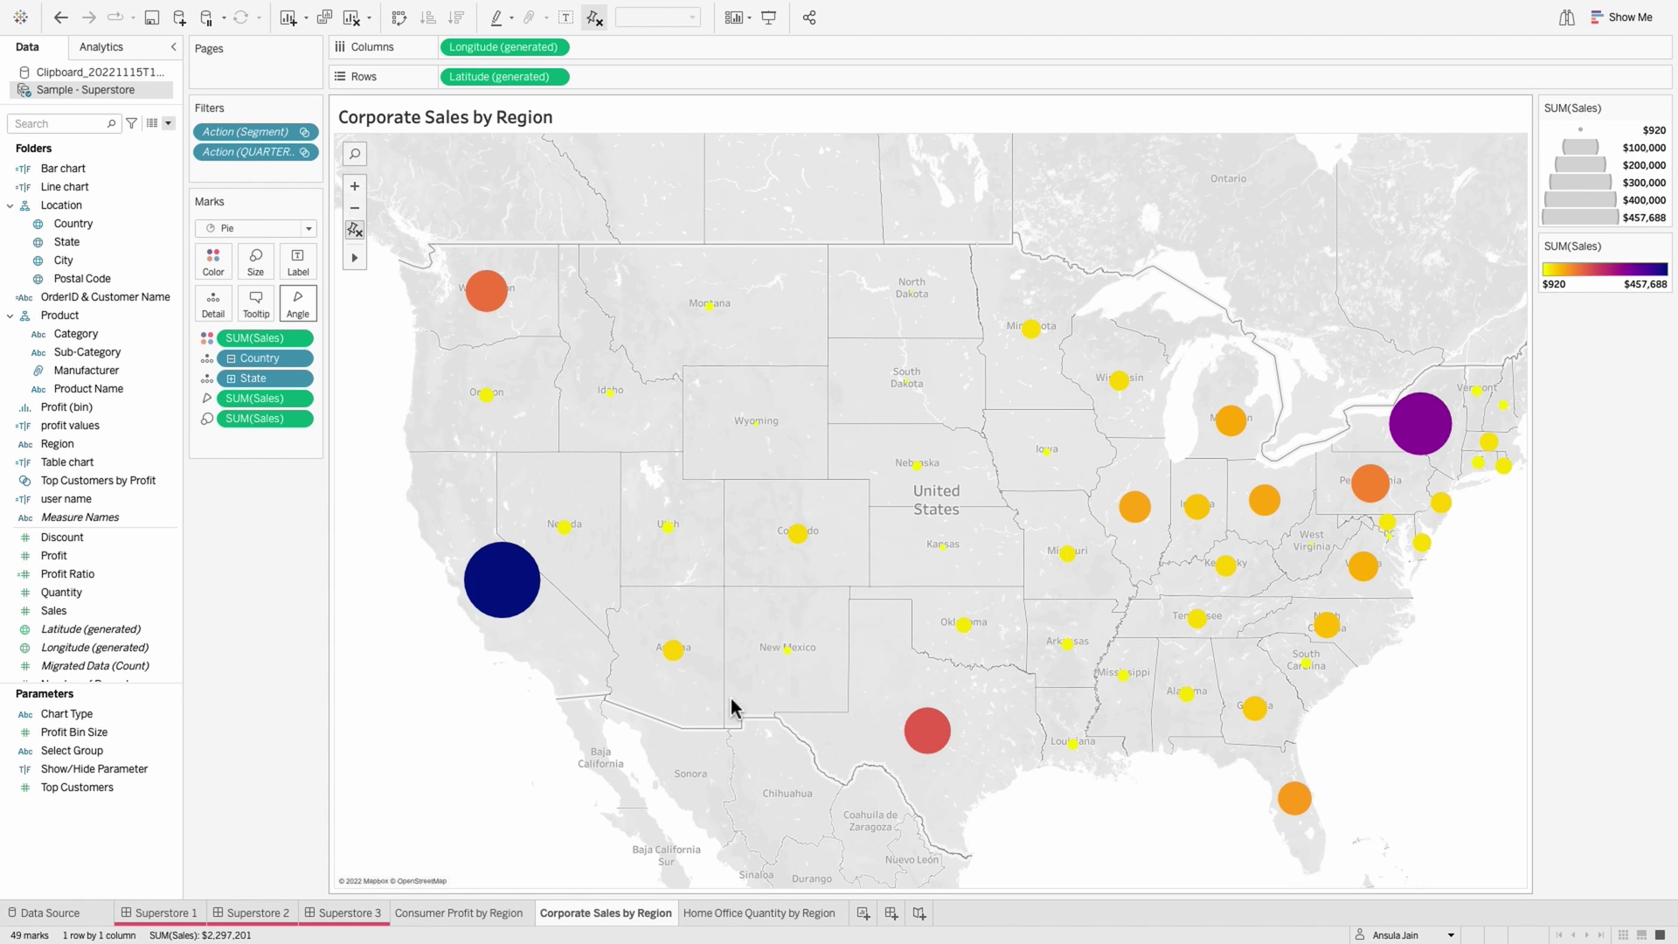
{"action": "left_click", "coordinate": [748, 915]}
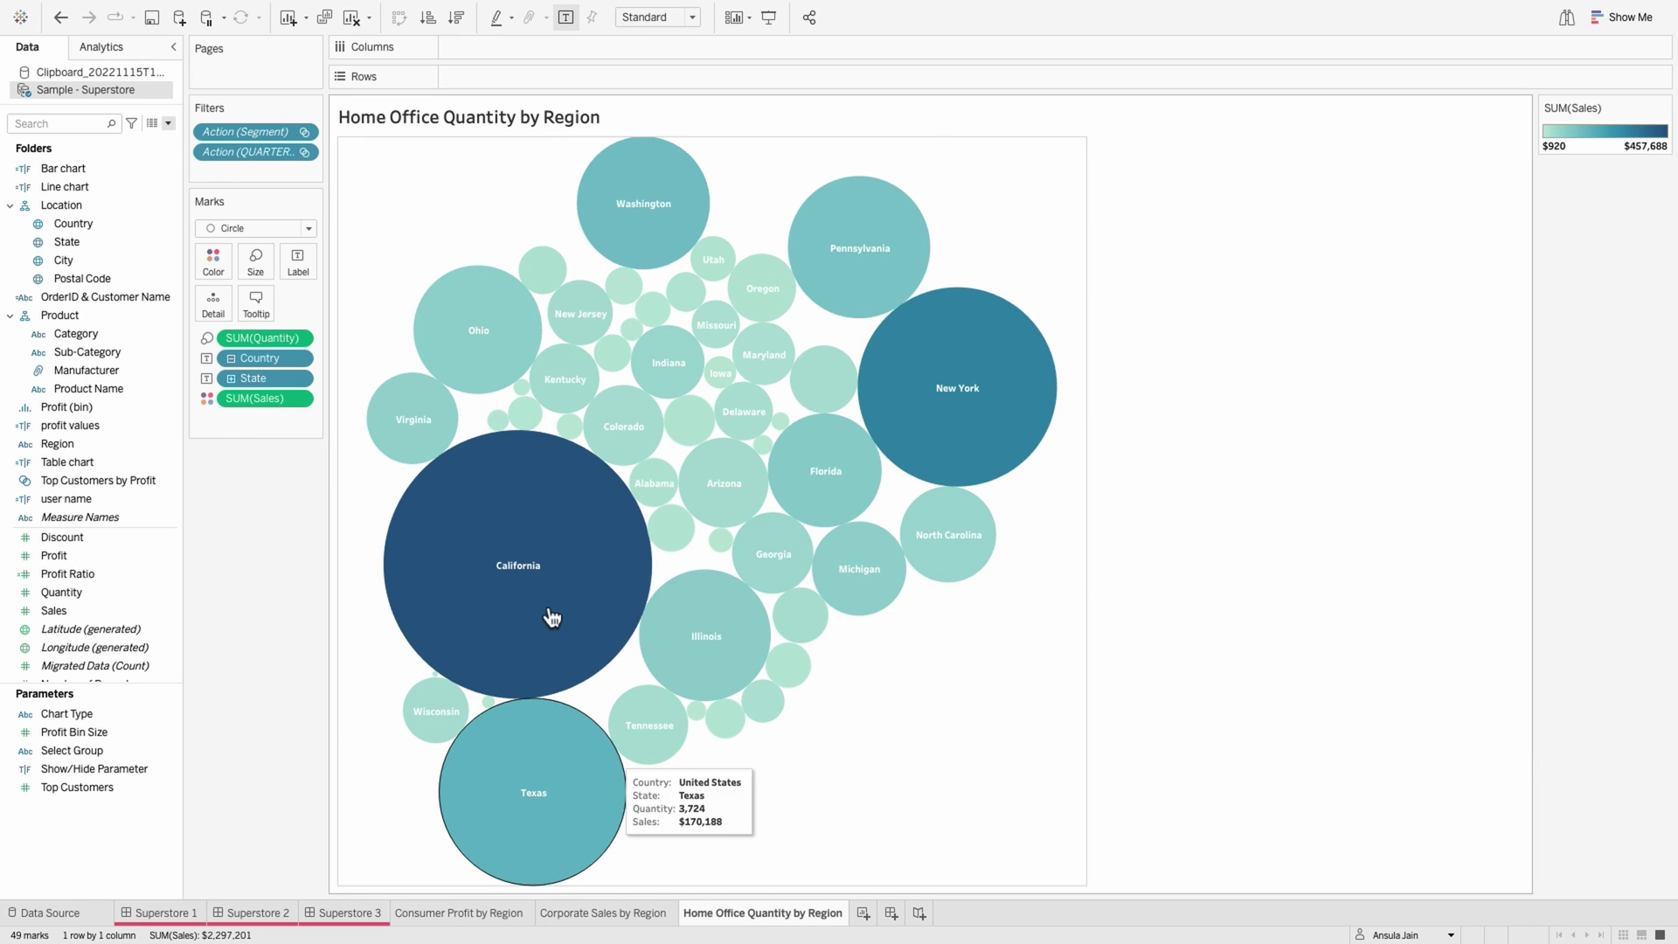
{"action": "left_click", "coordinate": [336, 915]}
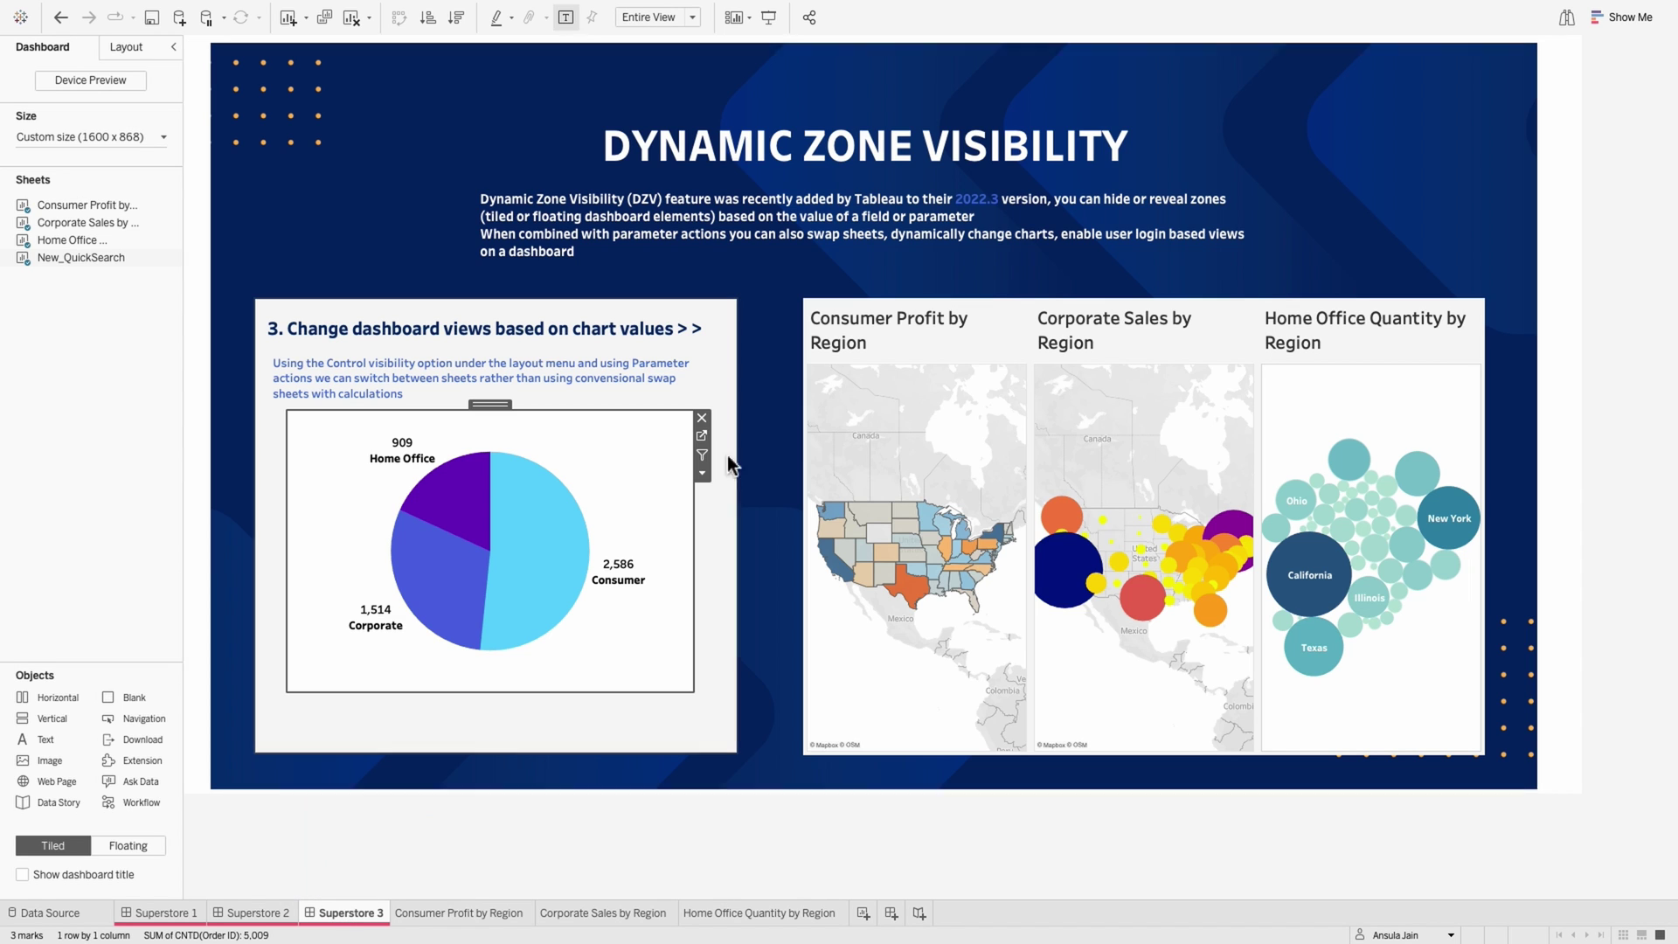
Step: Retest the Consumer and Corporate pie segments, then open the Consumer Profit by Region worksheet
{"action": "left_click", "coordinate": [552, 548]}
{"action": "left_click", "coordinate": [664, 469]}
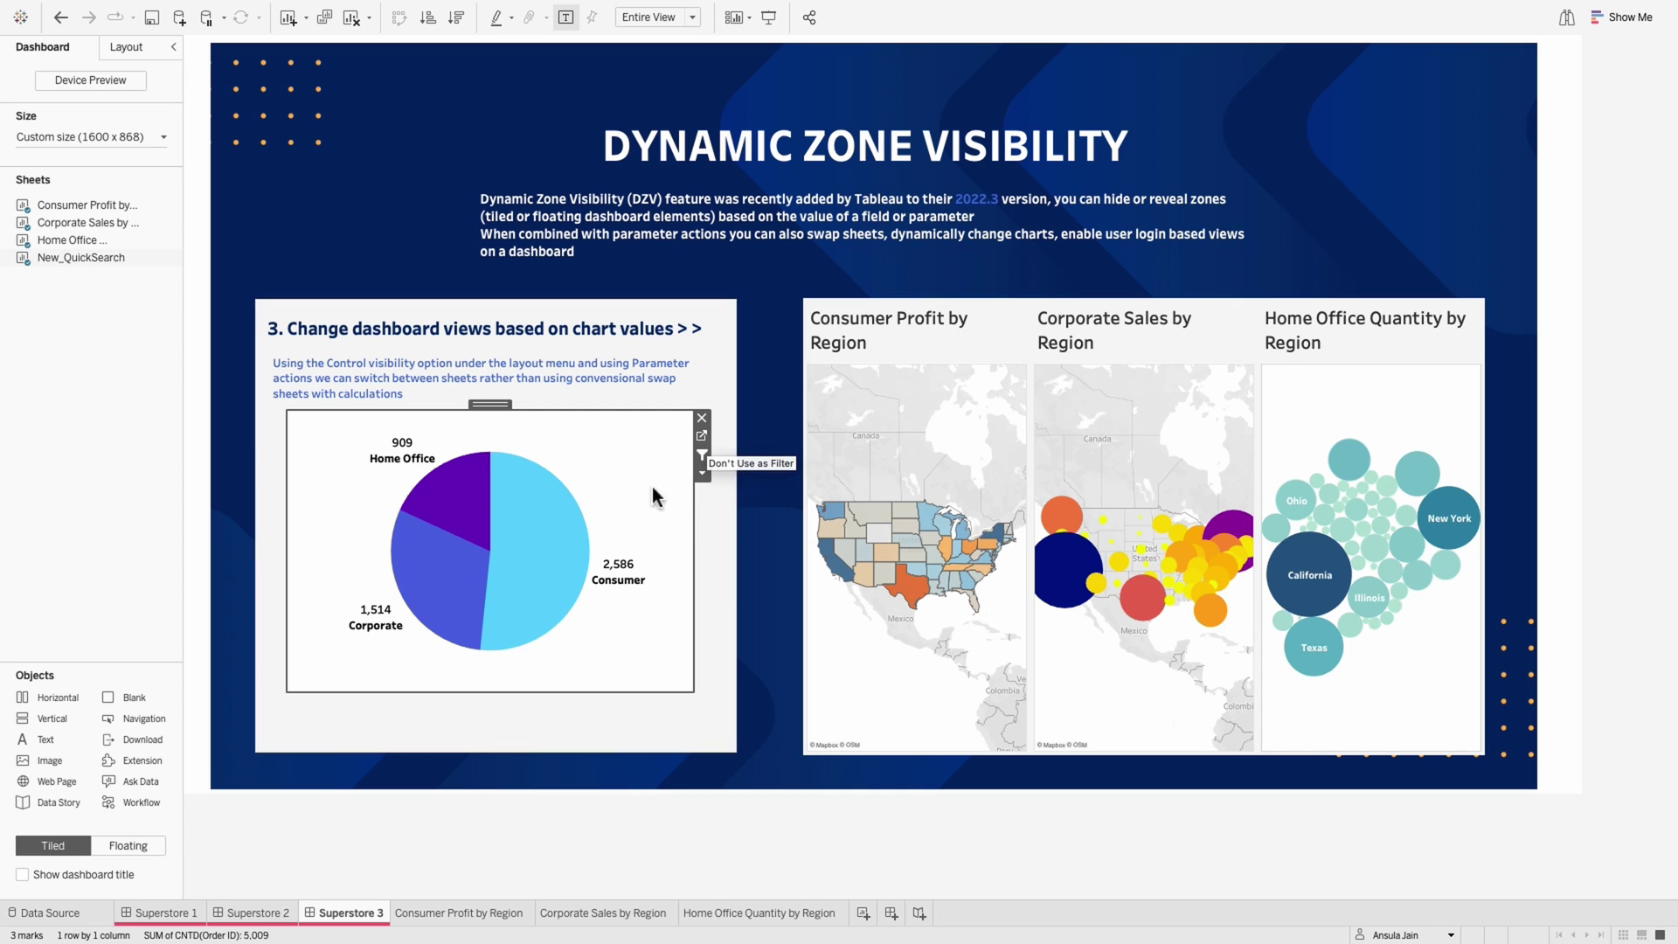
{"action": "left_click", "coordinate": [575, 559]}
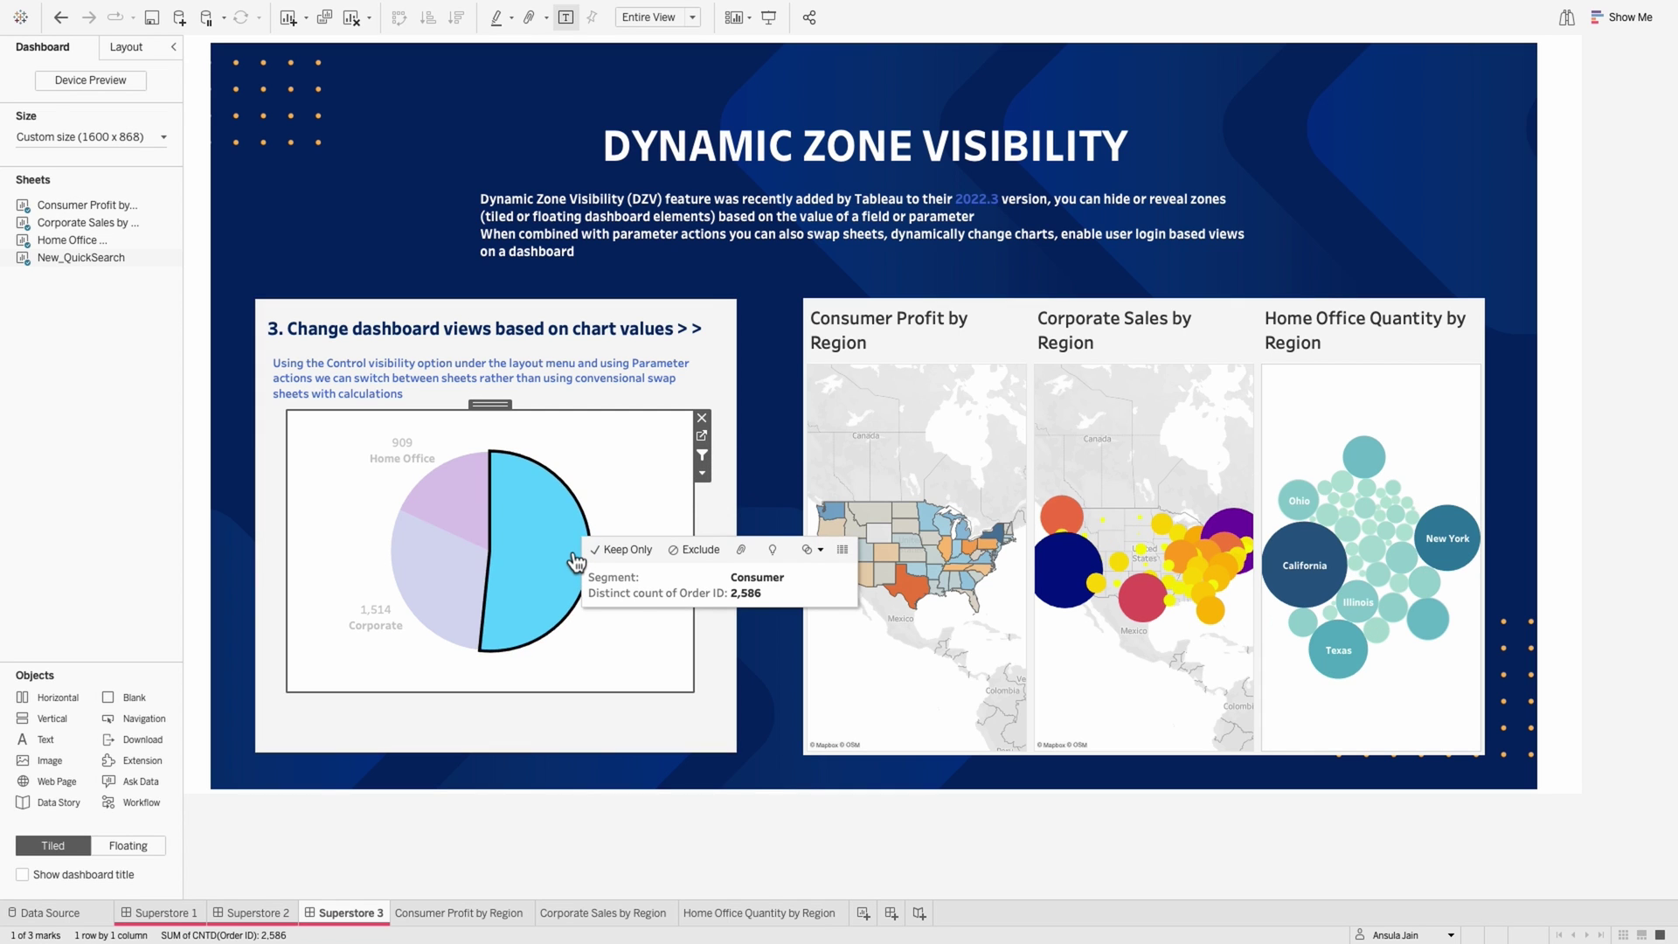
{"action": "left_click", "coordinate": [577, 561]}
{"action": "left_click", "coordinate": [443, 559]}
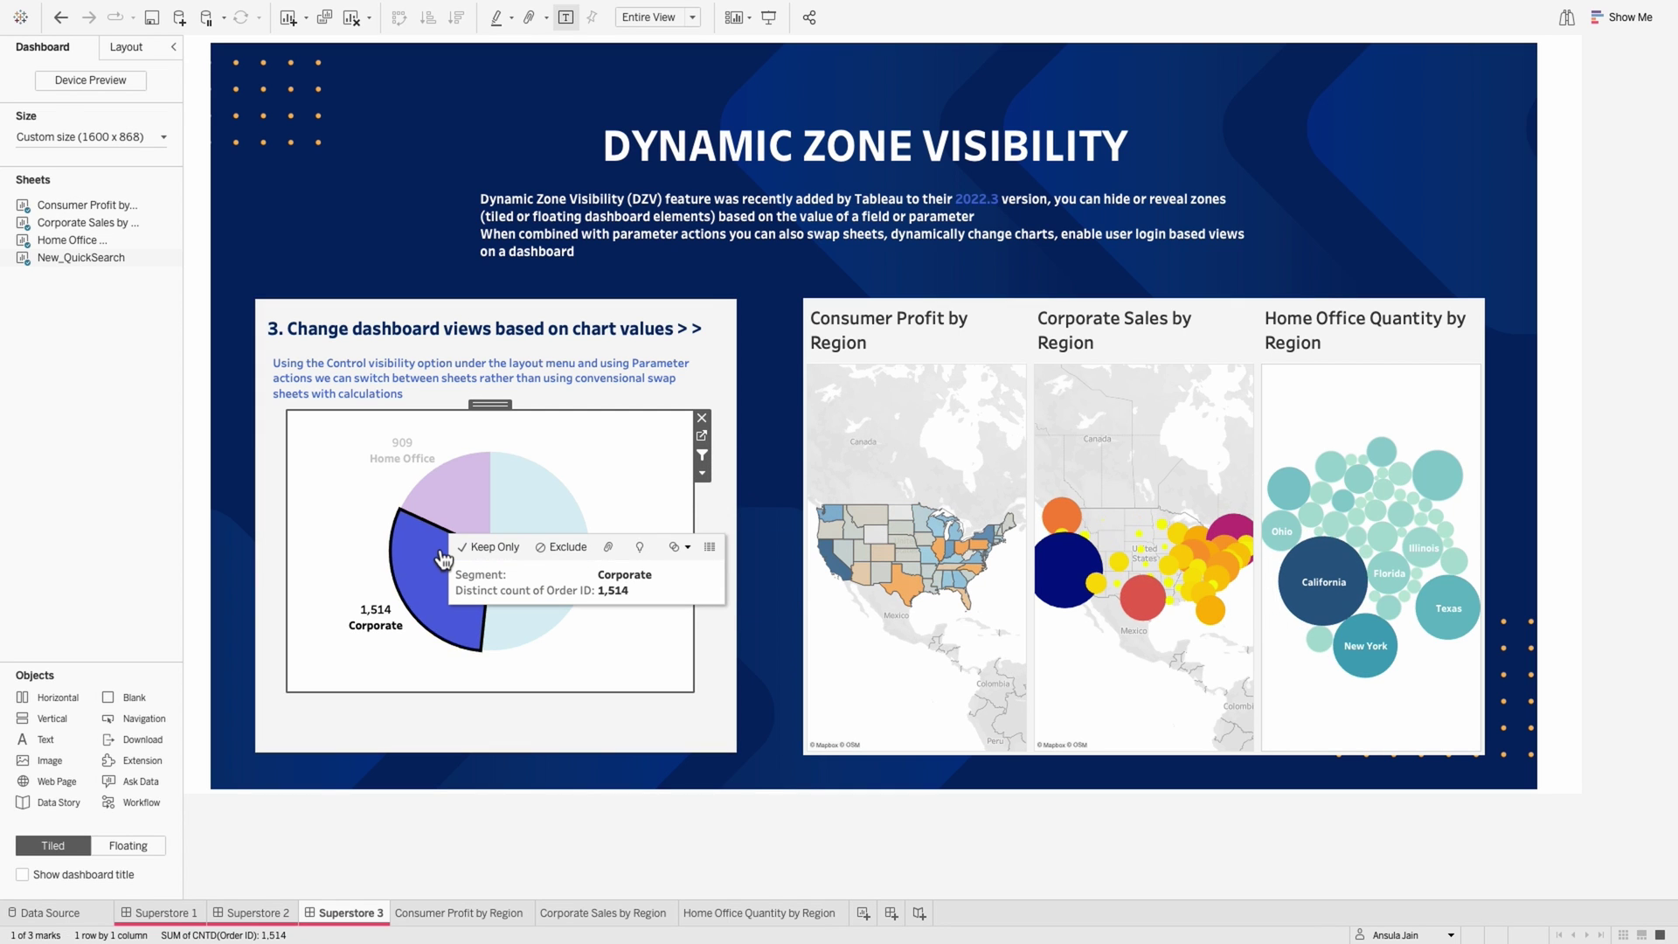
{"action": "left_click", "coordinate": [634, 494]}
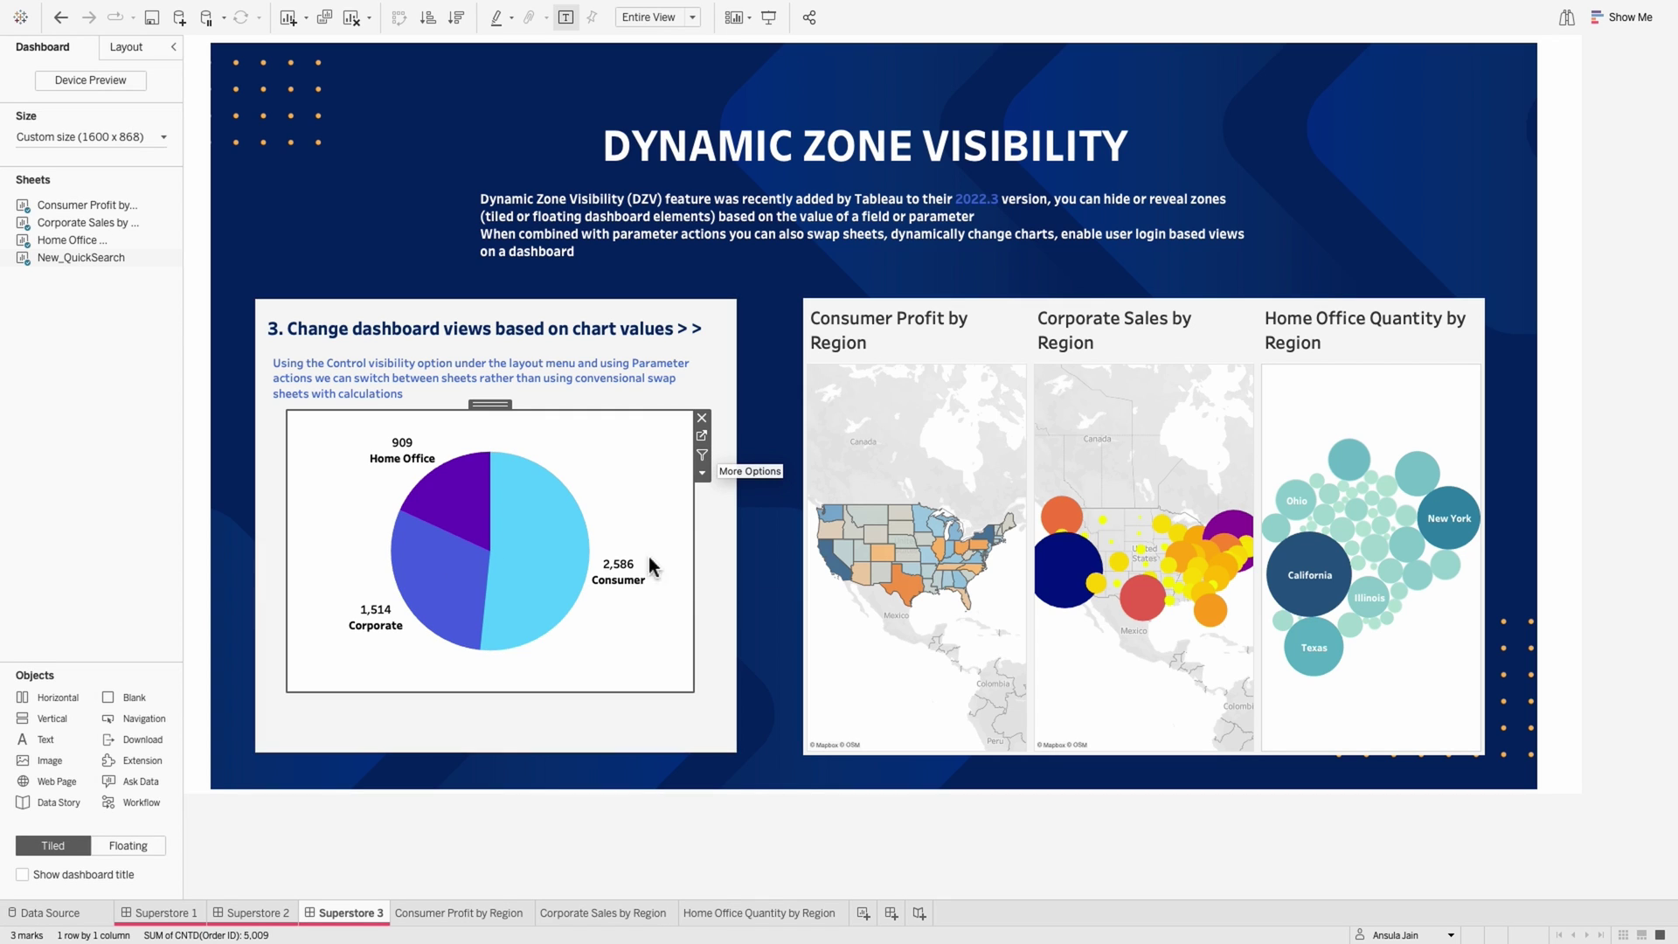
{"action": "left_click", "coordinate": [483, 911]}
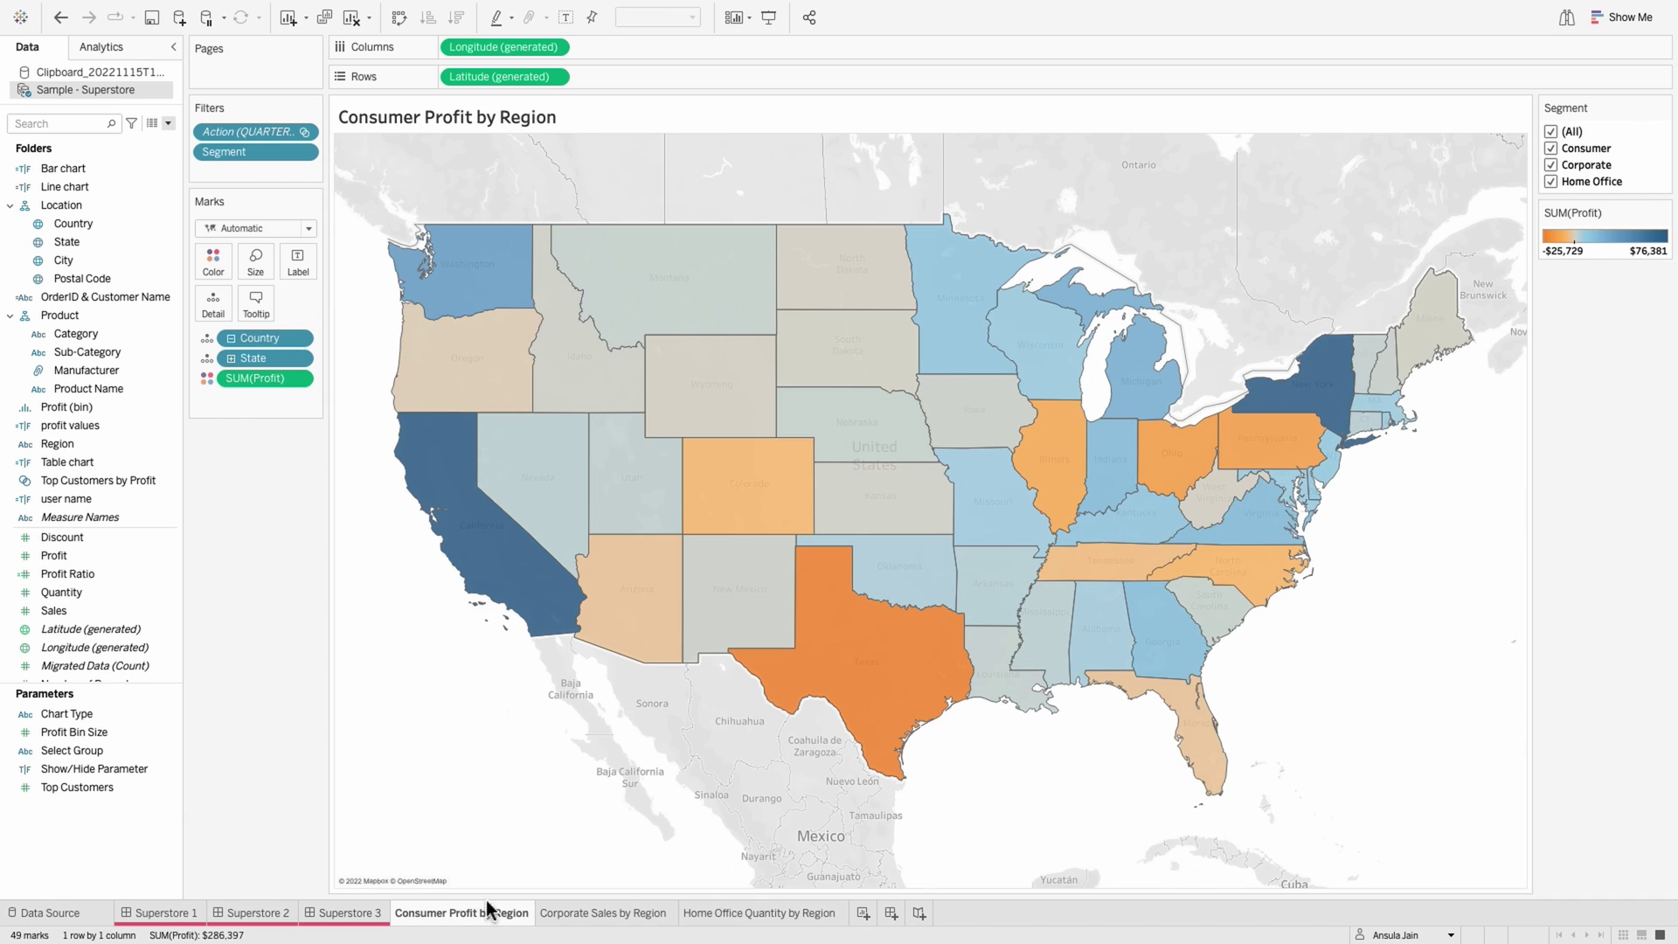
Step: Create a new parameter named Segment Parameter with String data type
{"action": "right_click", "coordinate": [51, 826]}
{"action": "left_click", "coordinate": [96, 613]}
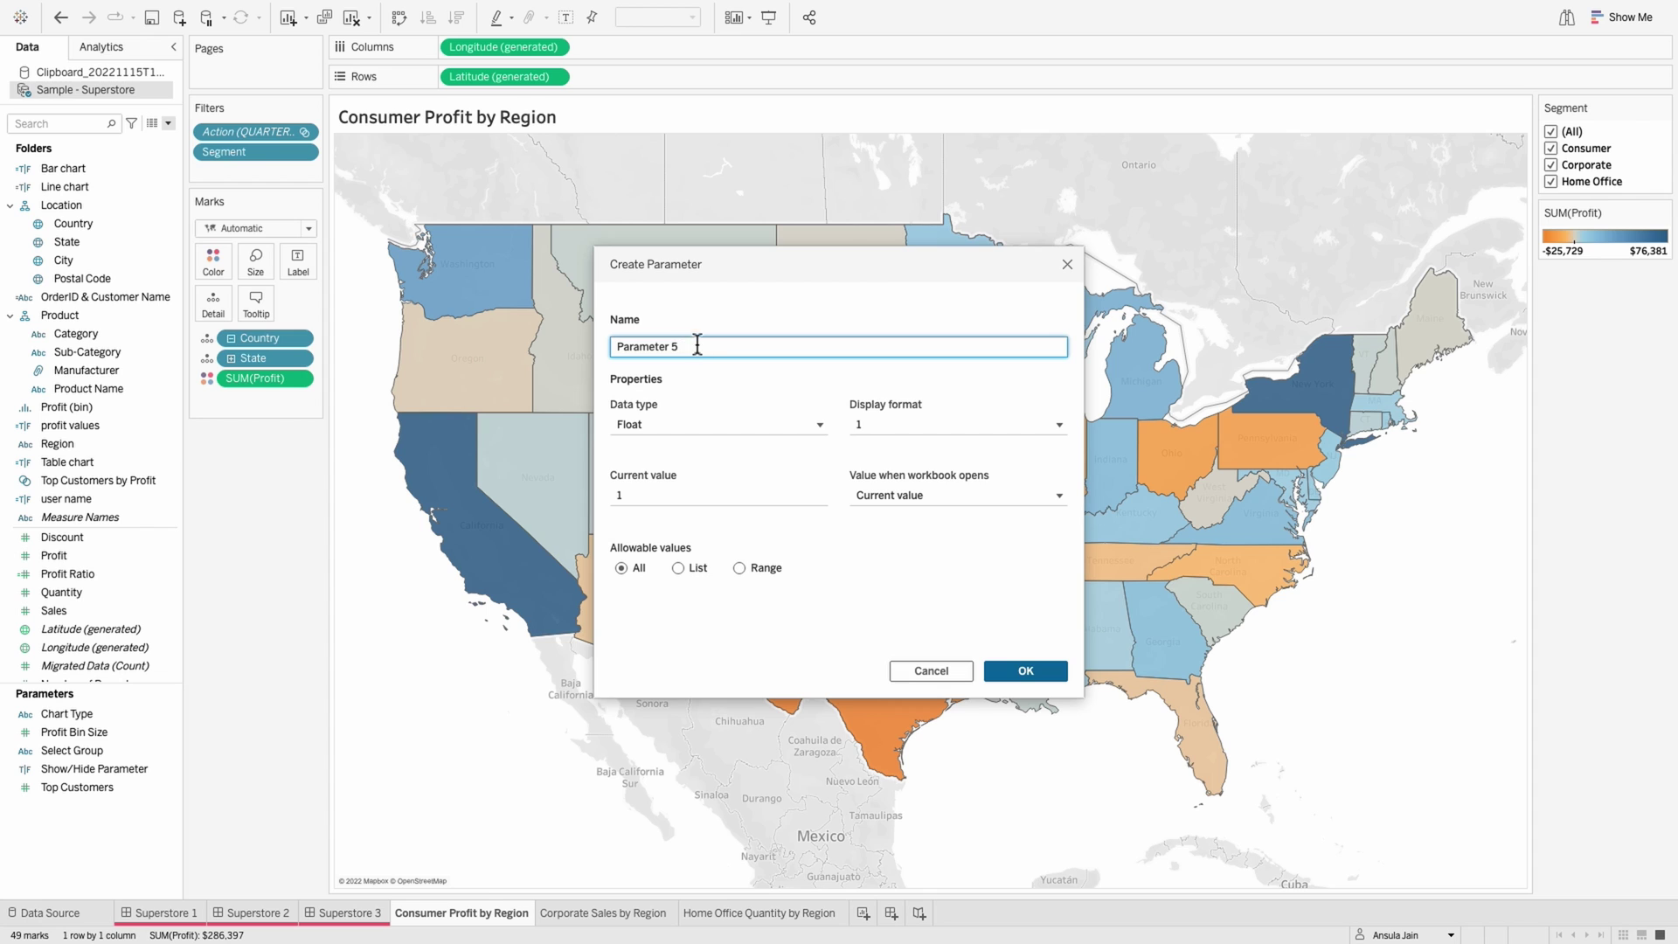
{"action": "key", "text": "ctrl+a"}
{"action": "type", "text": "Segmen"}
{"action": "key", "text": "Tab"}
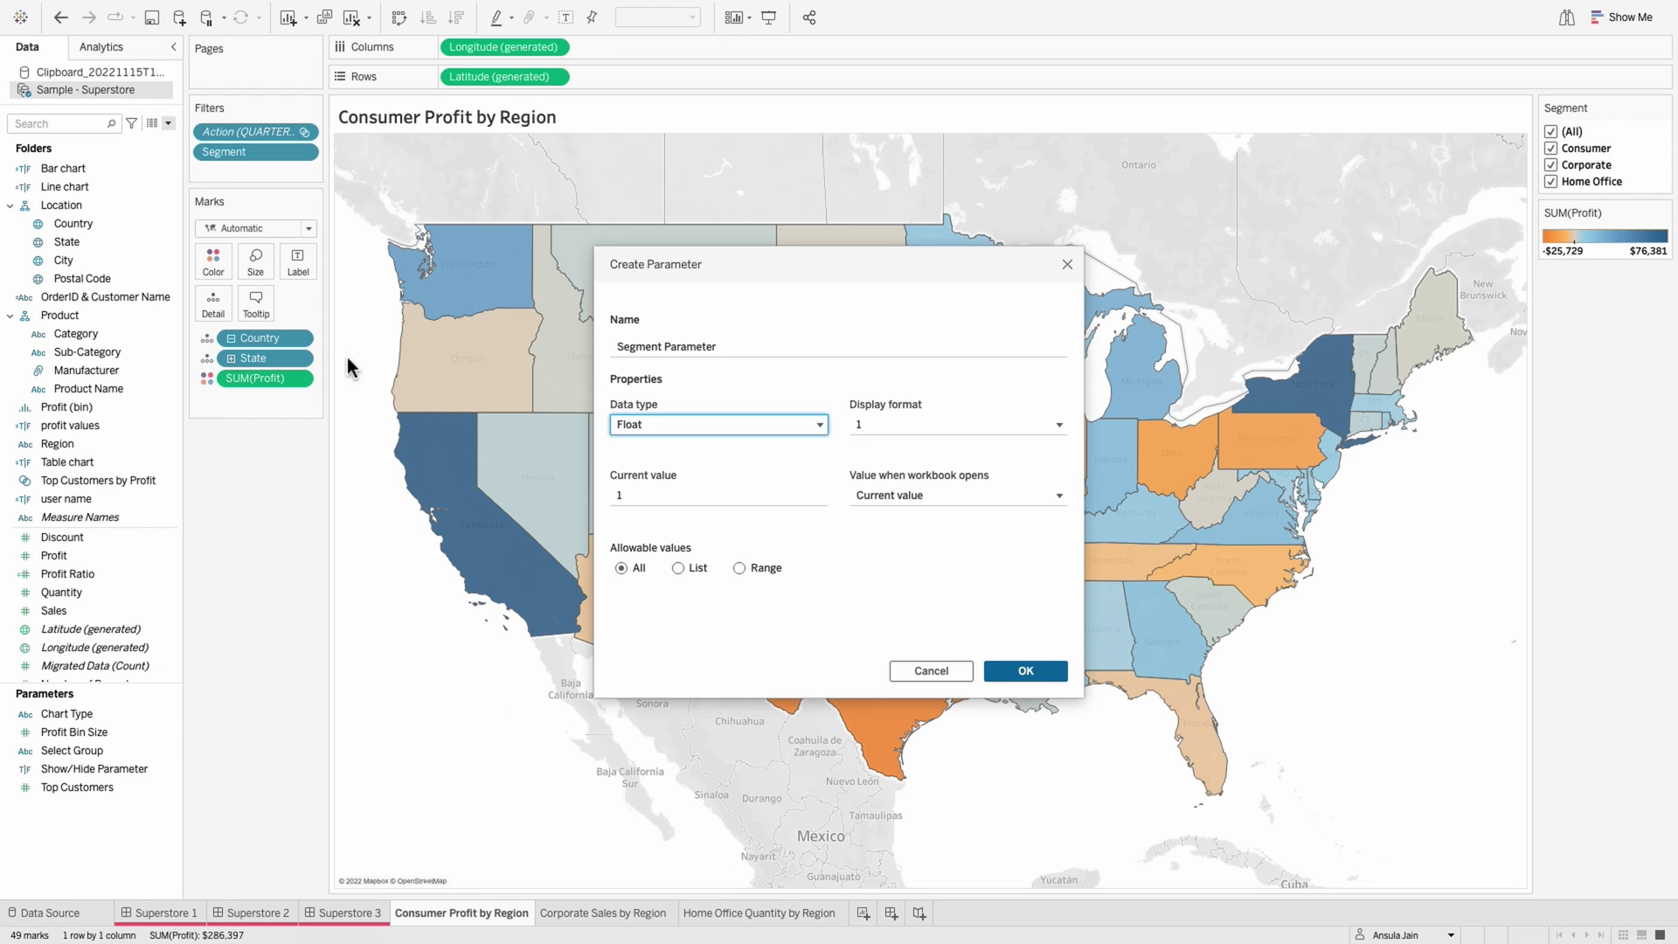
{"action": "left_click", "coordinate": [690, 425]}
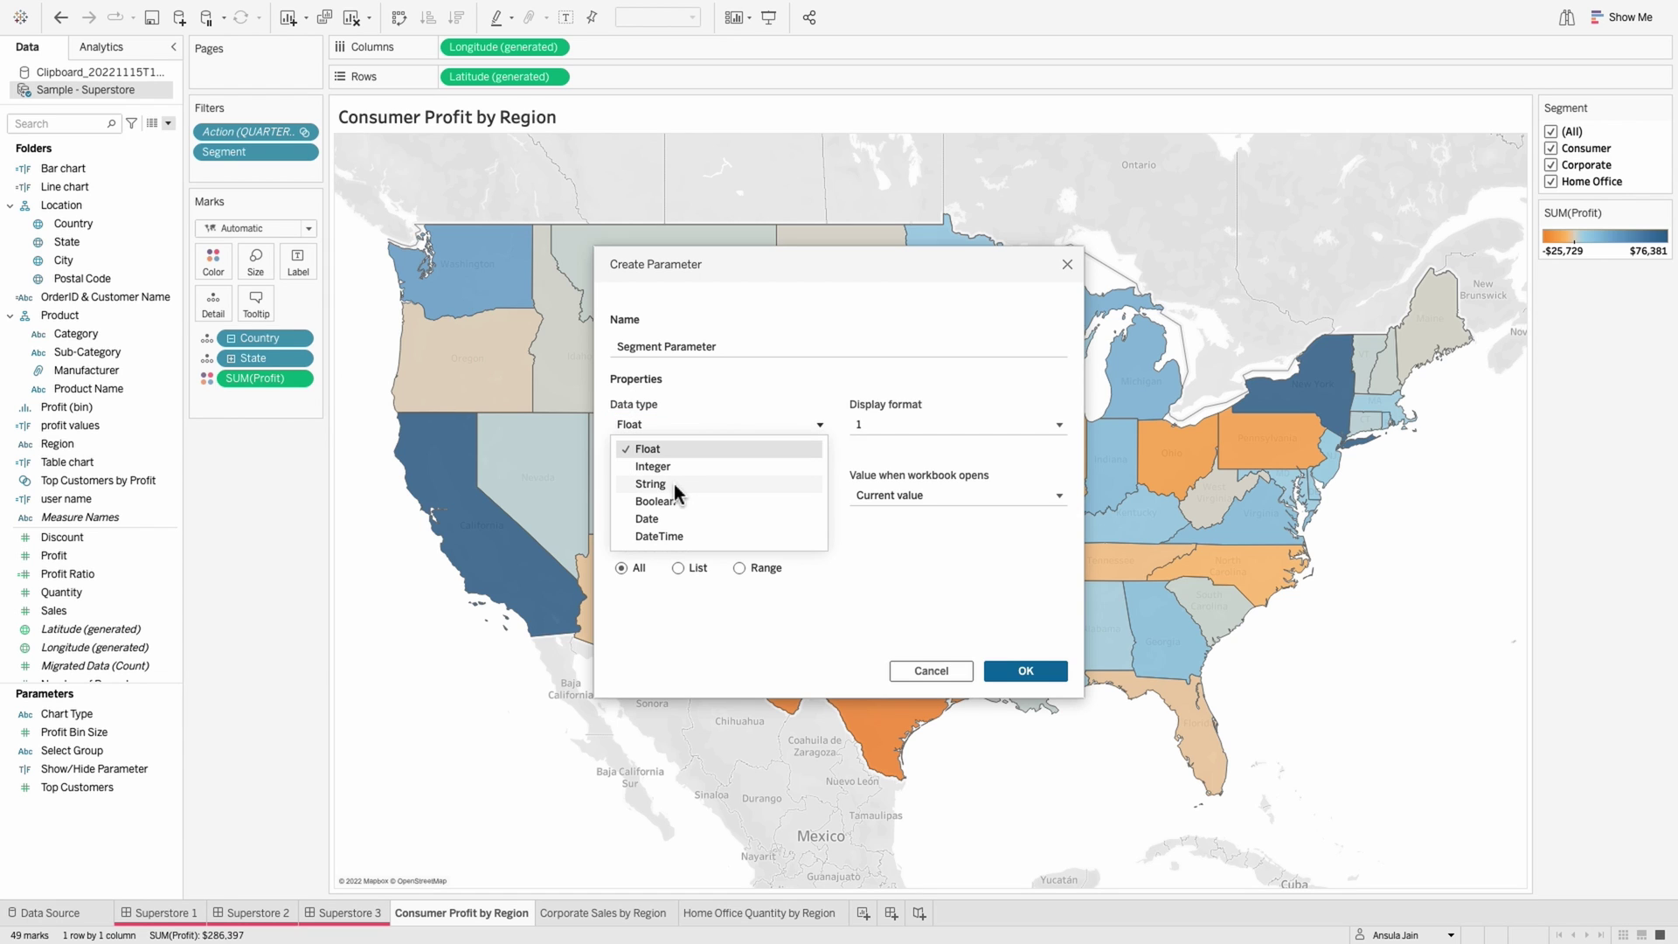
{"action": "left_click", "coordinate": [674, 484]}
Step: Make its allowable values a list filled from the Segment field when the workbook opens
{"action": "left_click", "coordinate": [686, 569]}
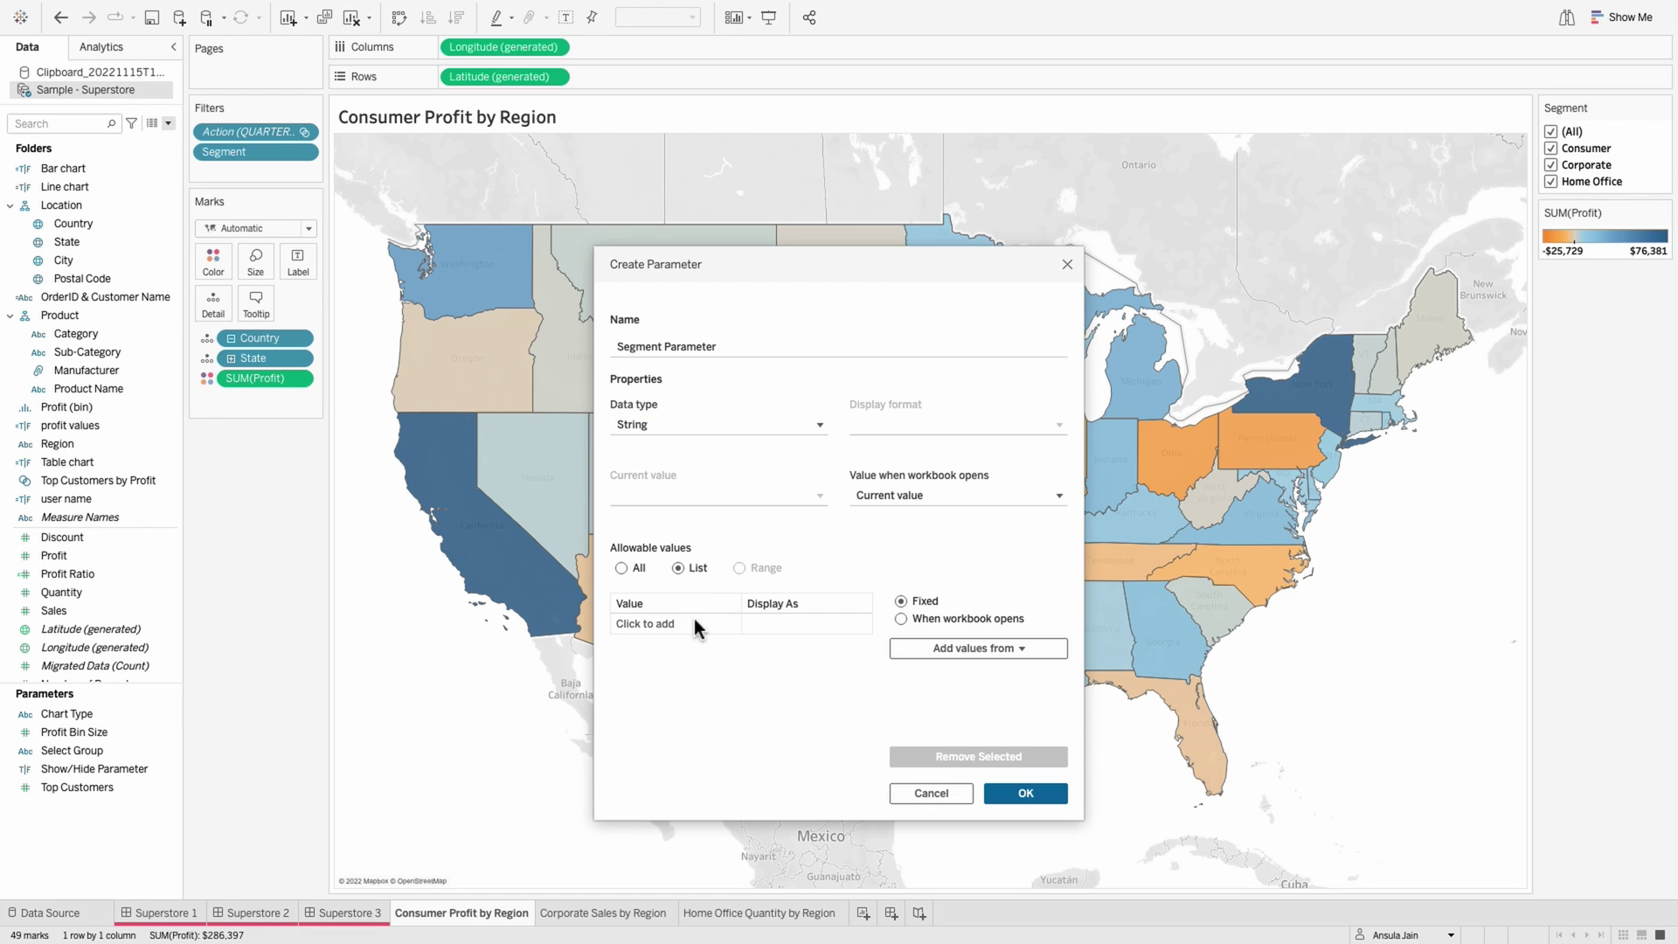
{"action": "left_click", "coordinate": [926, 620]}
{"action": "left_click", "coordinate": [936, 647]}
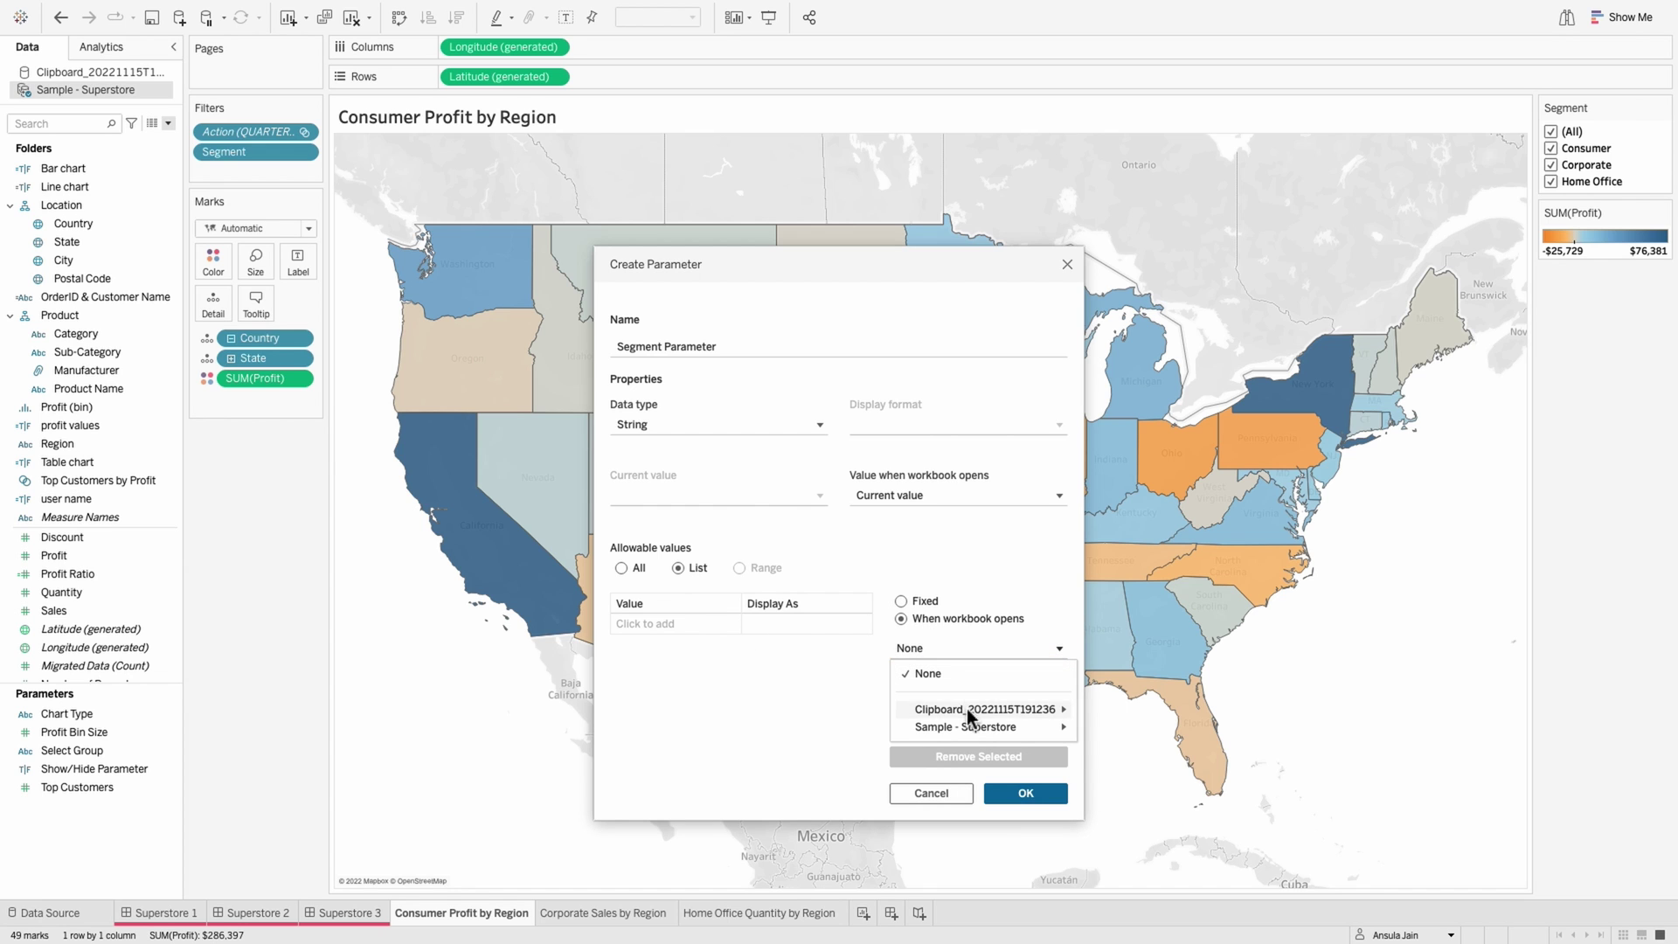
{"action": "mouse_move", "coordinate": [970, 726]}
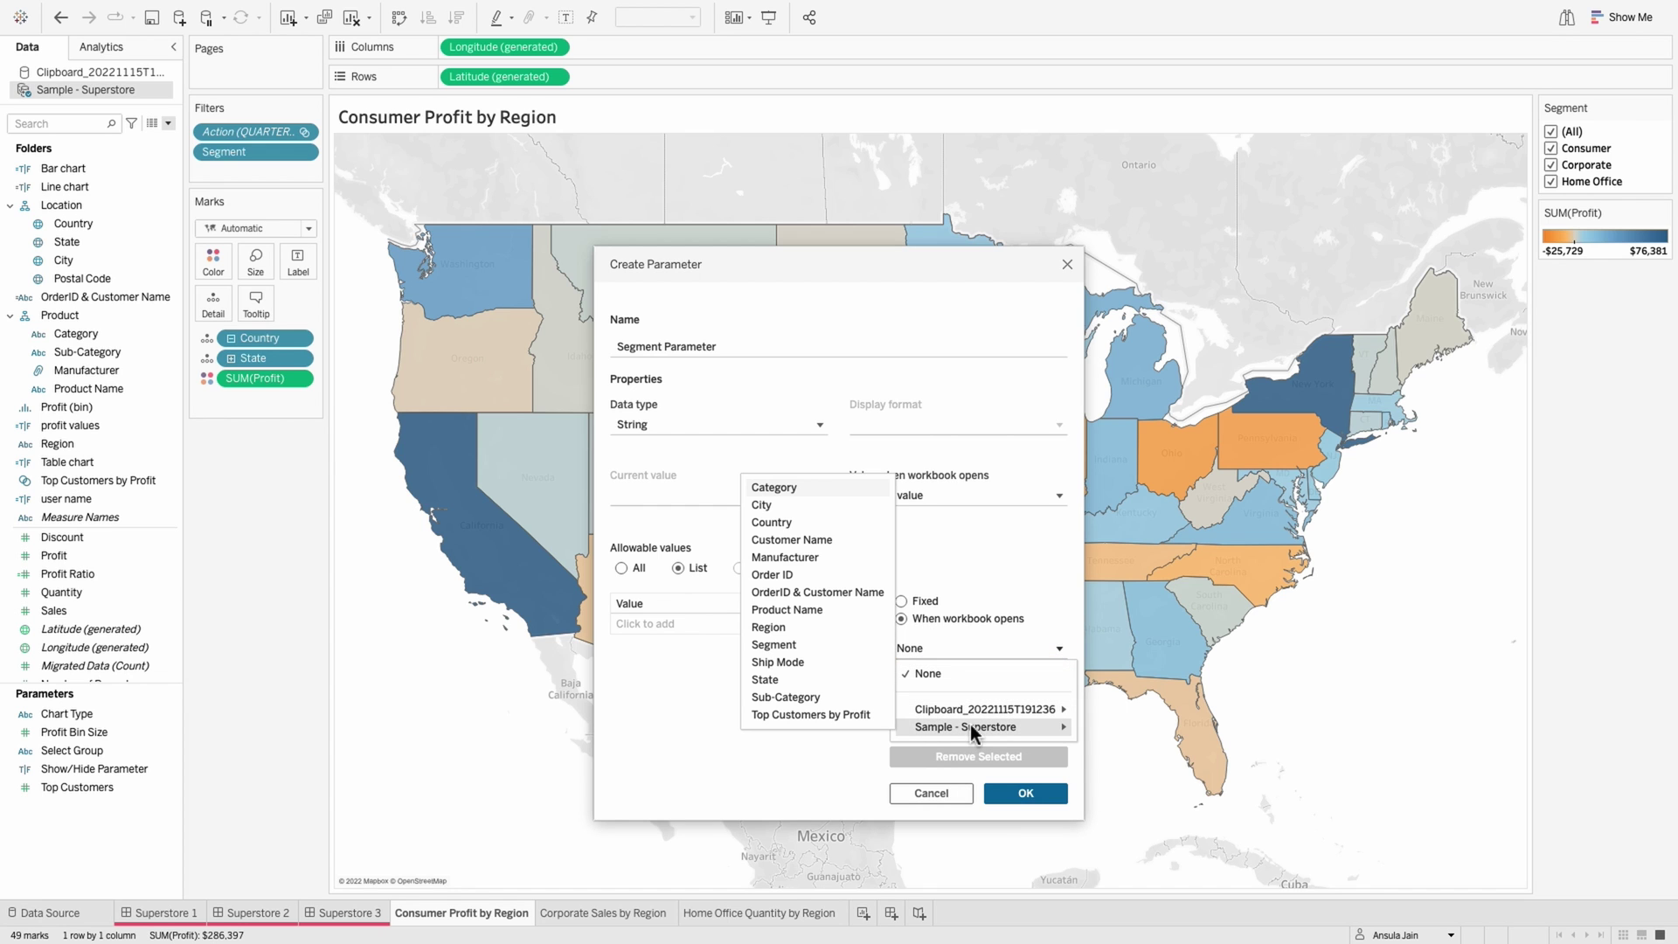
{"action": "left_click", "coordinate": [773, 644]}
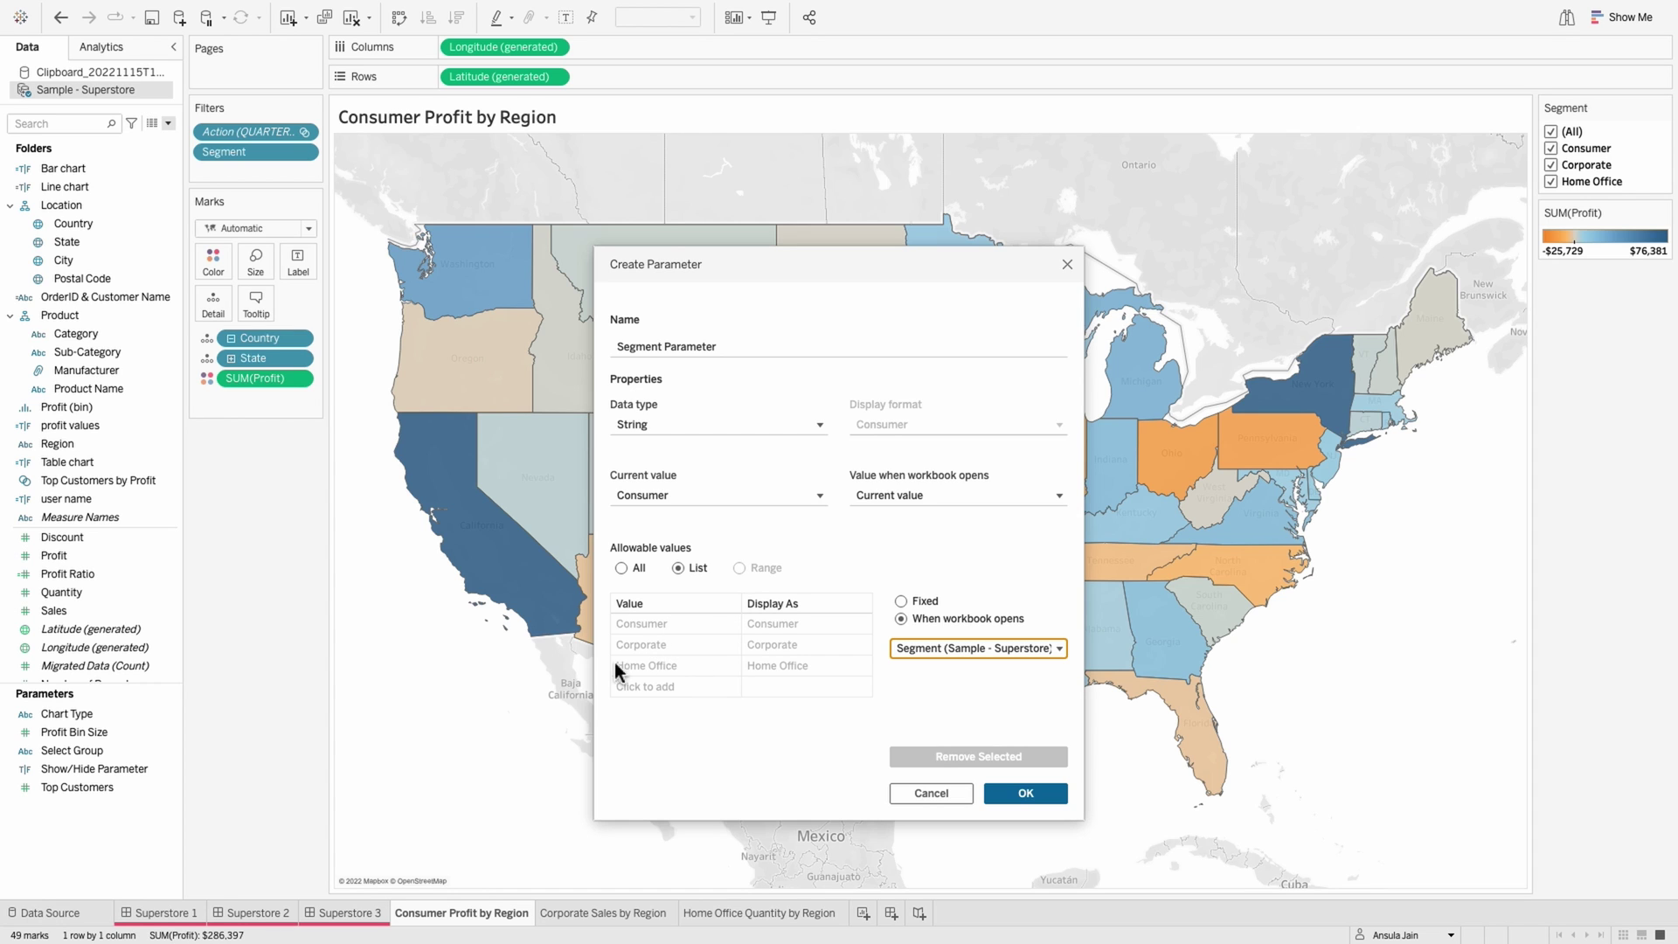
{"action": "left_click", "coordinate": [1015, 801]}
{"action": "left_click", "coordinate": [1027, 795]}
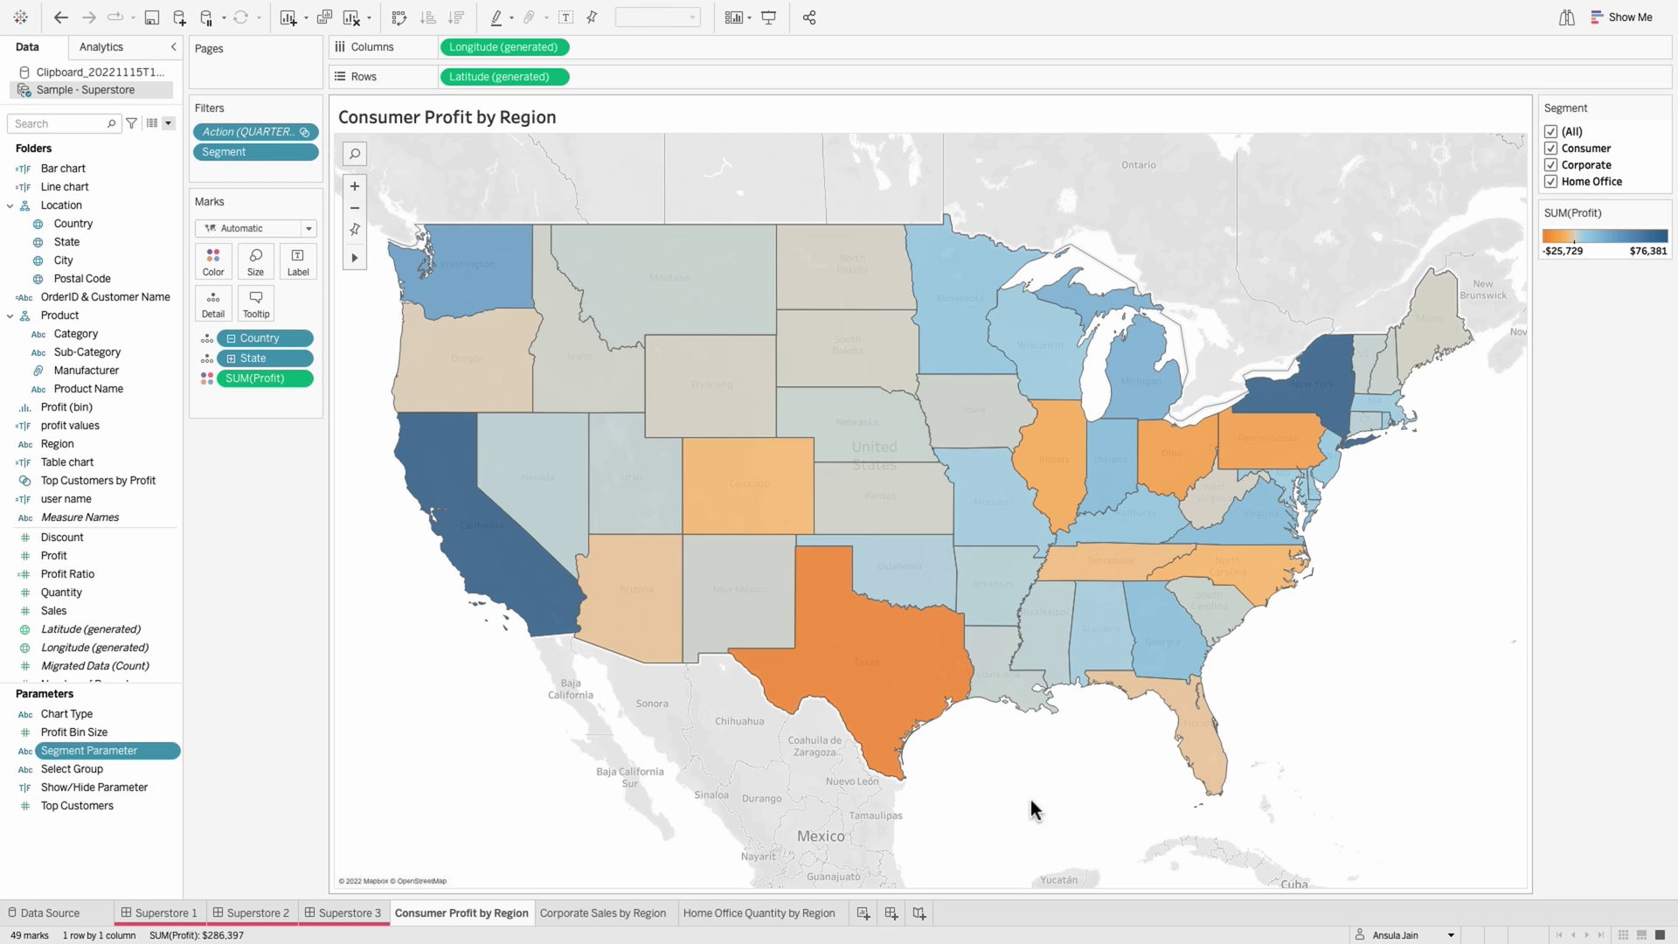
Step: Start a Consumer Filtering calculated field: IF [Segment Parameter]='Consumer' THEN TRUE
{"action": "right_click", "coordinate": [96, 853]}
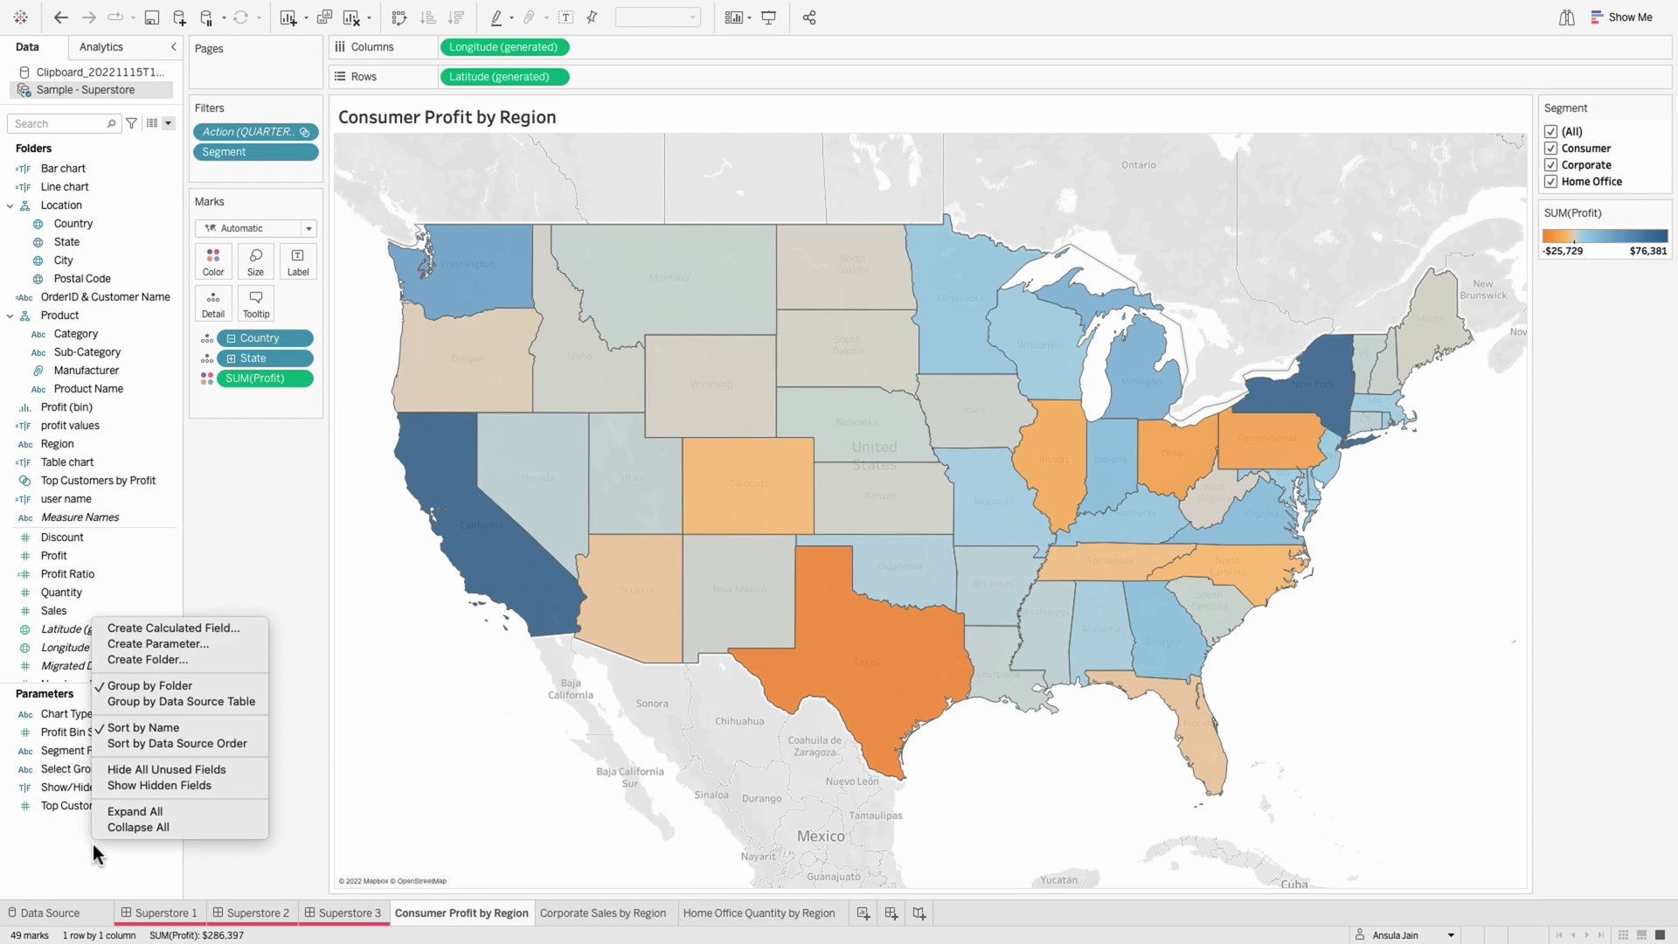
{"action": "left_click", "coordinate": [170, 628]}
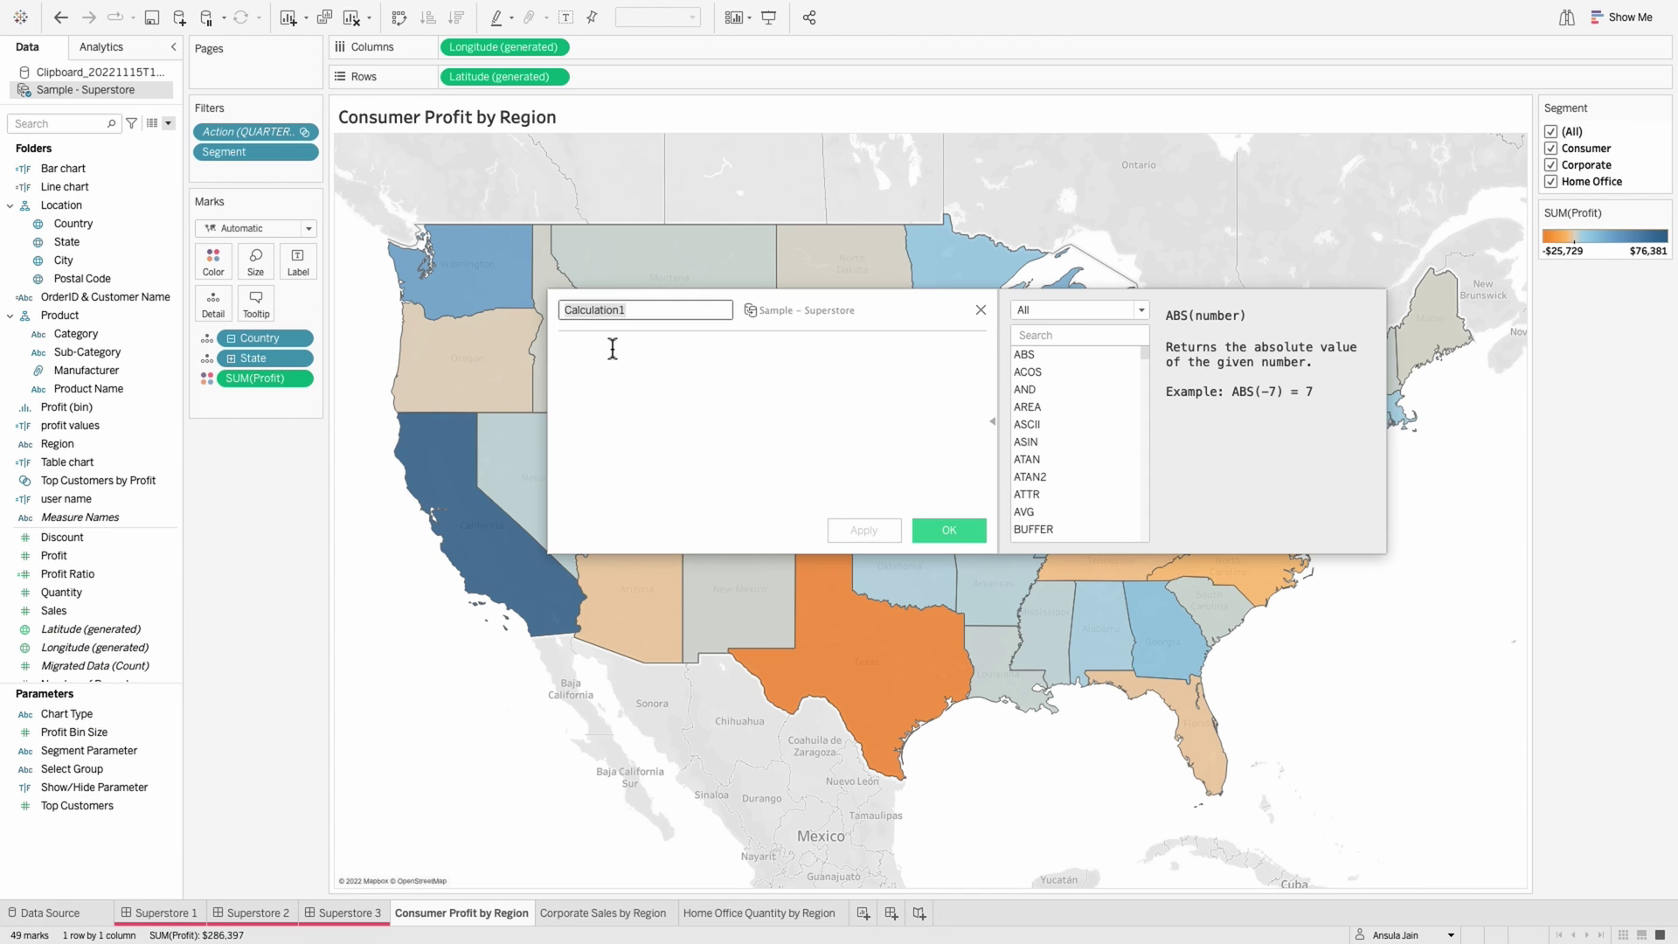
{"action": "type", "text": "Consumer Filtering"}
{"action": "left_click", "coordinate": [613, 348]}
{"action": "type", "text": "IF"}
{"action": "left_click", "coordinate": [94, 805]}
{"action": "left_click_drag", "start_coordinate": [88, 749], "coordinate": [699, 427]}
{"action": "type", "text": "='Consumer' Then"}
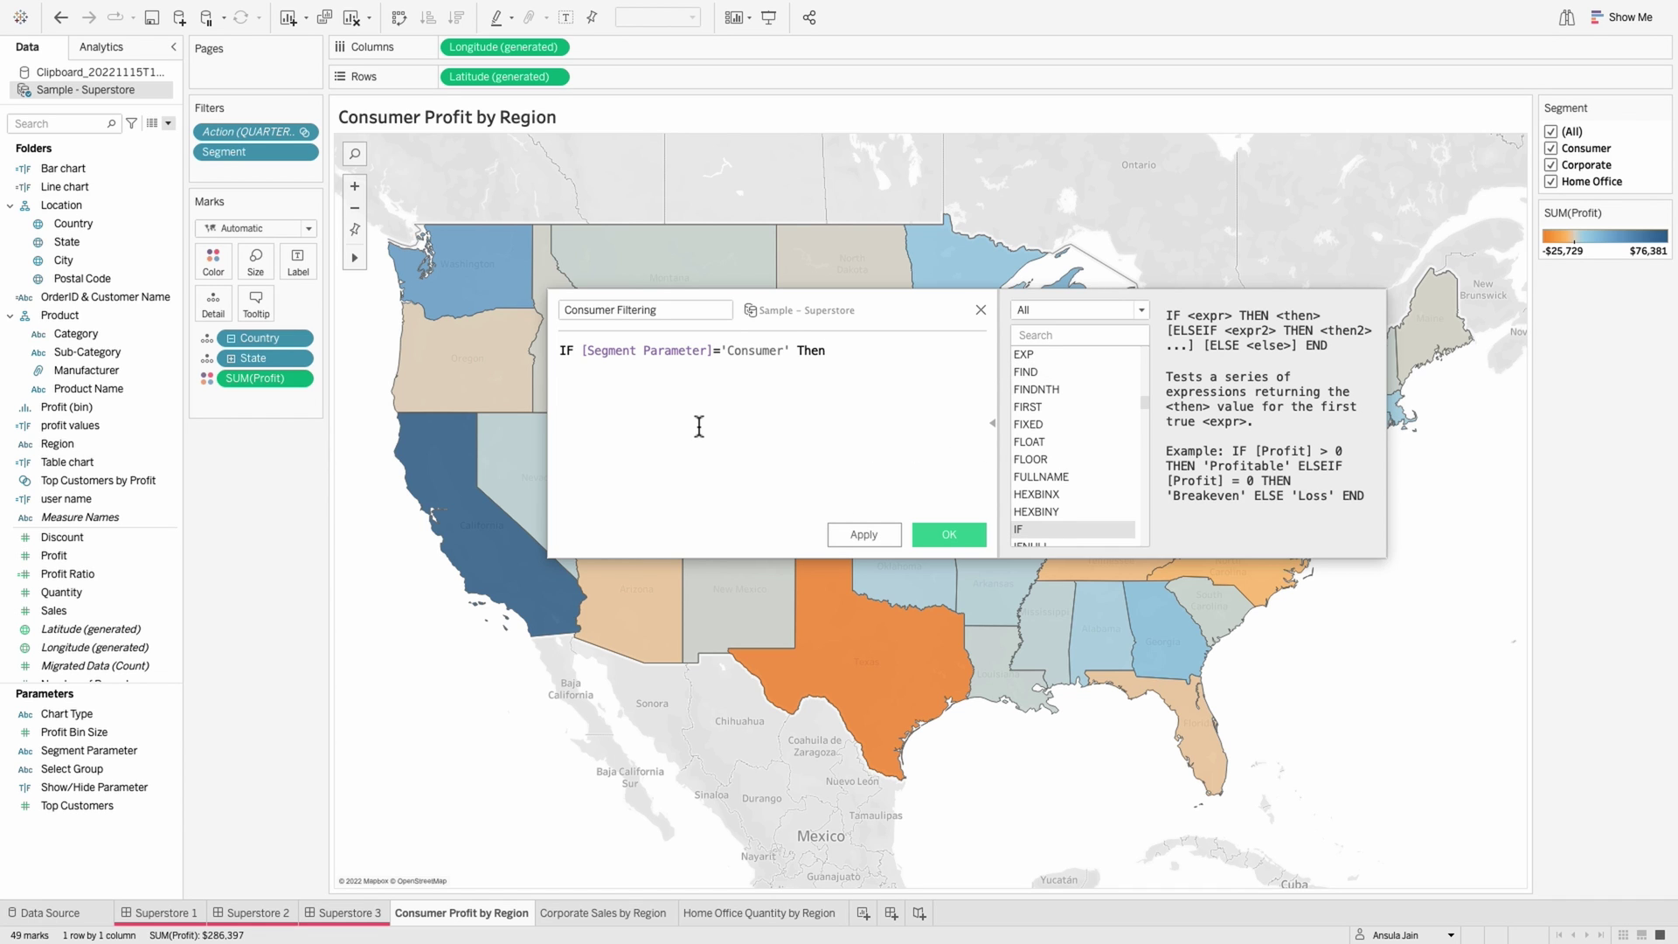
{"action": "type", "text": " TRUE"}
{"action": "key", "text": "Return"}
Step: Finish the Consumer Filtering formula with ELSE FALSE END and save it
{"action": "type", "text": "ELSE FALSE"}
{"action": "key", "text": "Return"}
{"action": "type", "text": "END"}
{"action": "left_click", "coordinate": [949, 534]}
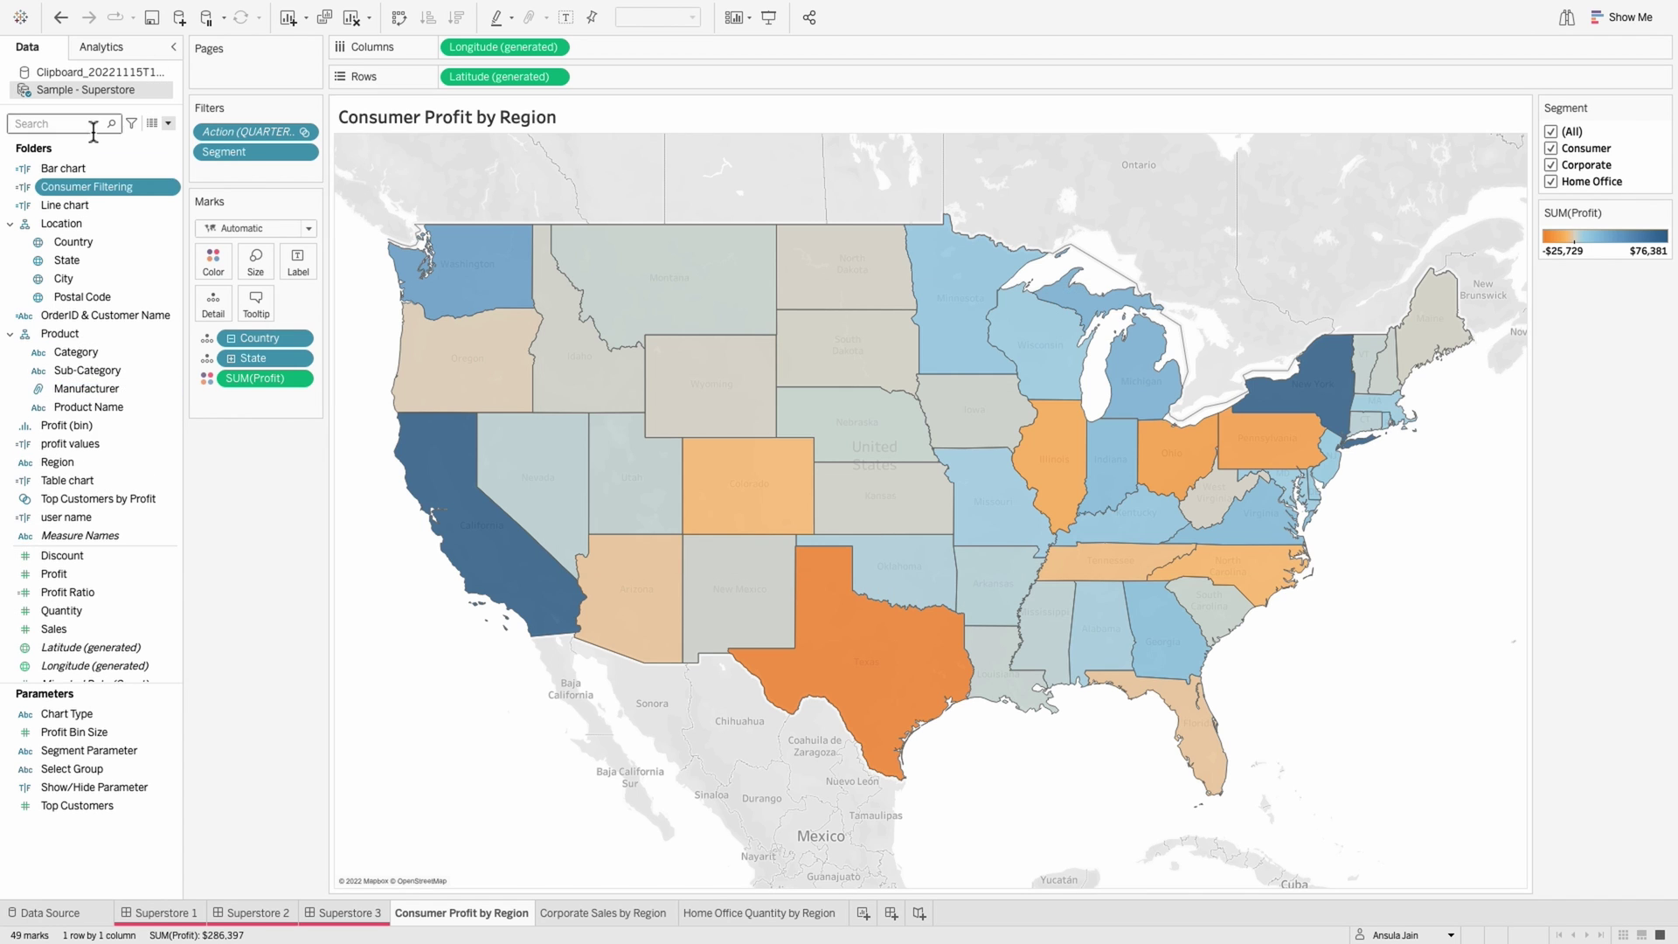
Step: Duplicate the Consumer Filtering field twice
{"action": "right_click", "coordinate": [92, 186]}
{"action": "left_click", "coordinate": [131, 294]}
{"action": "right_click", "coordinate": [95, 205]}
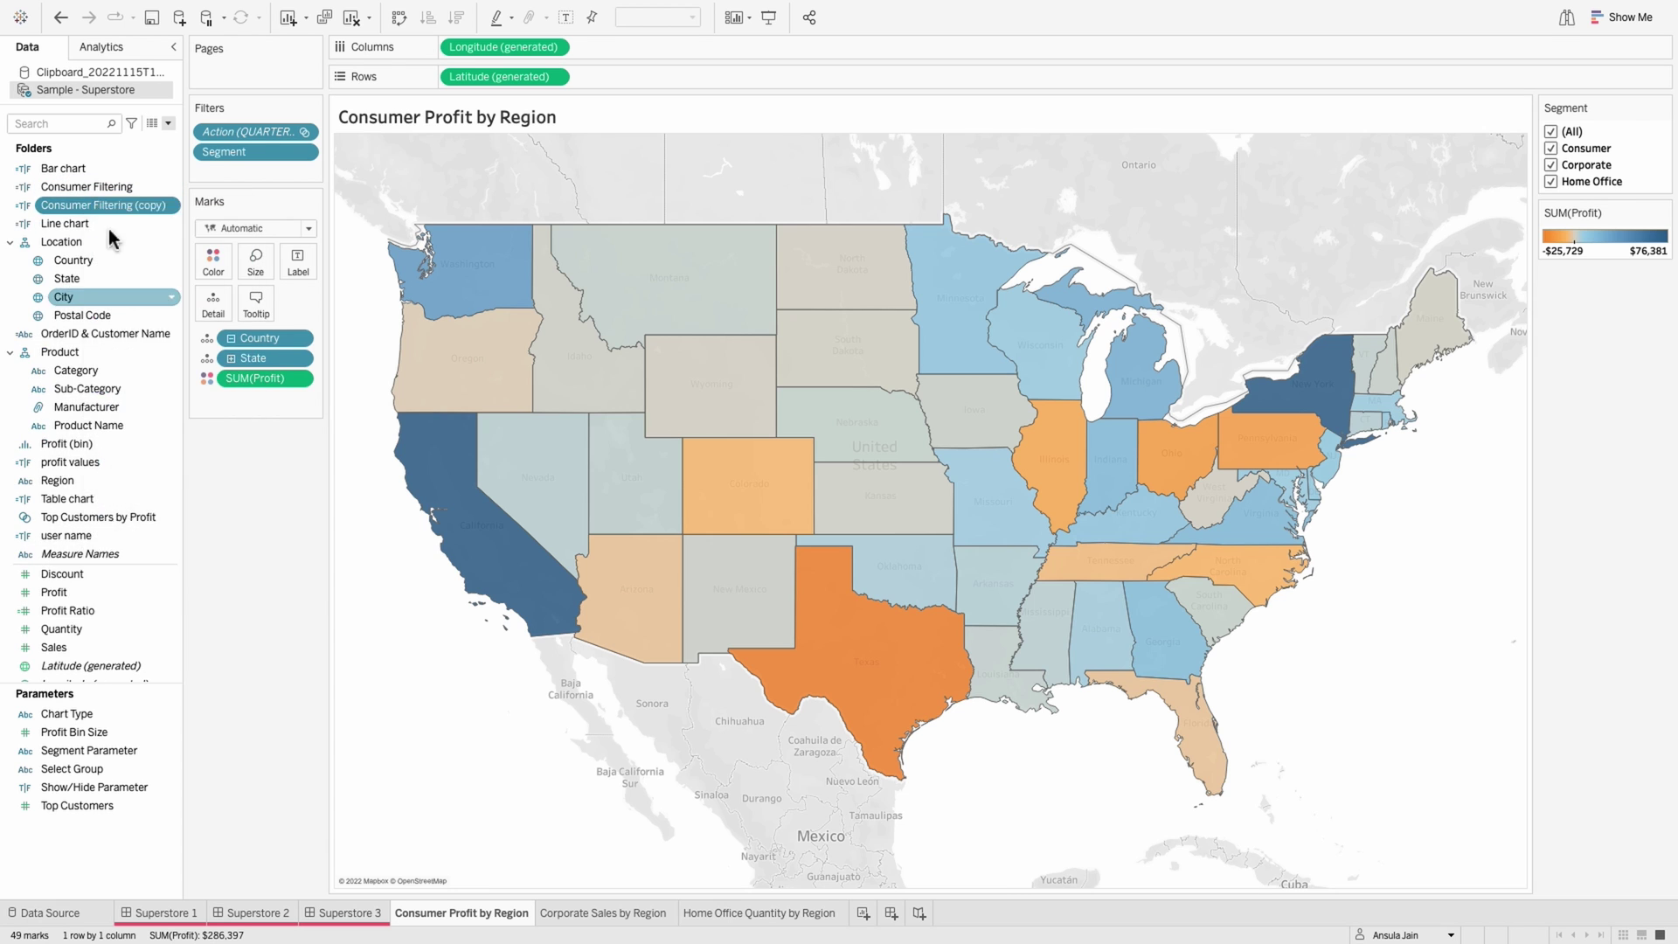
{"action": "left_click", "coordinate": [134, 313]}
Step: Turn the first copy into Corporate Filtering, testing for 'Corporate'
{"action": "right_click", "coordinate": [113, 206]}
{"action": "left_click", "coordinate": [123, 297]}
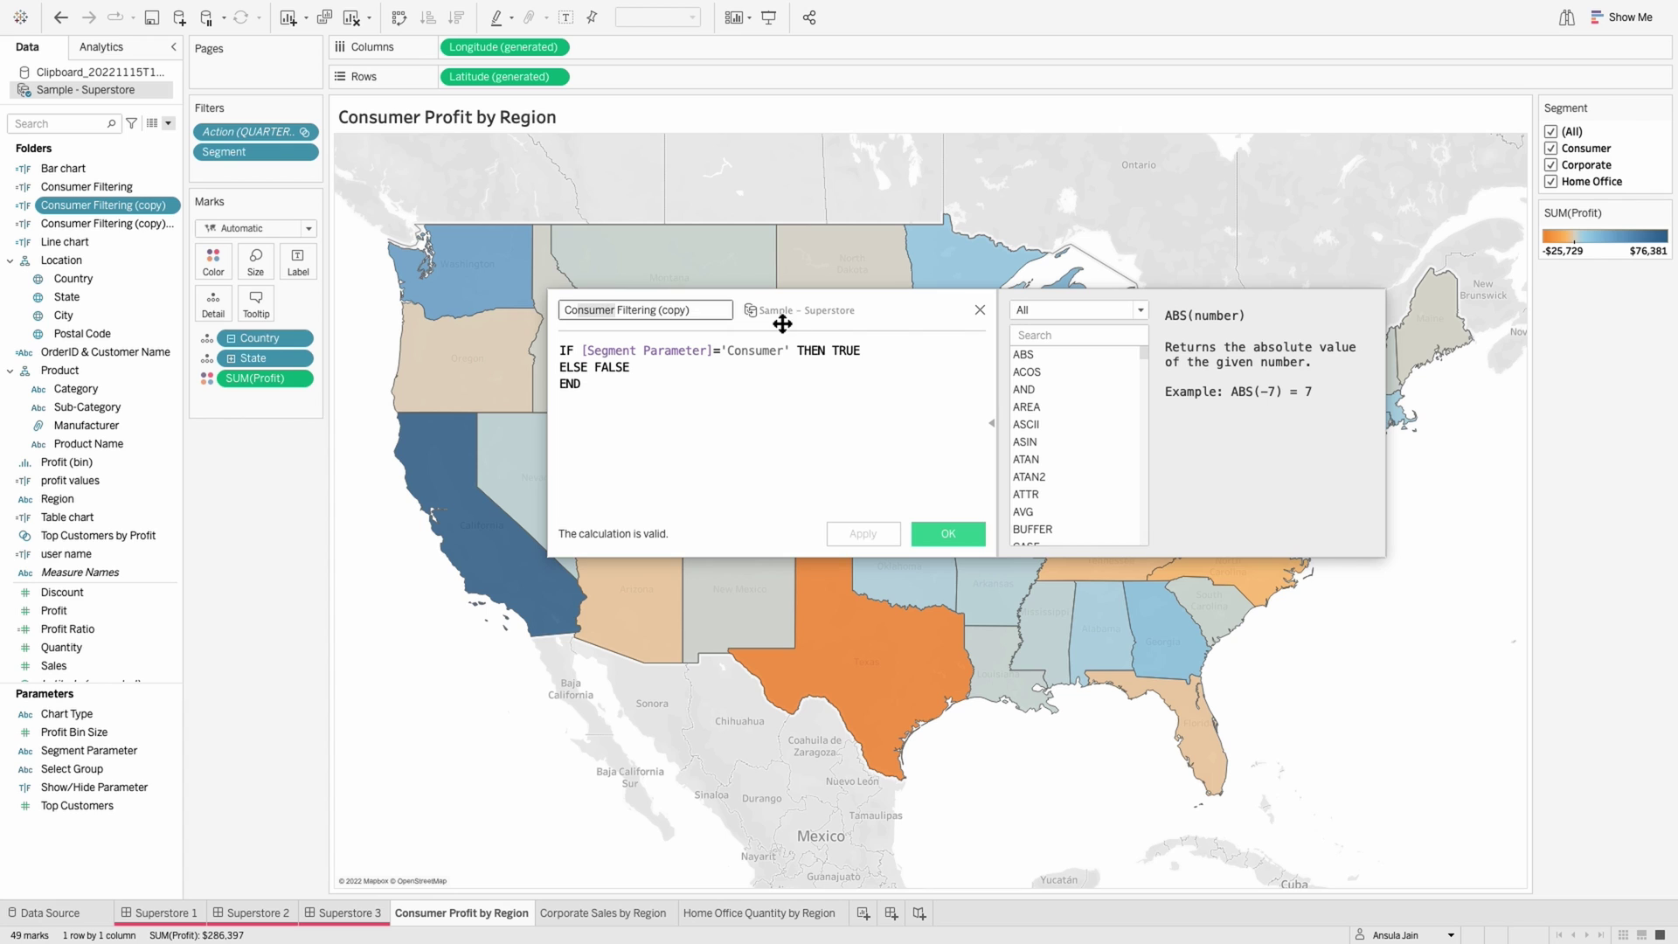
{"action": "type", "text": "rporate"}
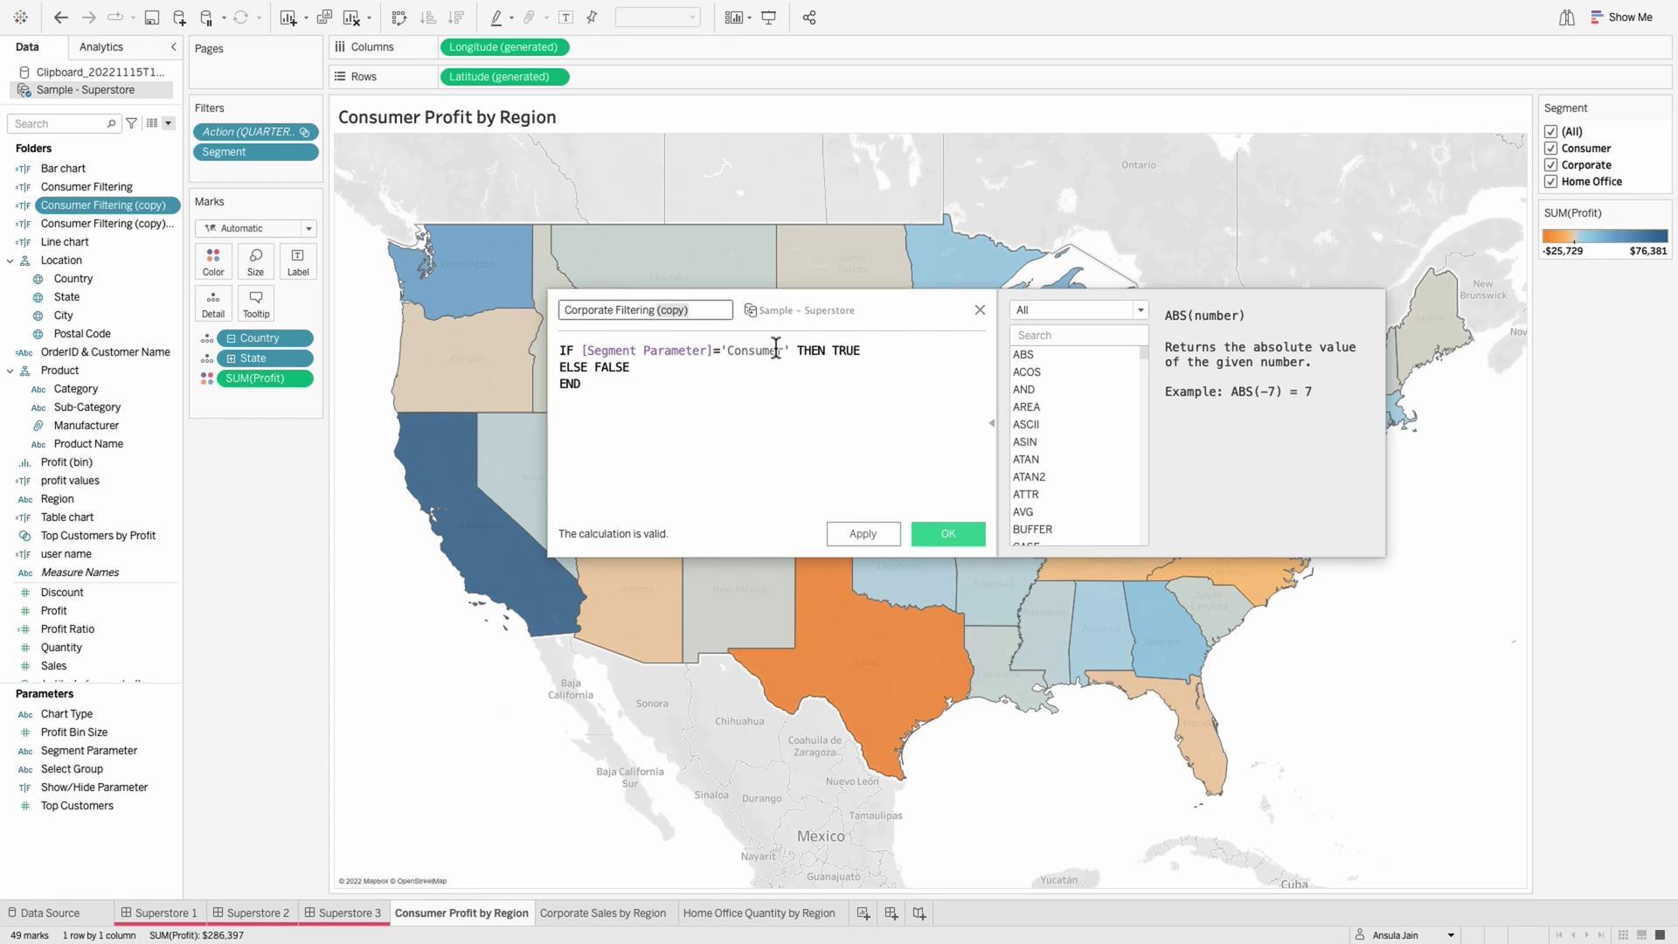
{"action": "key", "text": "BackSpace"}
{"action": "double_click", "coordinate": [751, 350]}
{"action": "type", "text": "Corporate"}
{"action": "left_click", "coordinate": [943, 535]}
Step: Turn the second copy into Home Office Filtering, testing for 'Home Office'
{"action": "right_click", "coordinate": [84, 205]}
{"action": "left_click", "coordinate": [158, 315]}
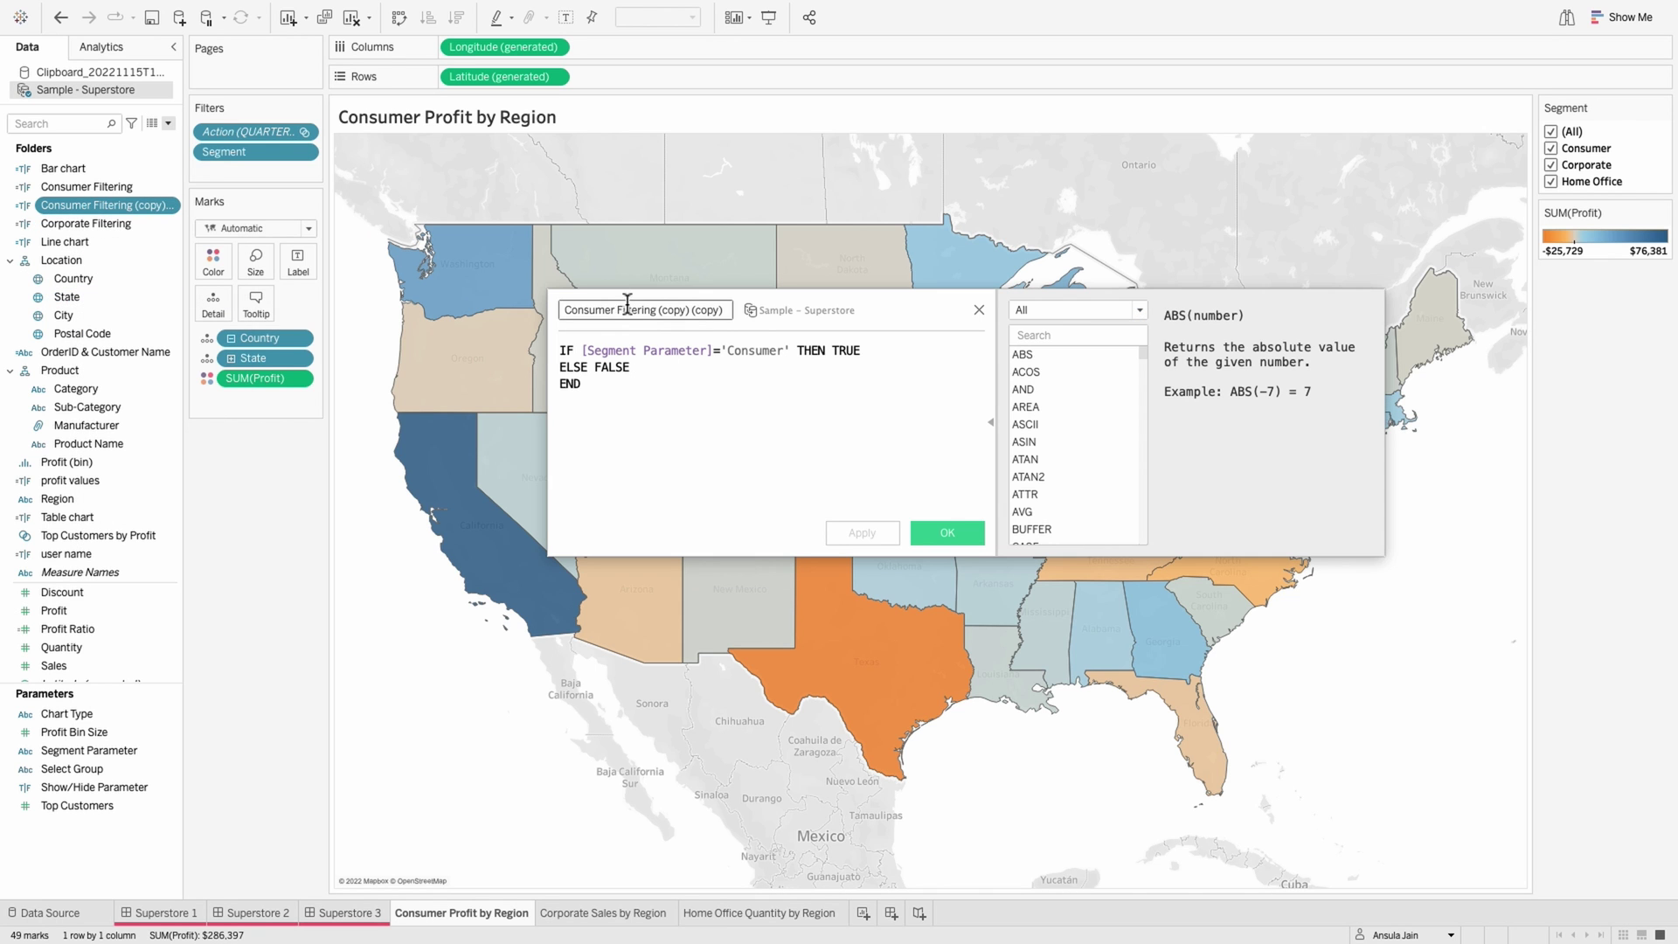
{"action": "triple_click", "coordinate": [716, 310]}
{"action": "key", "text": "BackSpace"}
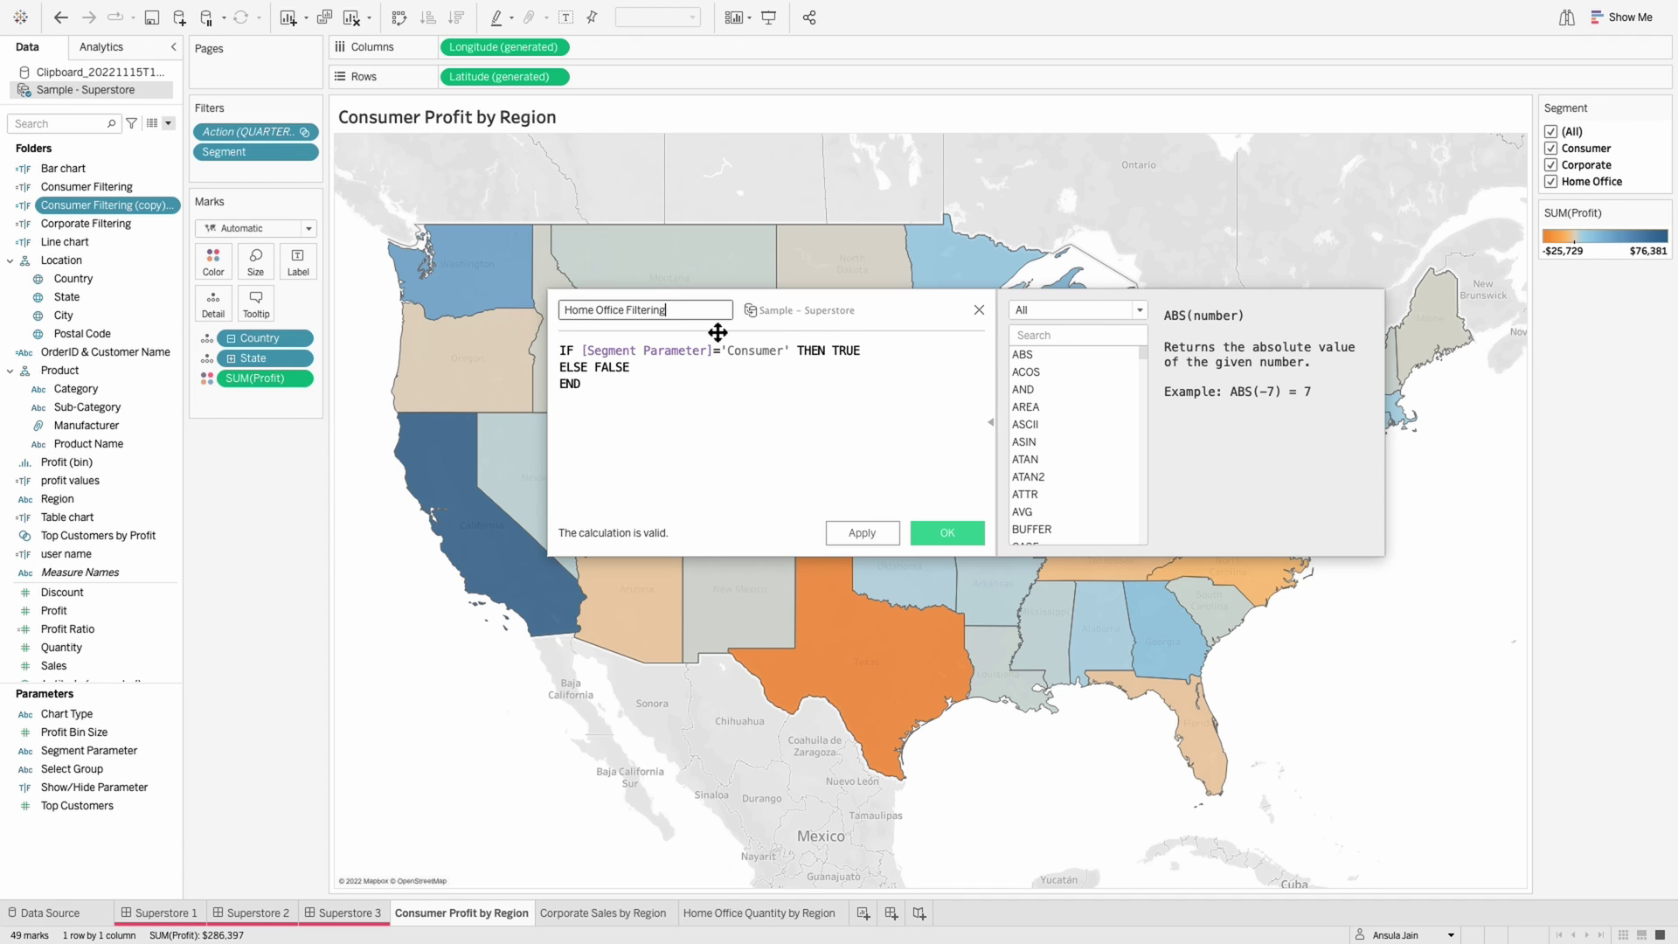
{"action": "double_click", "coordinate": [758, 349]}
{"action": "type", "text": "Home Off"}
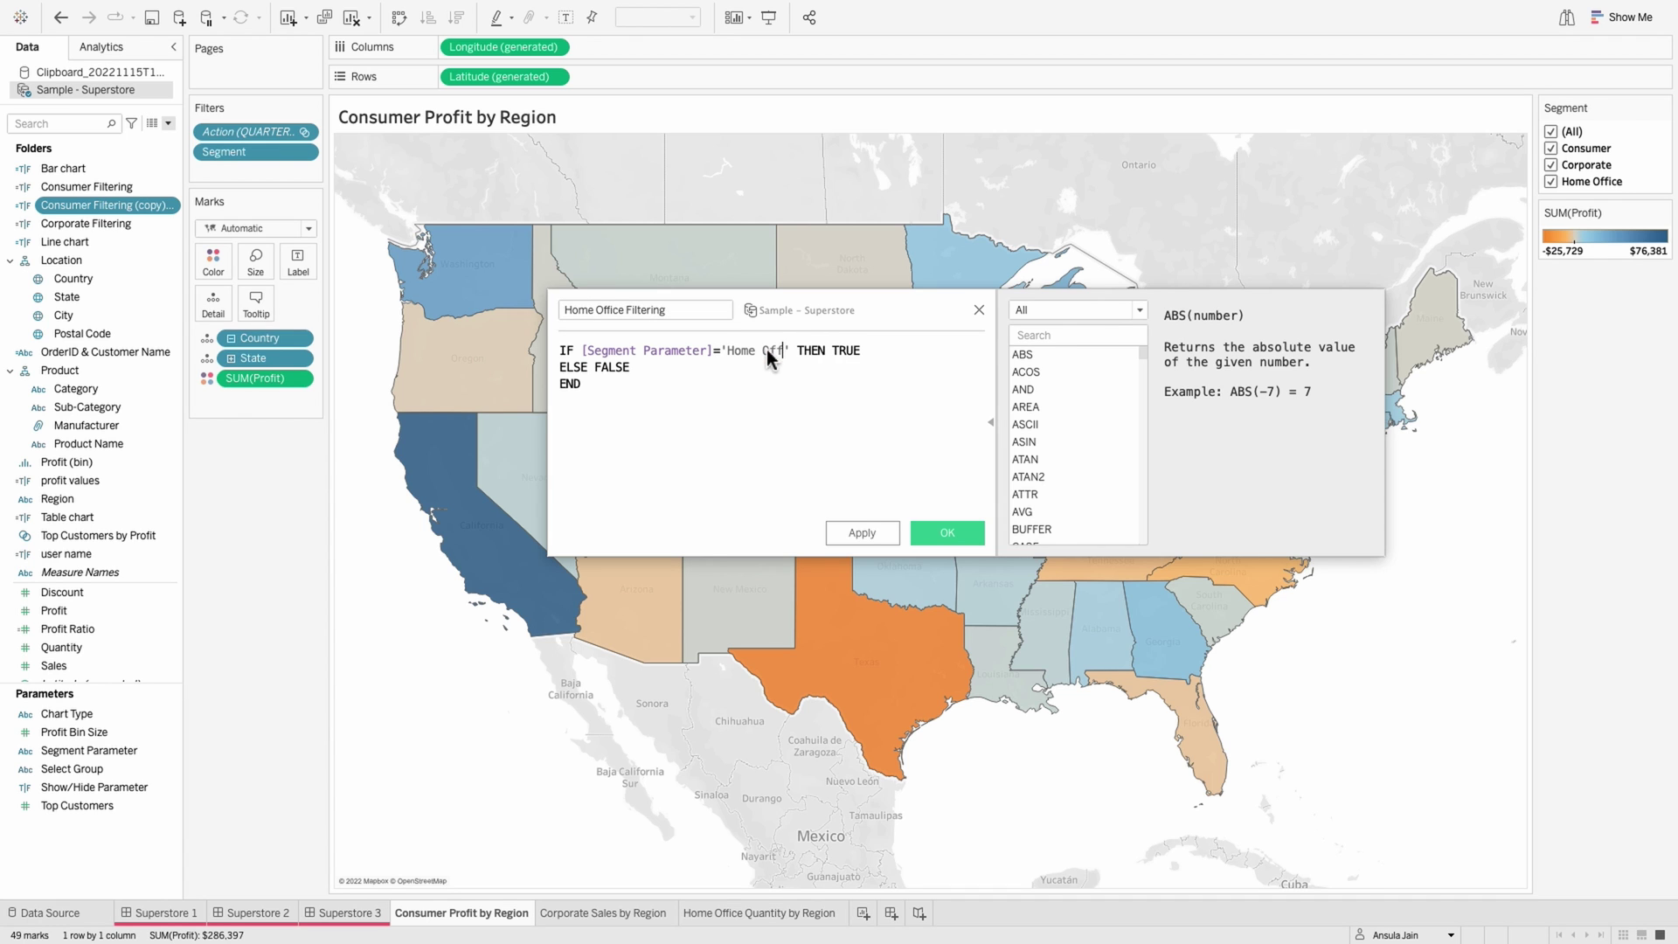
{"action": "type", "text": "ice"}
{"action": "left_click", "coordinate": [946, 532]}
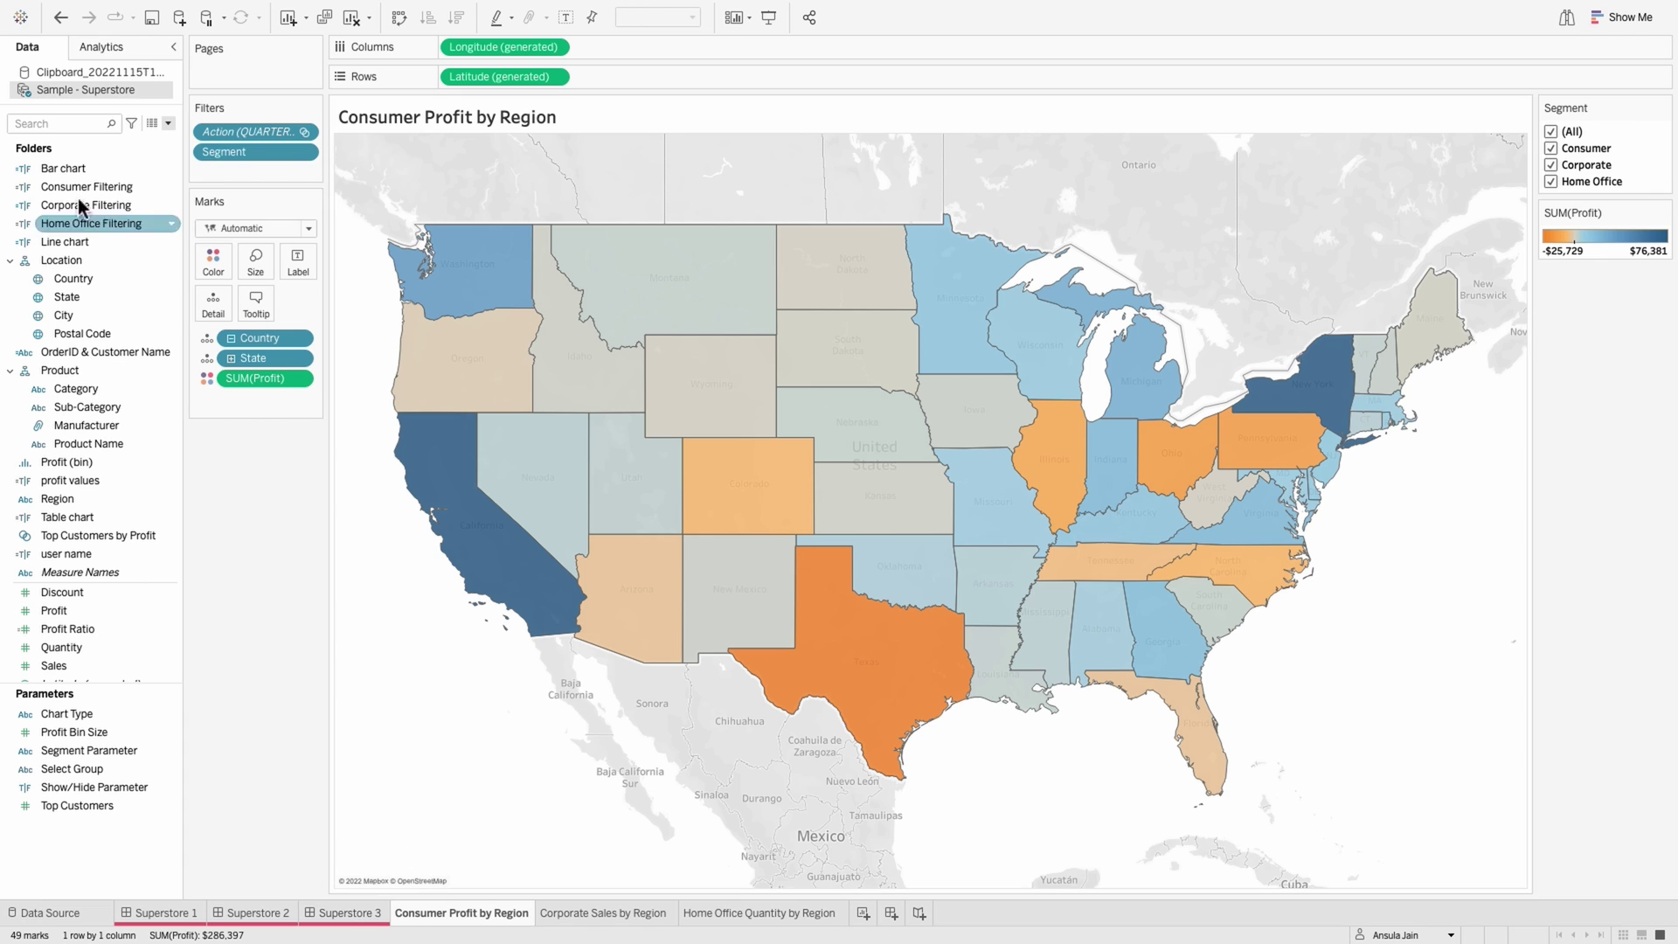
Step: On Superstore 3, make the Consumer Profit by Region zone's visibility controlled by Consumer Filtering
{"action": "left_click", "coordinate": [344, 914]}
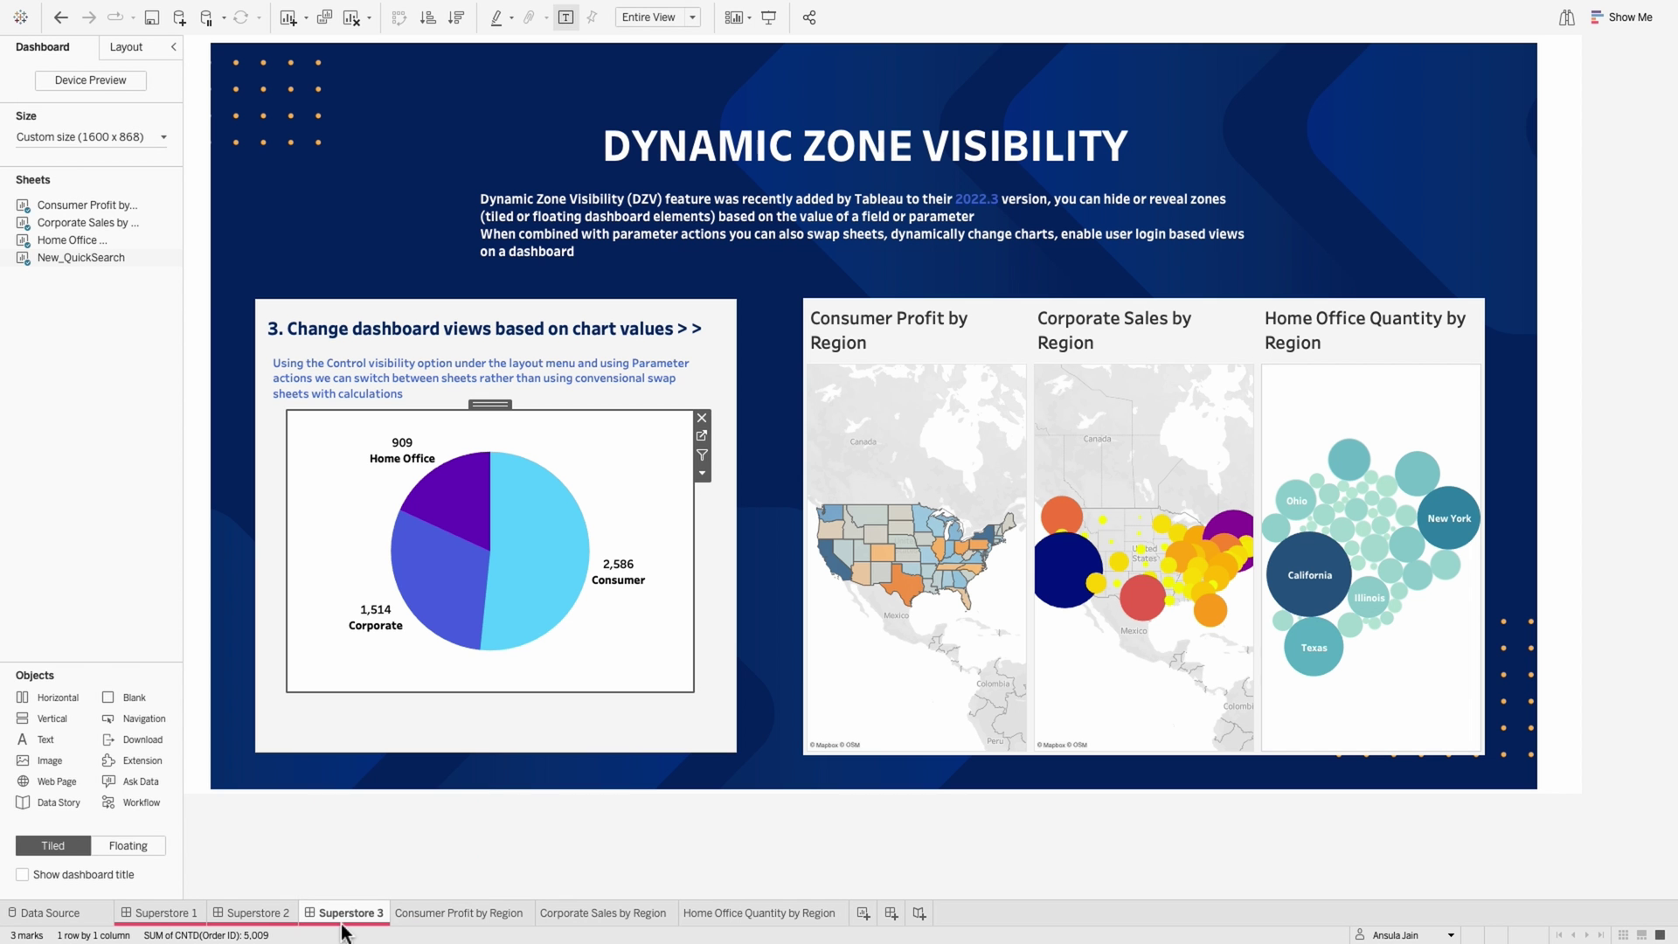
{"action": "left_click", "coordinate": [889, 321]}
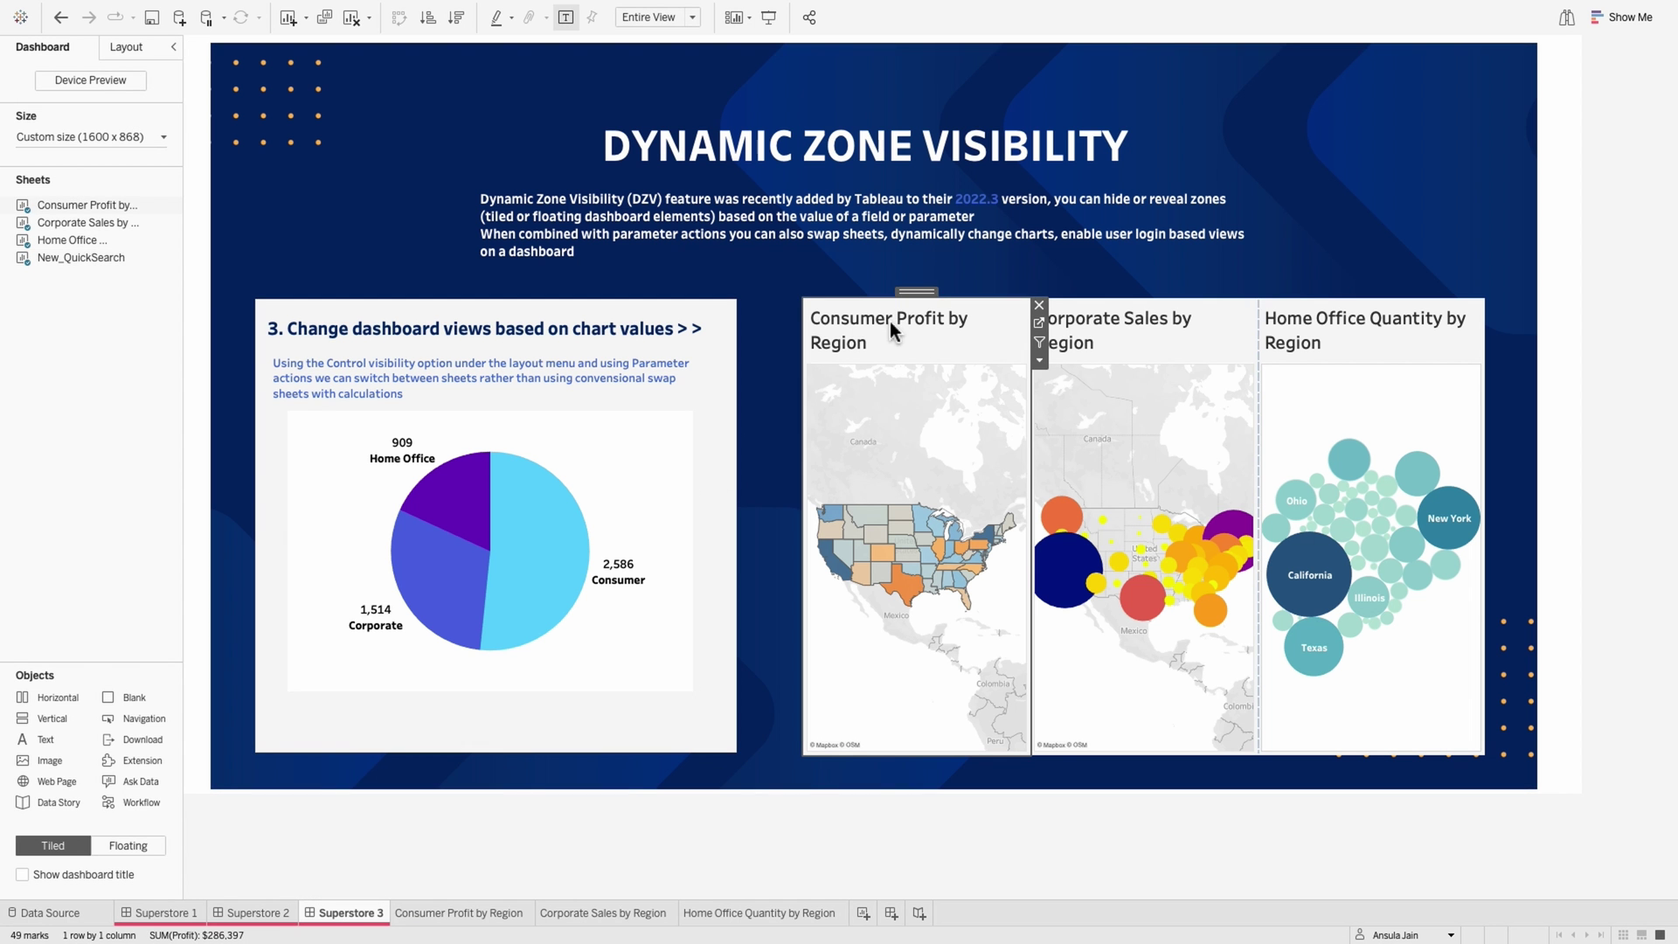
{"action": "left_click", "coordinate": [129, 55]}
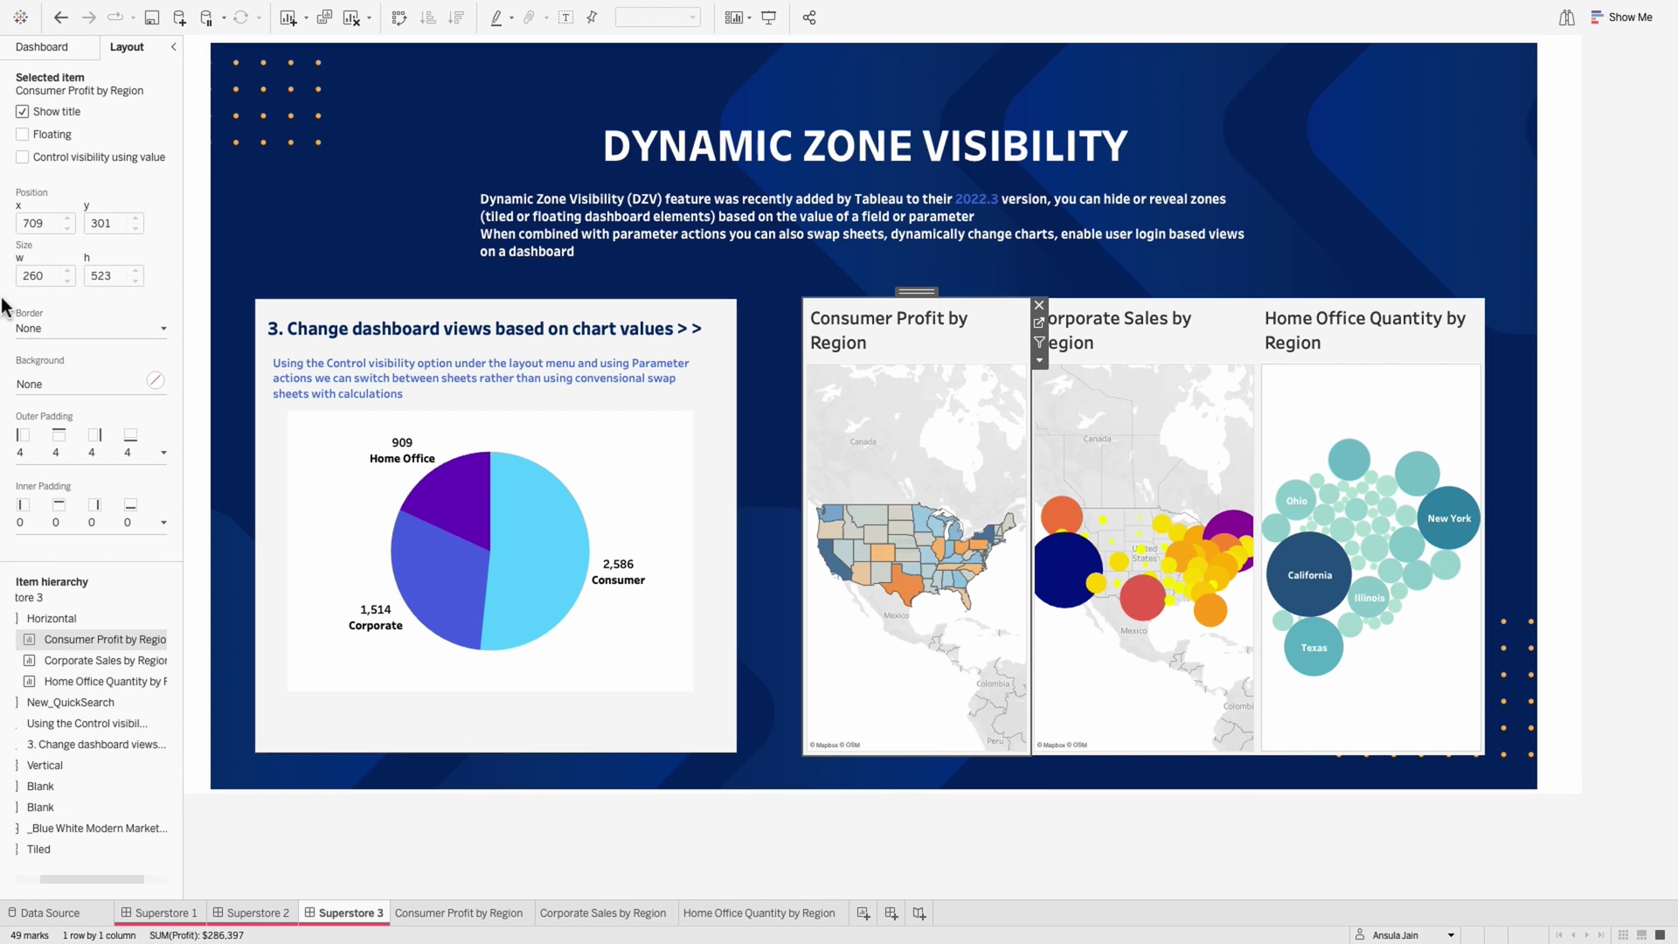
{"action": "left_click", "coordinate": [67, 161]}
{"action": "left_click", "coordinate": [75, 180]}
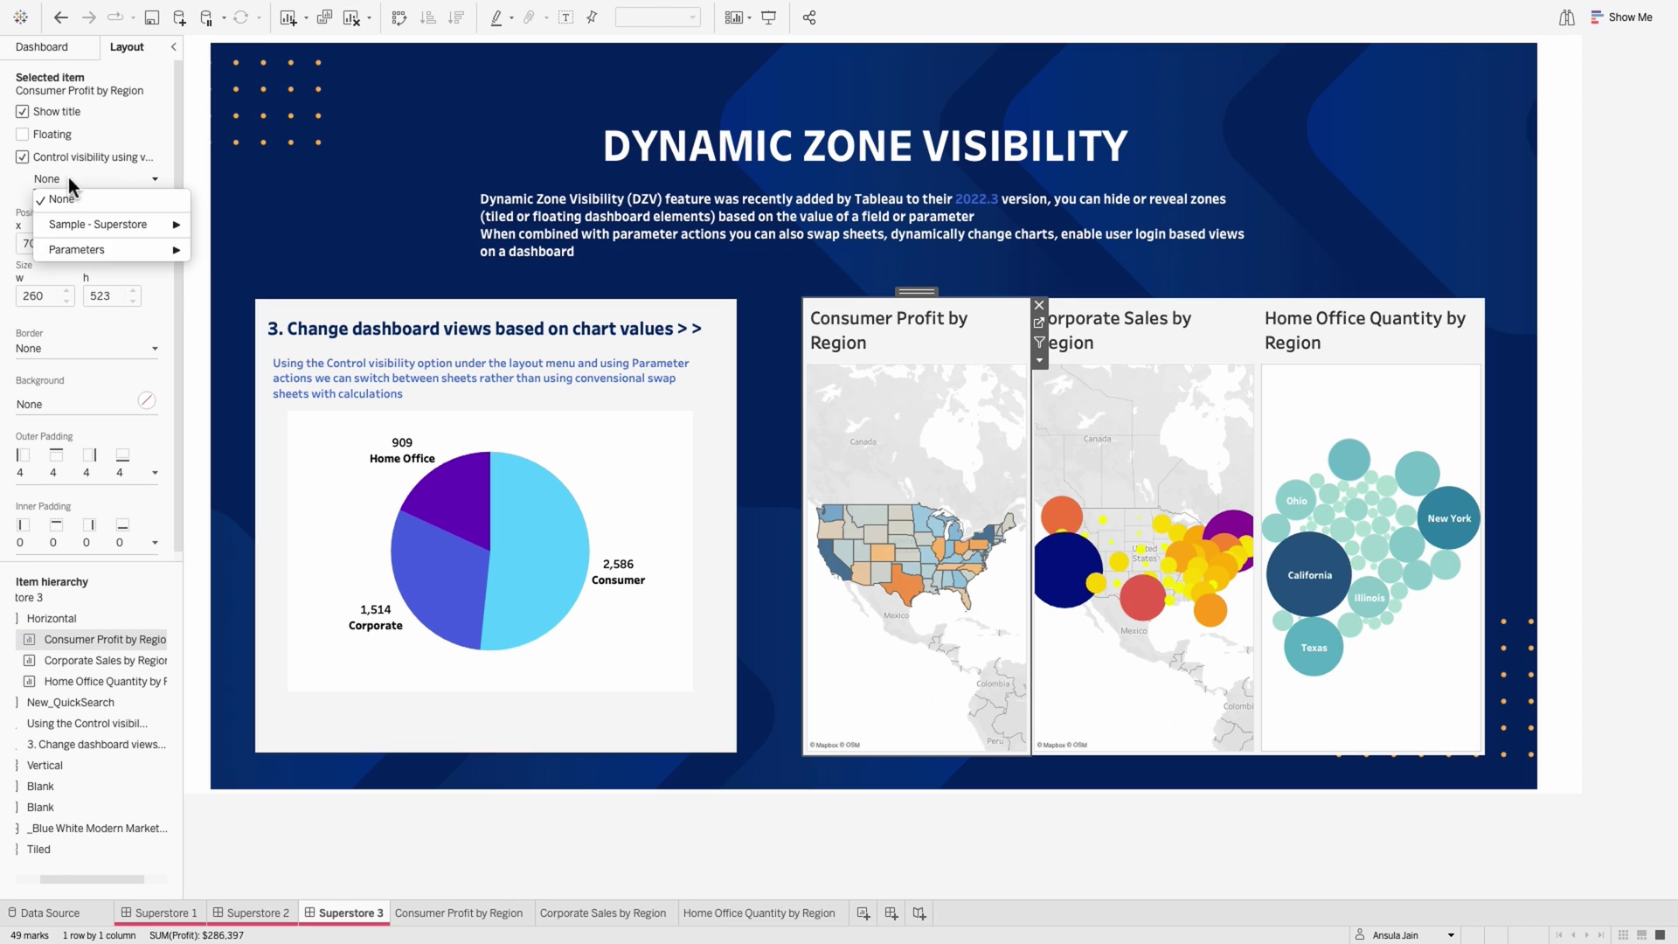
{"action": "mouse_move", "coordinate": [106, 228]}
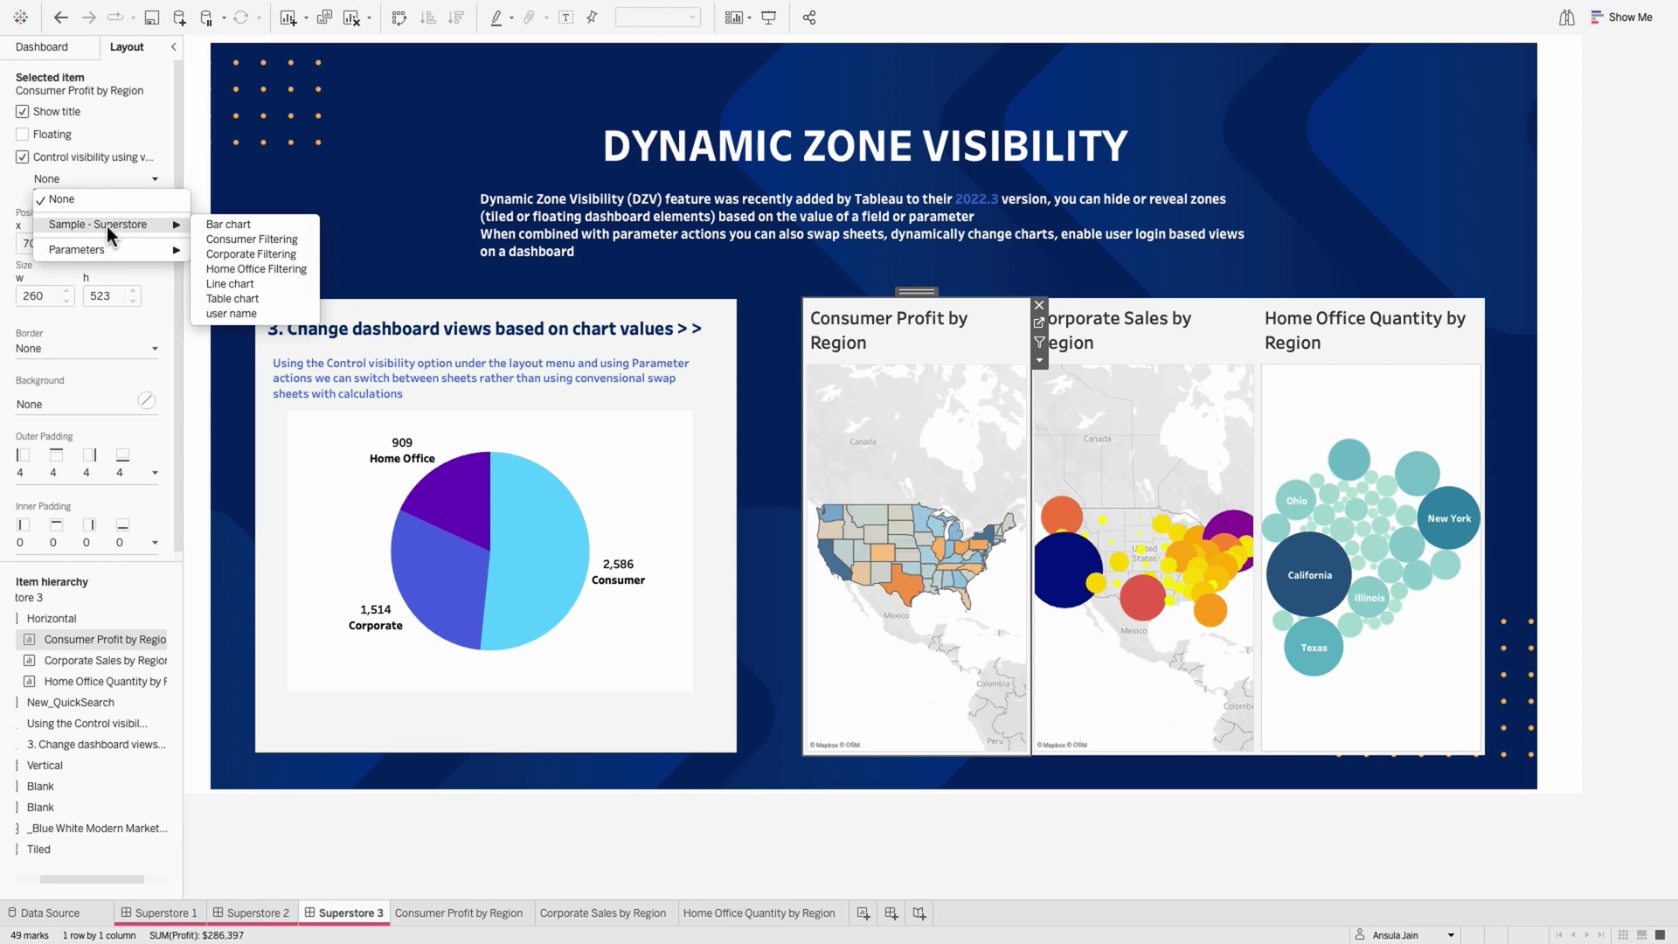
{"action": "left_click", "coordinate": [247, 239]}
Step: Control Corporate Sales visibility with Corporate Filtering and Home Office Quantity with Home Office Filtering
{"action": "left_click", "coordinate": [1136, 333]}
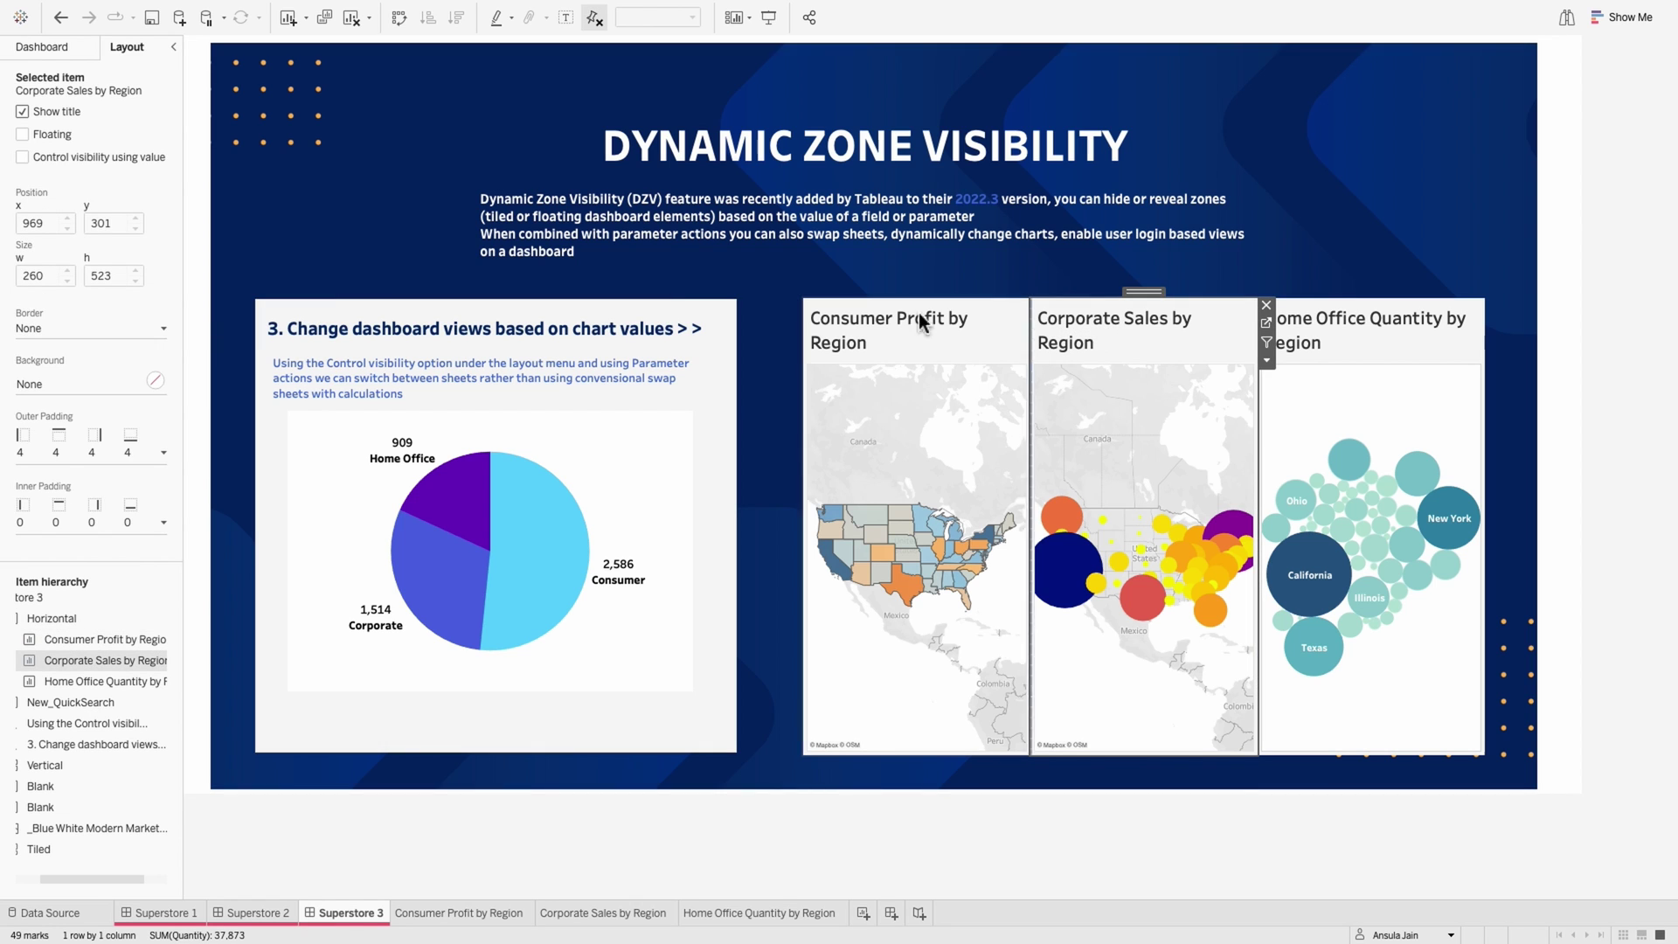
{"action": "left_click", "coordinate": [52, 157]}
{"action": "left_click", "coordinate": [96, 178]}
{"action": "mouse_move", "coordinate": [135, 225]}
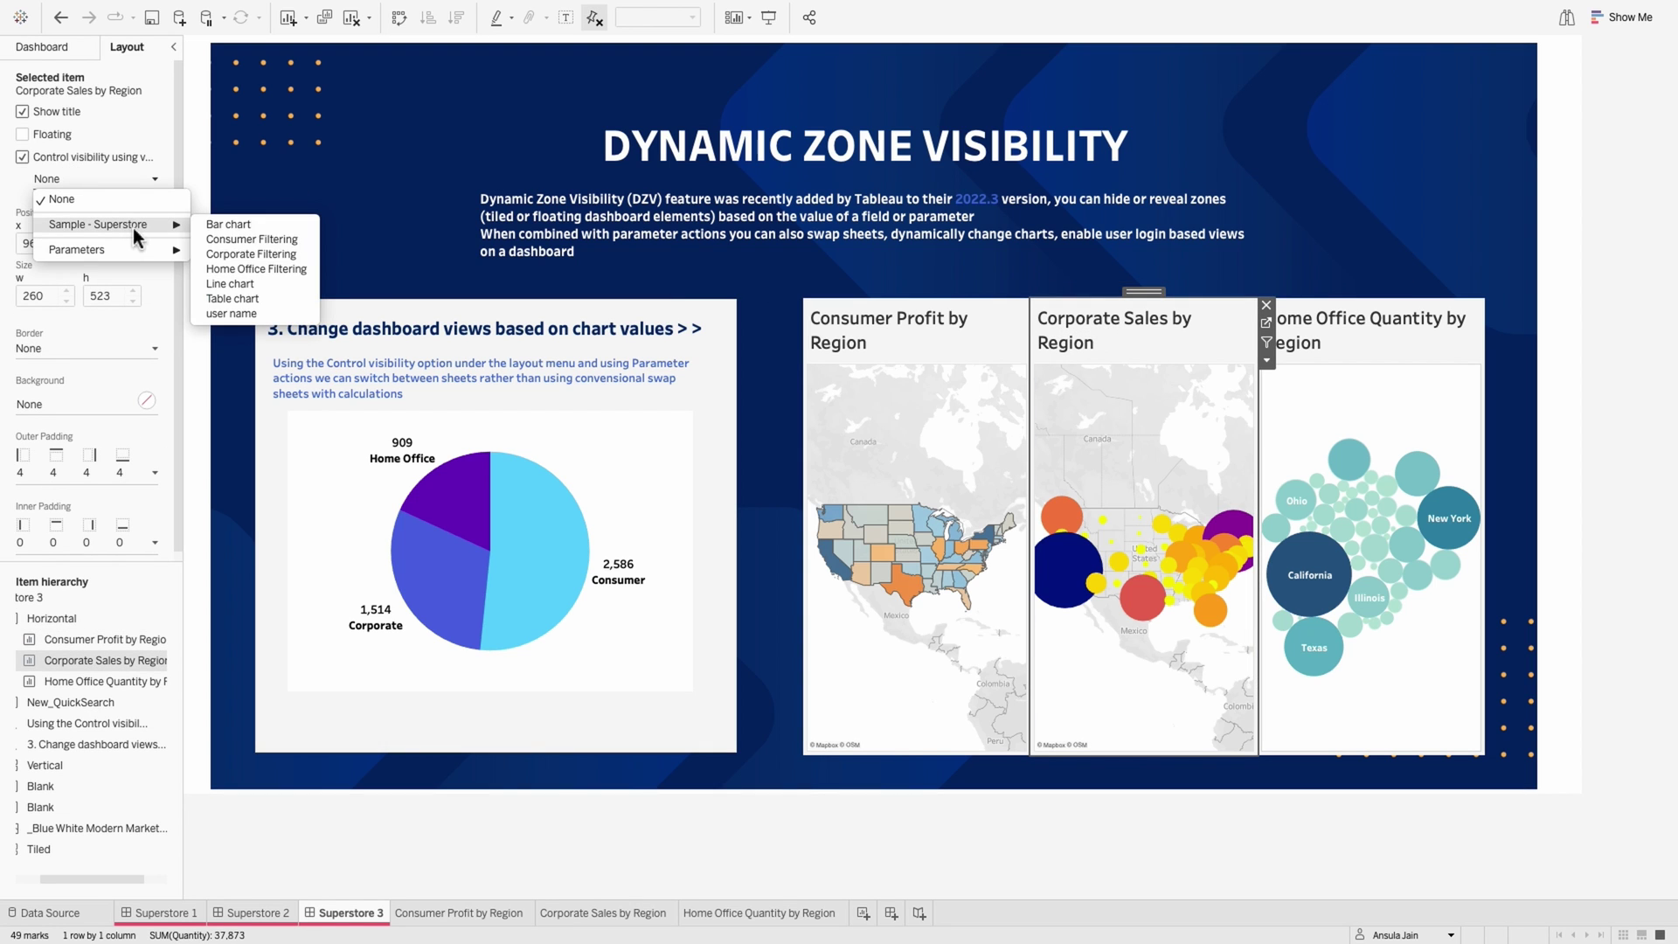
{"action": "left_click", "coordinate": [234, 254]}
{"action": "left_click", "coordinate": [1393, 328]}
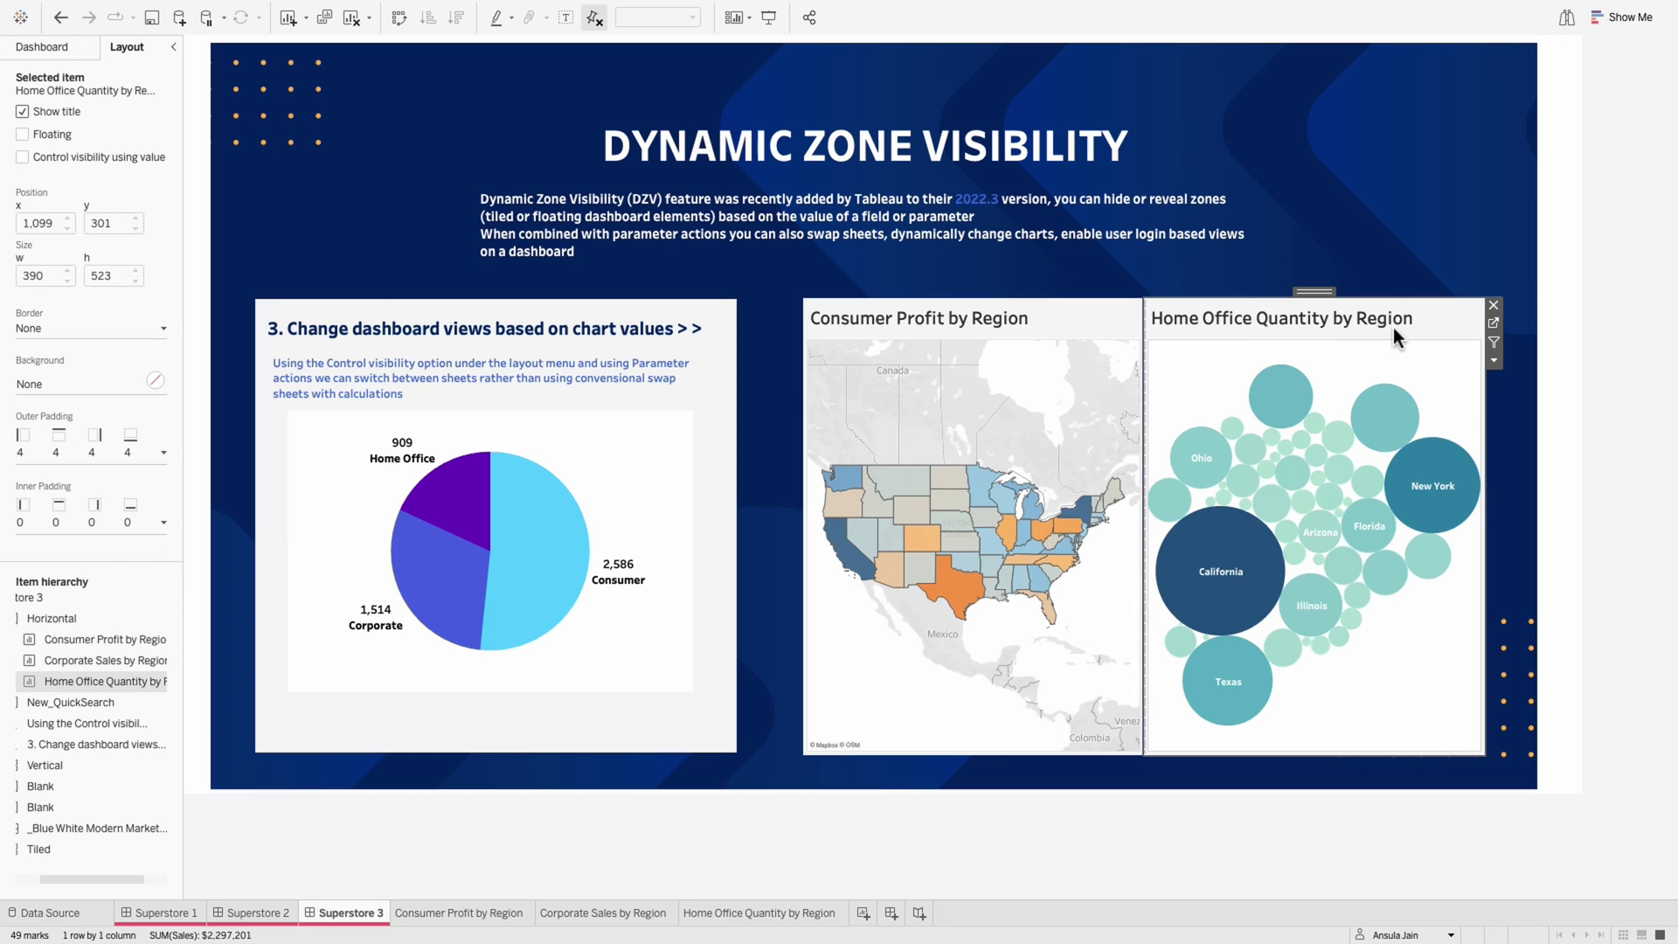
{"action": "left_click", "coordinate": [63, 158]}
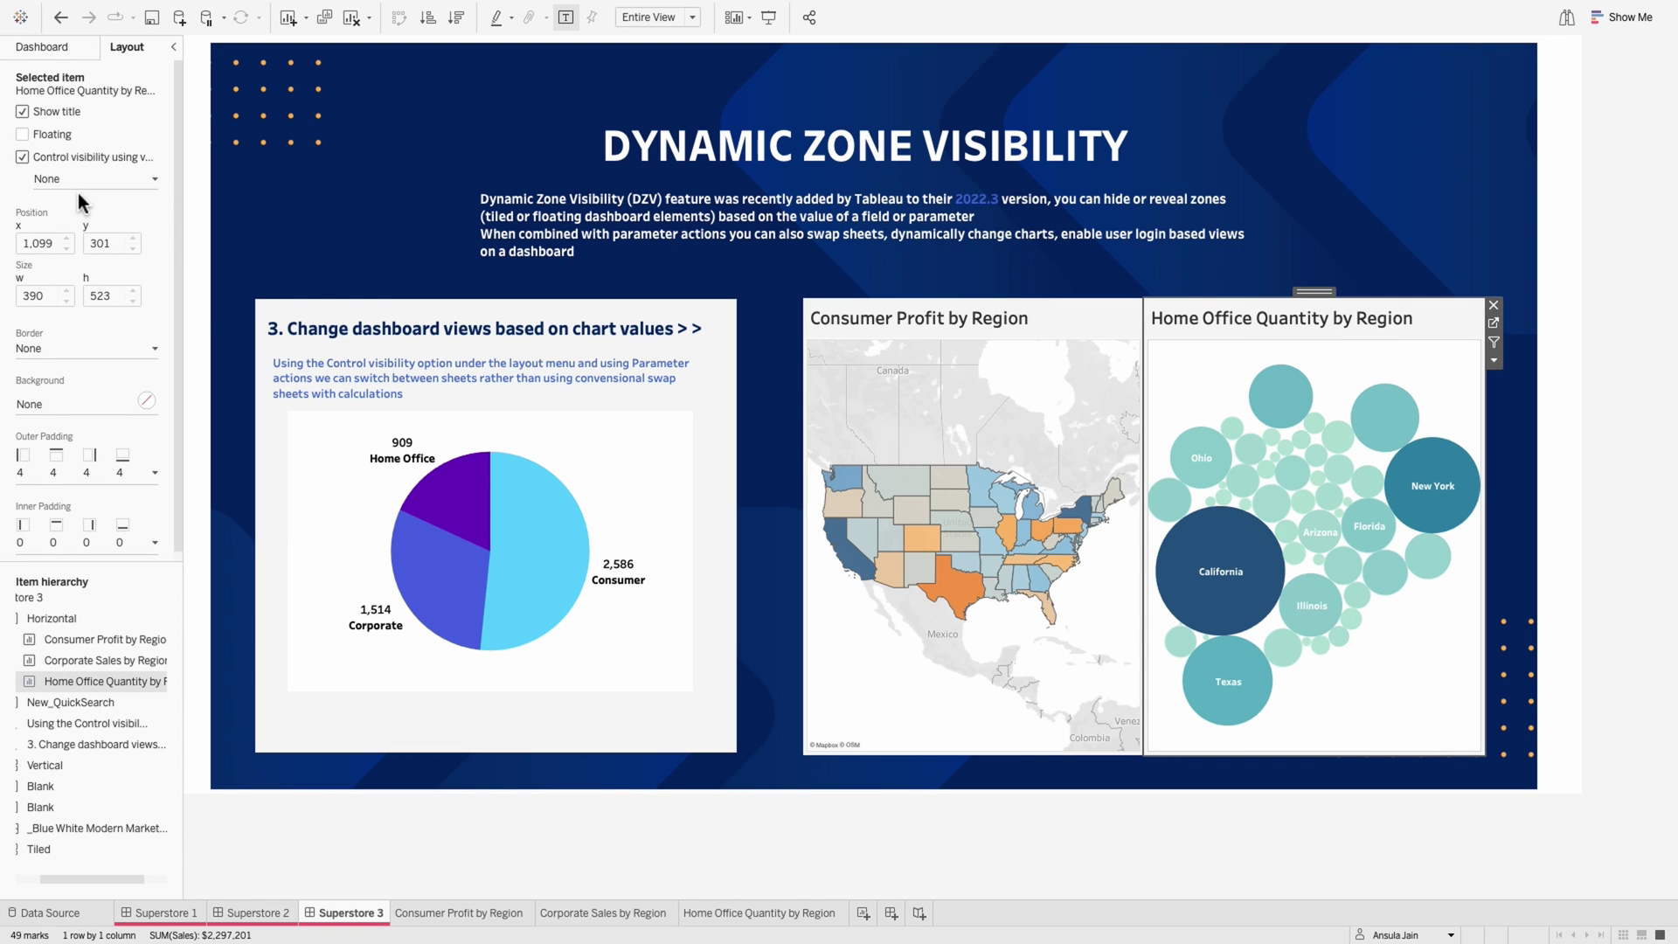
{"action": "left_click", "coordinate": [87, 179]}
{"action": "mouse_move", "coordinate": [121, 222]}
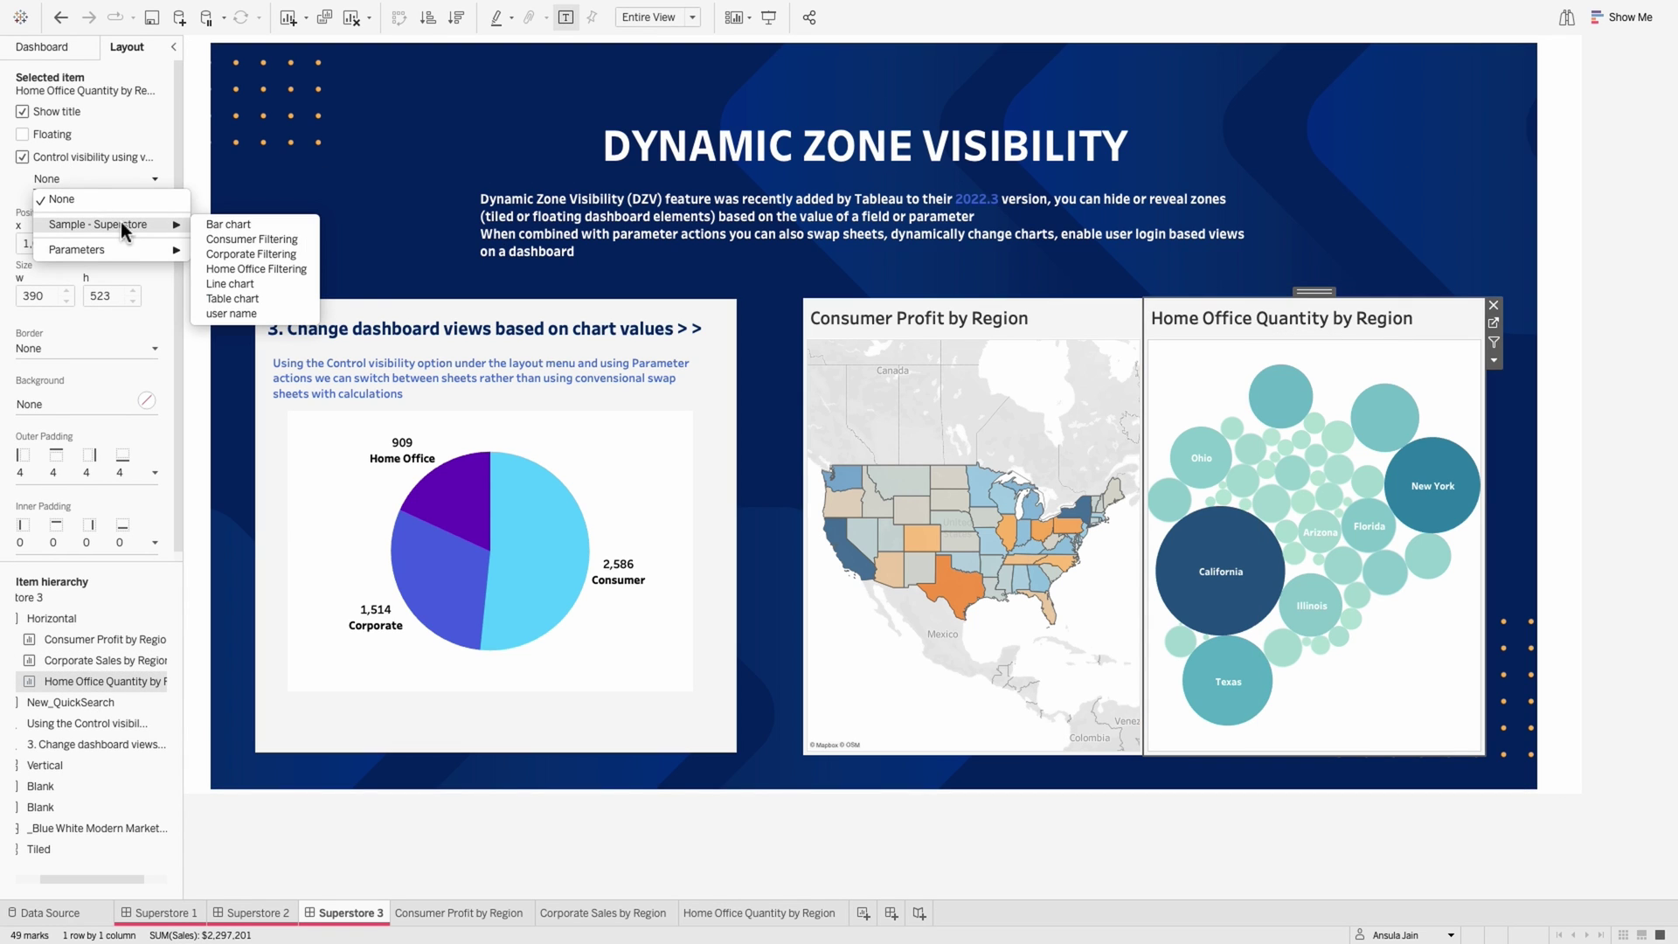
{"action": "left_click", "coordinate": [269, 268]}
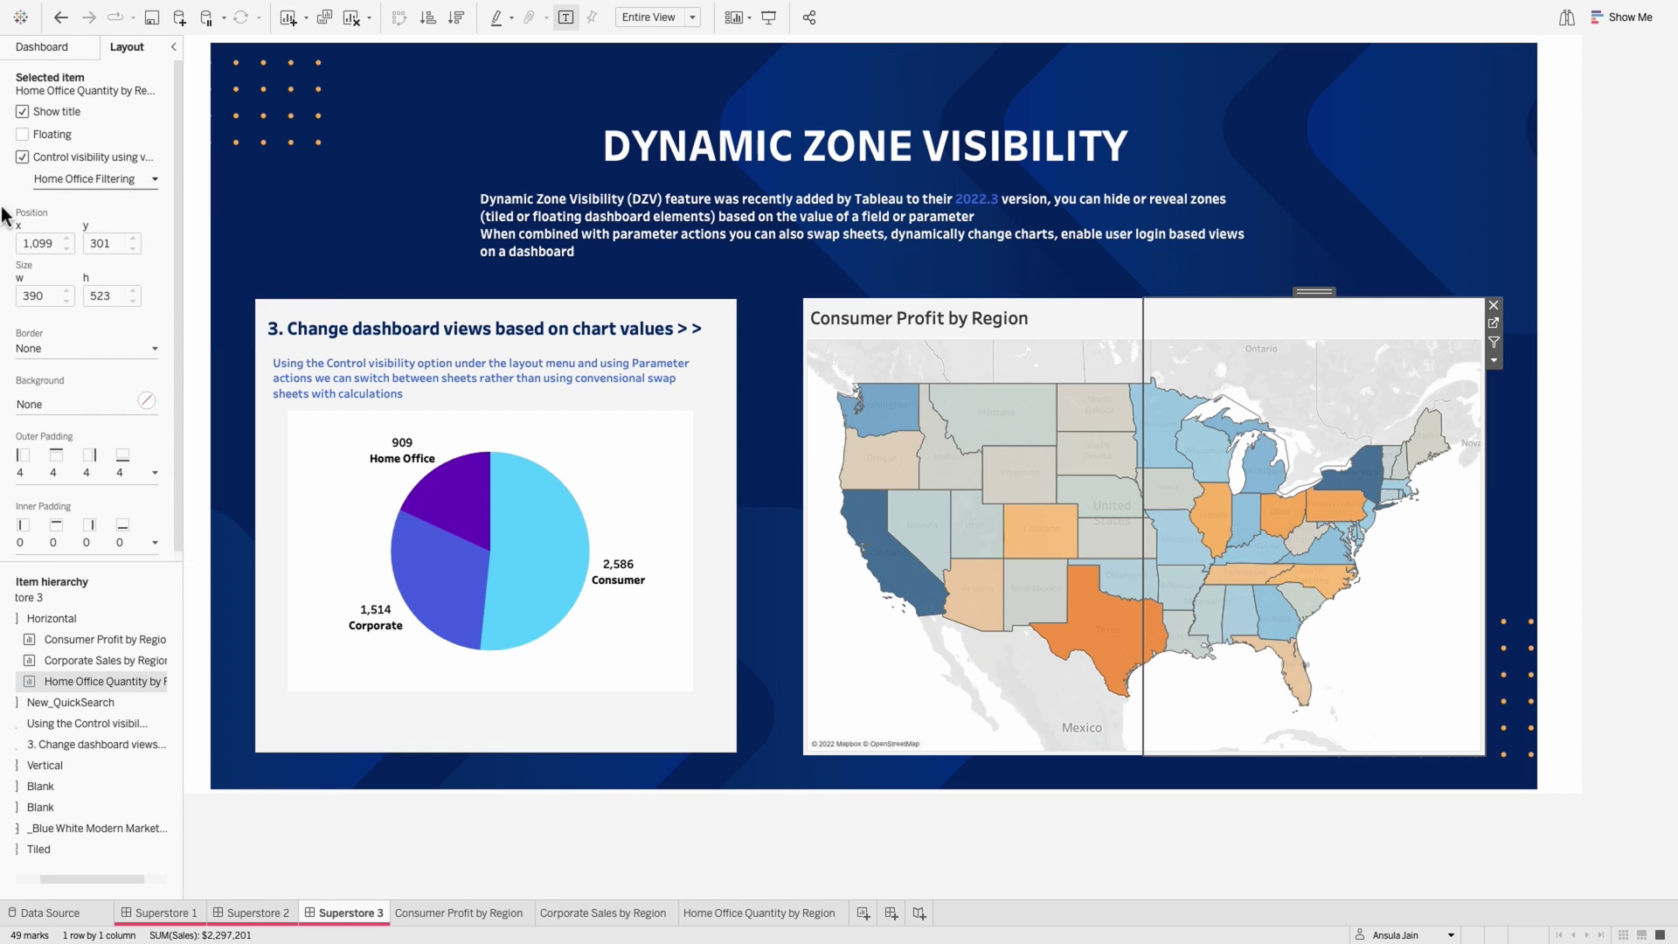
Step: Test the Segment Parameter control by switching it to Corporate, then Home Office
{"action": "left_click", "coordinate": [1410, 320]}
{"action": "left_click", "coordinate": [1361, 328]}
{"action": "left_click", "coordinate": [1365, 359]}
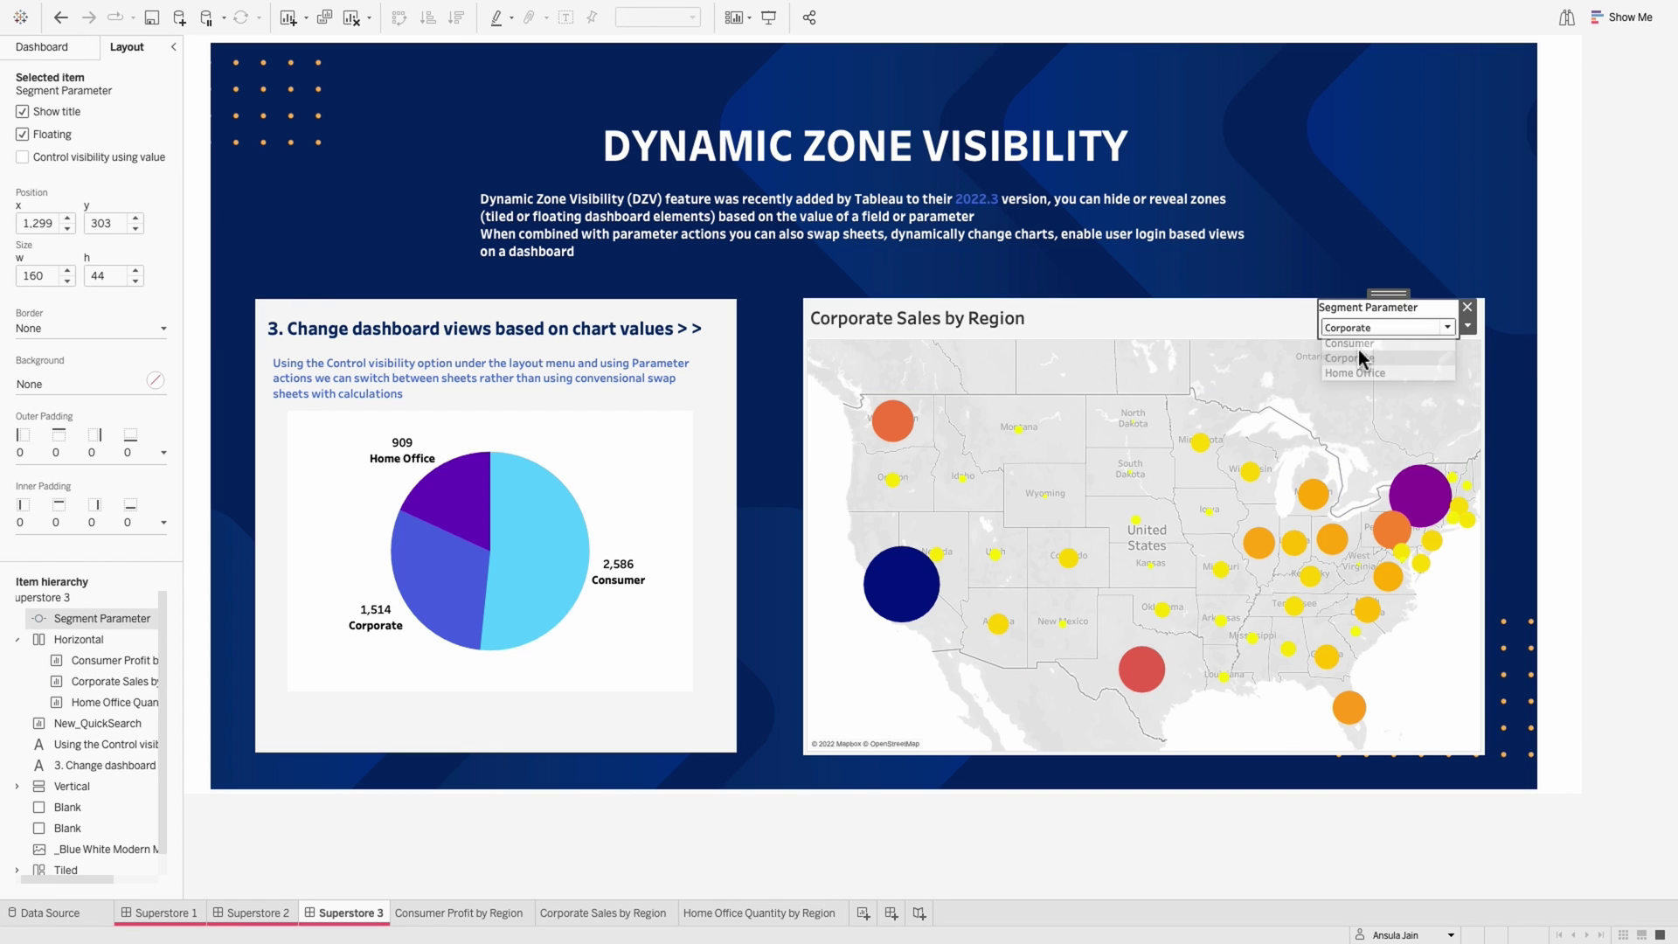
{"action": "left_click", "coordinate": [1361, 330]}
{"action": "left_click", "coordinate": [1355, 373]}
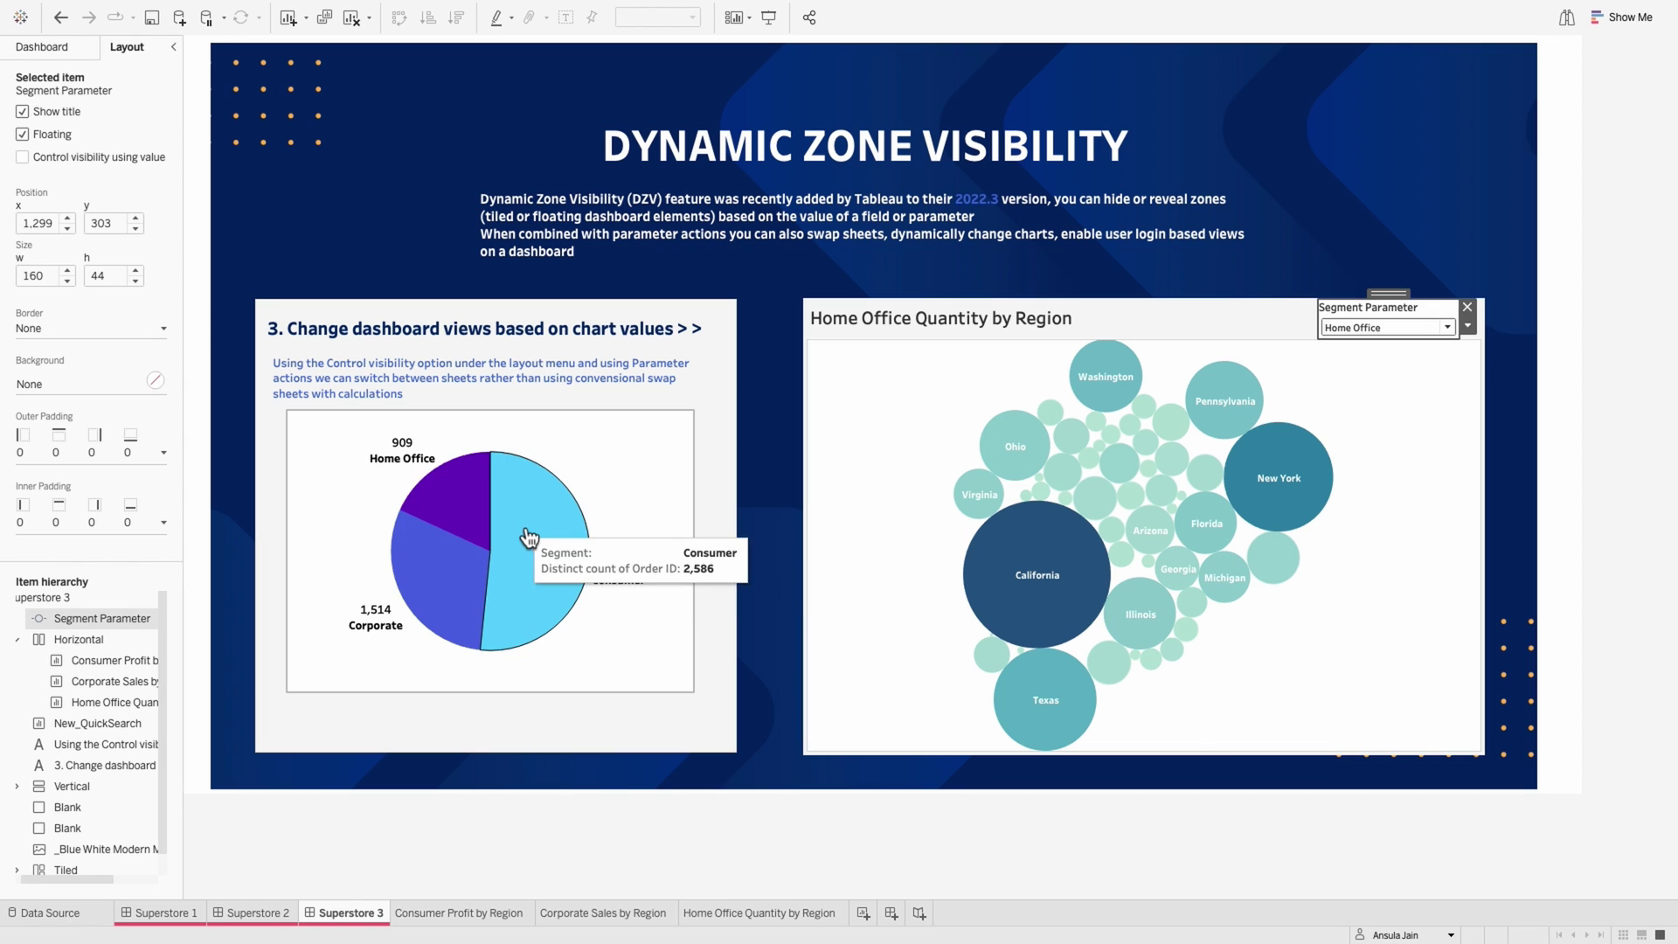
{"action": "left_click", "coordinate": [461, 525]}
{"action": "left_click", "coordinate": [441, 590]}
{"action": "left_click", "coordinate": [441, 590]}
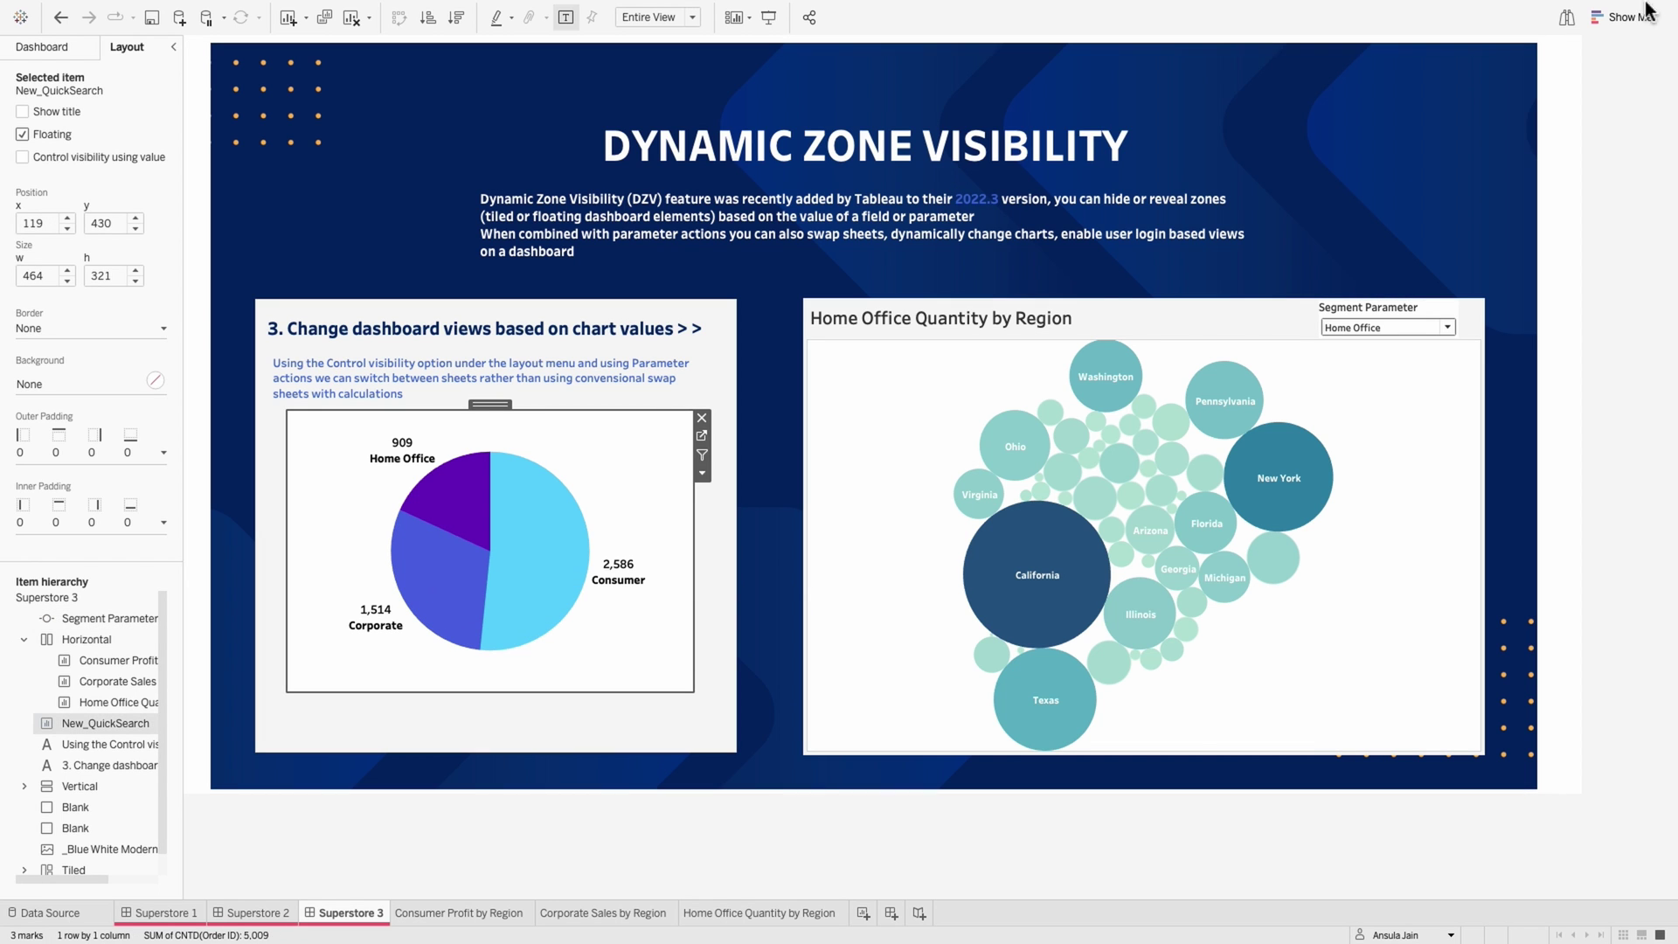
Step: Add a Change Parameter dashboard action with New_QuickSearch as the only source sheet
{"action": "left_click", "coordinate": [288, 10]}
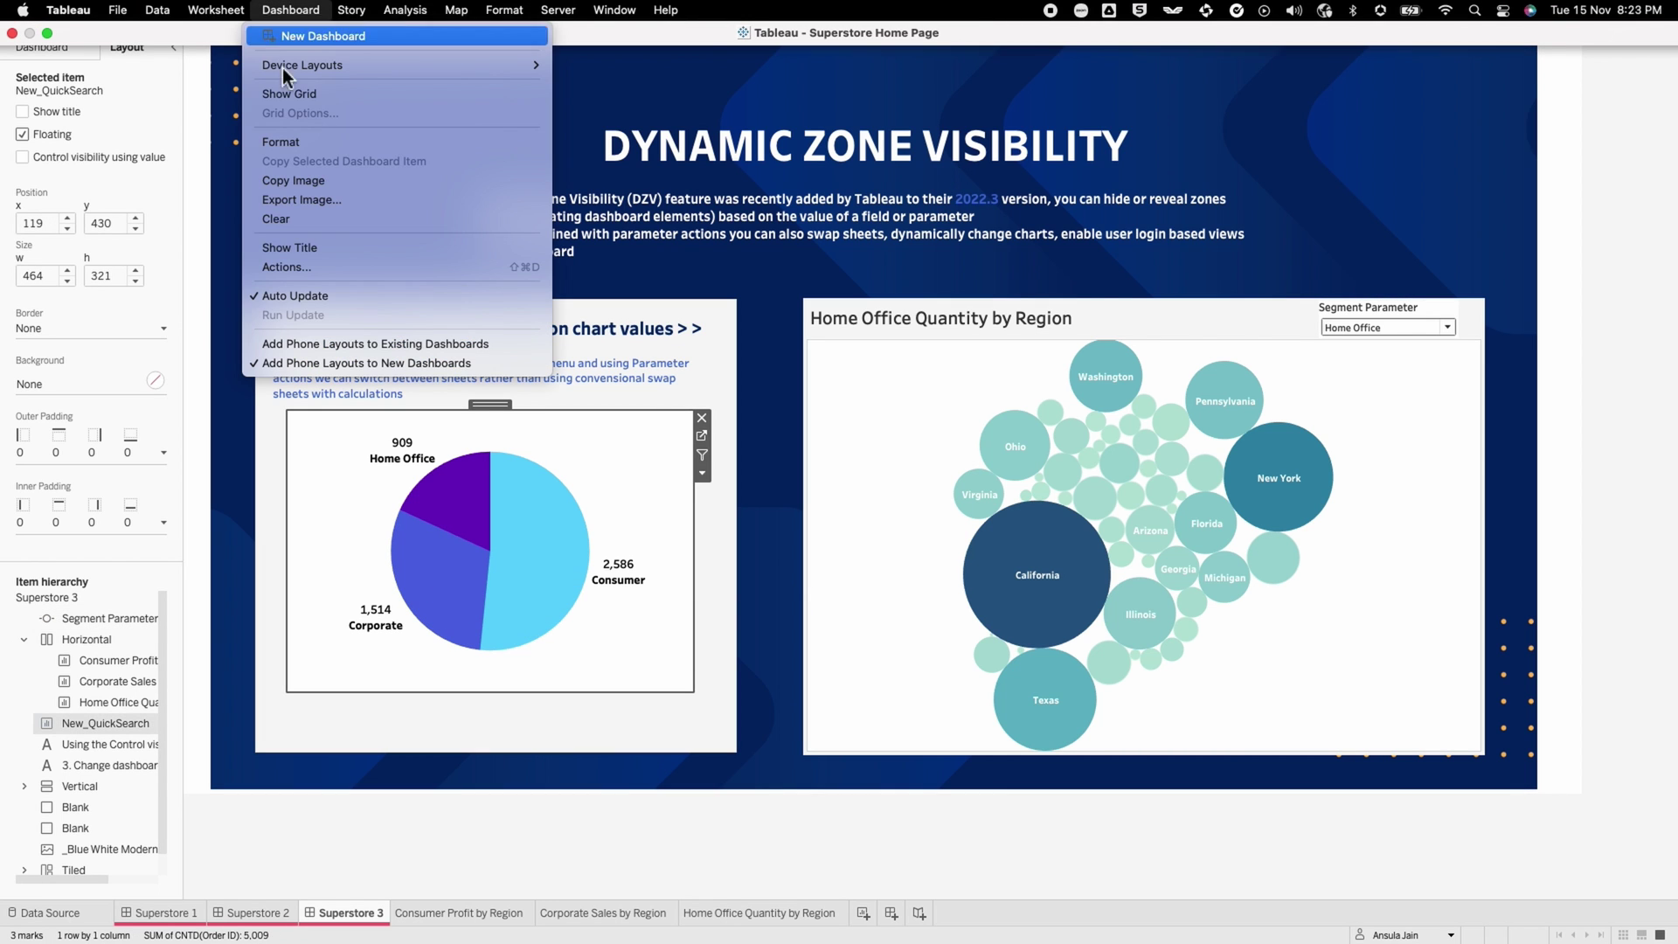
{"action": "left_click", "coordinate": [288, 274]}
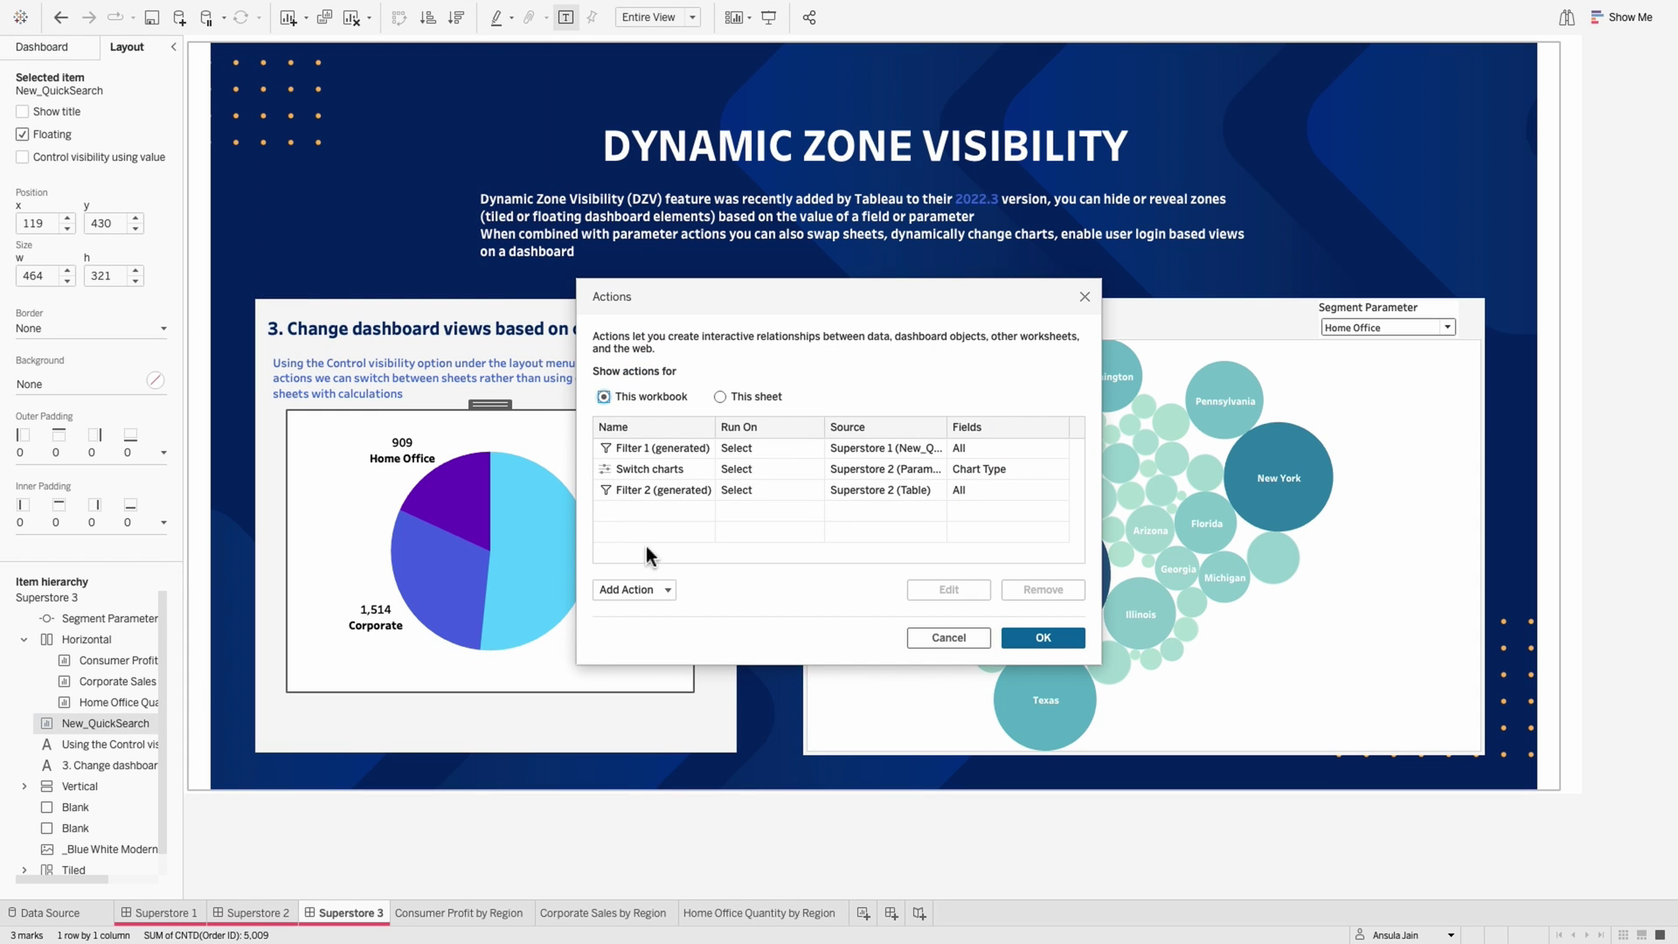
{"action": "left_click", "coordinate": [636, 589]}
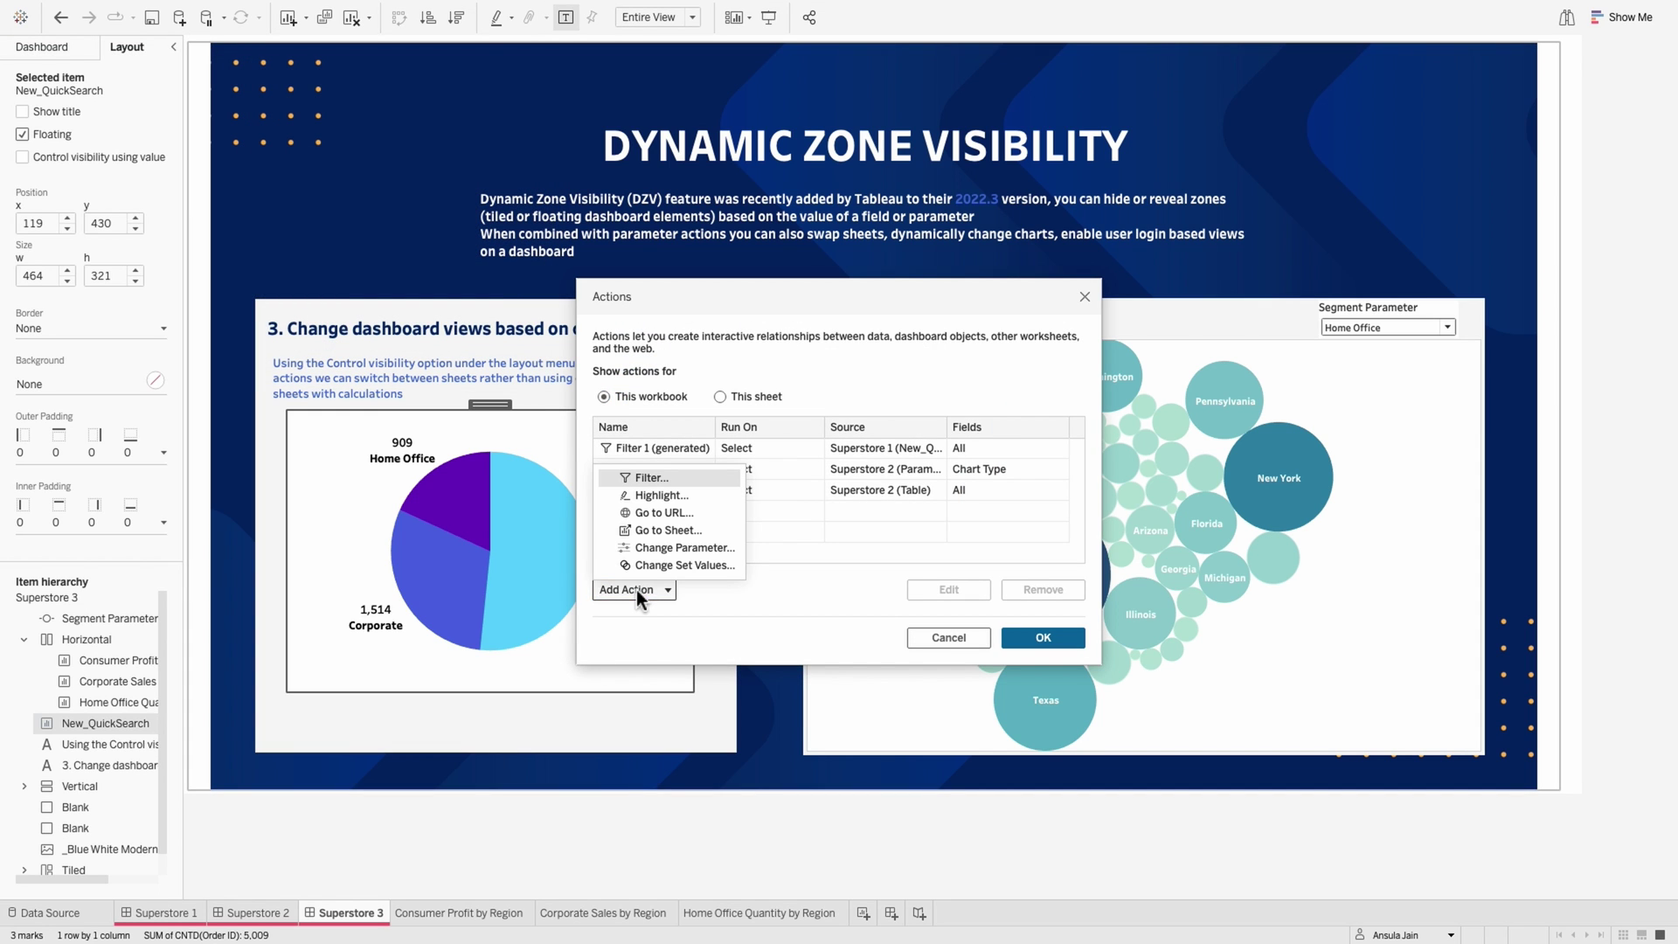
{"action": "left_click", "coordinate": [664, 547]}
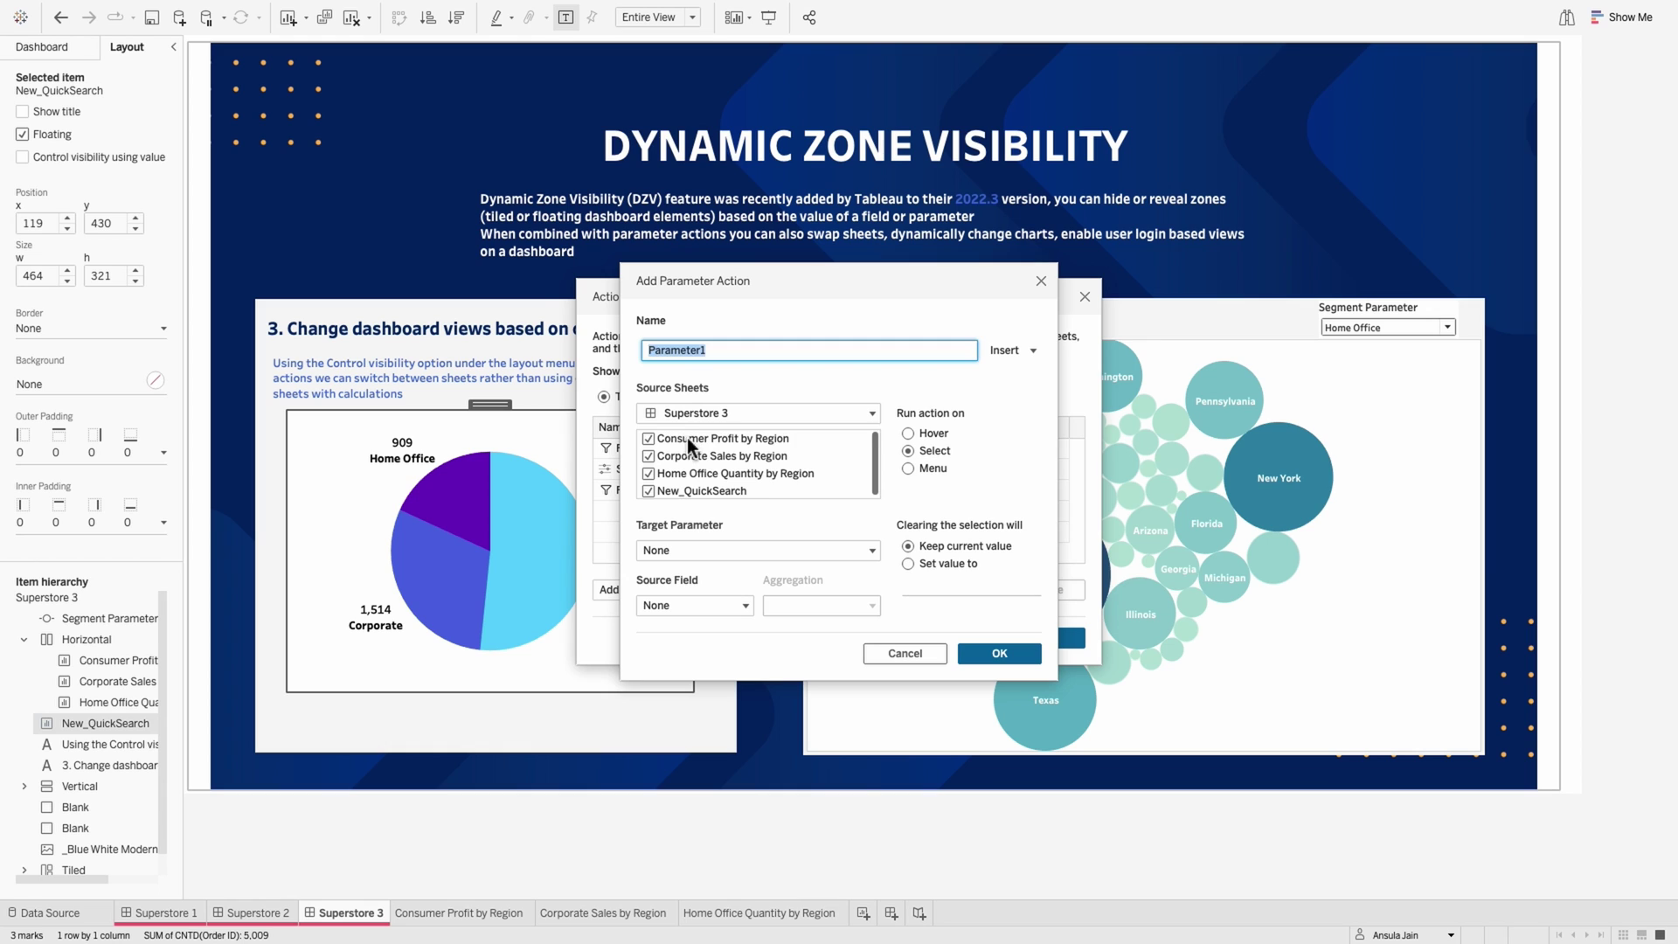
{"action": "left_click", "coordinate": [687, 438]}
{"action": "left_click", "coordinate": [659, 489], "text": "shift"}
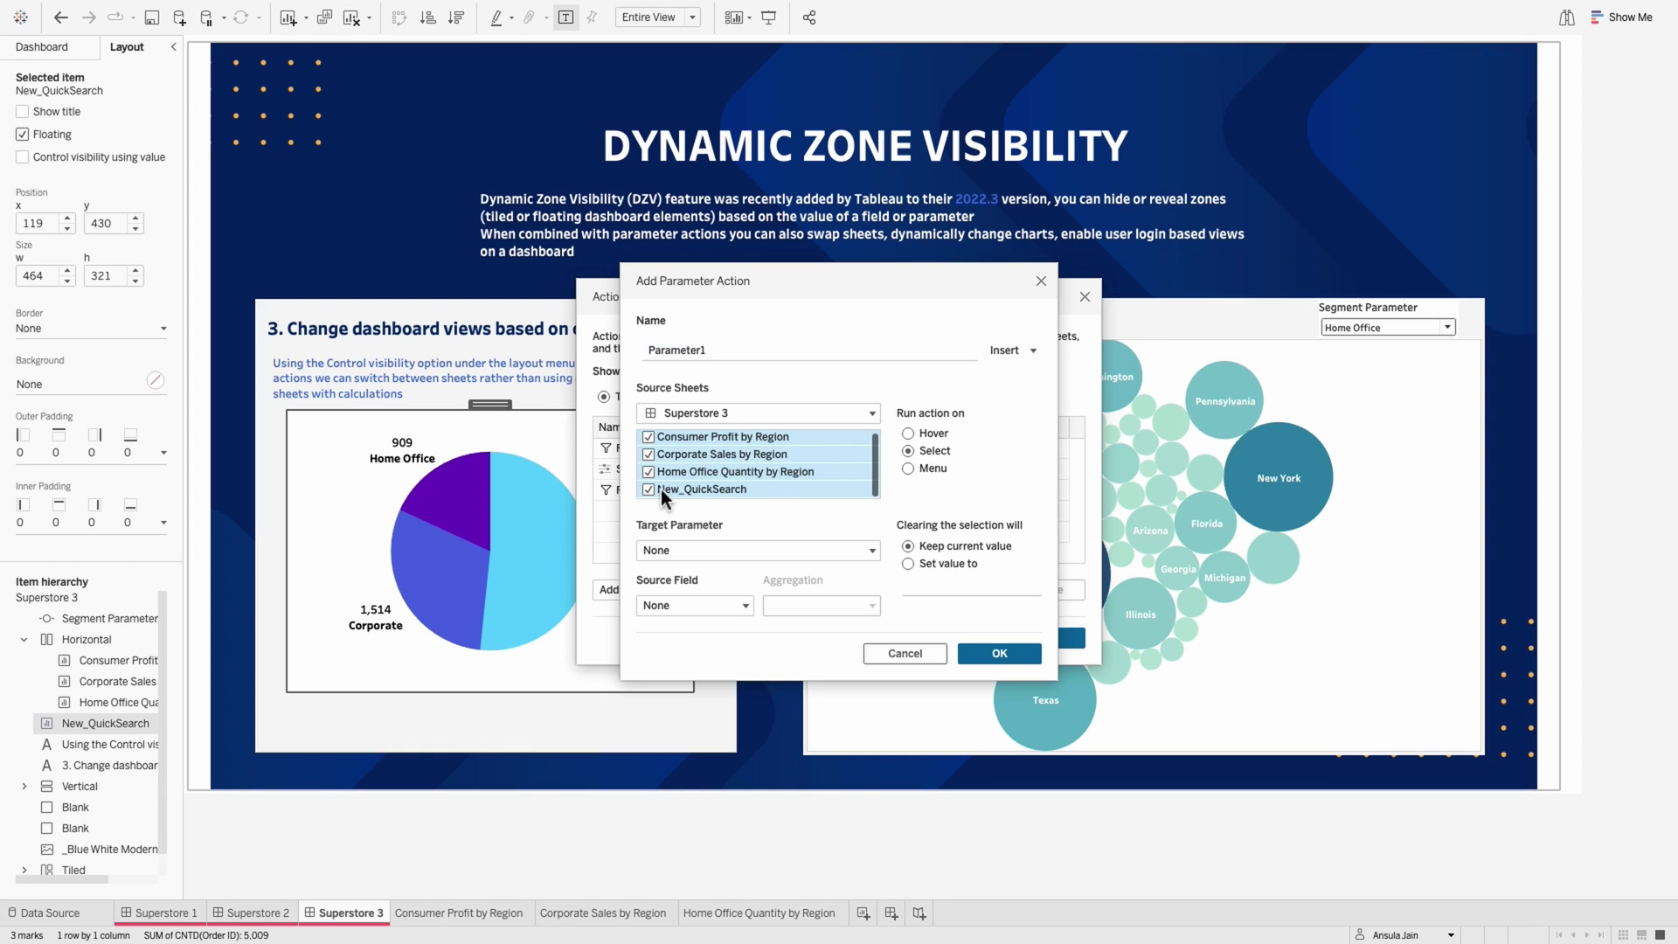
{"action": "left_click", "coordinate": [758, 489]}
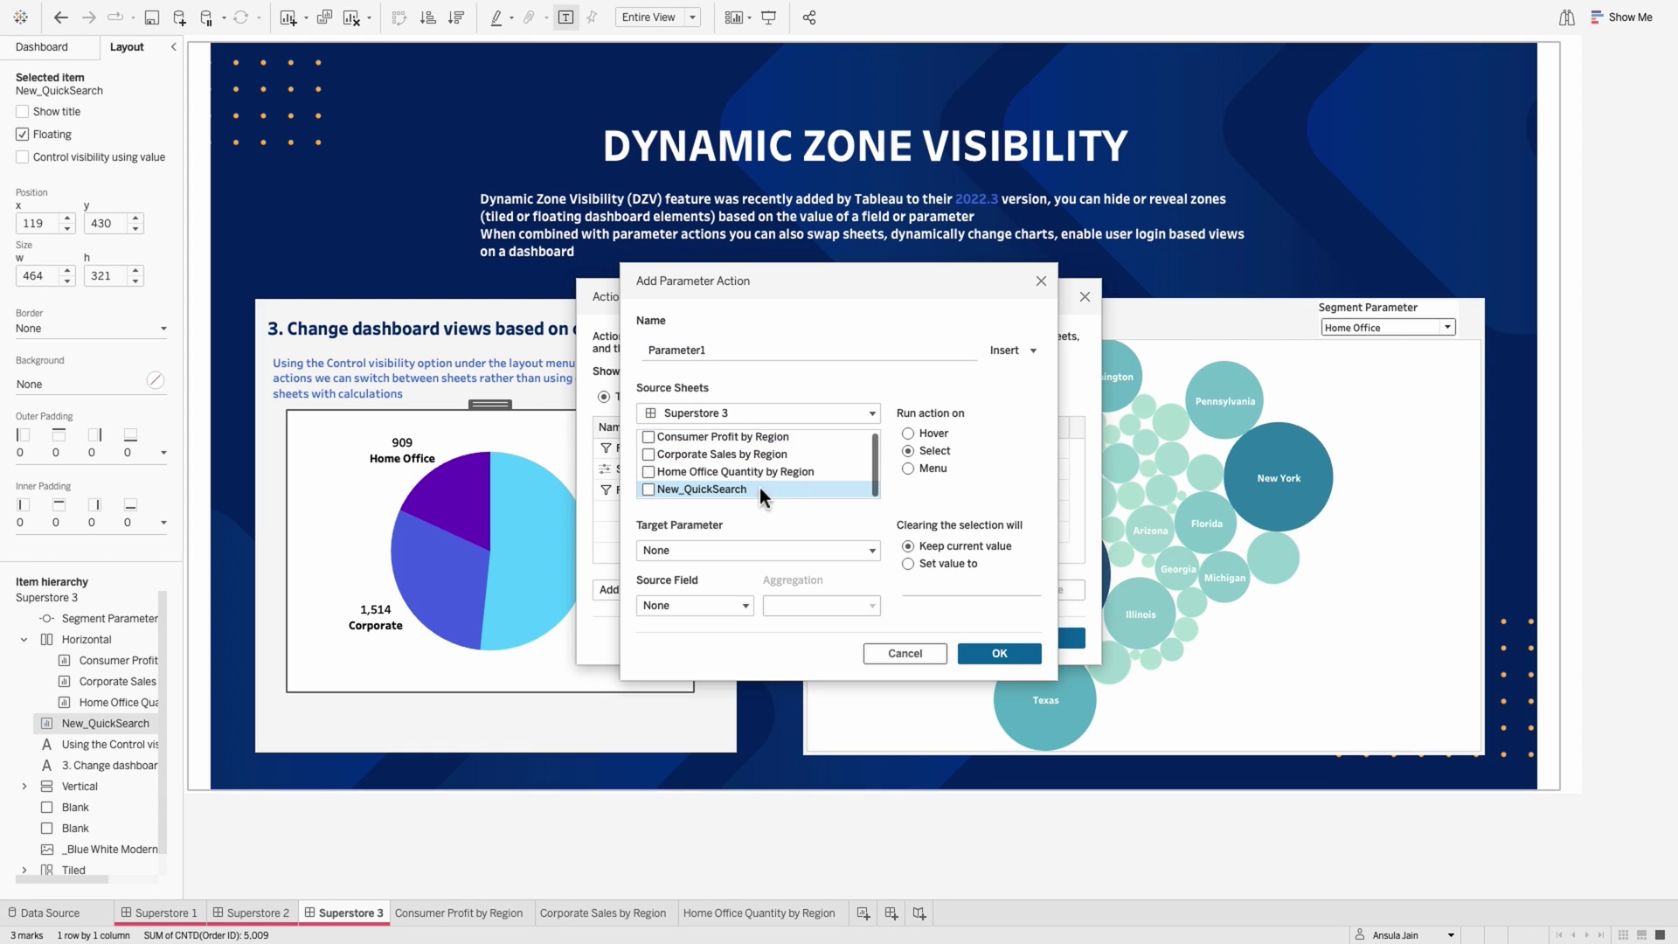
{"action": "left_click", "coordinate": [647, 489]}
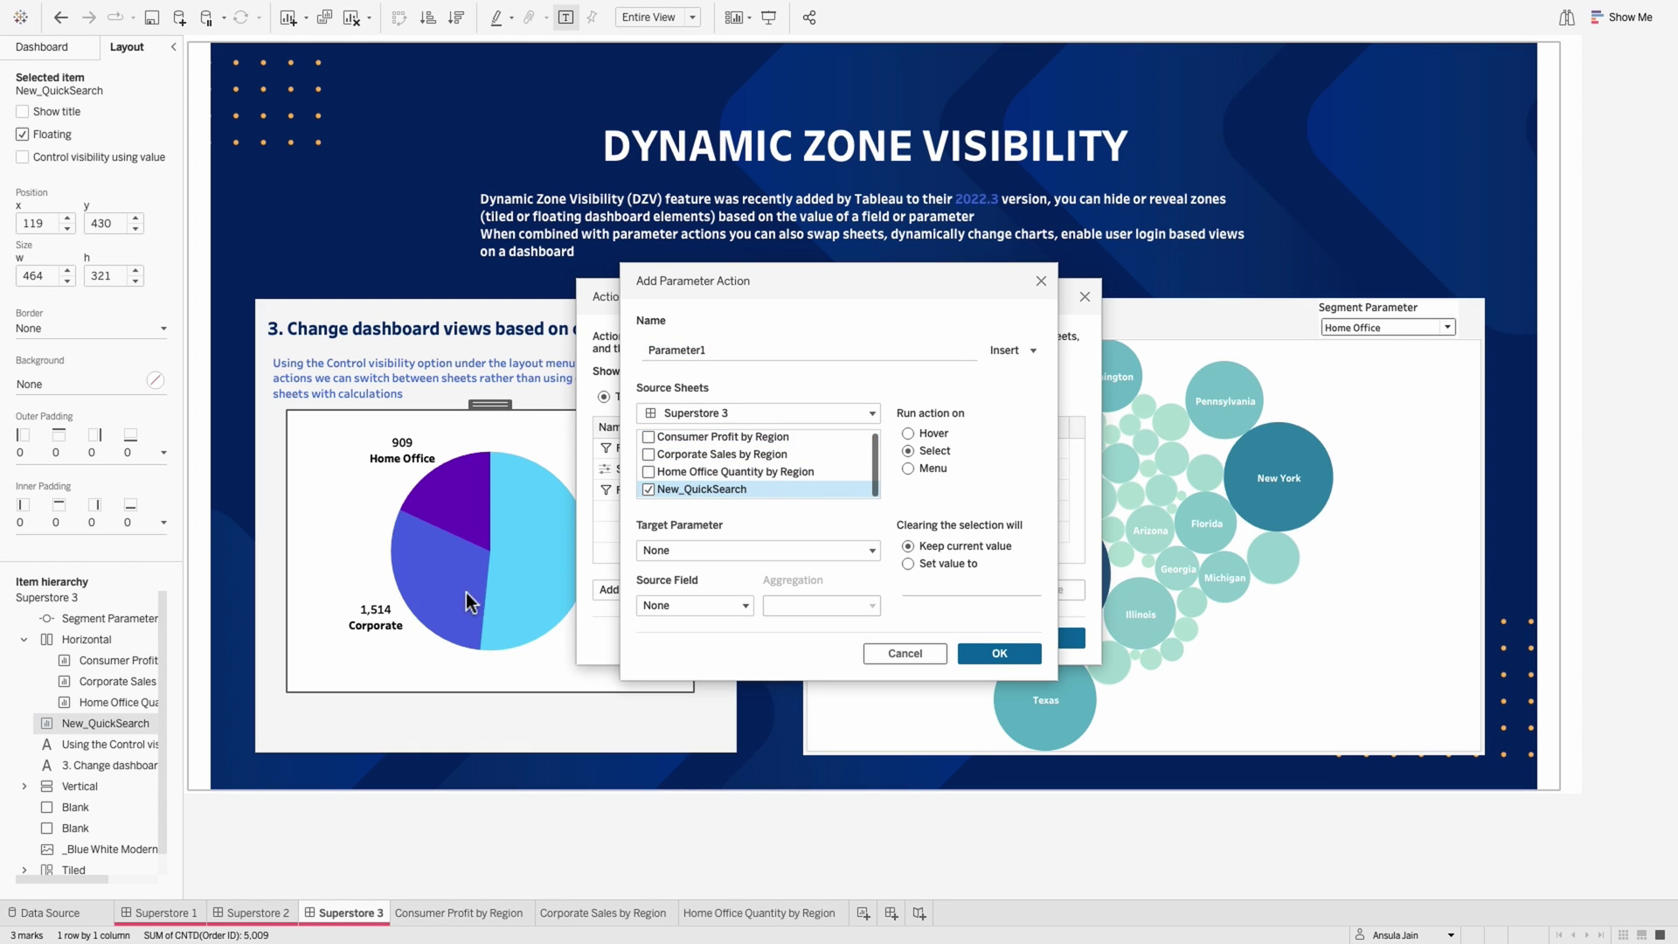
Step: Target Segment Parameter with the Segment field as its value source, and save the action
{"action": "left_click", "coordinate": [705, 551]}
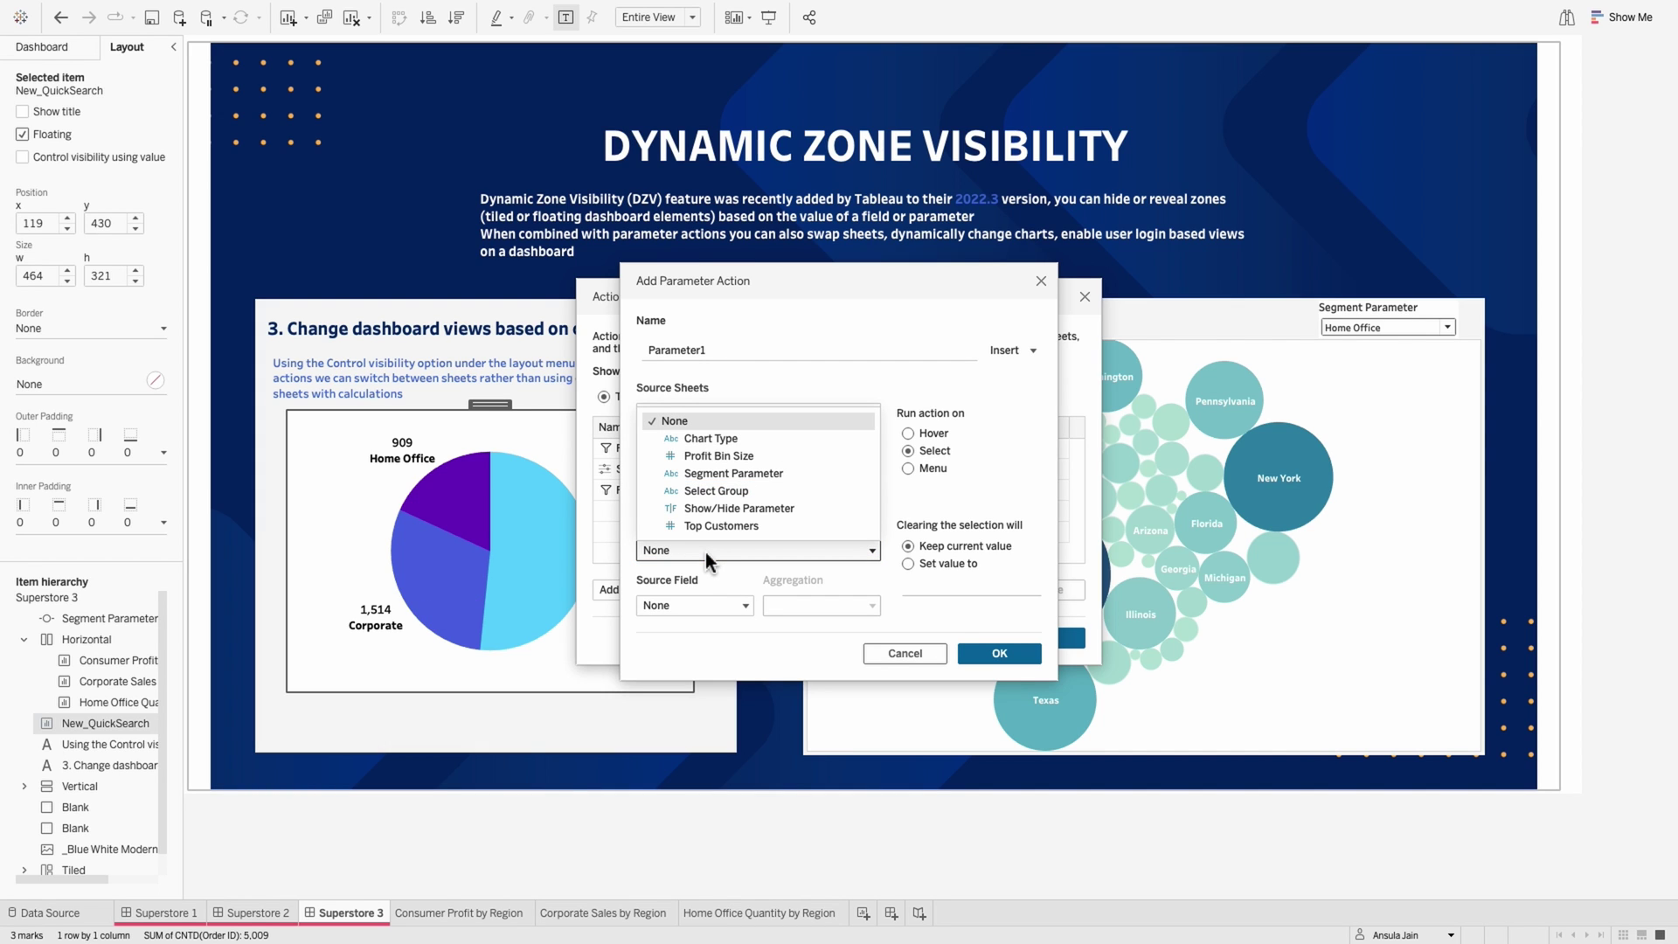
{"action": "left_click", "coordinate": [722, 473]}
{"action": "left_click", "coordinate": [684, 608]}
{"action": "left_click", "coordinate": [726, 652]}
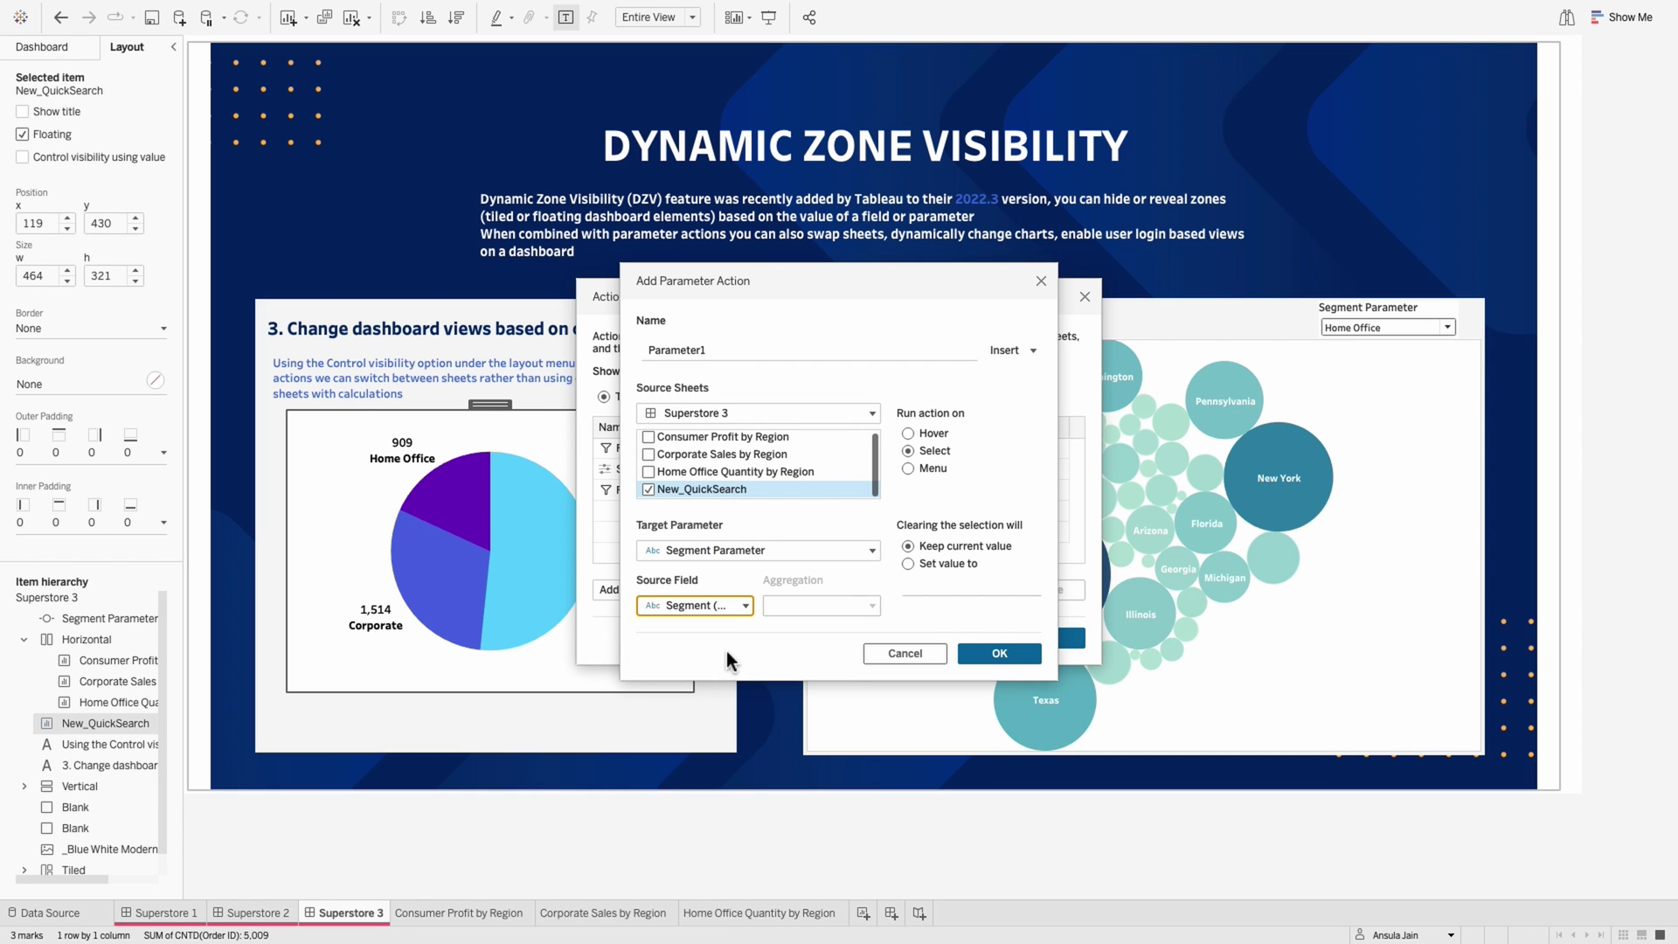
{"action": "left_click", "coordinate": [1000, 653]}
Step: Apply the actions and test the Corporate, Home Office and Consumer pie slices
{"action": "left_click", "coordinate": [1030, 642]}
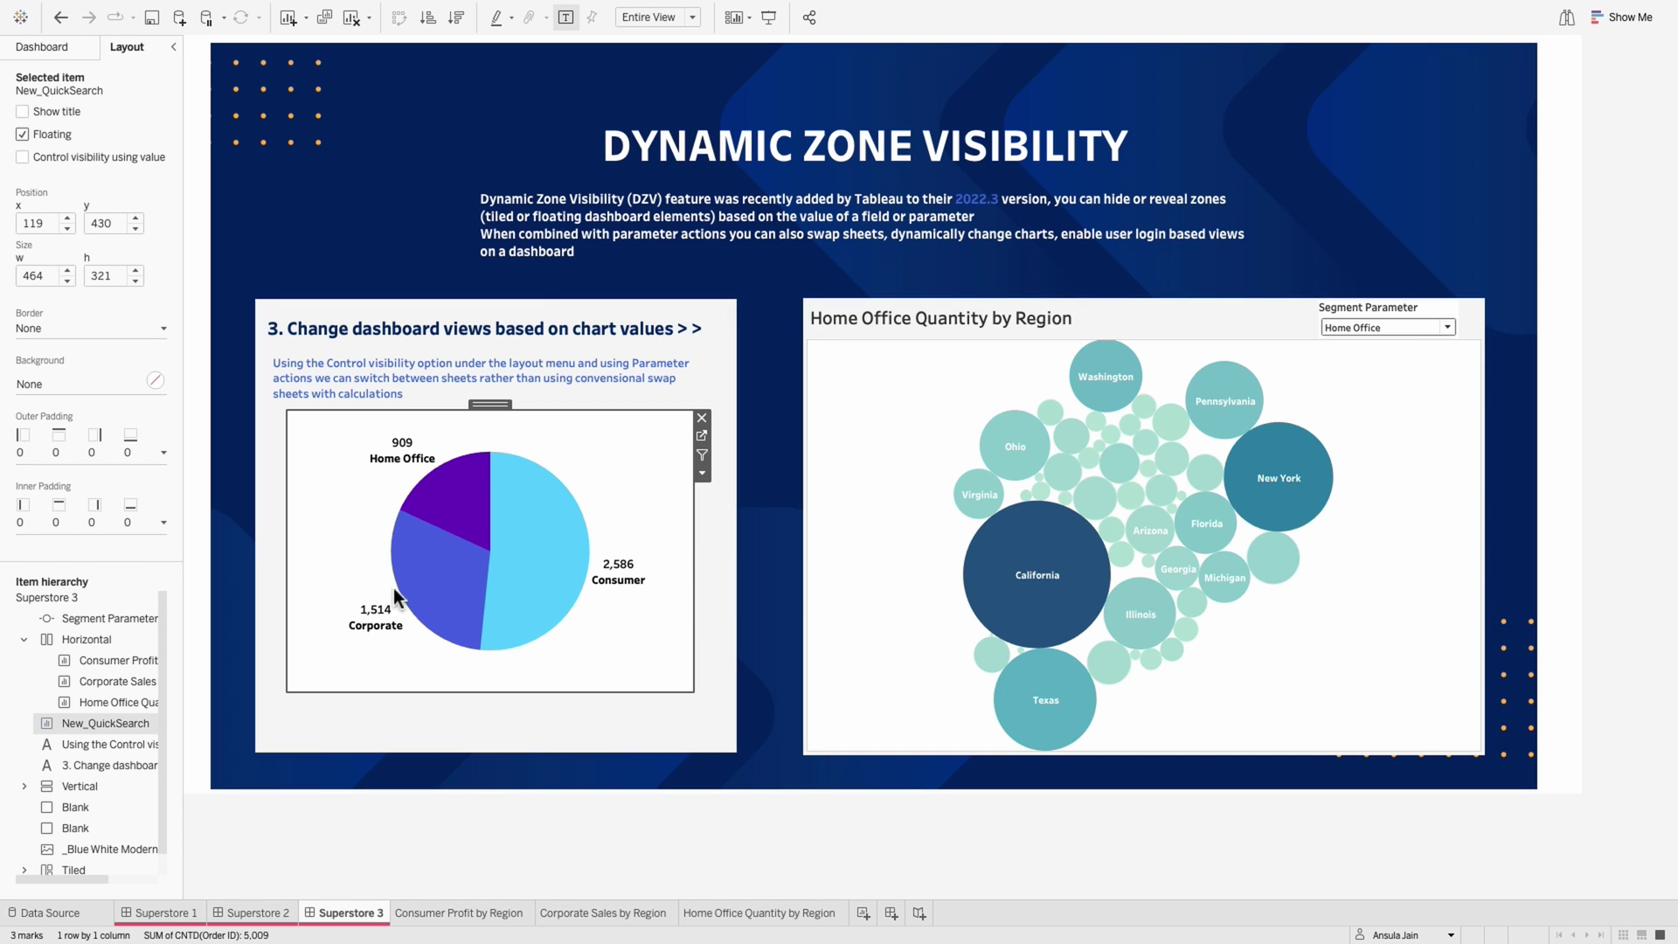
{"action": "left_click", "coordinate": [436, 602]}
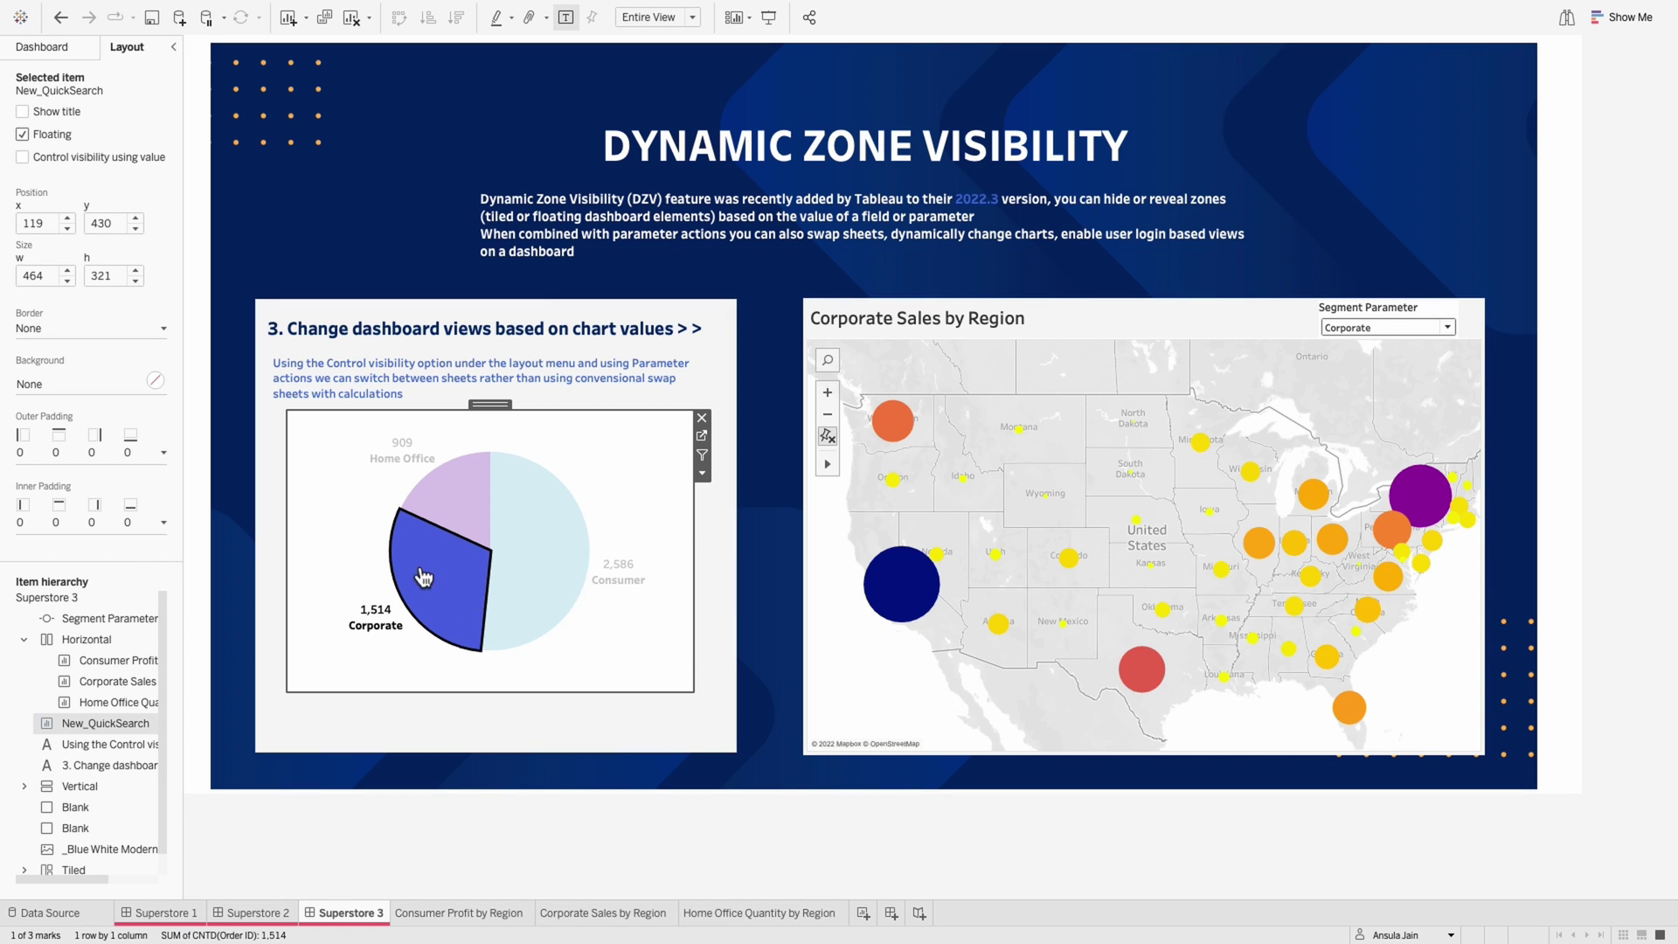
{"action": "left_click", "coordinate": [463, 502]}
{"action": "left_click", "coordinate": [546, 598]}
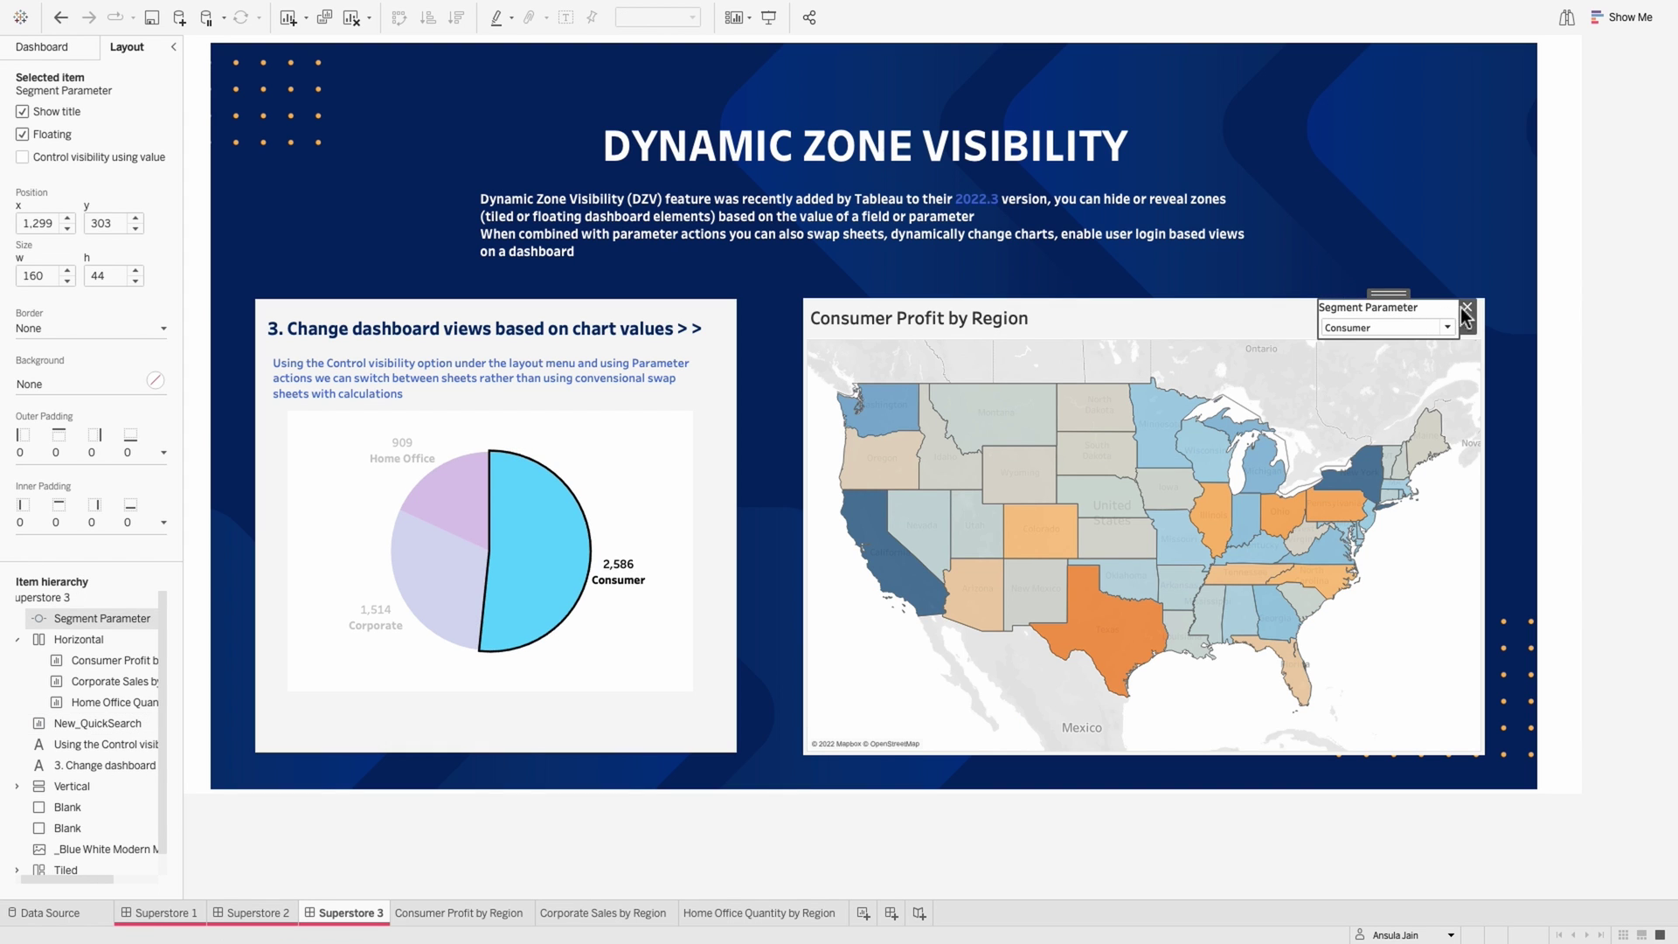
Step: Remove the Segment Parameter control and retest the pie slices swapping the region views
{"action": "left_click", "coordinate": [1466, 308]}
{"action": "left_click", "coordinate": [422, 576]}
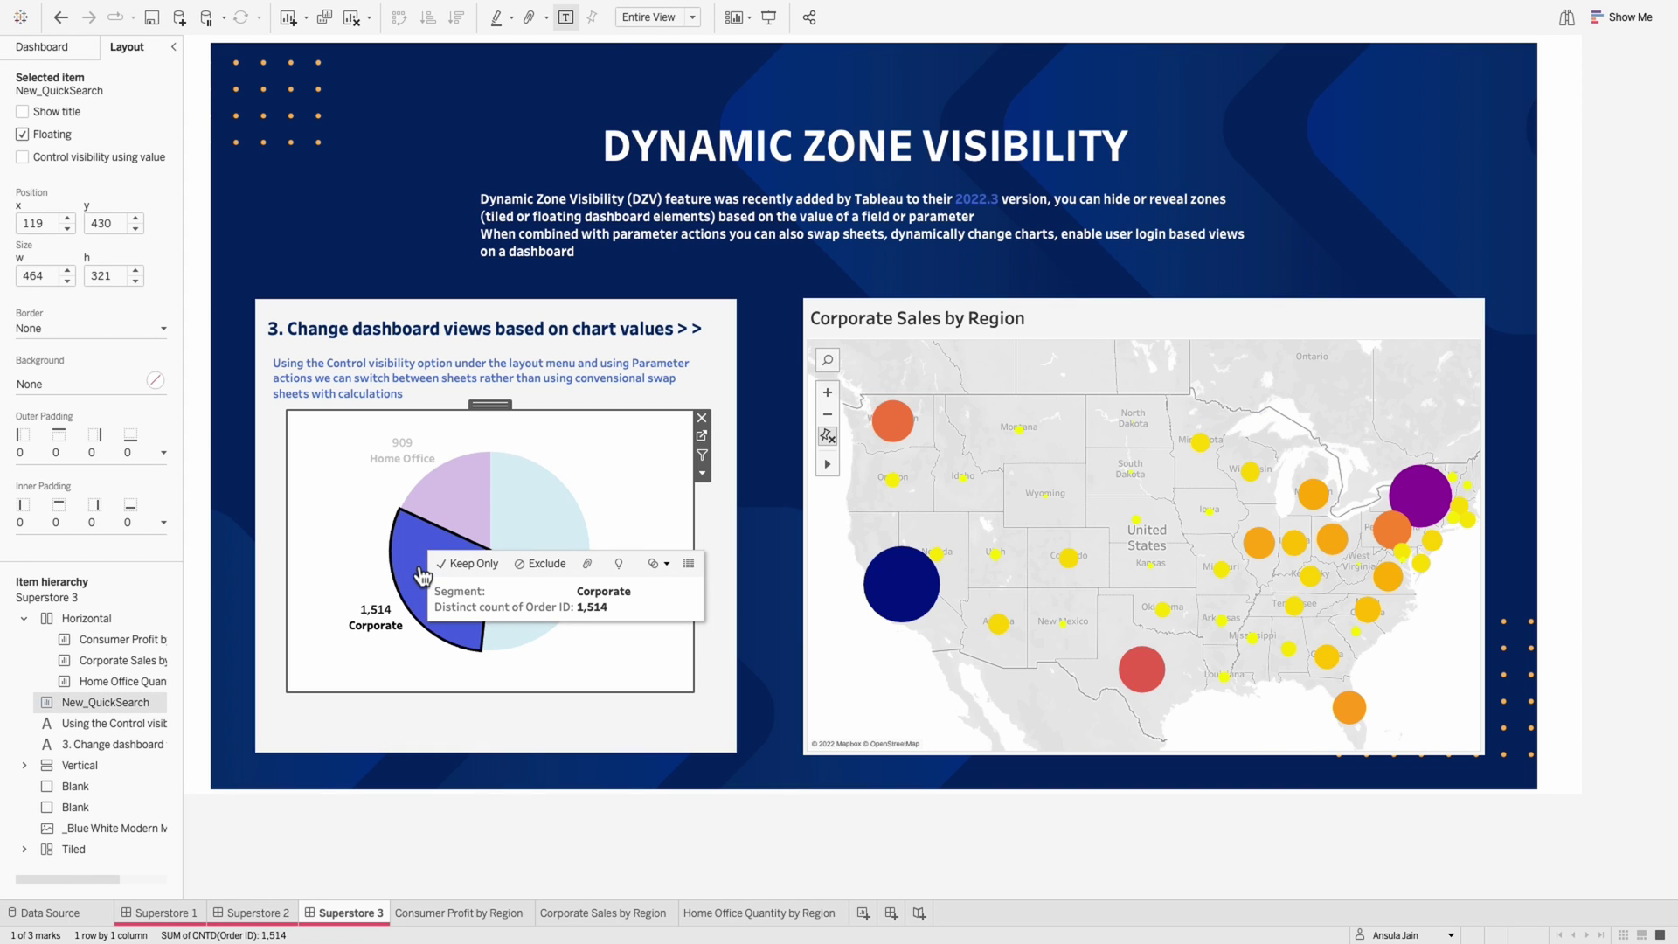
{"action": "left_click", "coordinate": [446, 517]}
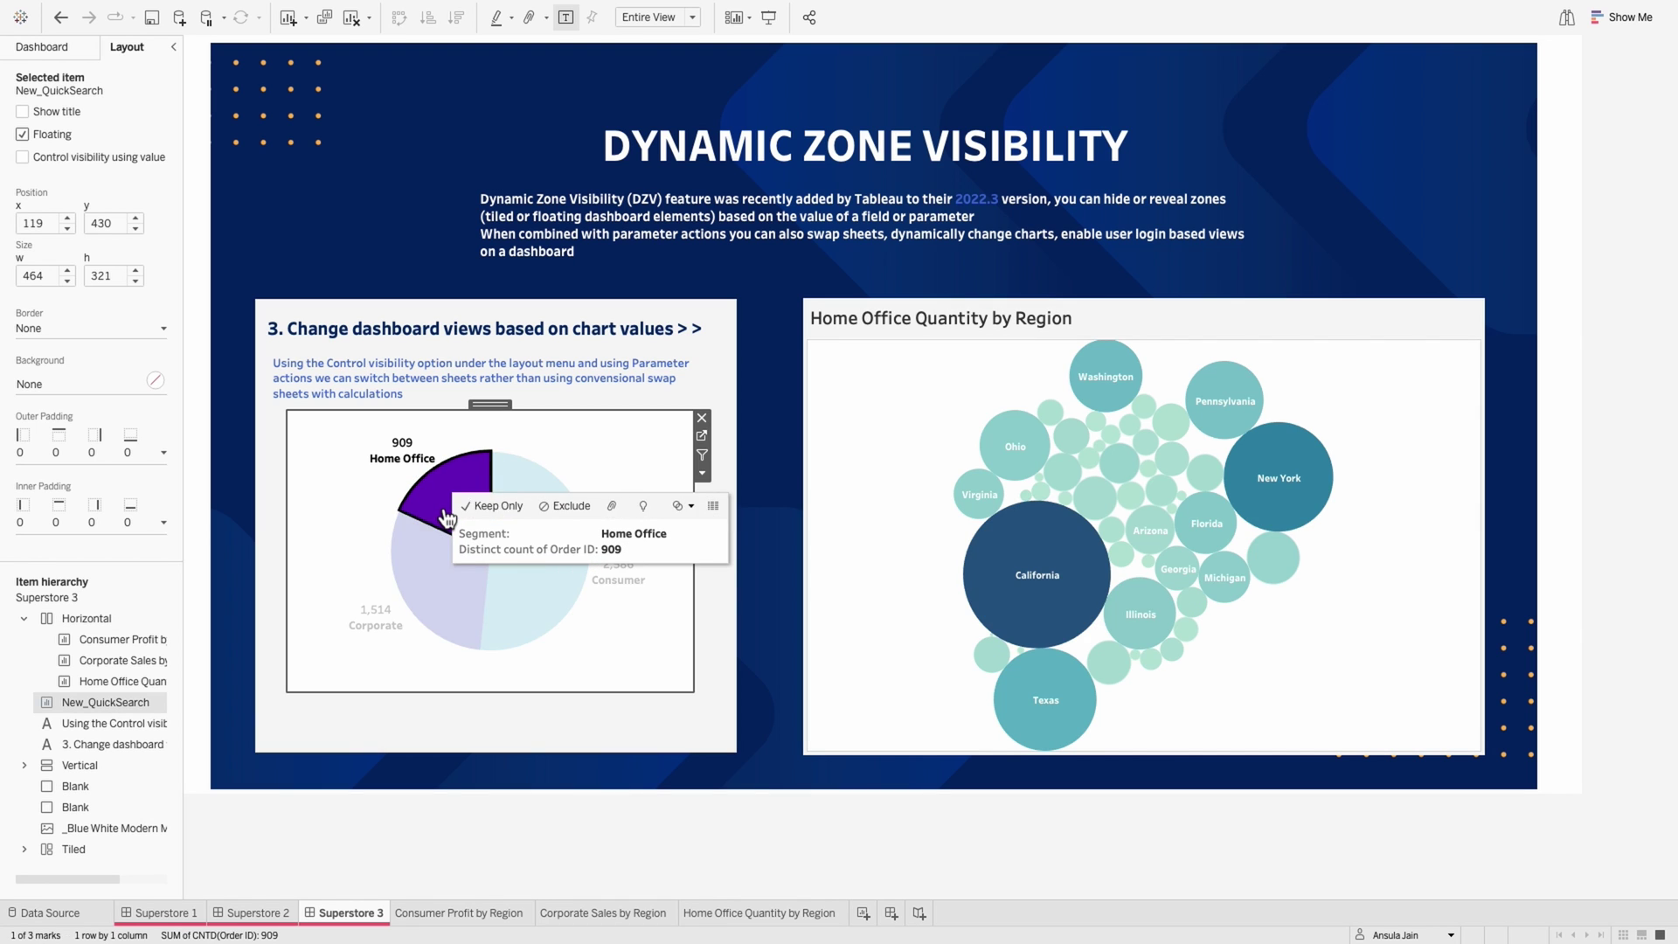
{"action": "left_click", "coordinate": [446, 517]}
{"action": "left_click", "coordinate": [445, 517]}
{"action": "left_click", "coordinate": [437, 585]}
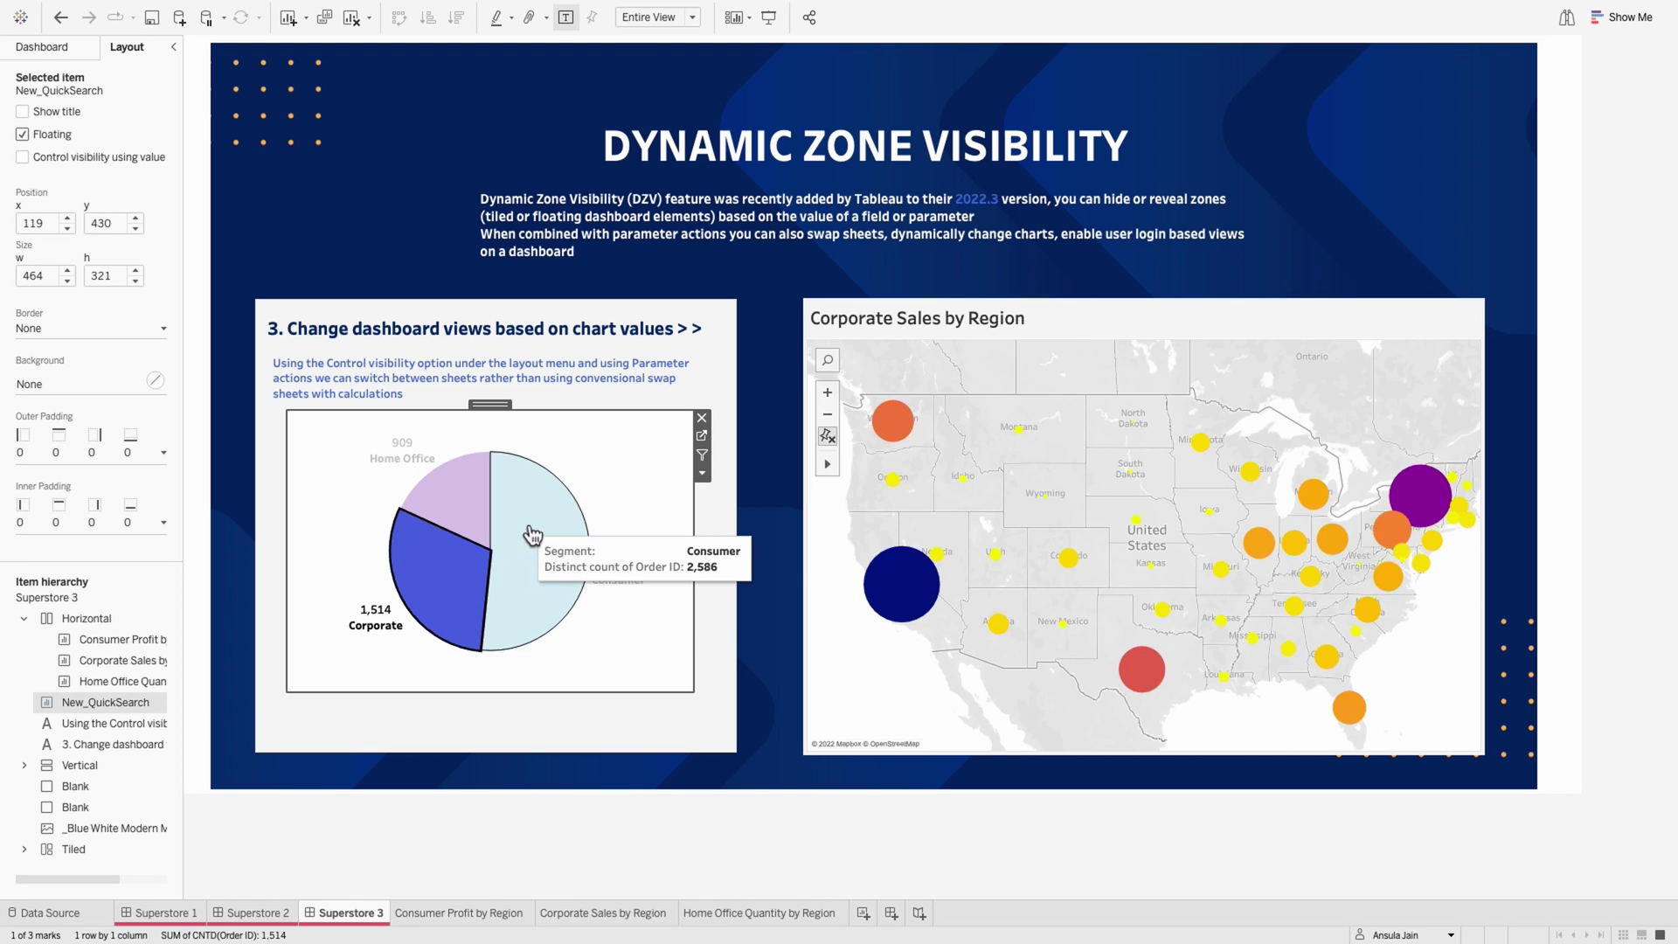
{"action": "left_click", "coordinate": [535, 531]}
{"action": "left_click", "coordinate": [535, 531]}
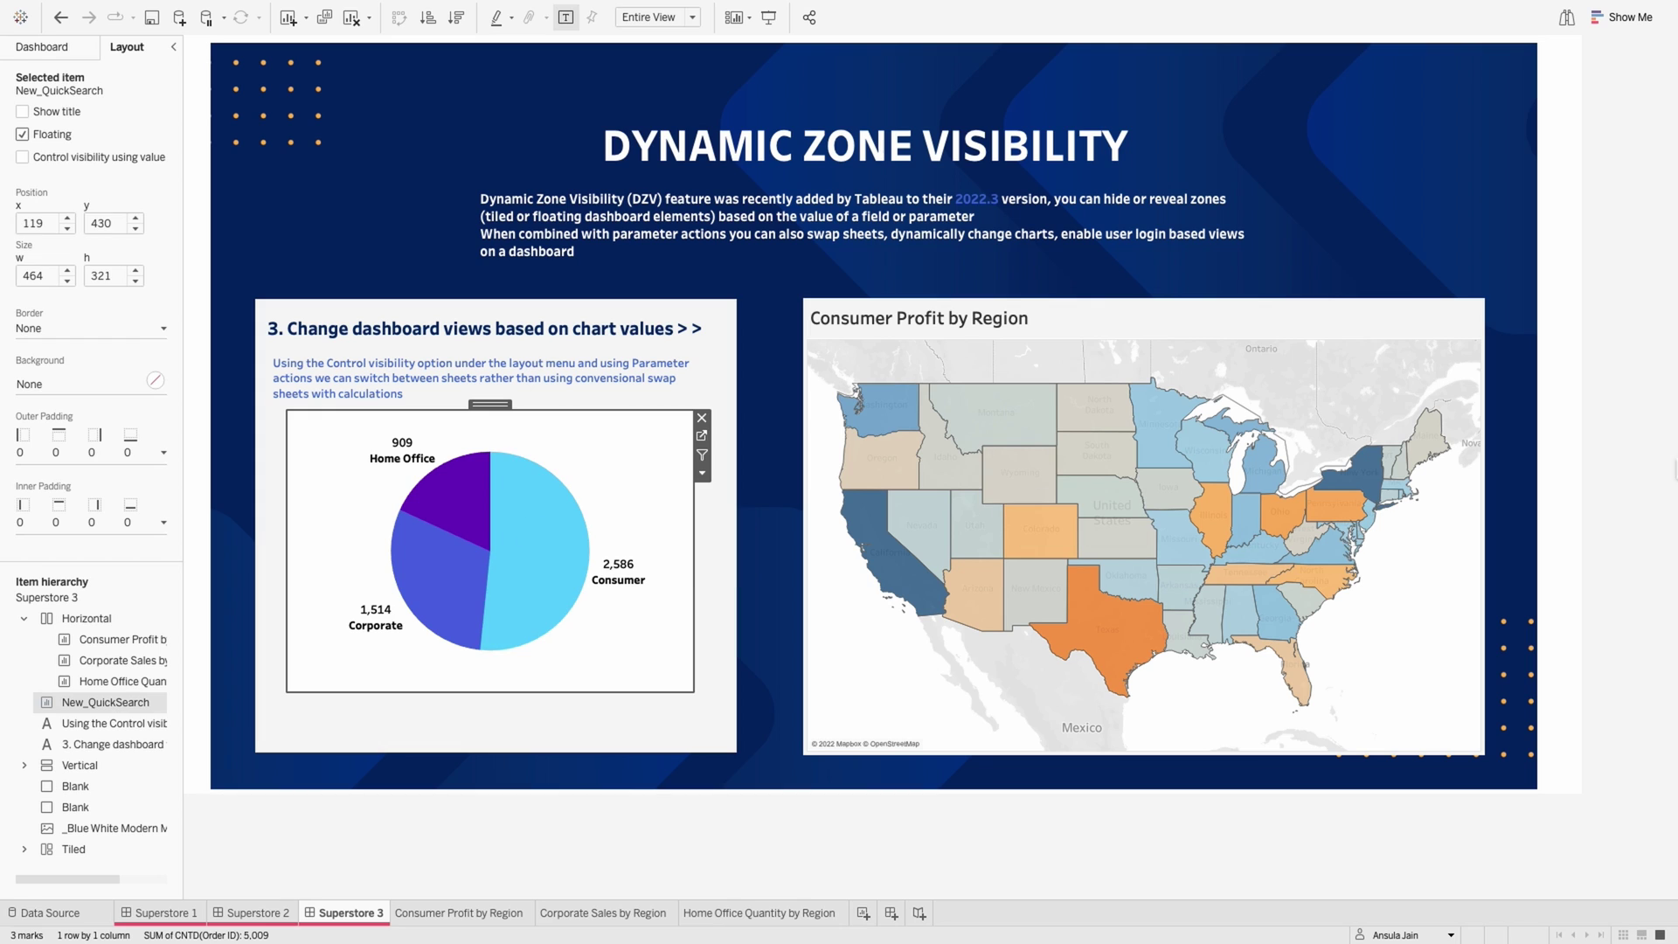
{"action": "left_click", "coordinate": [1618, 477]}
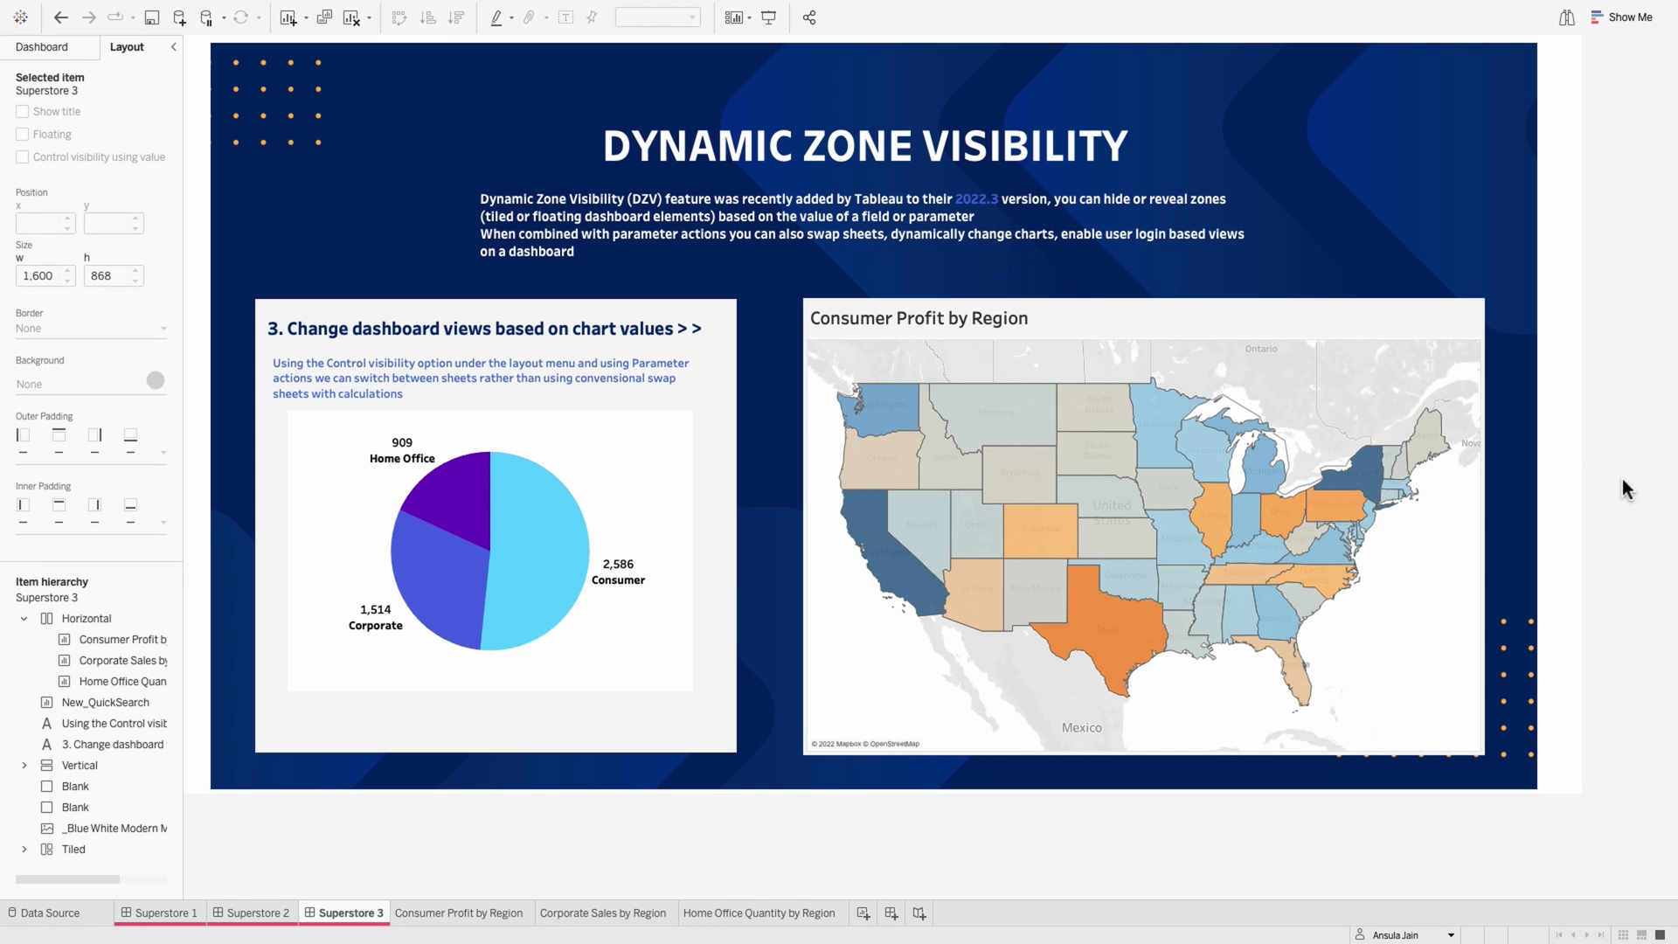